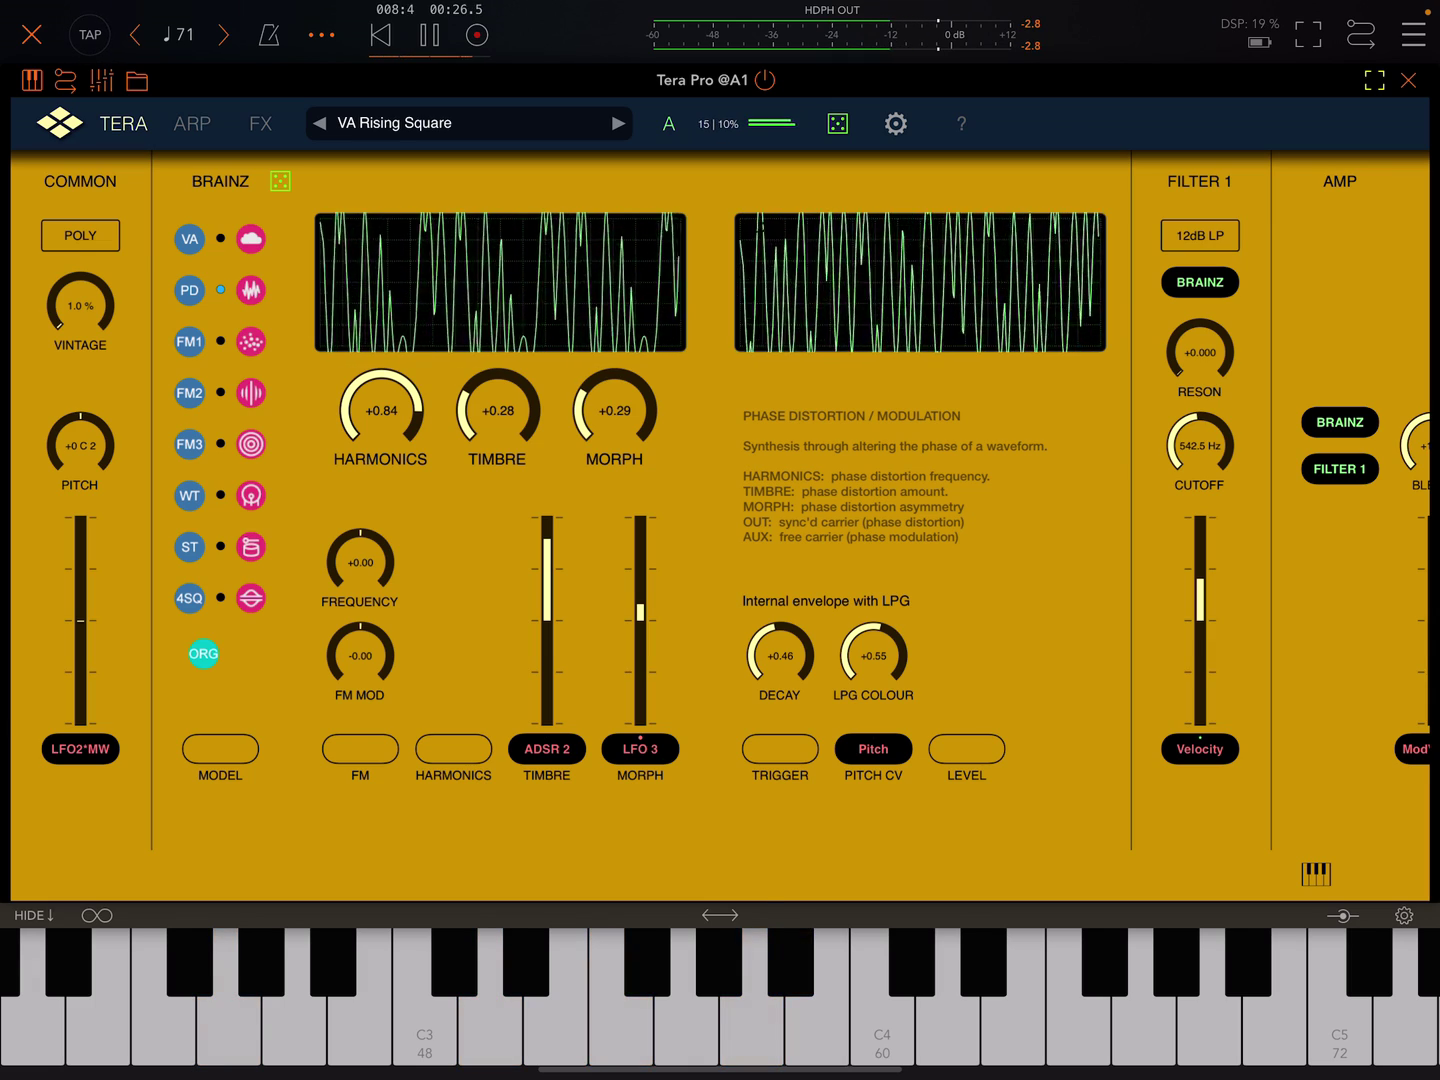
Step: Audition the FM1–FM3, wave terrain, string machine and four square models, ending on phase distortion
click(189, 341)
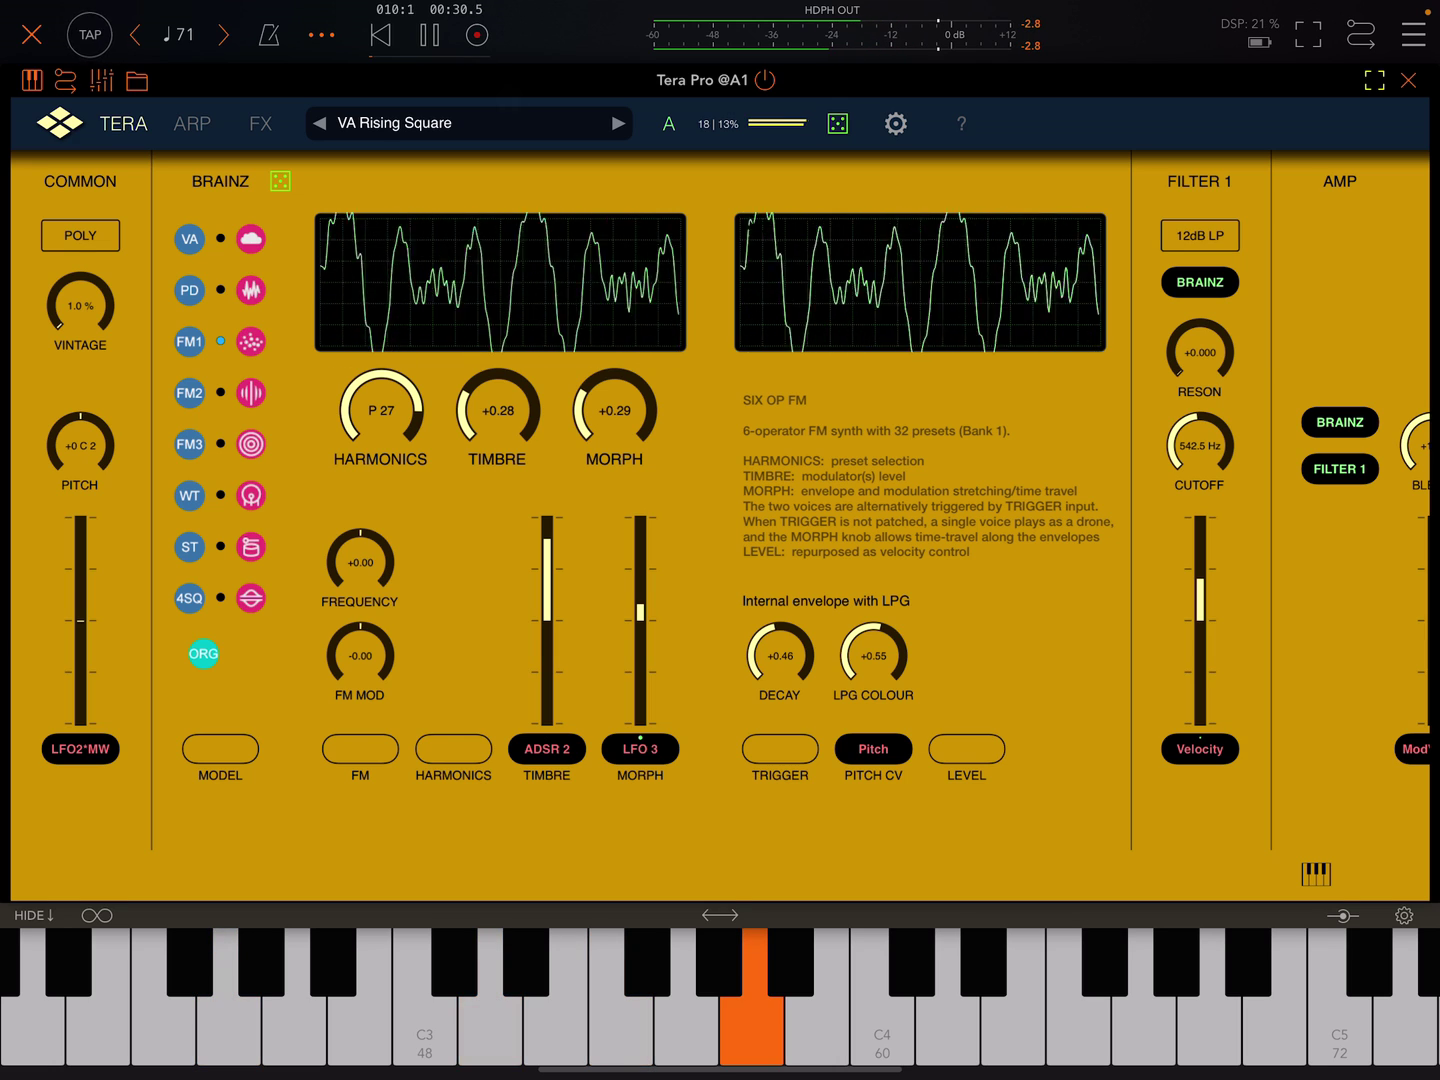
click(191, 393)
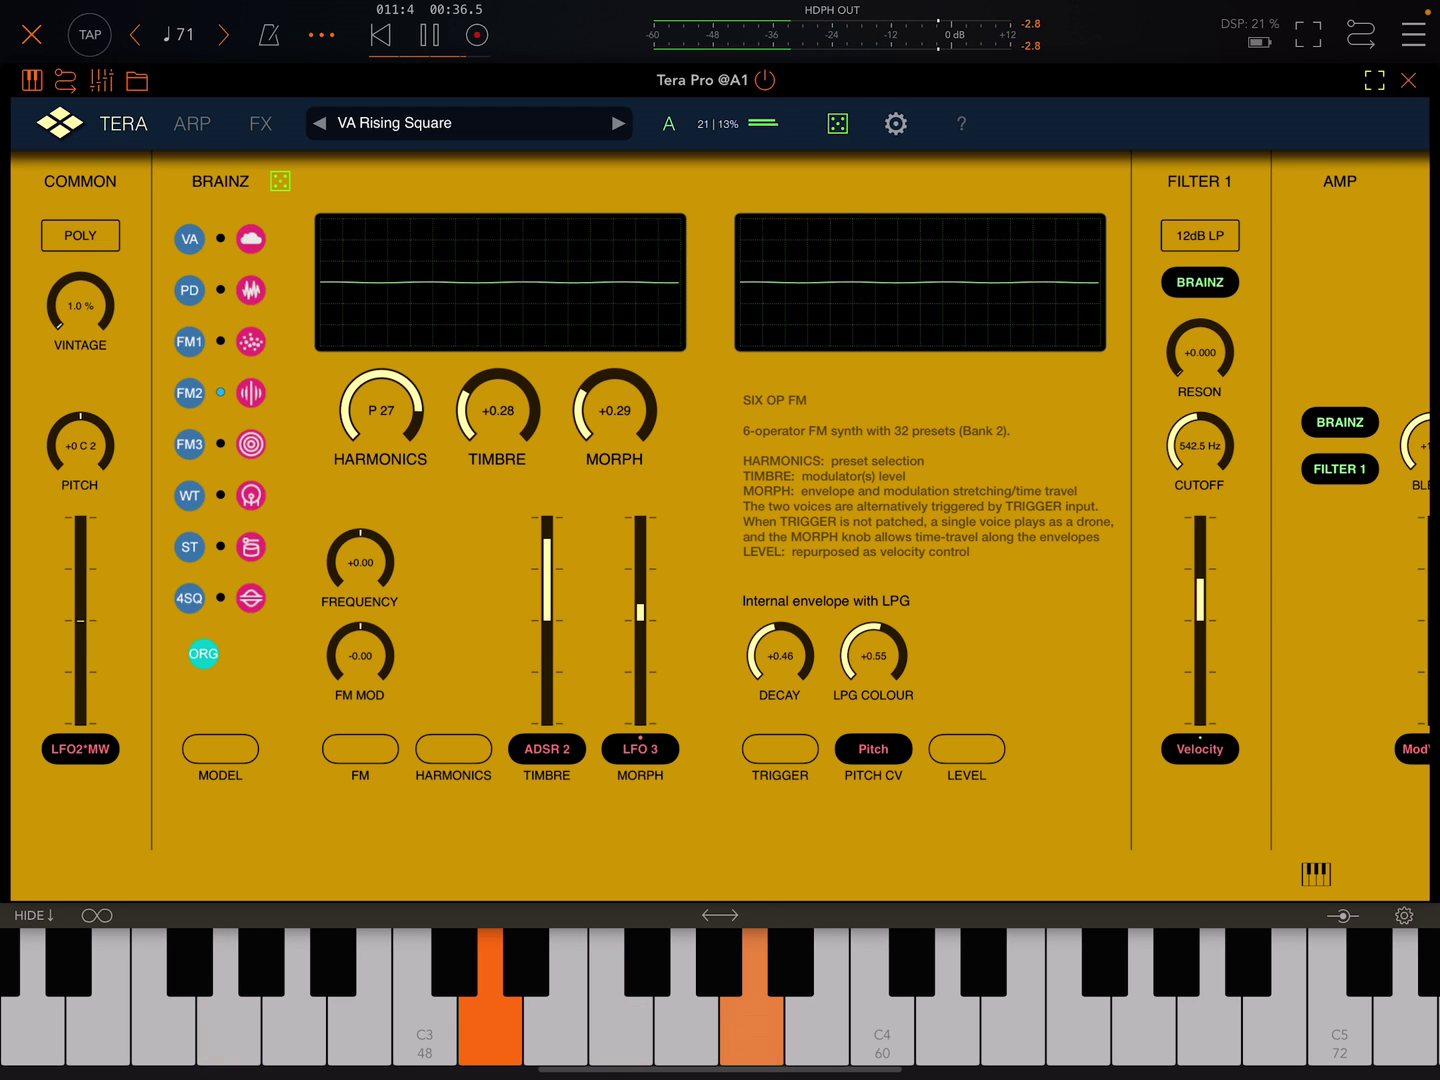
click(189, 443)
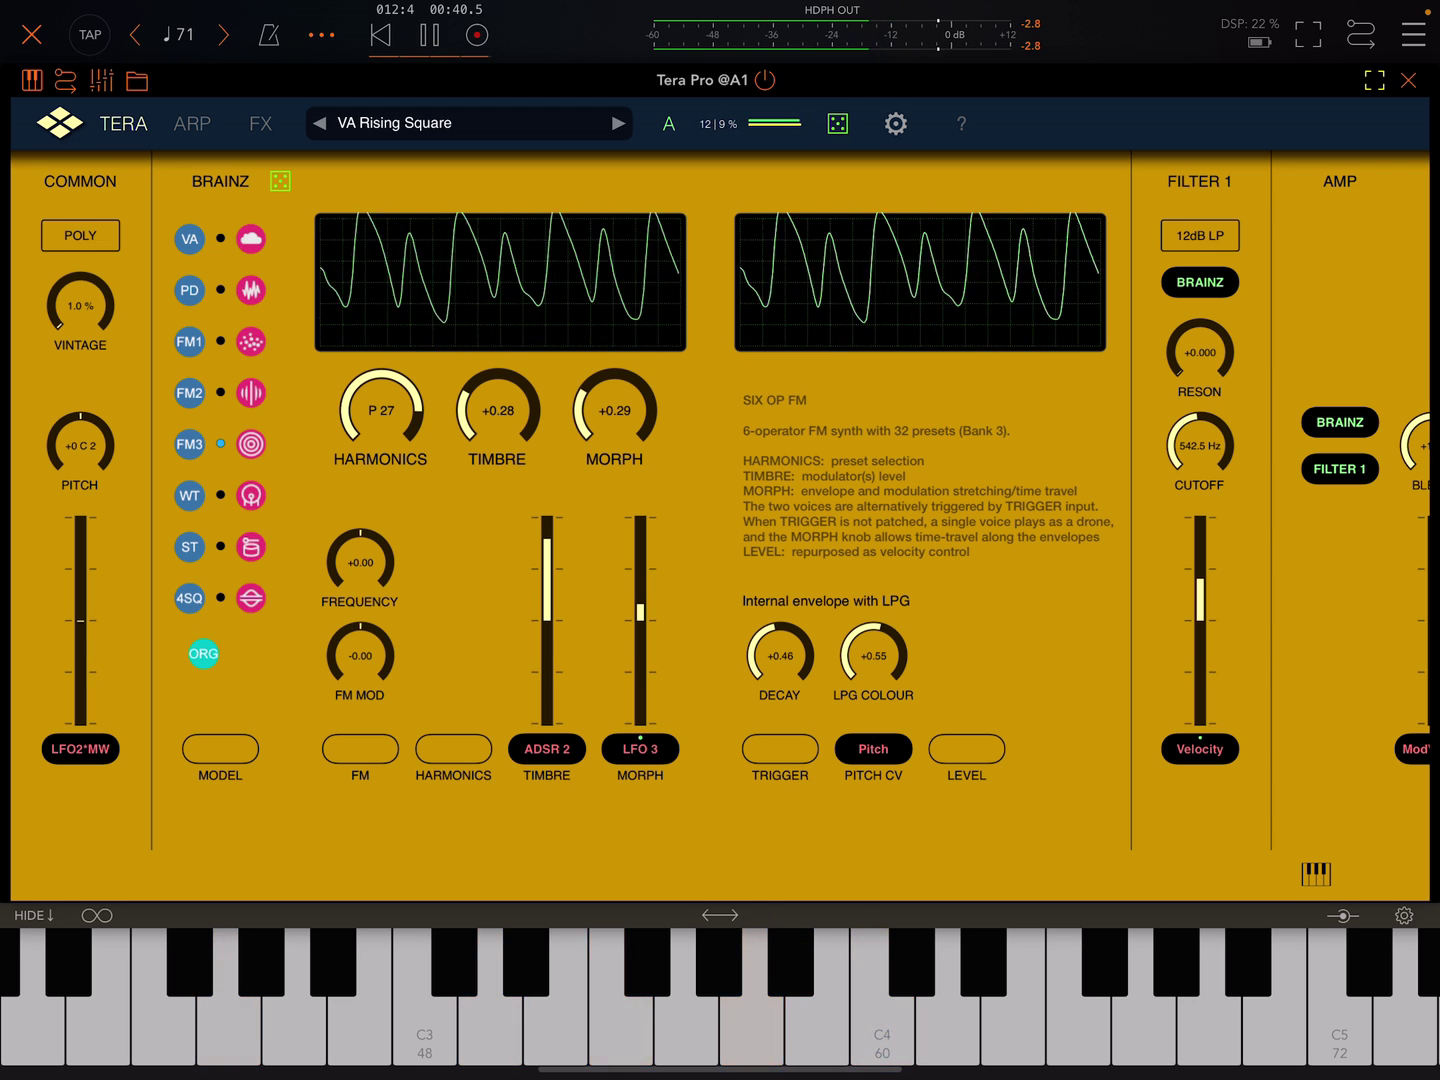
click(189, 495)
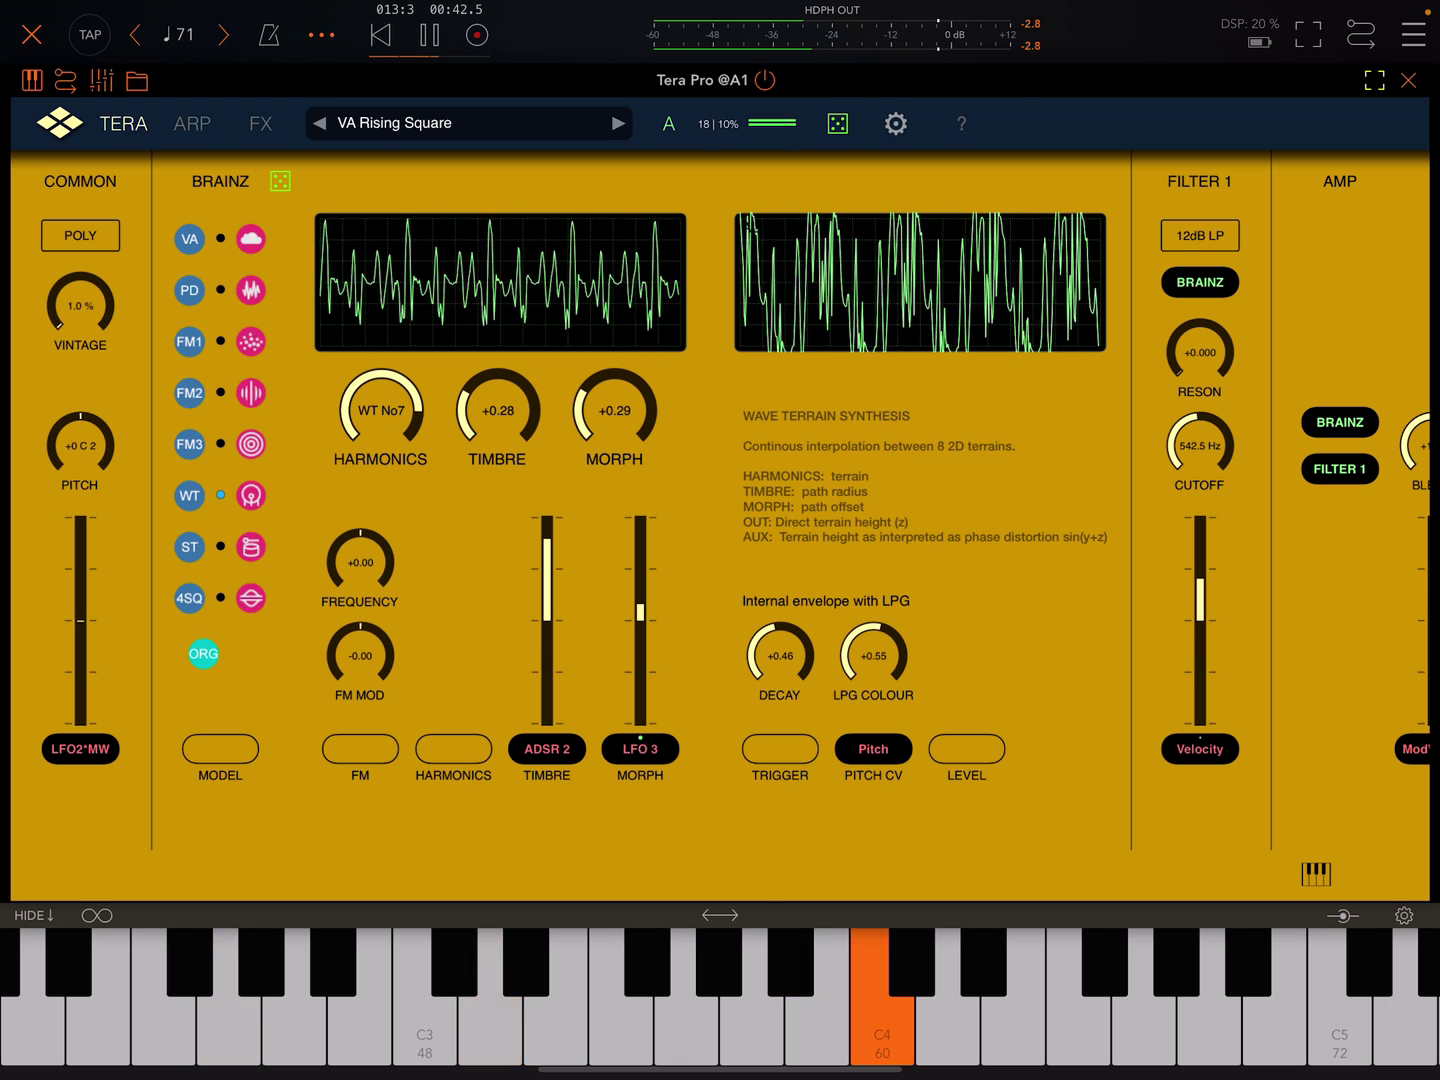
click(189, 547)
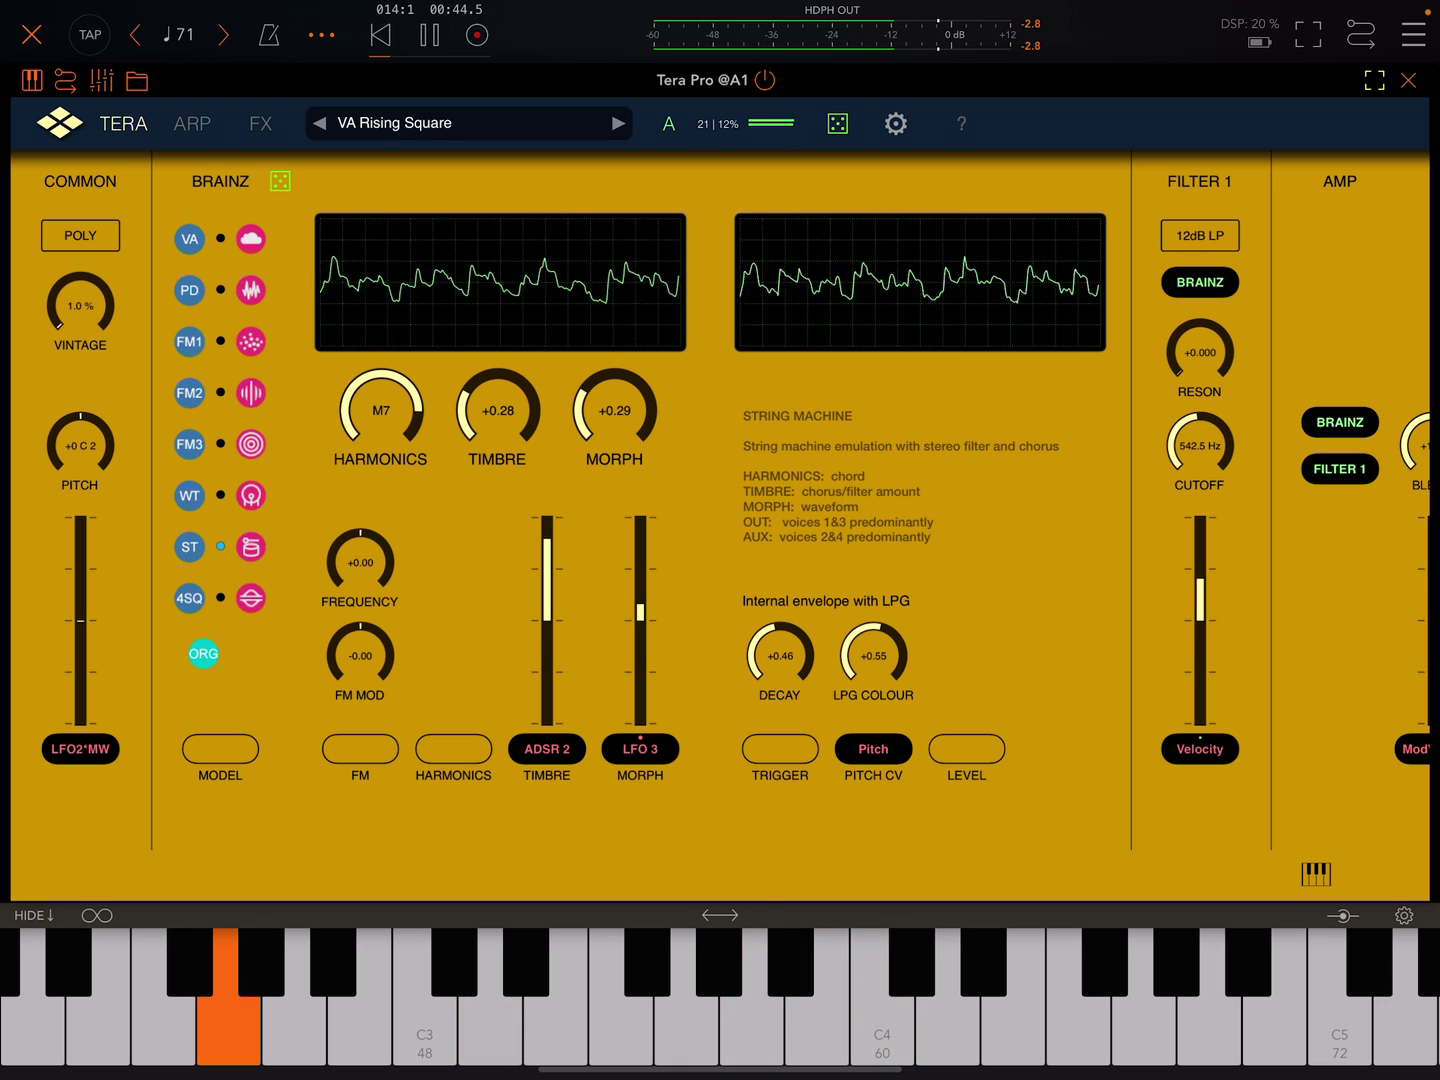
click(189, 599)
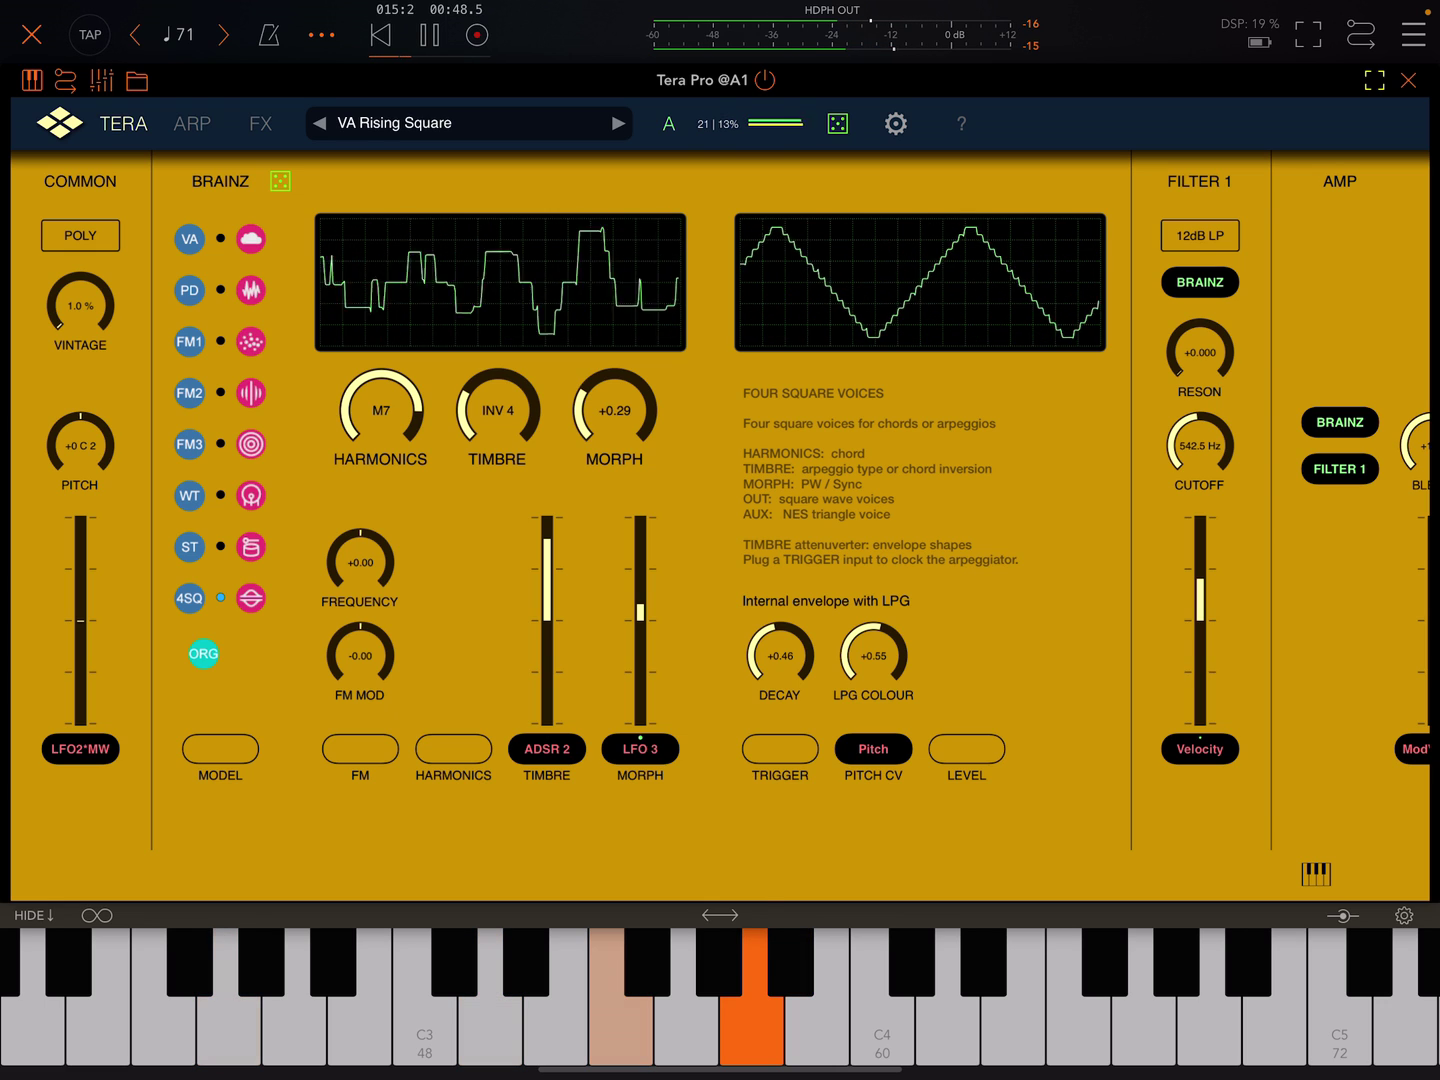
click(189, 547)
click(189, 289)
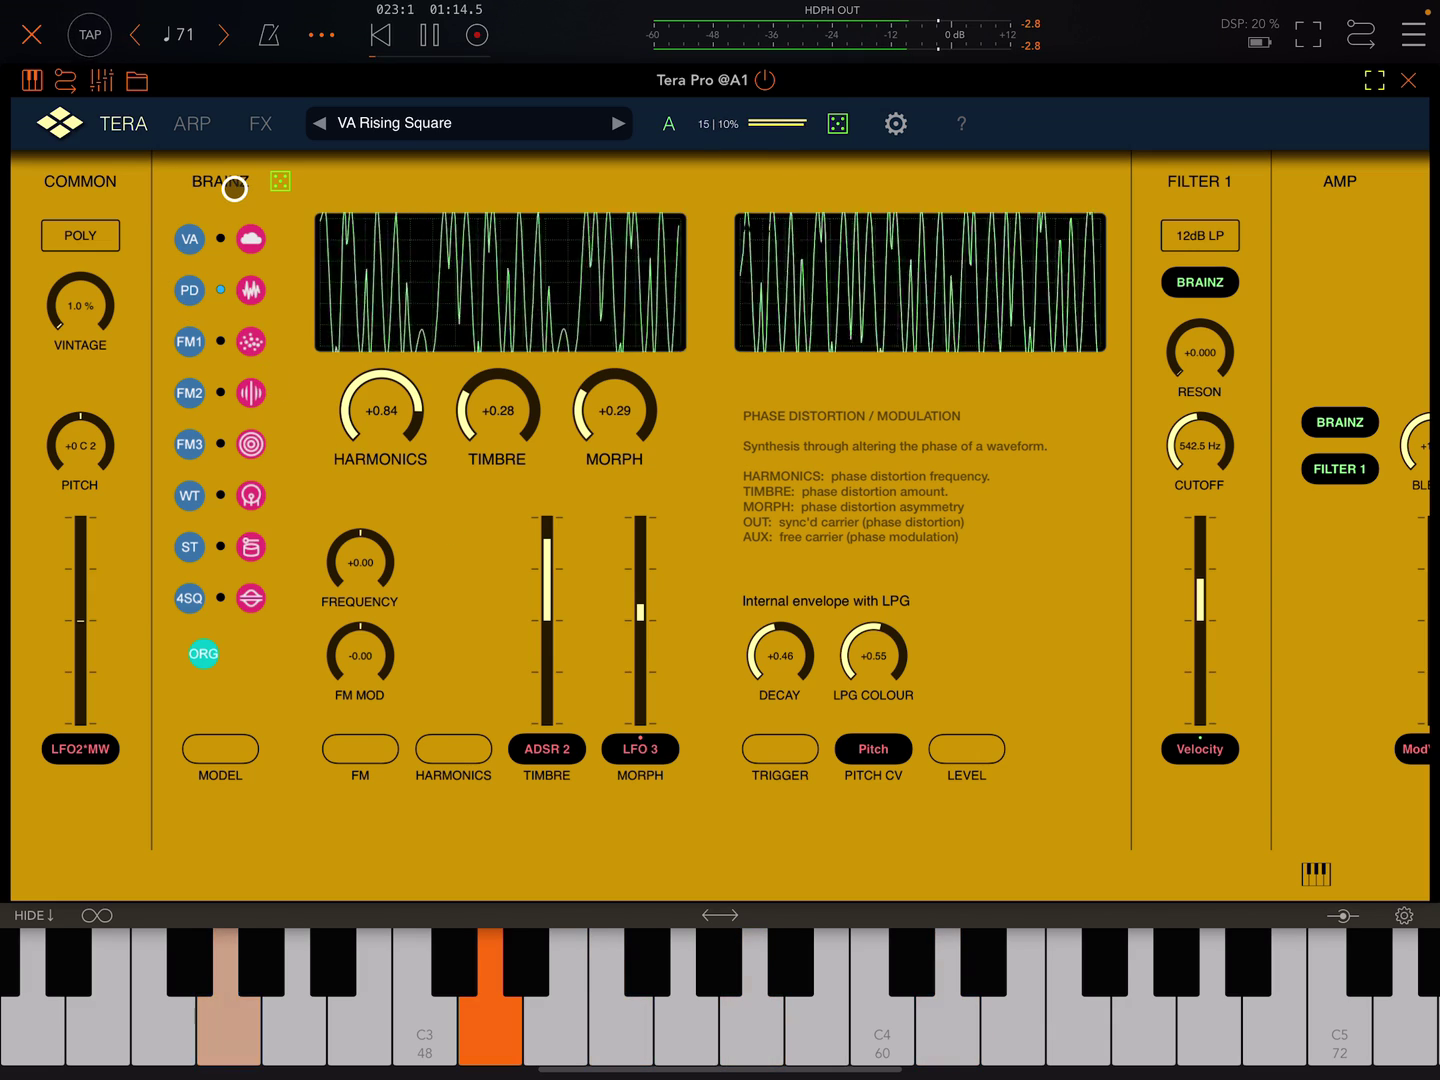
Step: Stop playback, audition dual classic and granular cloud models, and settle on classic waveshapes
key(space)
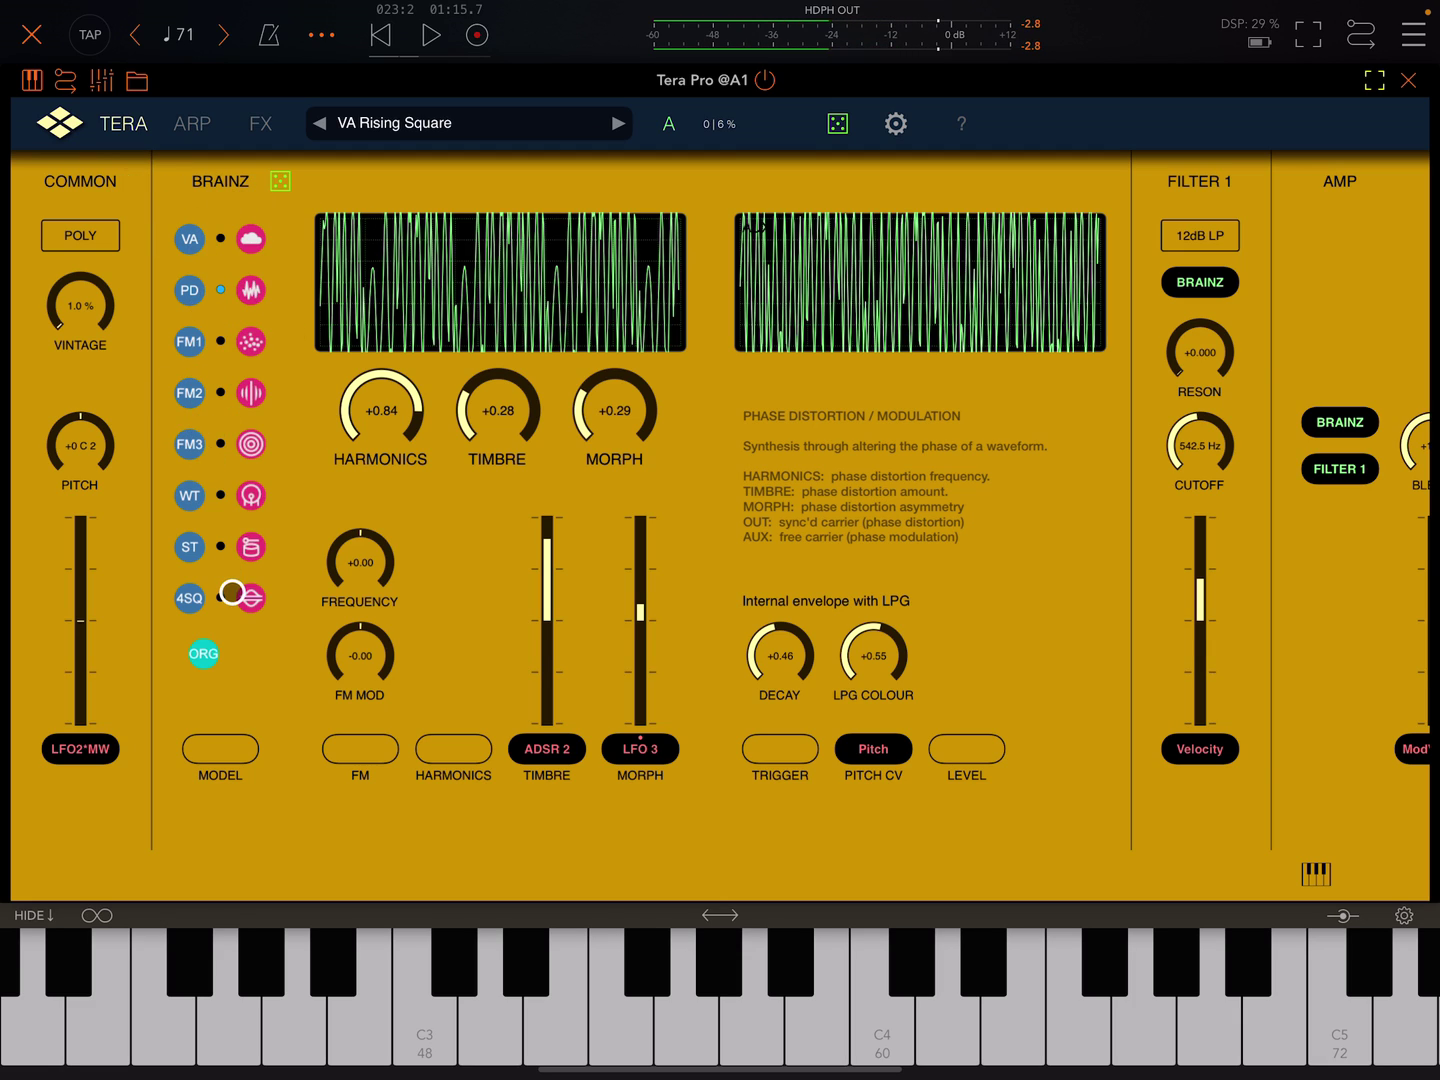
click(192, 598)
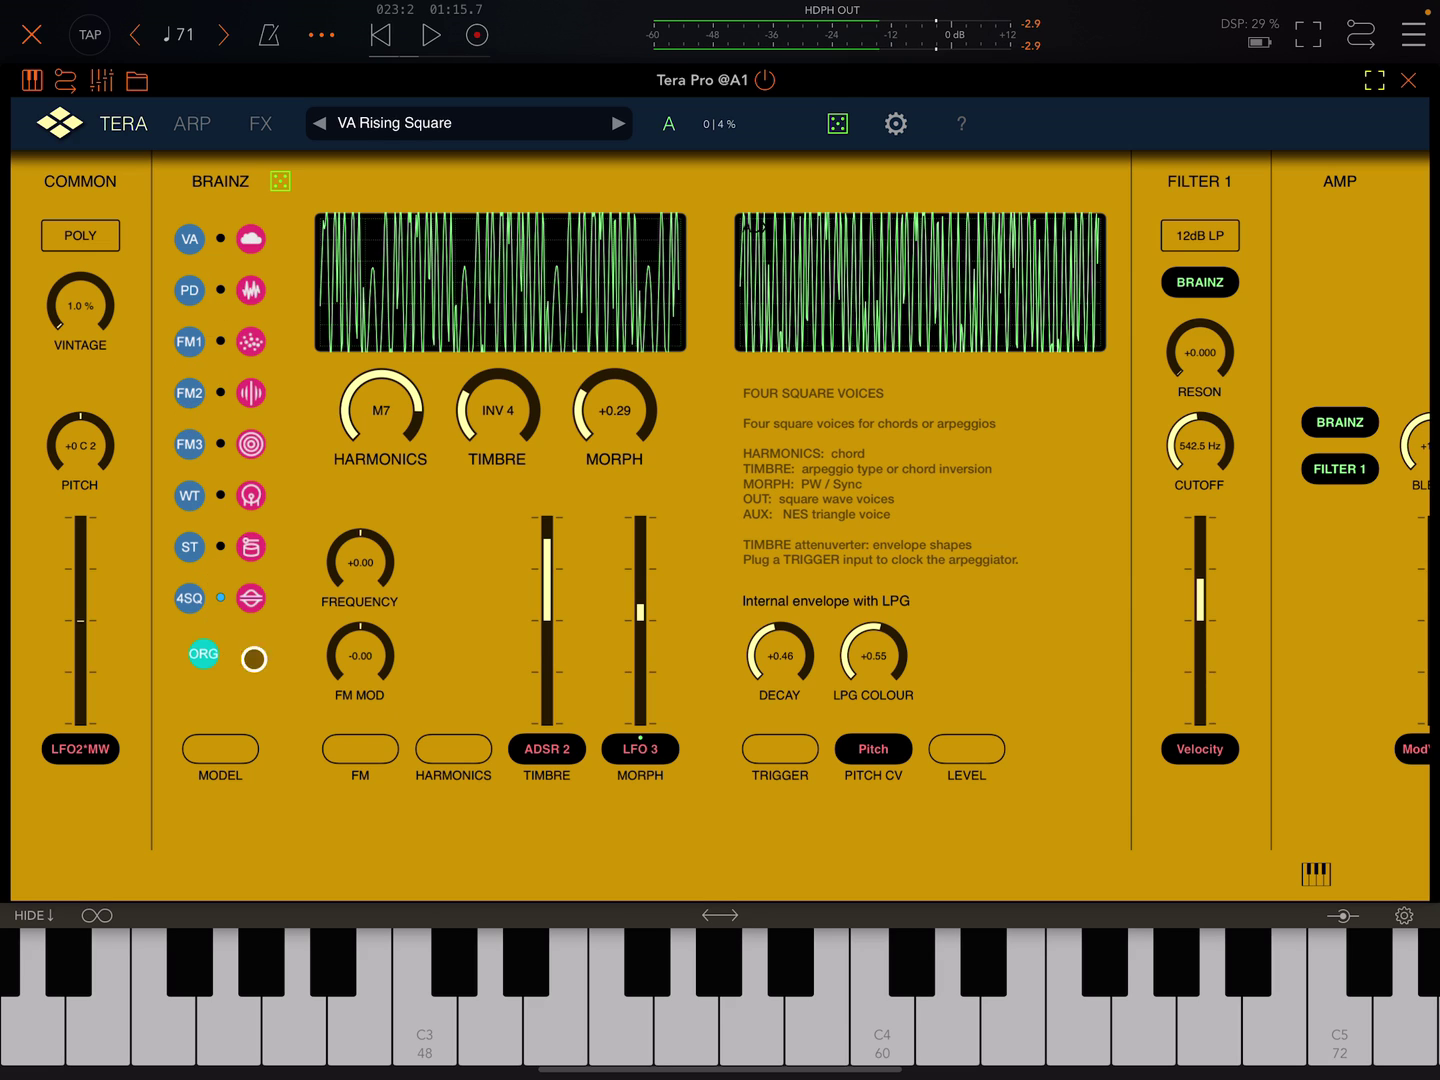
click(206, 656)
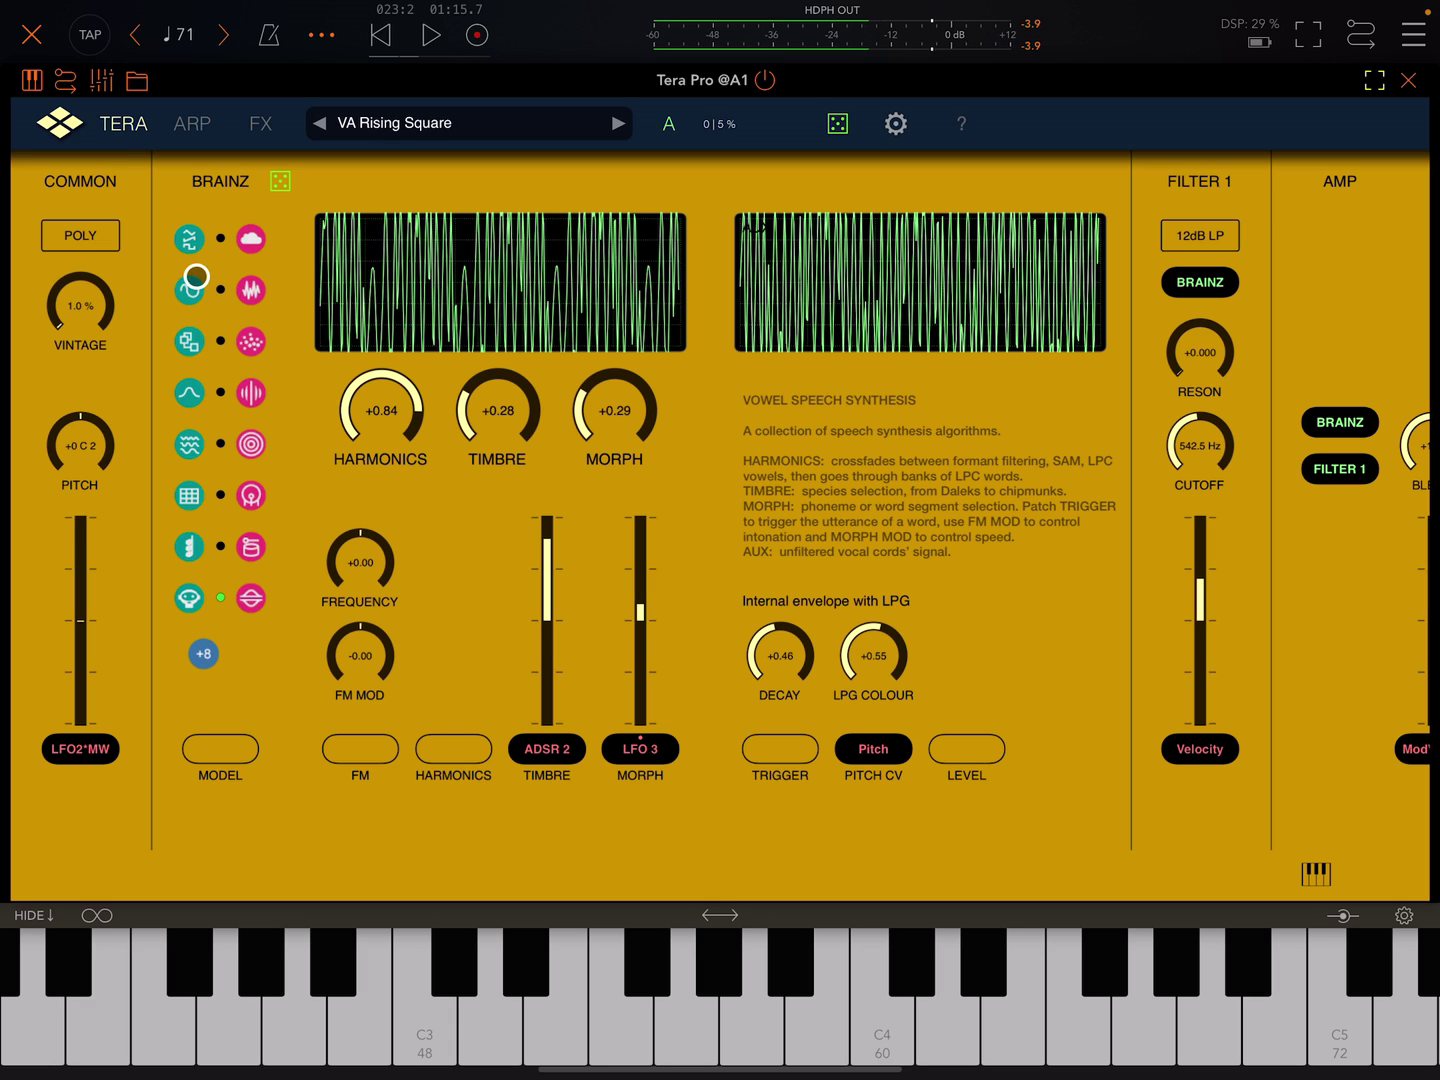
click(187, 239)
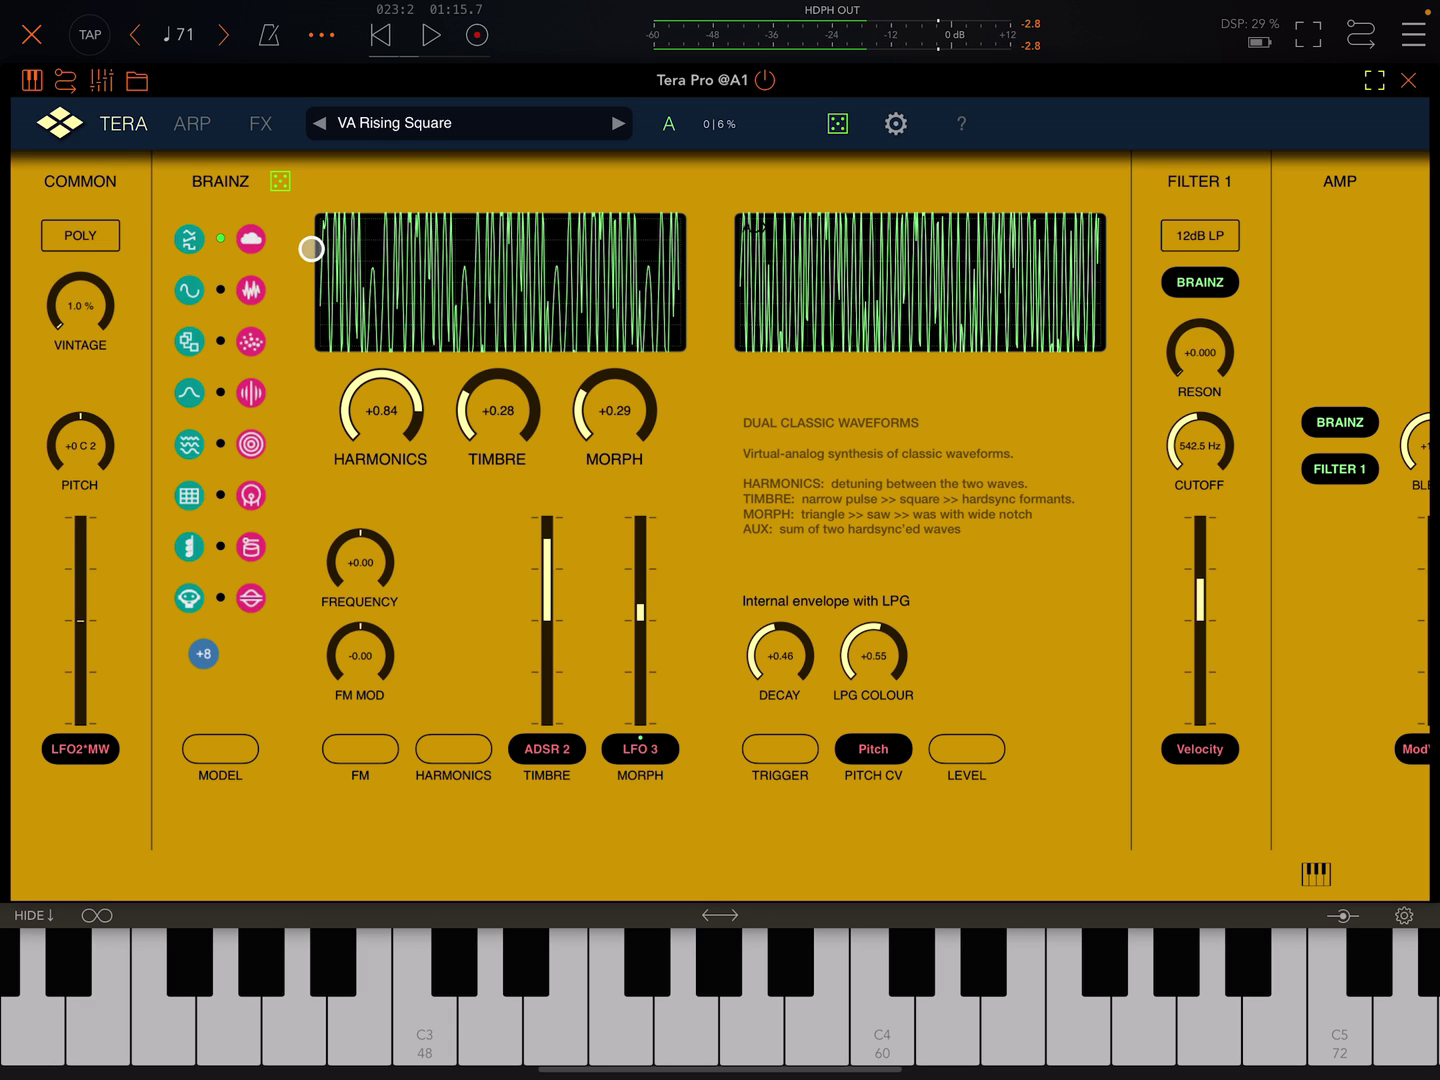
click(253, 241)
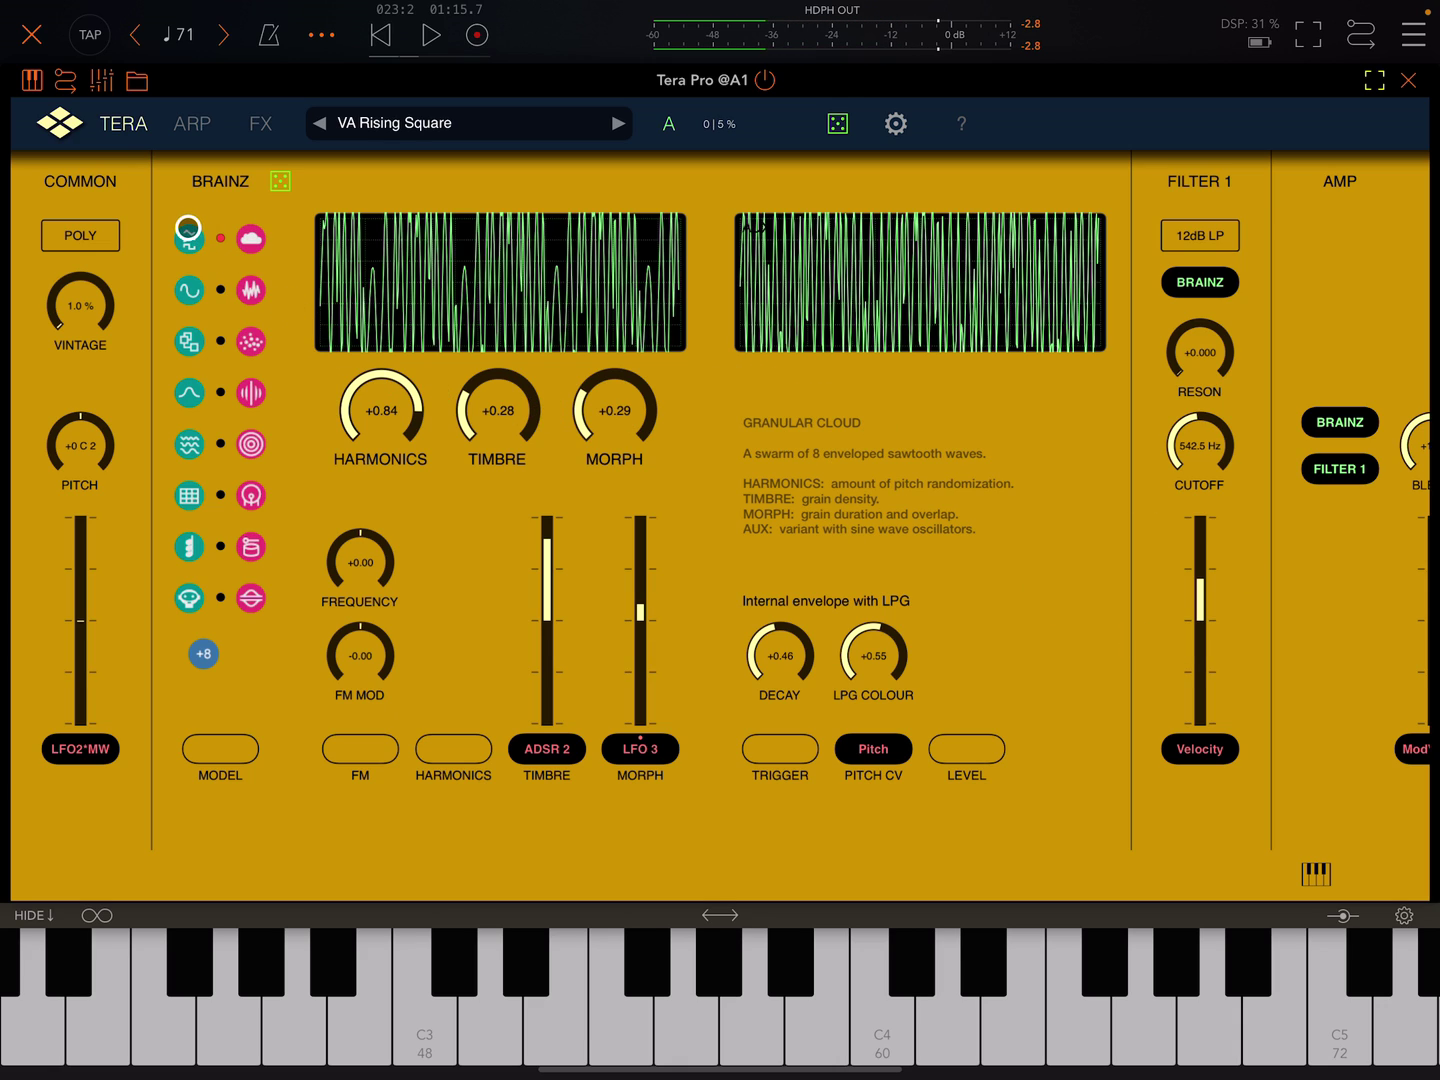
click(186, 239)
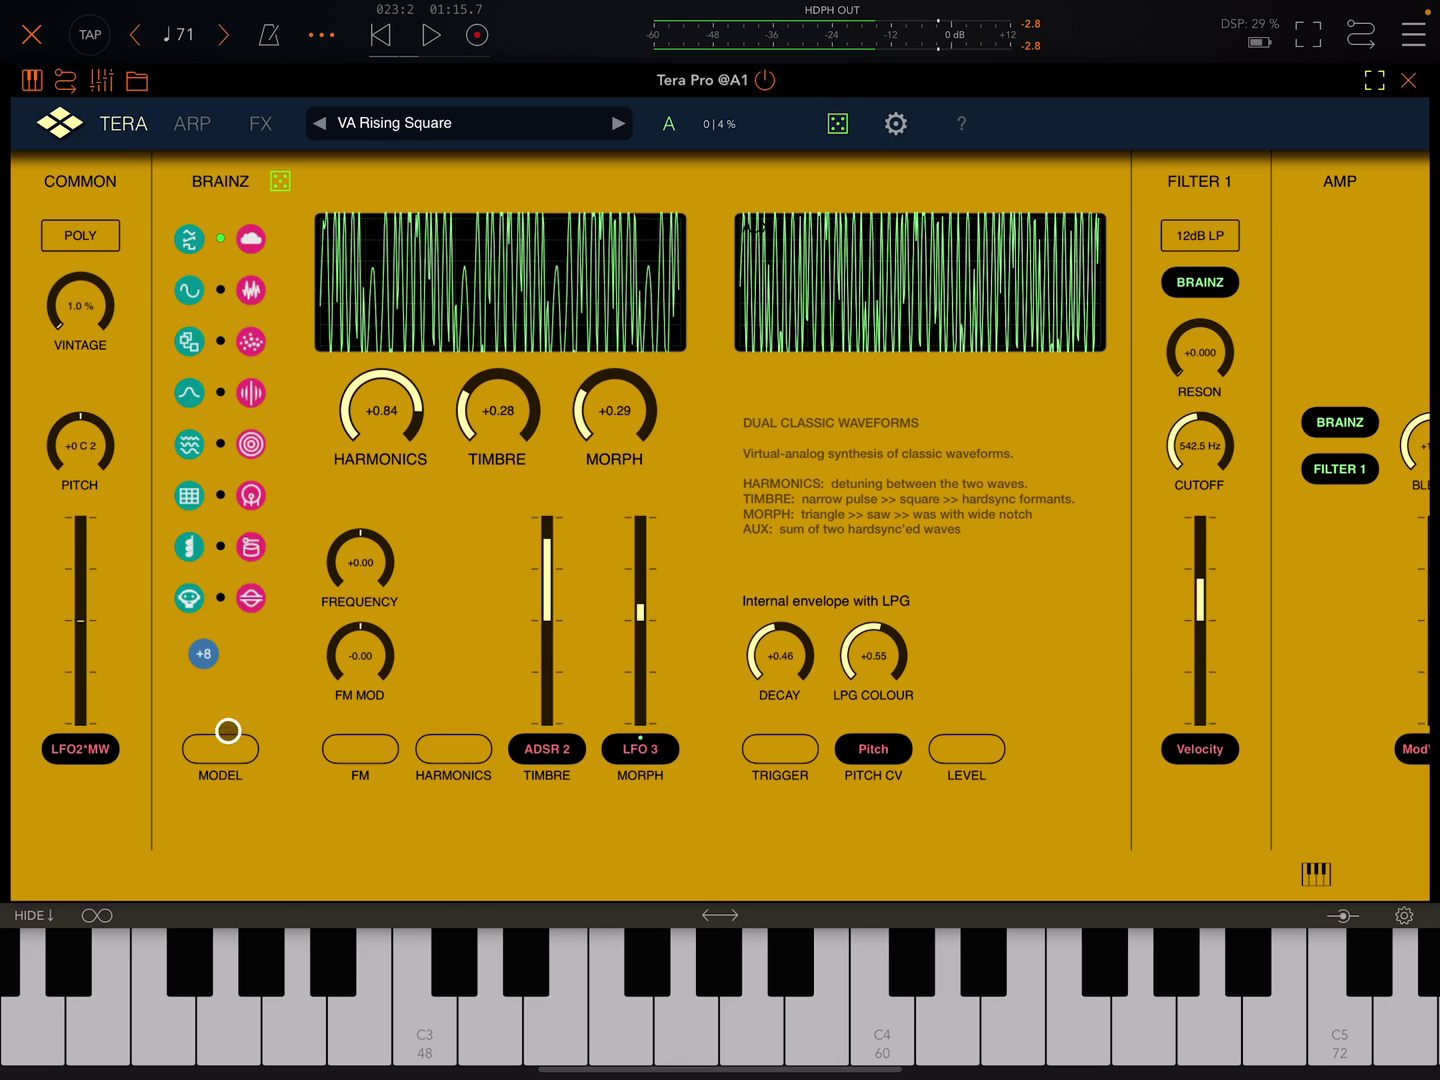
click(204, 652)
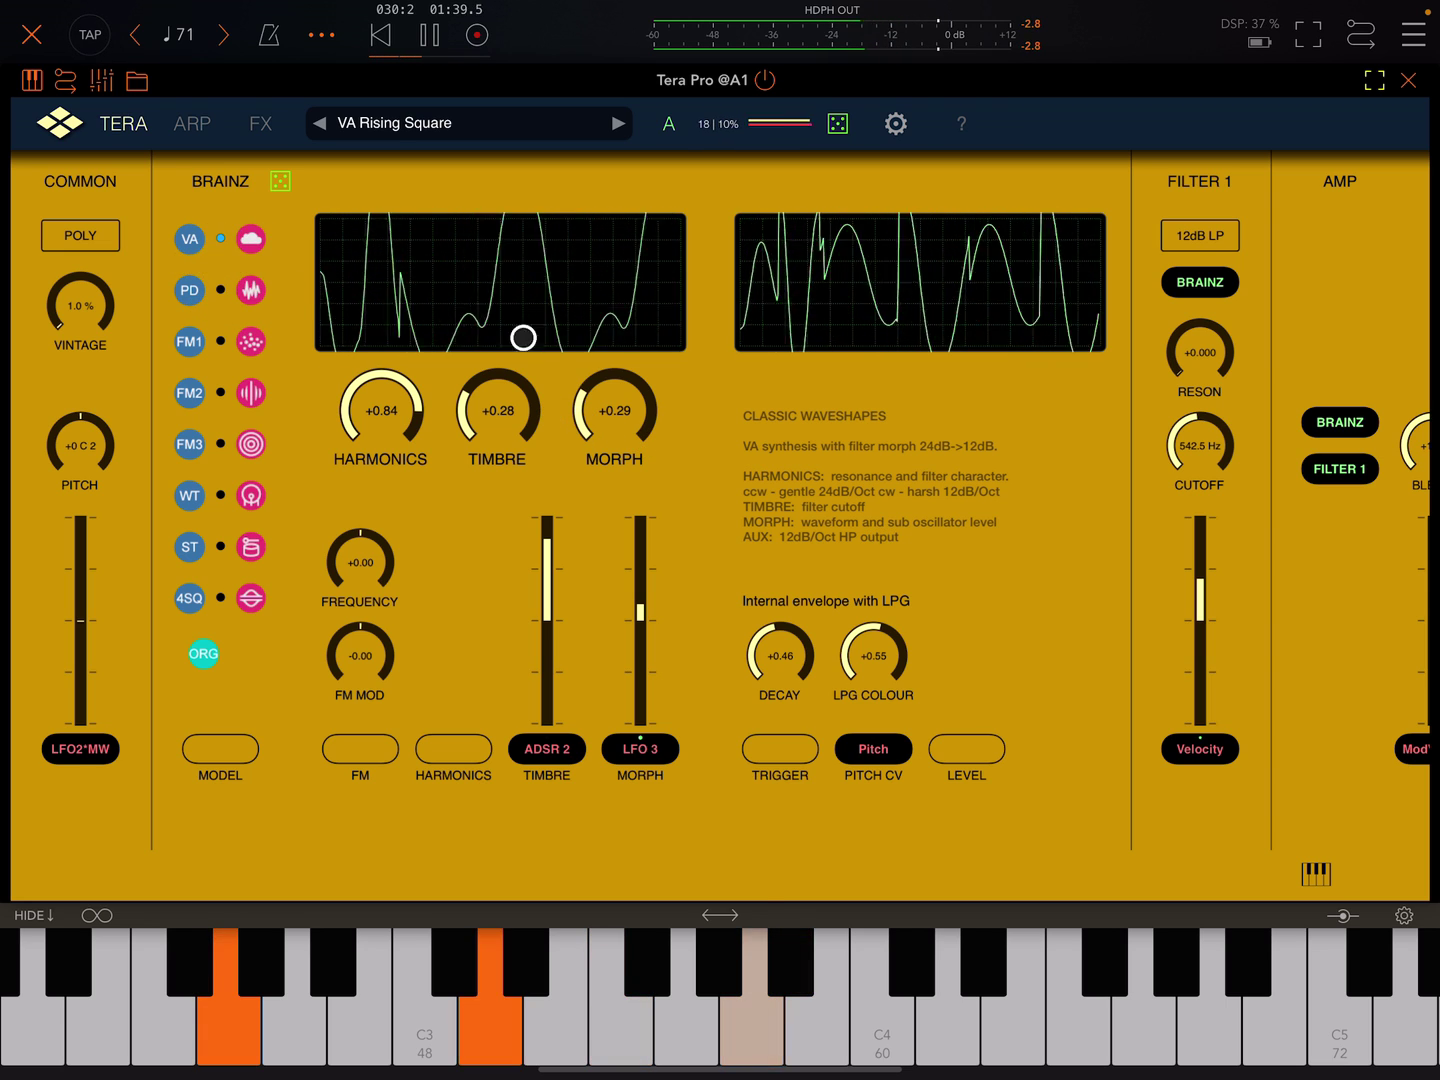
Step: Turn HARMONICS to +0.33, TIMBRE to +0.53 and MORPH to +0.67 during playback
drag(498, 422, 498, 360)
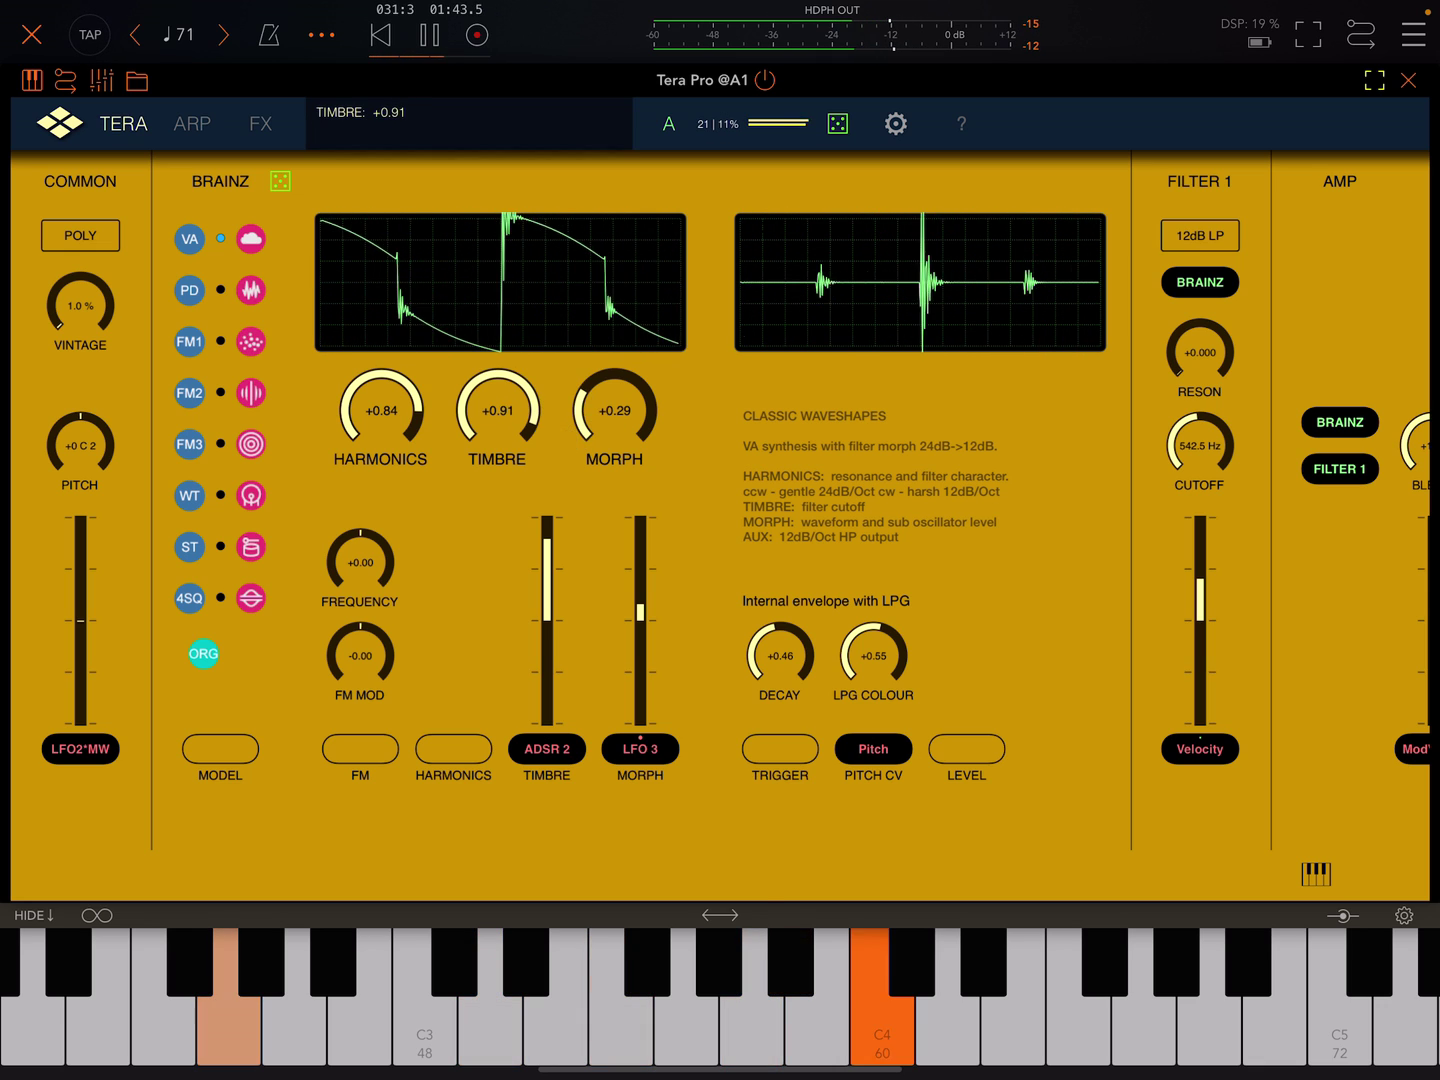
mouse_move(498, 372)
mouse_down()
mouse_move(498, 444)
mouse_move(498, 338)
mouse_move(498, 428)
mouse_move(498, 394)
mouse_up()
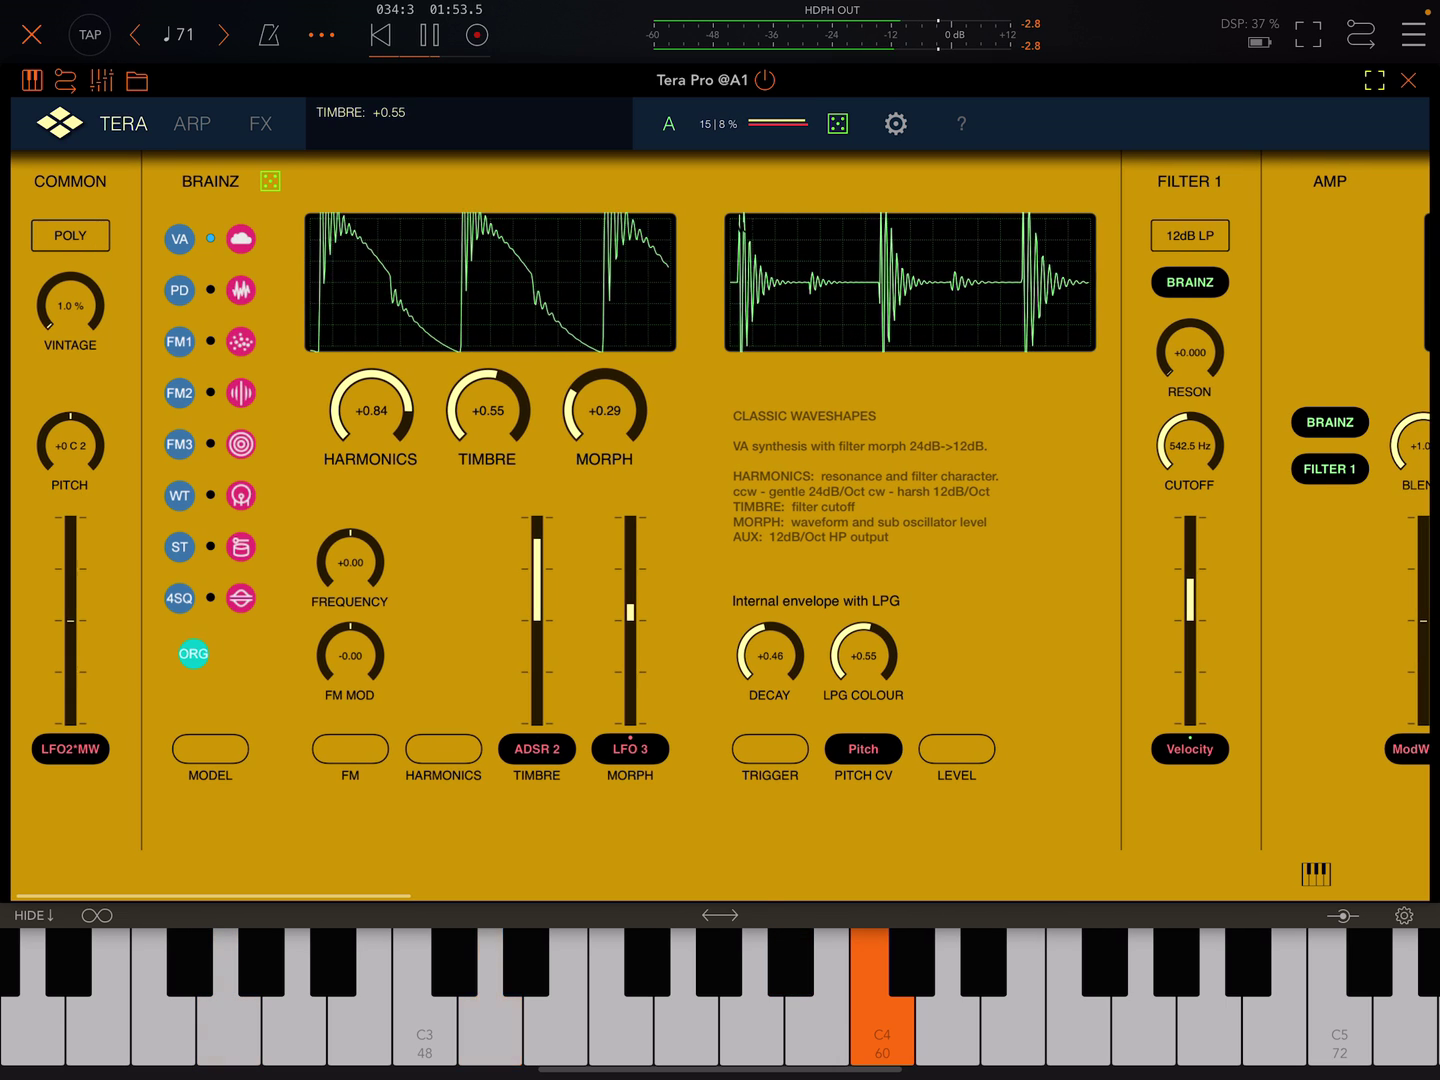
mouse_move(604, 433)
mouse_down()
mouse_move(604, 377)
mouse_move(604, 450)
mouse_move(604, 372)
mouse_up()
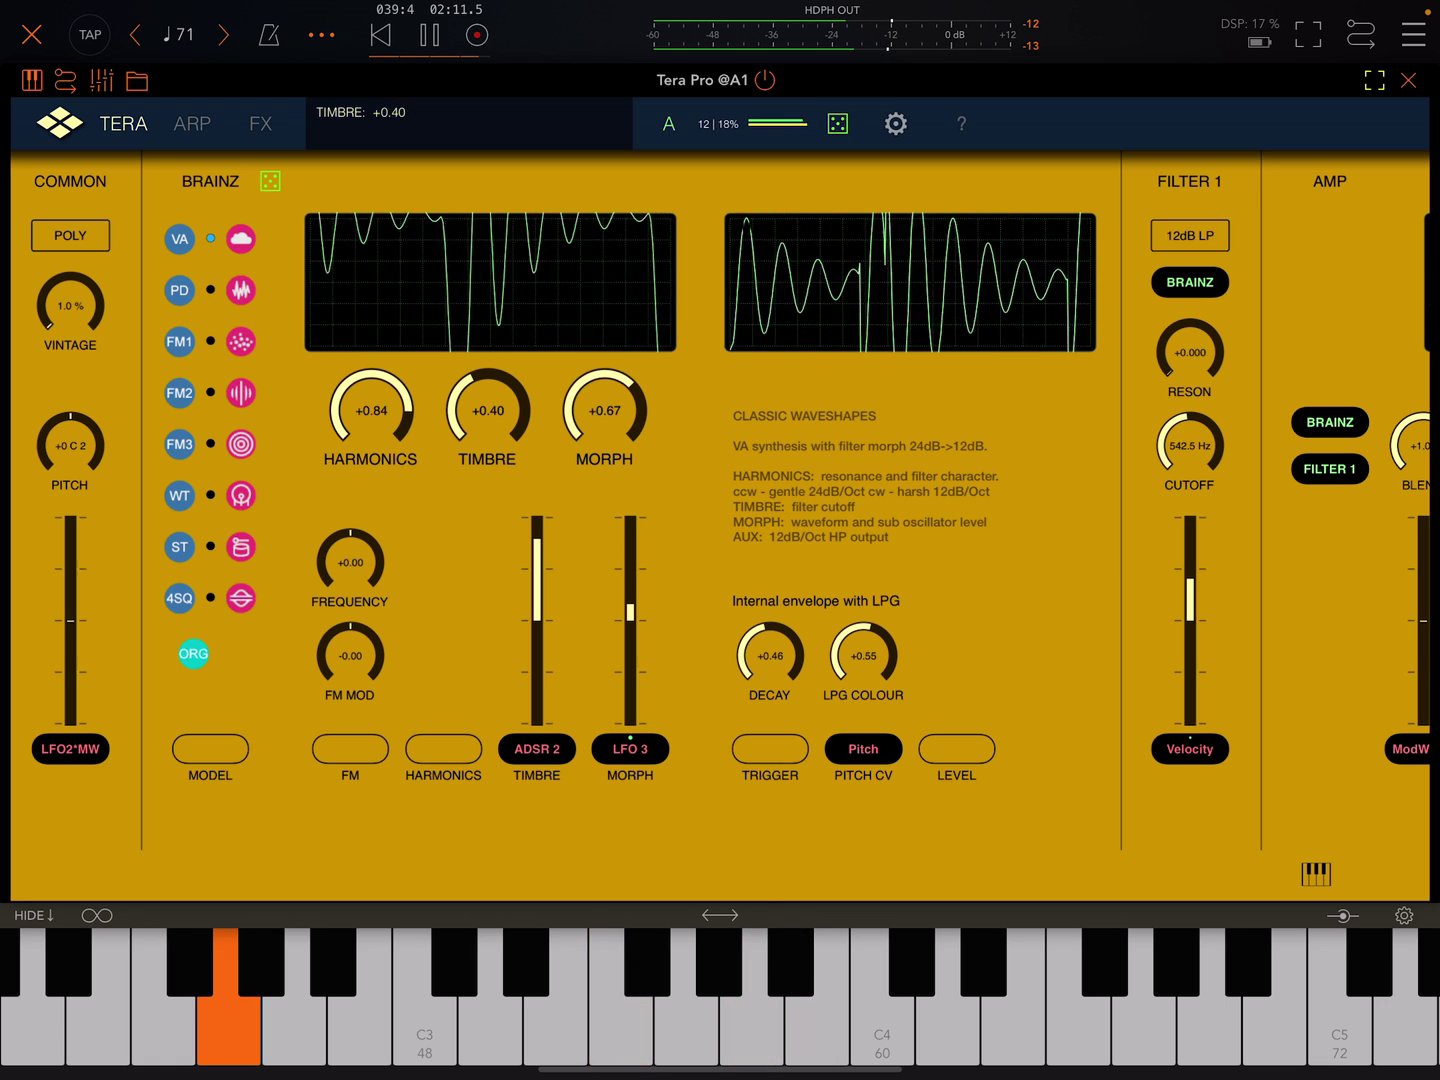
drag(371, 411, 371, 455)
drag(488, 411, 488, 450)
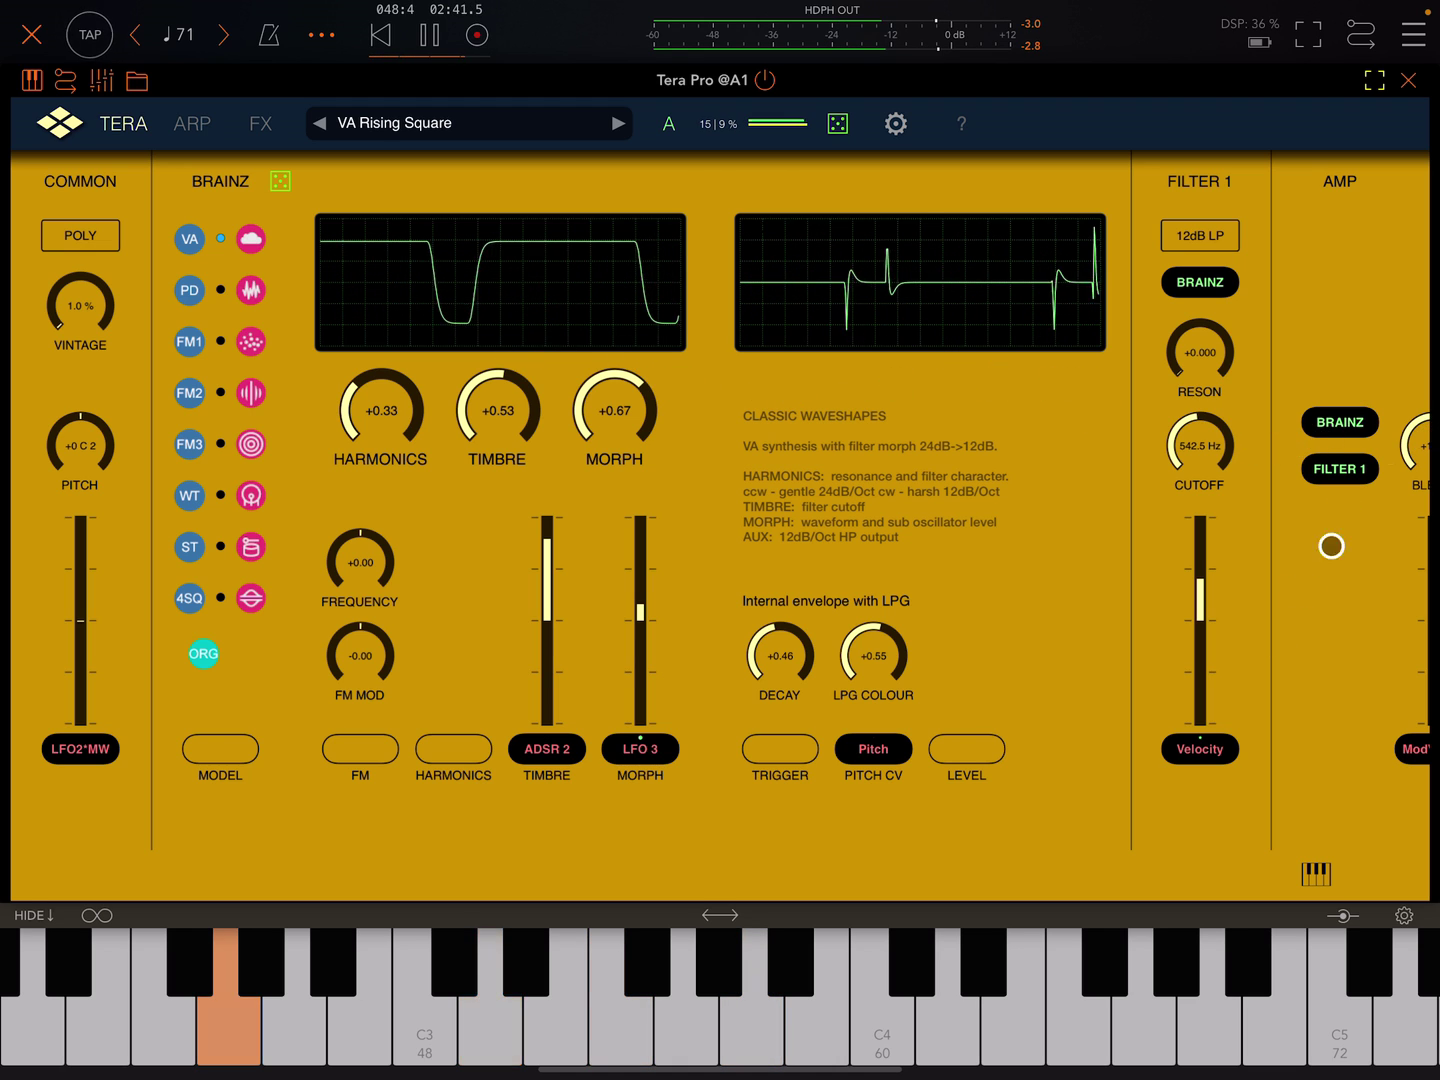
drag(1331, 545, 546, 546)
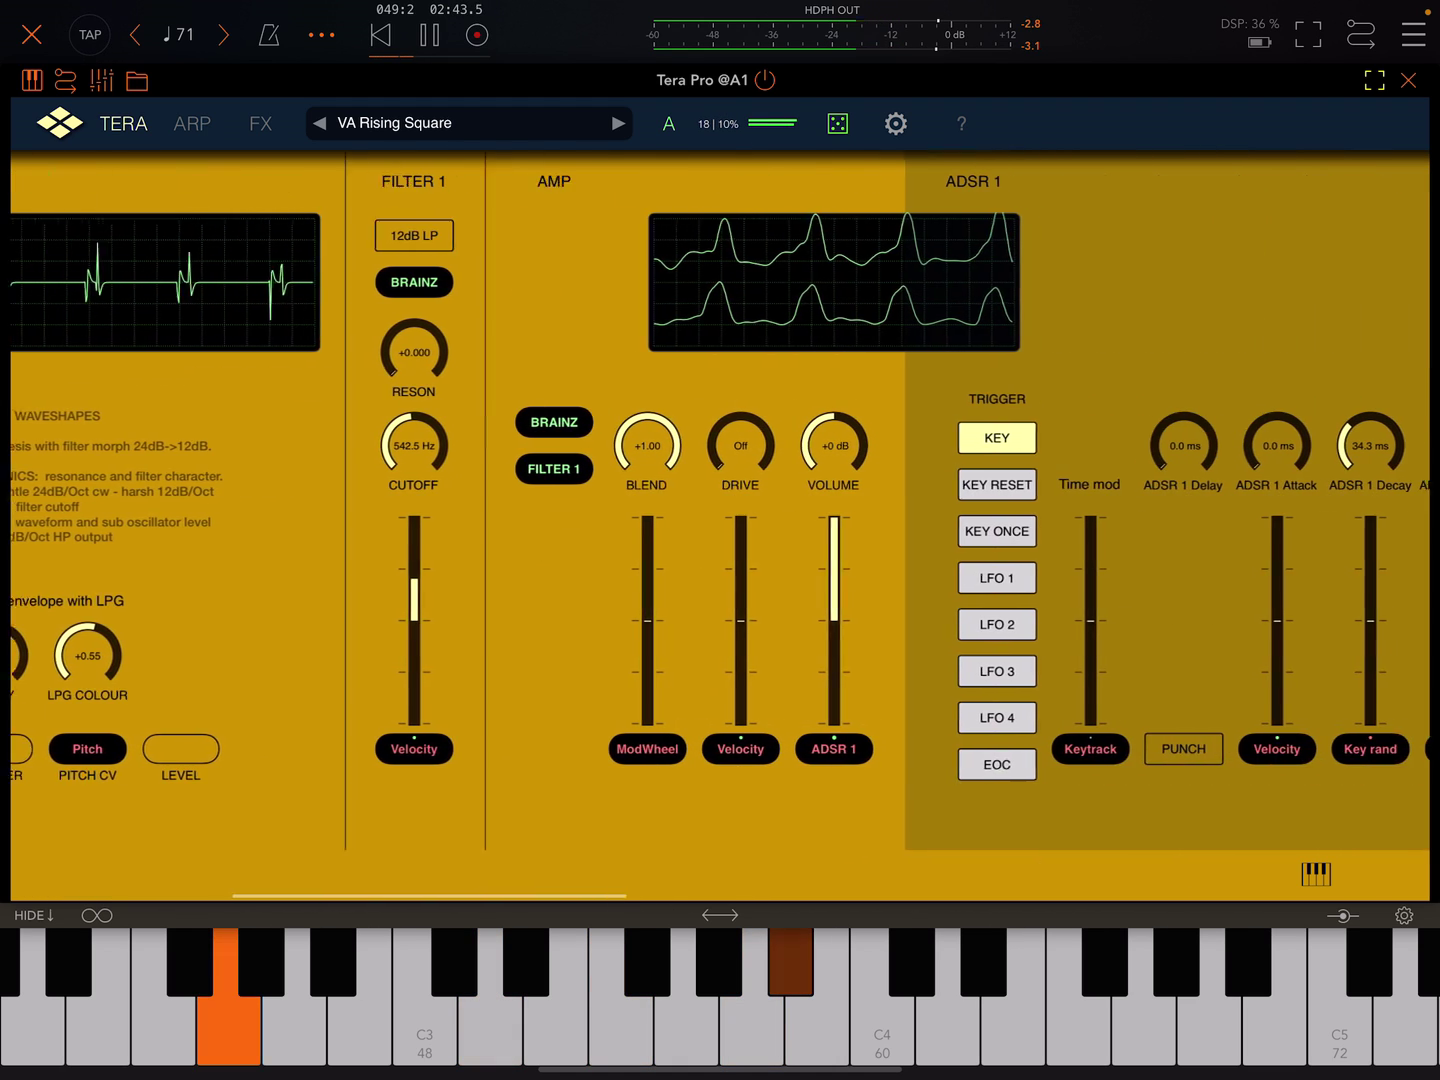
scroll(720, 506, right, 5)
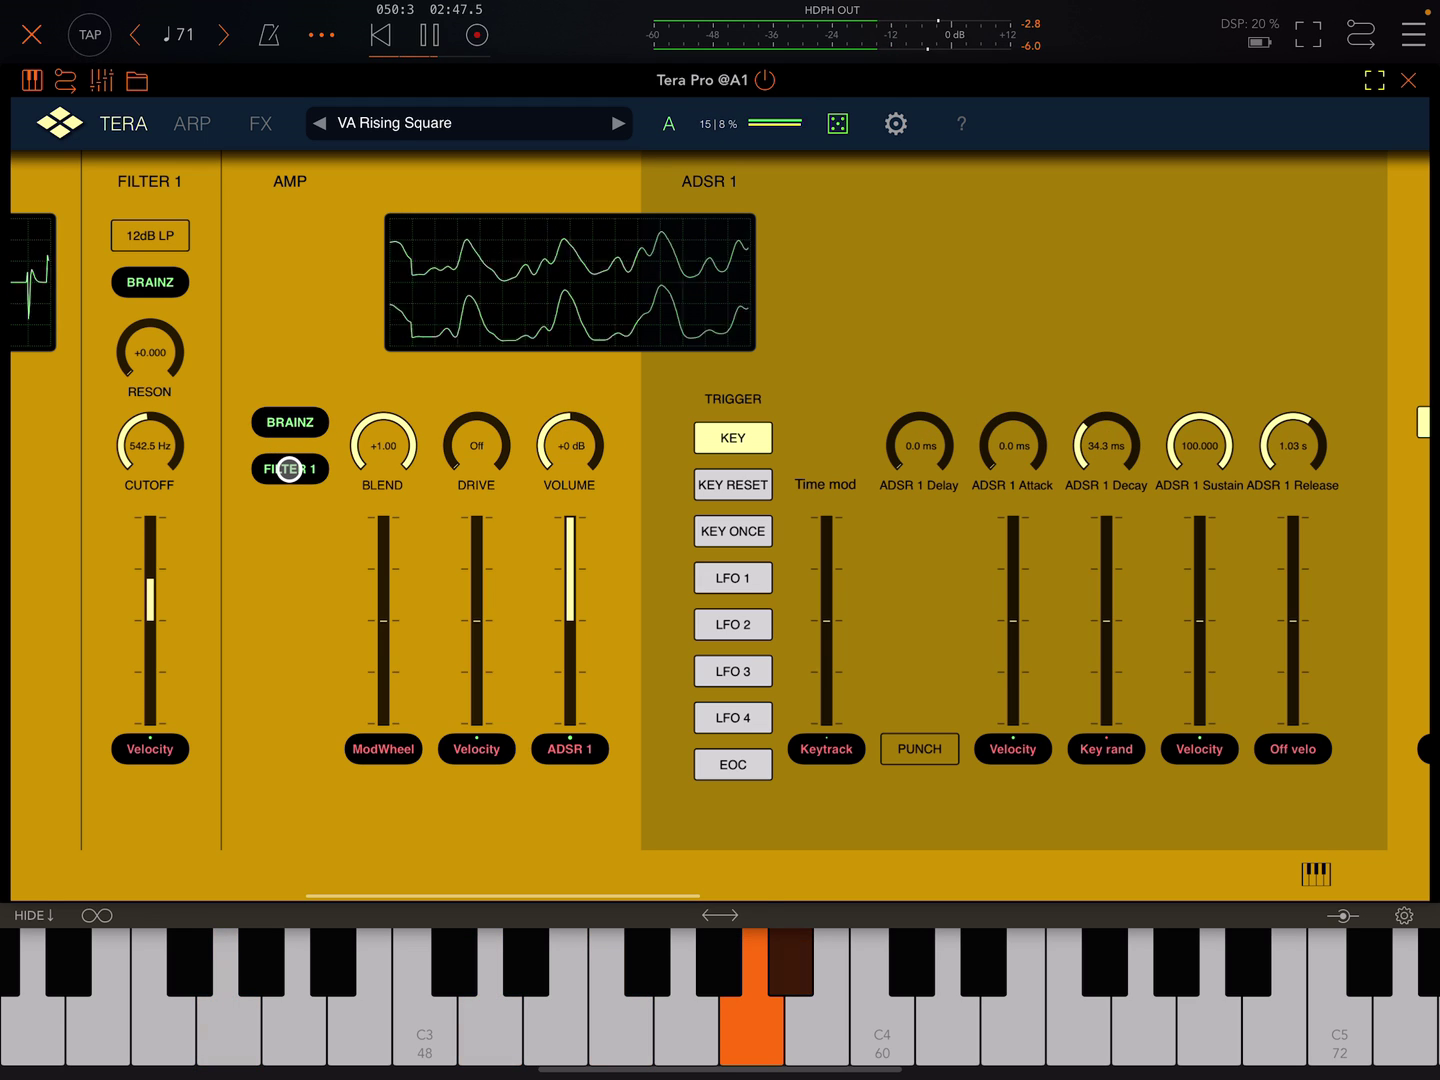
Step: Route Brainz Aux into the amp blend input and set the blend to -1.00
click(288, 467)
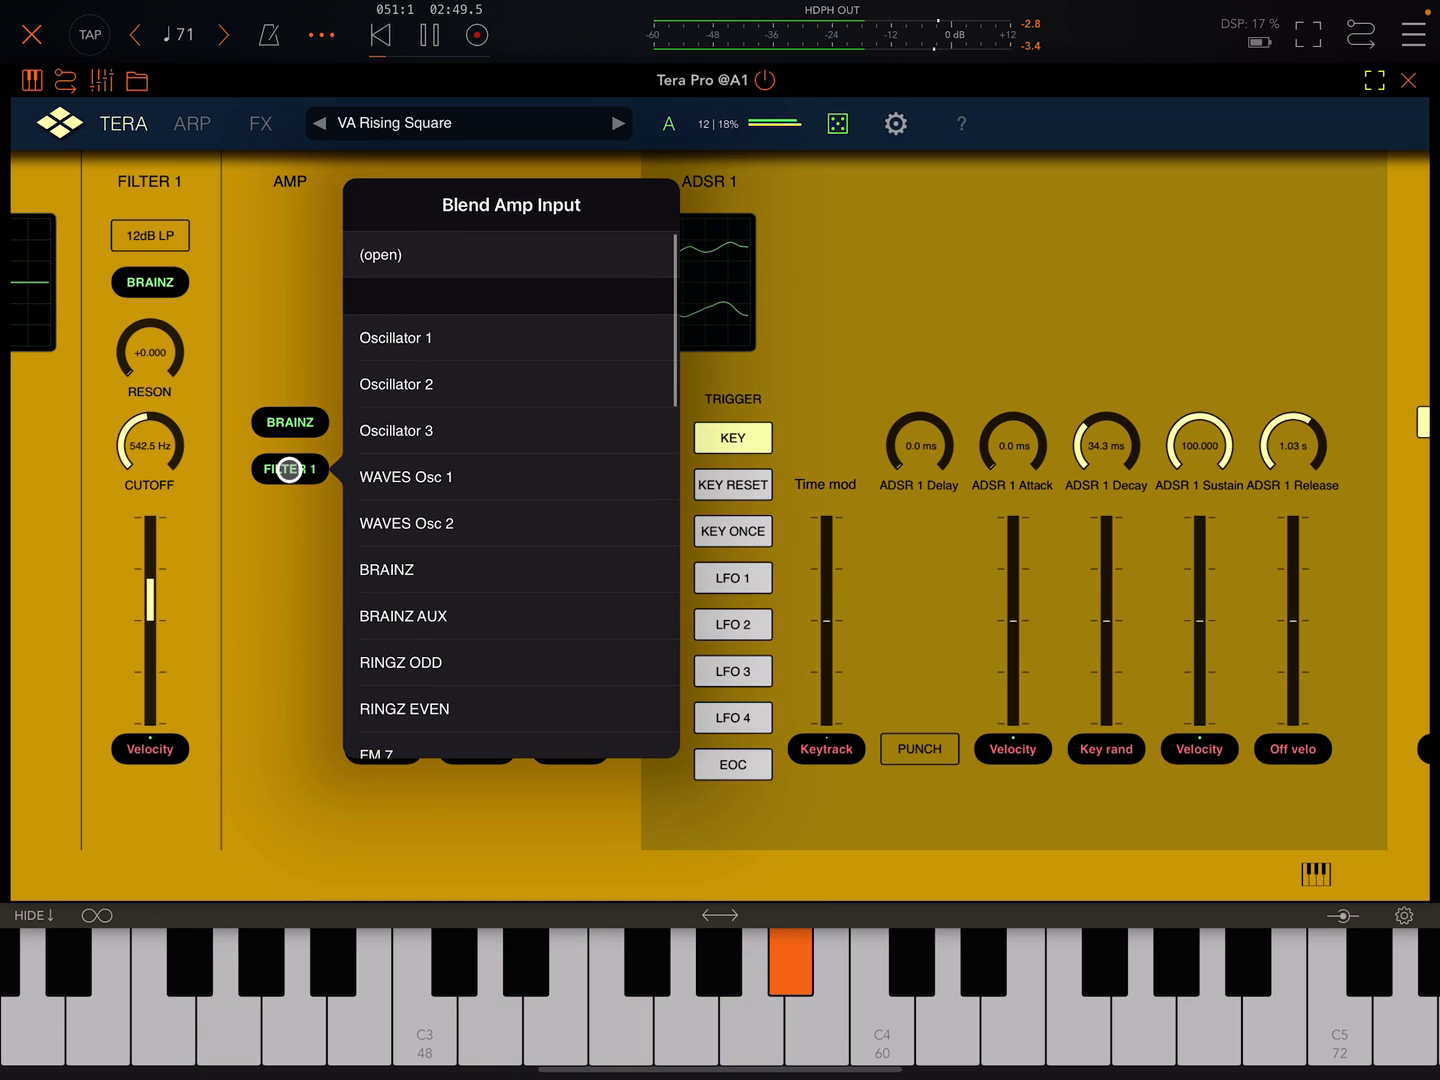
click(408, 618)
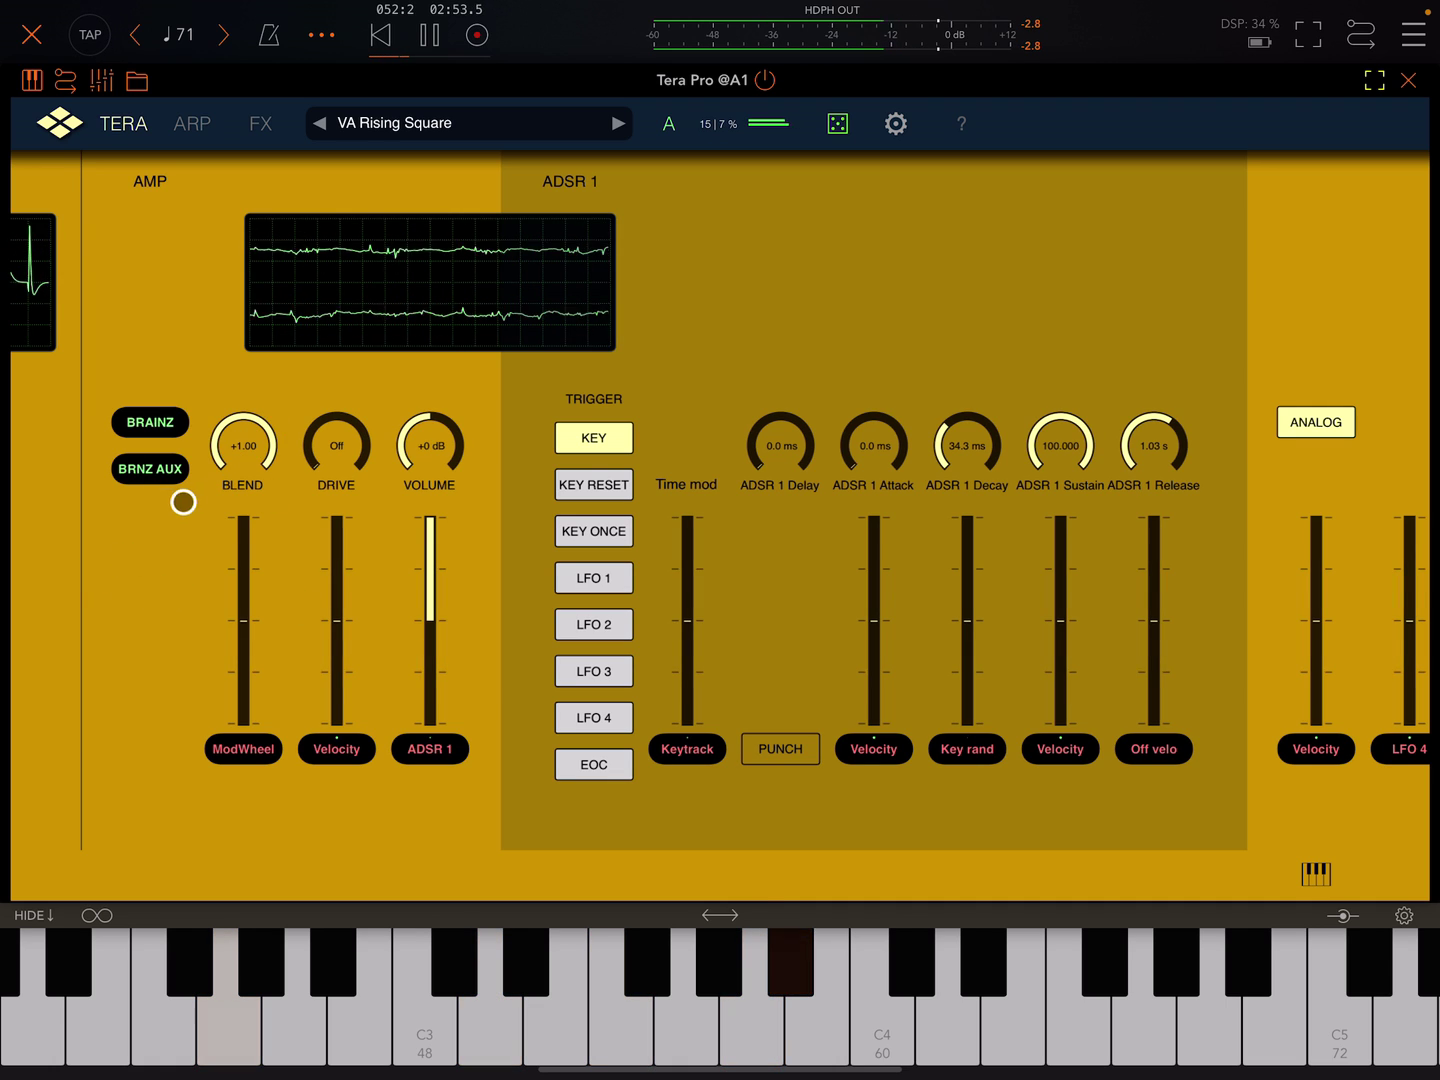
drag(243, 444, 243, 540)
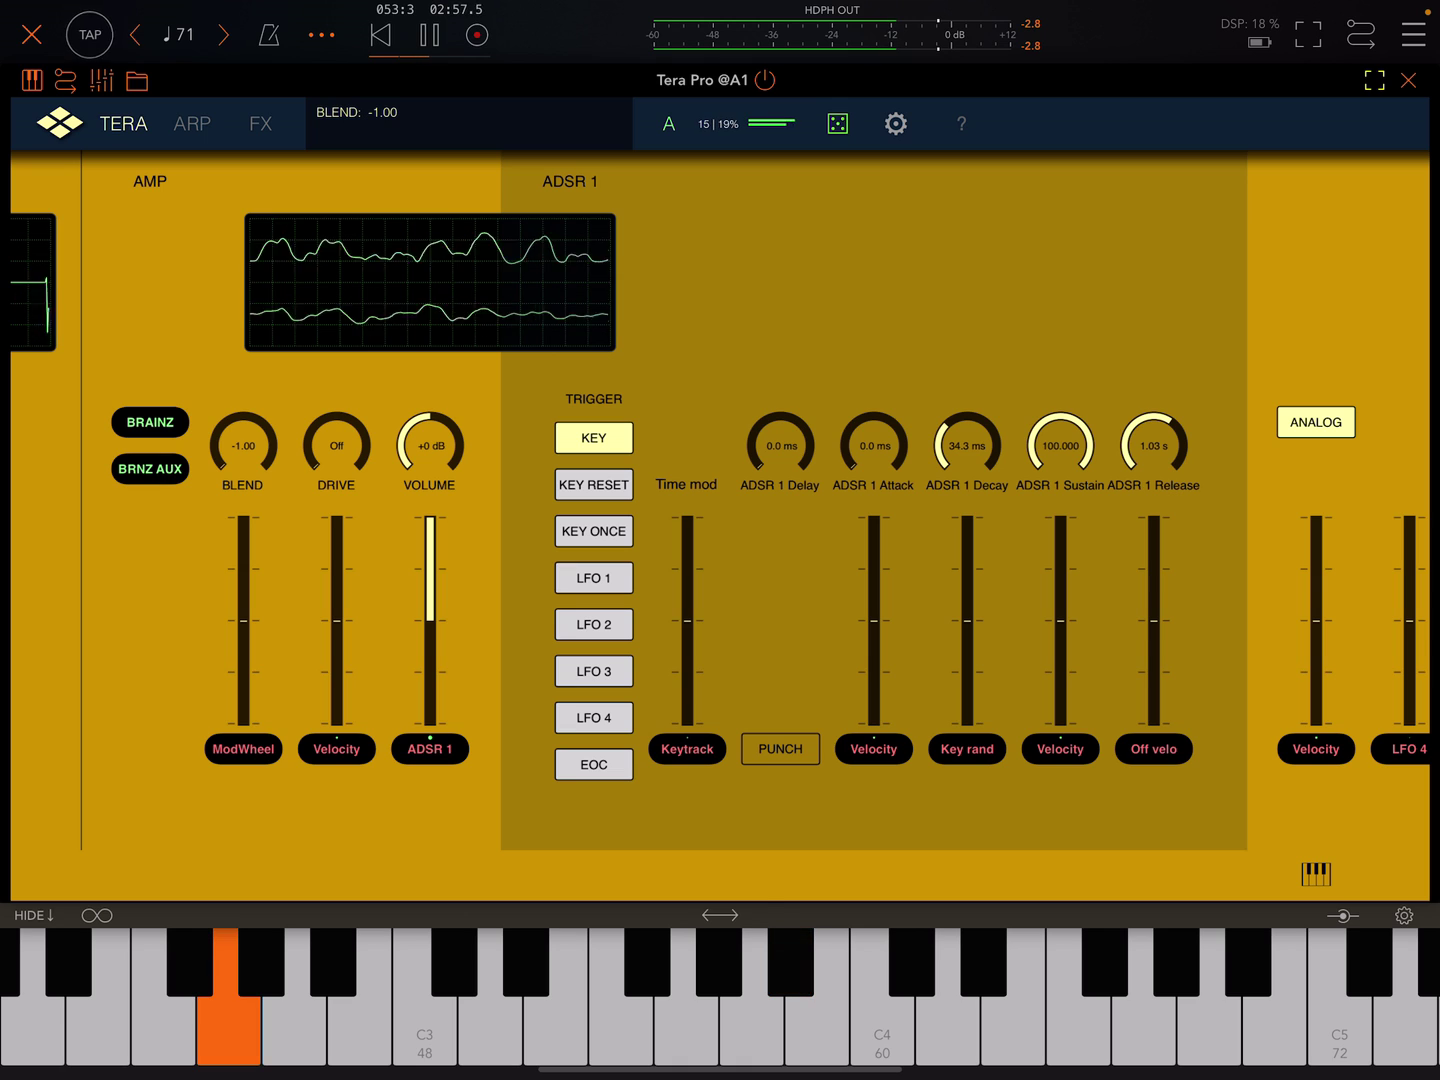
scroll(720, 506, left, 5)
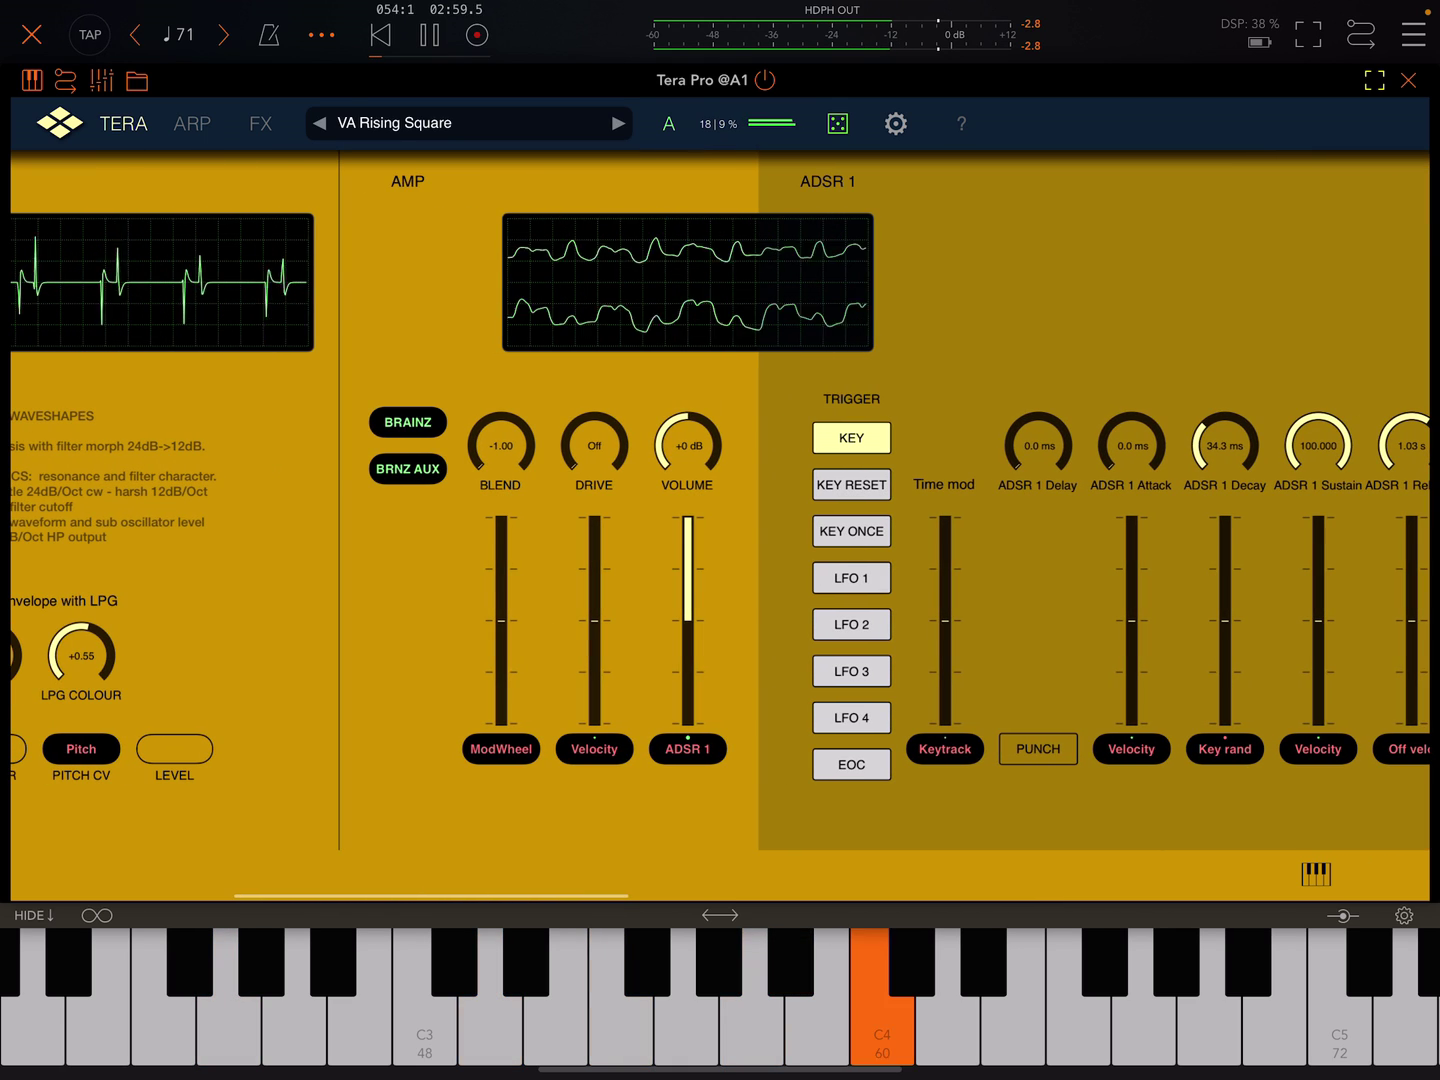
mouse_move(501, 445)
mouse_down()
mouse_move(501, 383)
mouse_move(501, 484)
mouse_up()
drag(337, 563, 1125, 562)
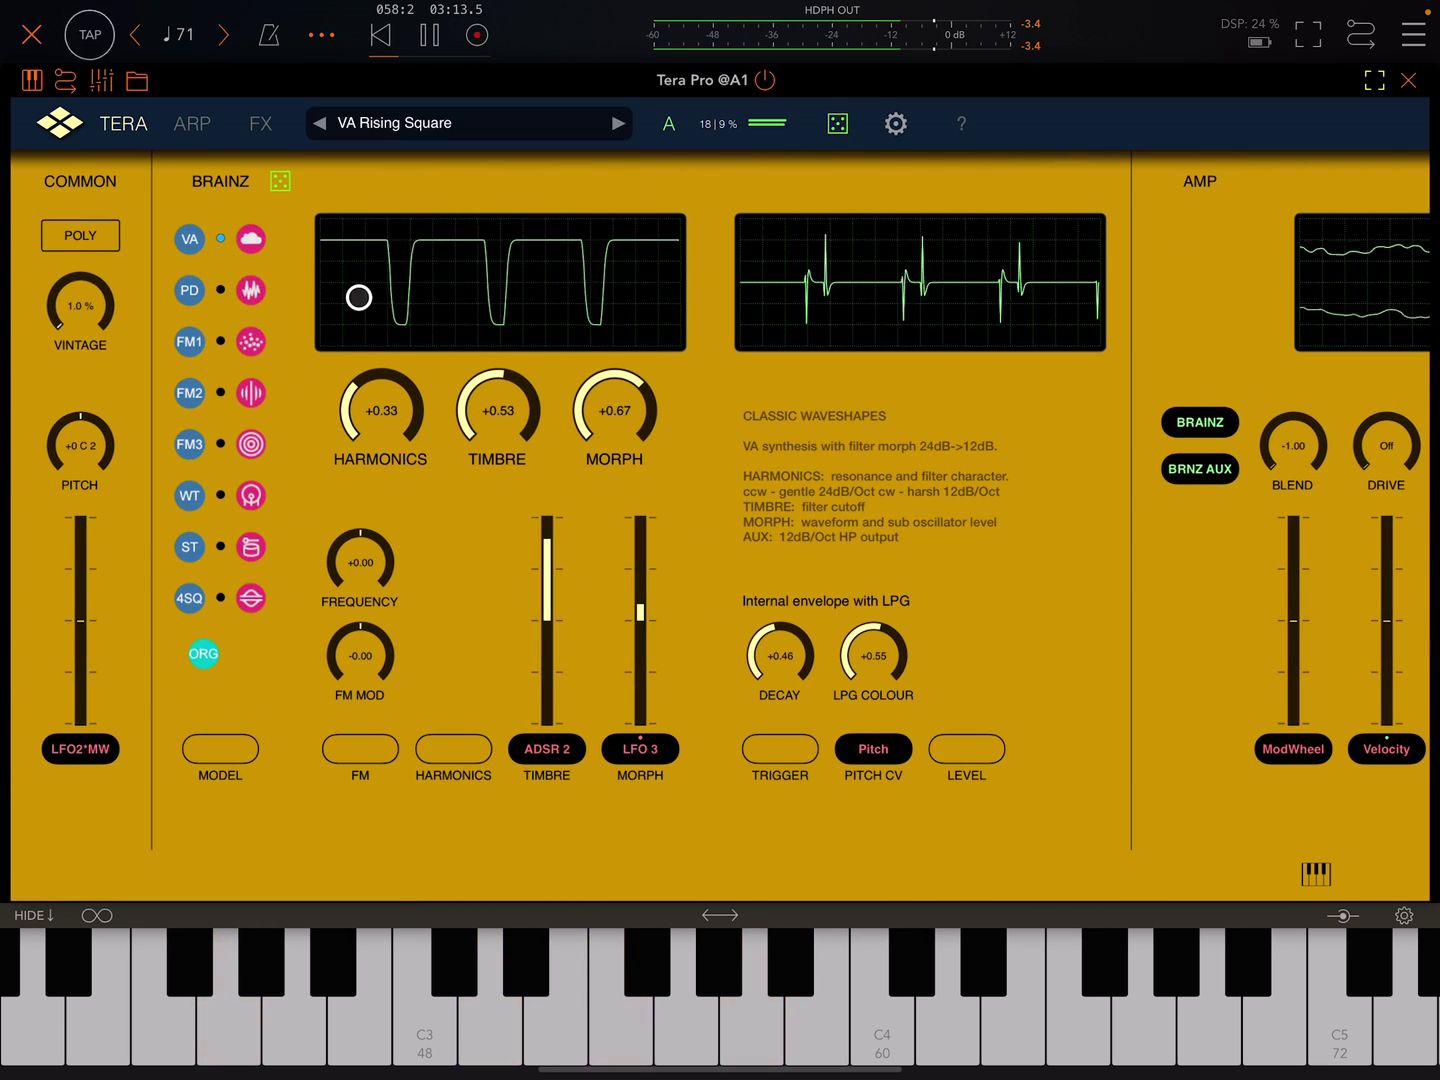
Step: Try phase distortion, FM1, wave terrain, String Machine and Four Square Voices, ending on Classic Waveshapes
click(221, 289)
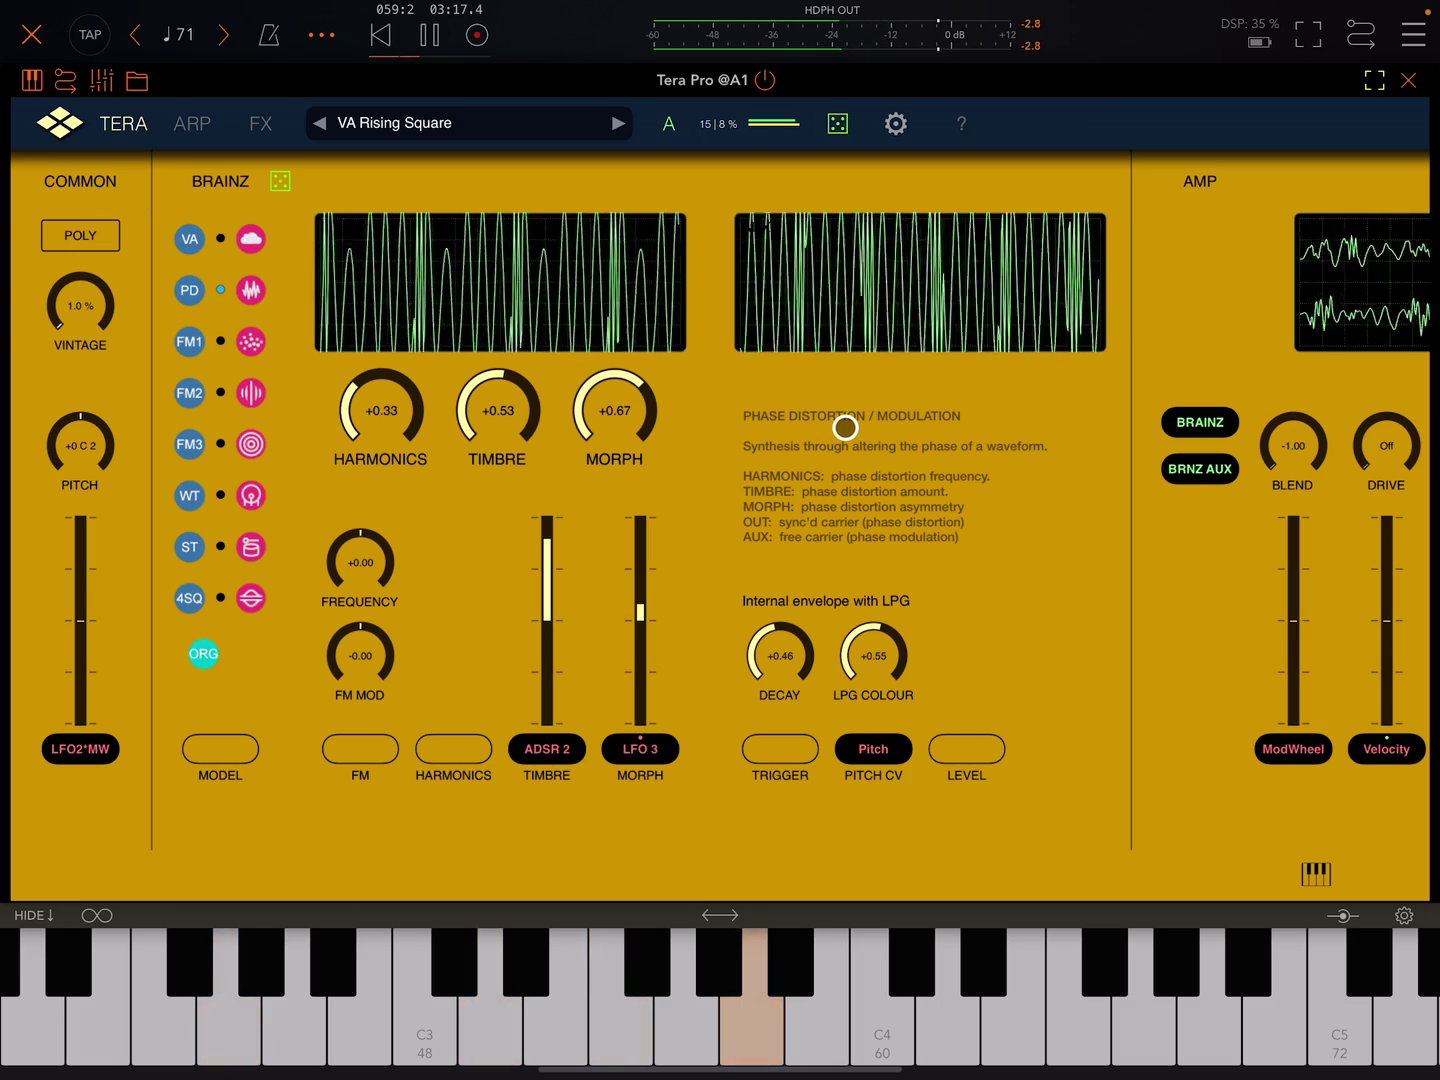
click(221, 341)
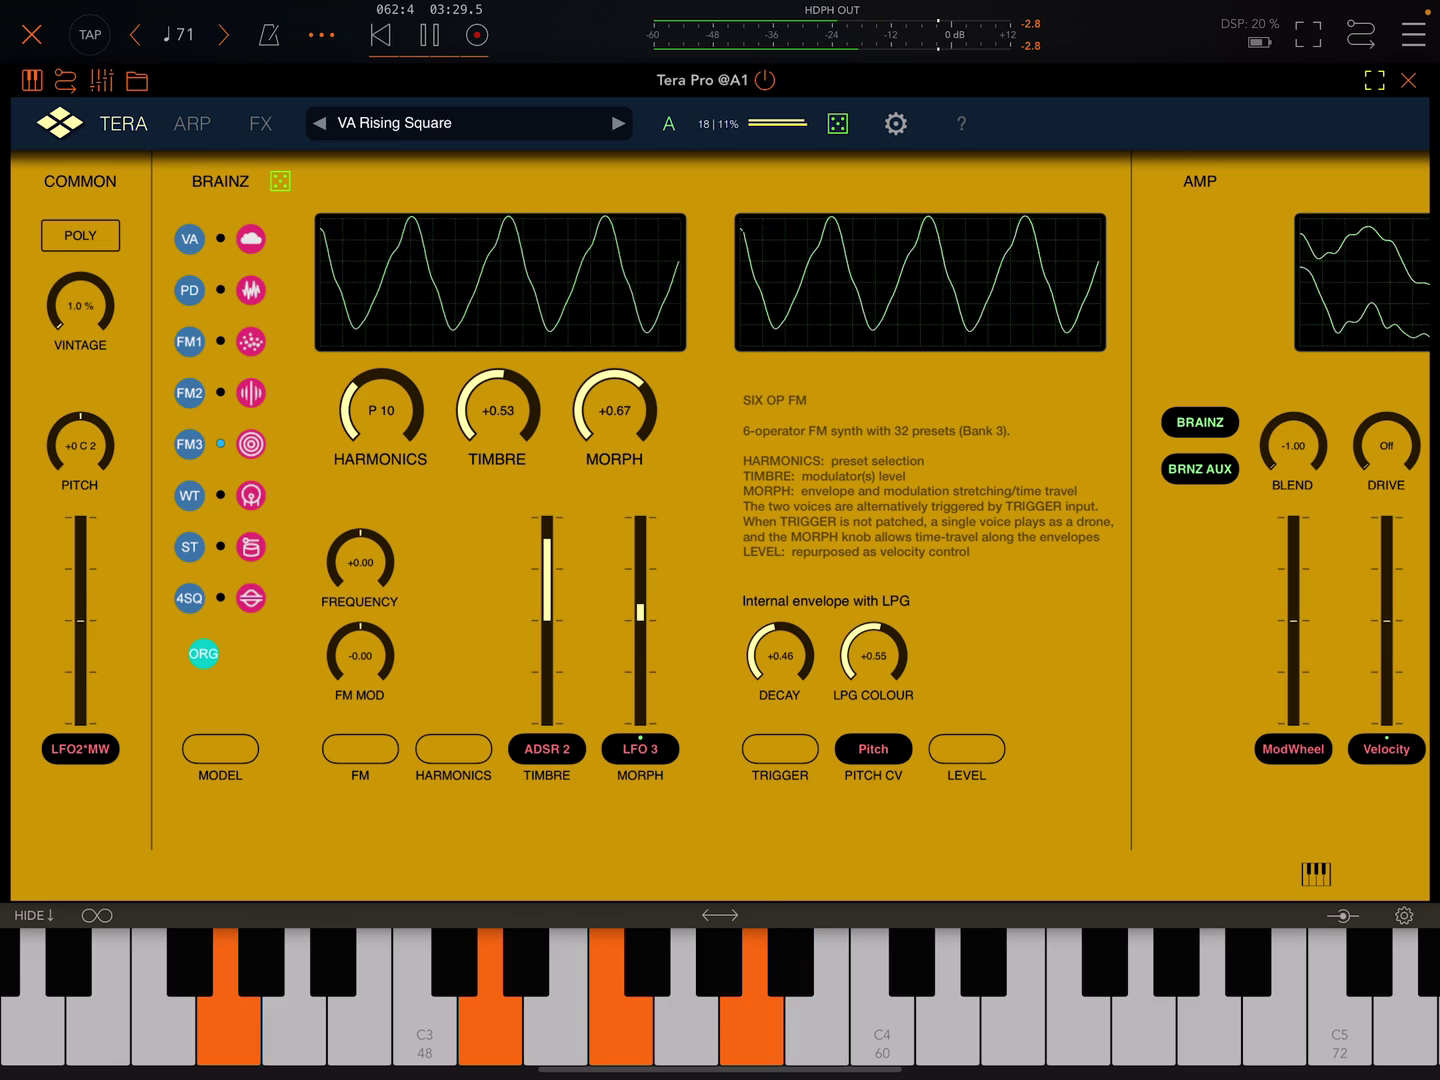
click(189, 495)
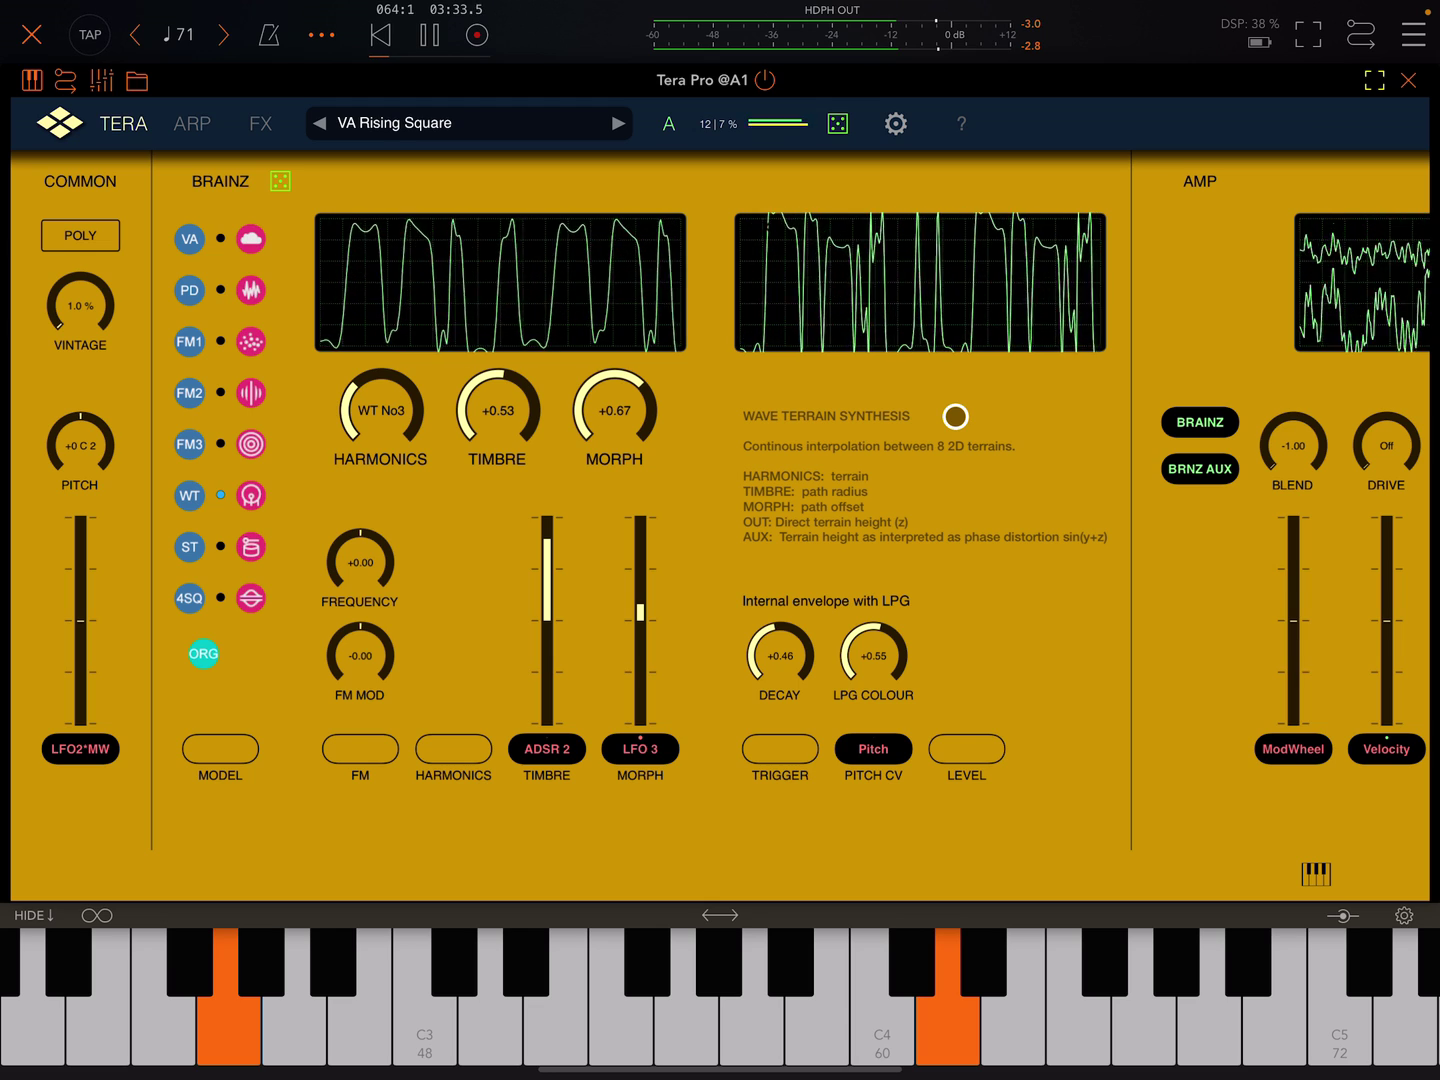
click(955, 417)
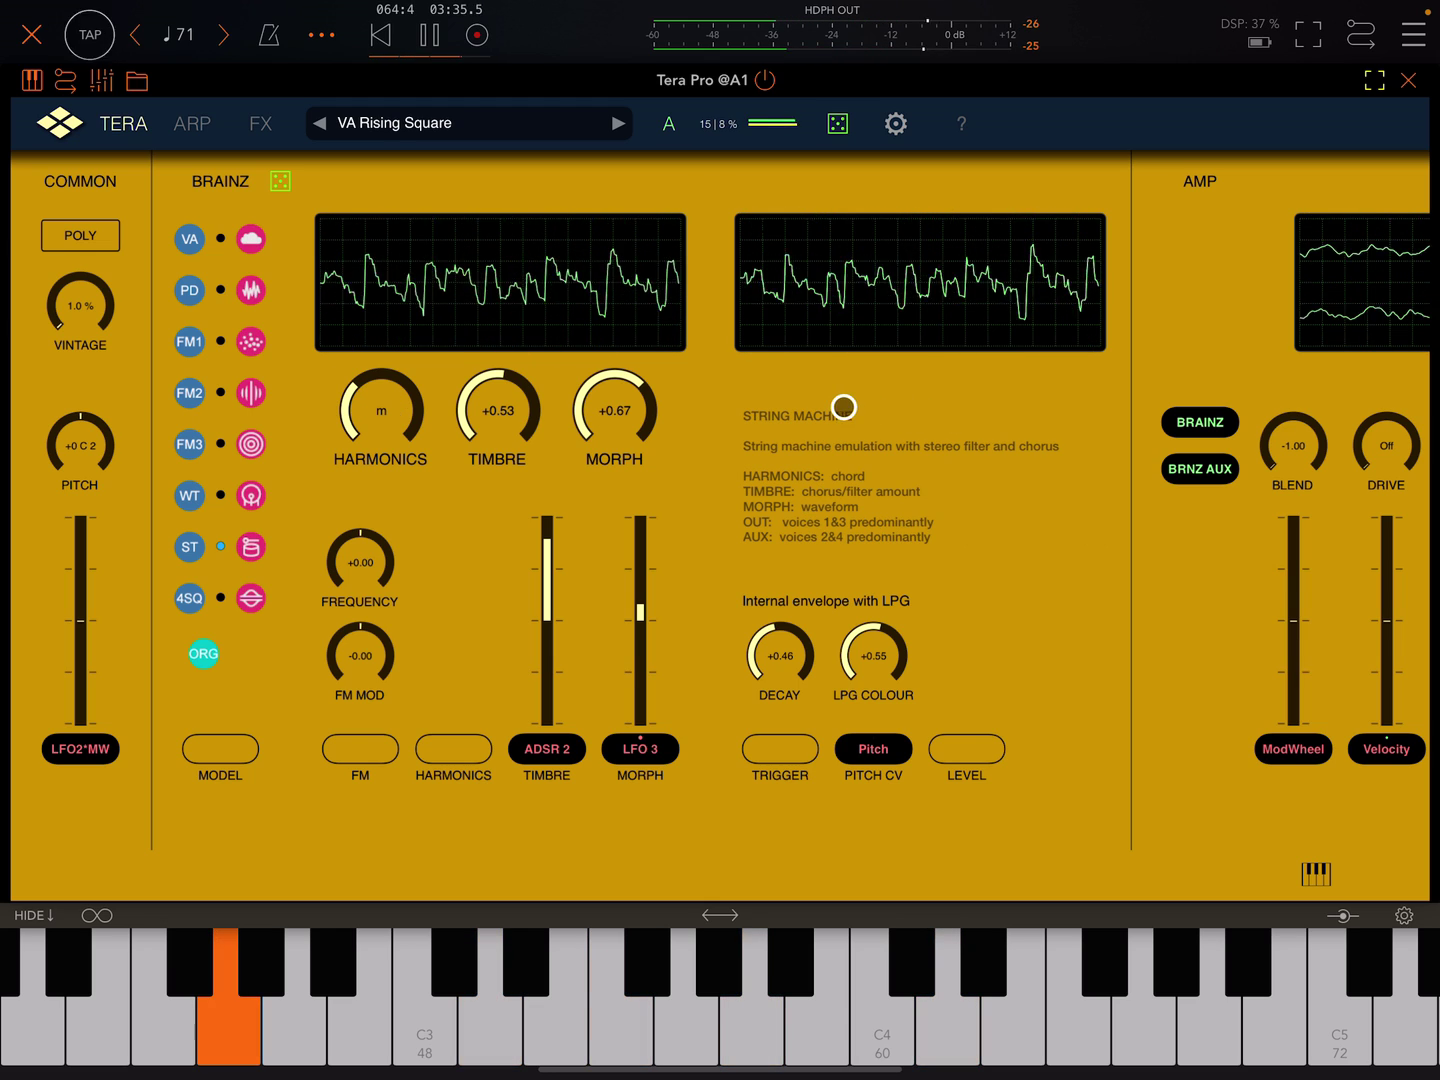
click(892, 431)
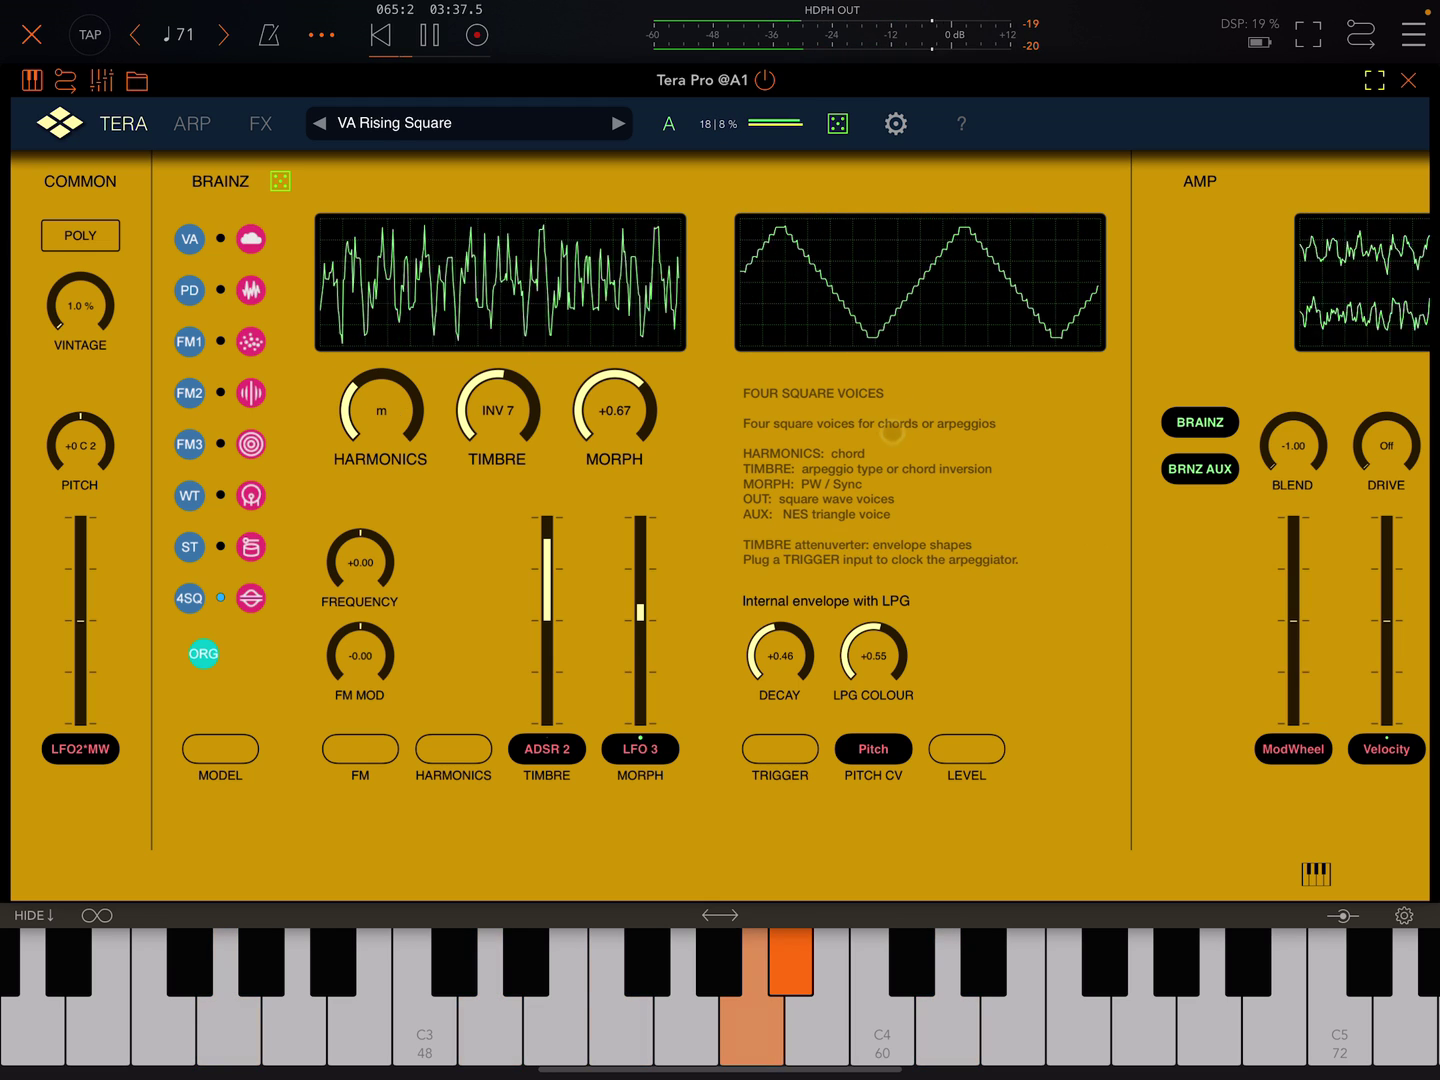
click(228, 1012)
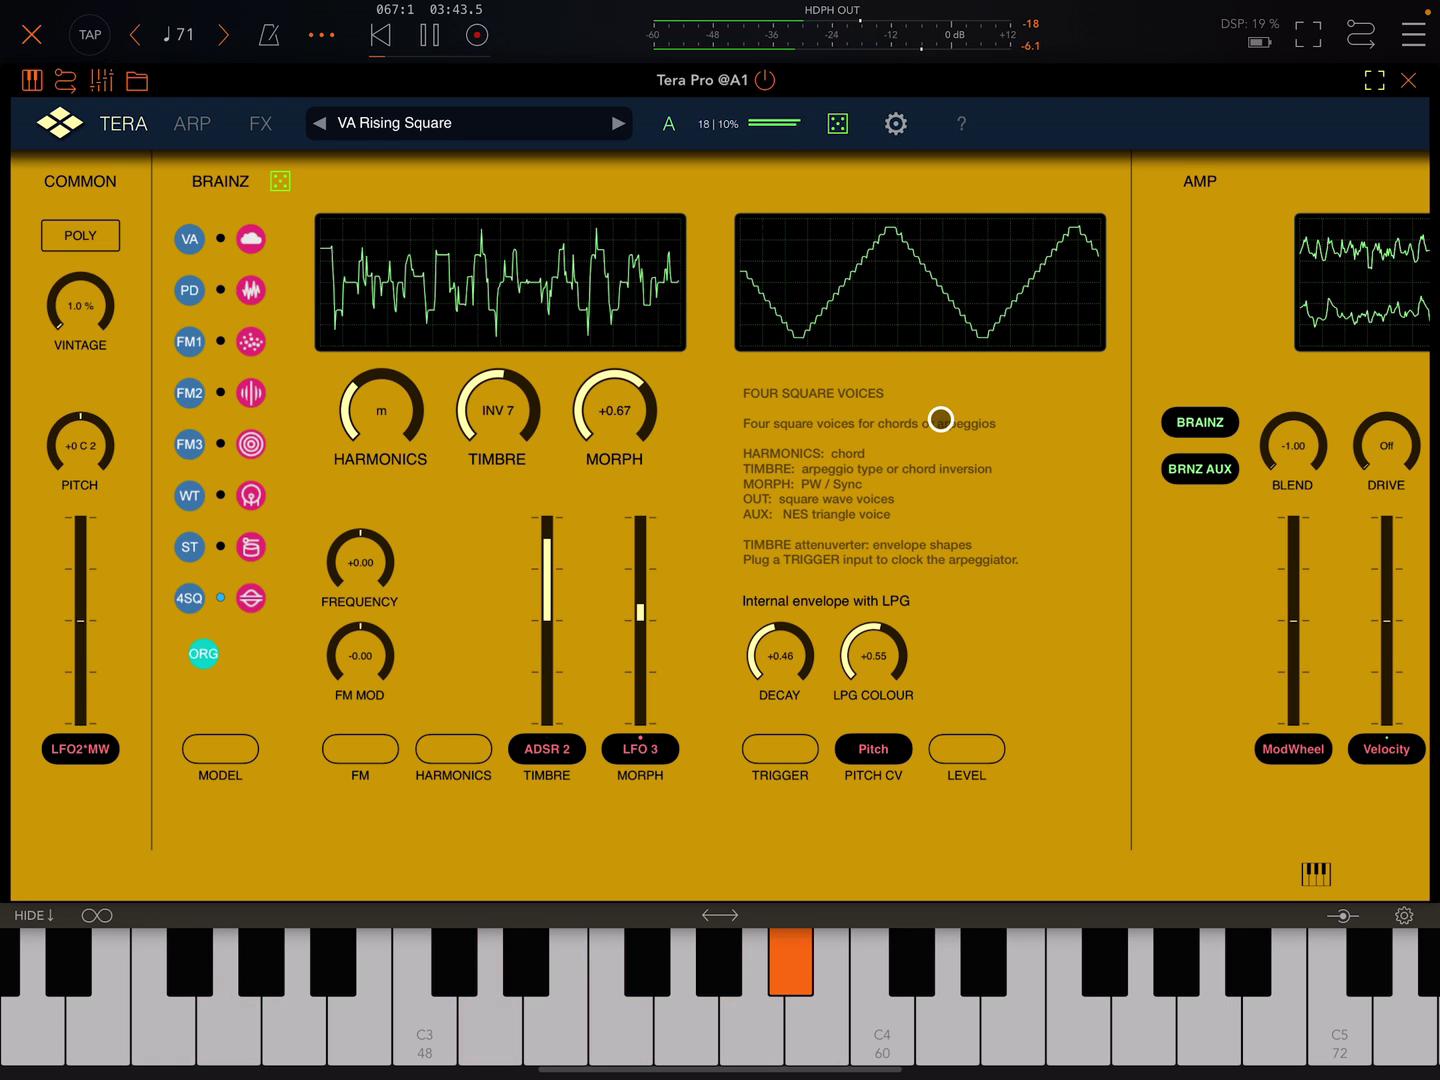
click(189, 239)
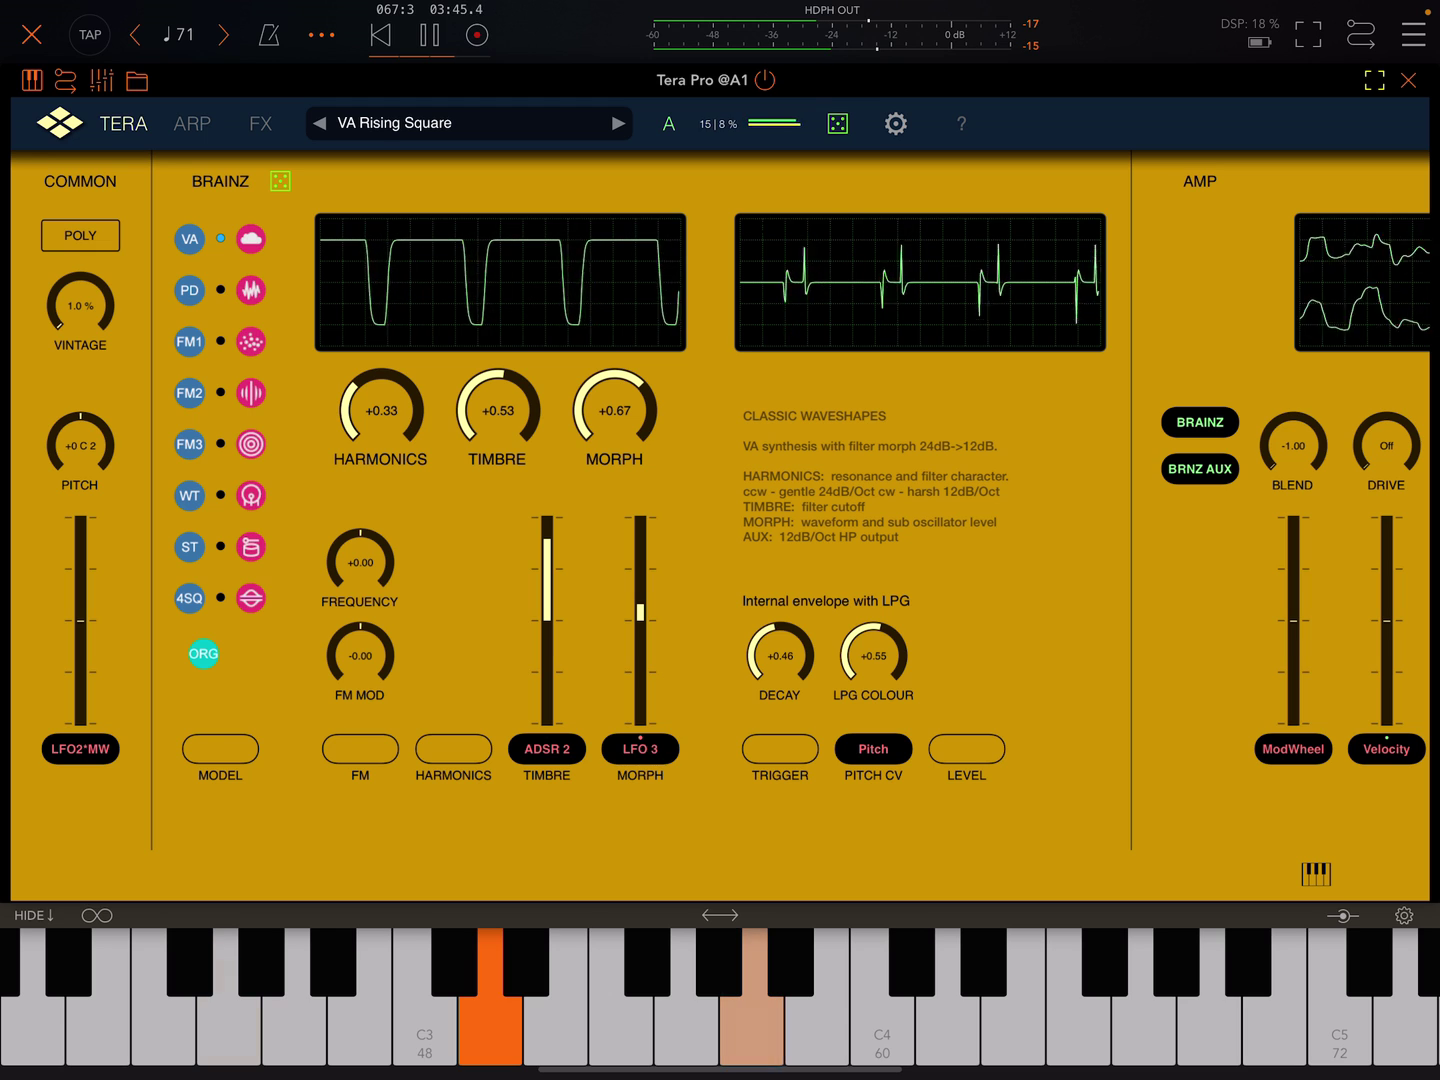
scroll(720, 506, right, 10)
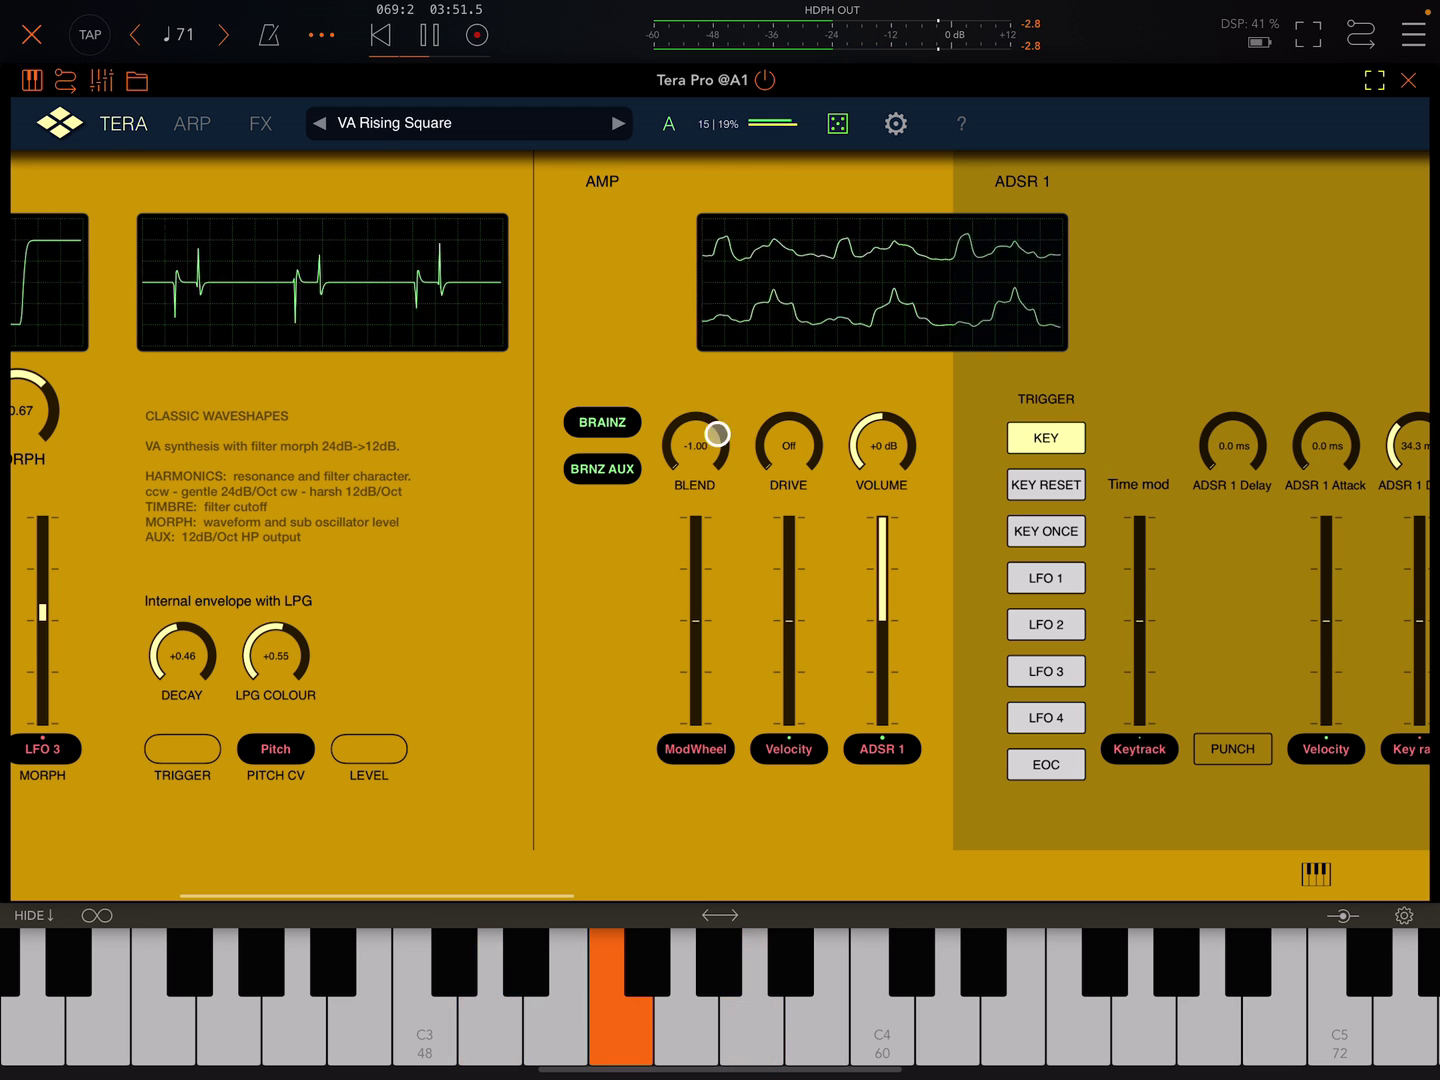
Step: Sweep the amp blend between -1.00 and +1.00 and switch to Phase Distortion
drag(559, 432, 495, 426)
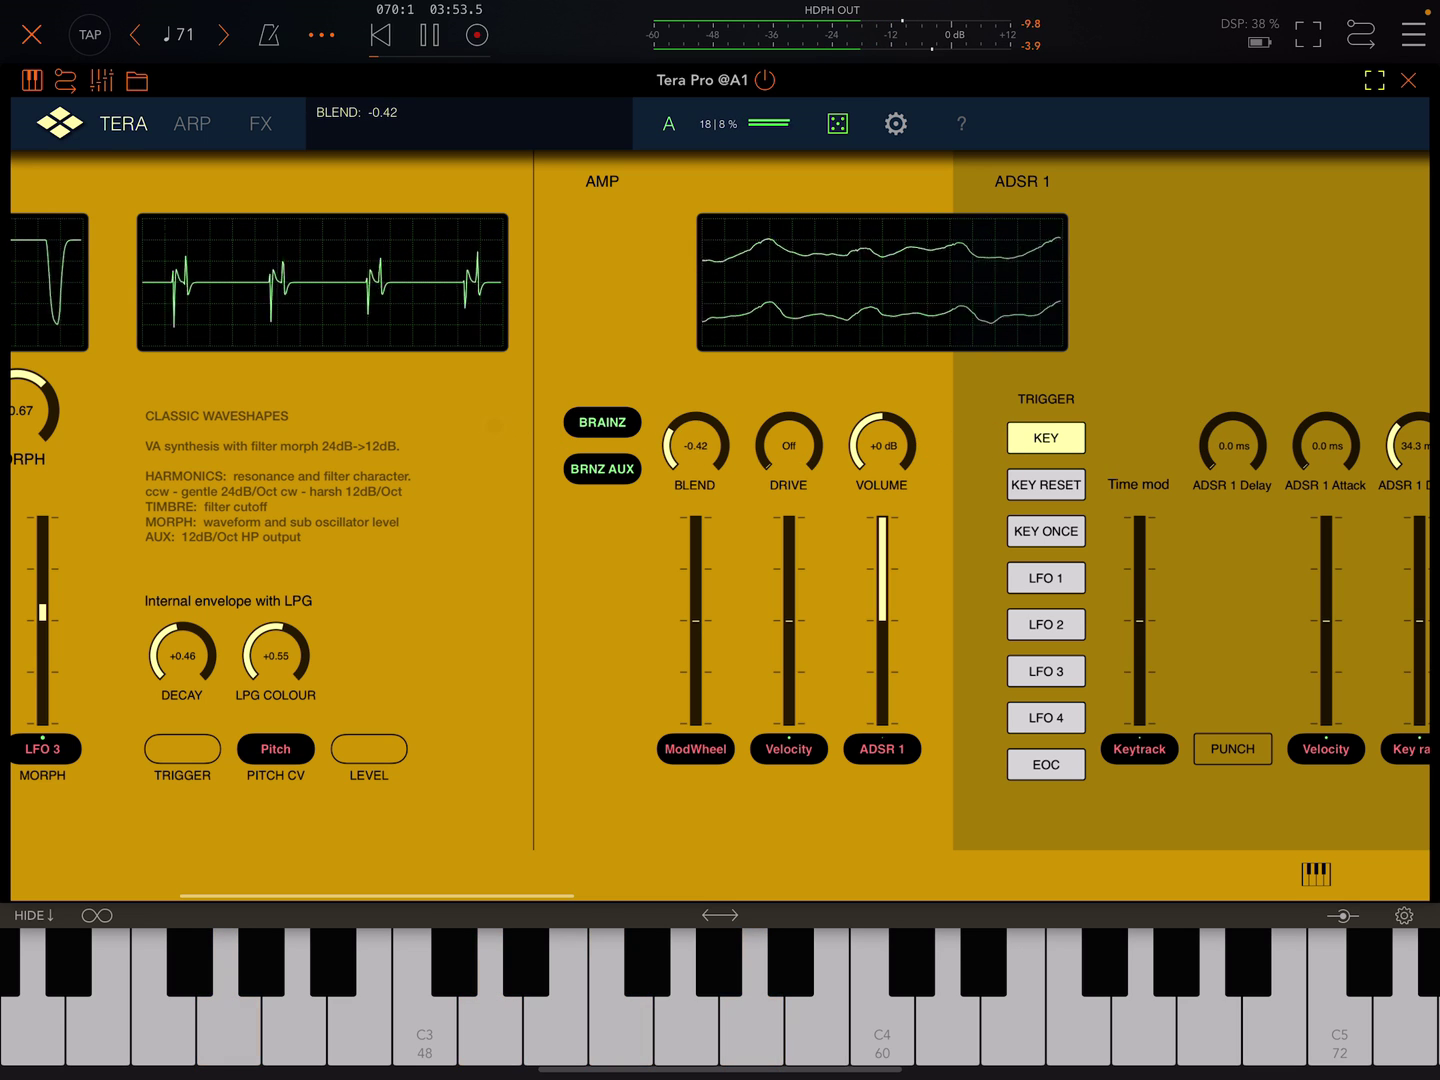
drag(694, 446, 742, 406)
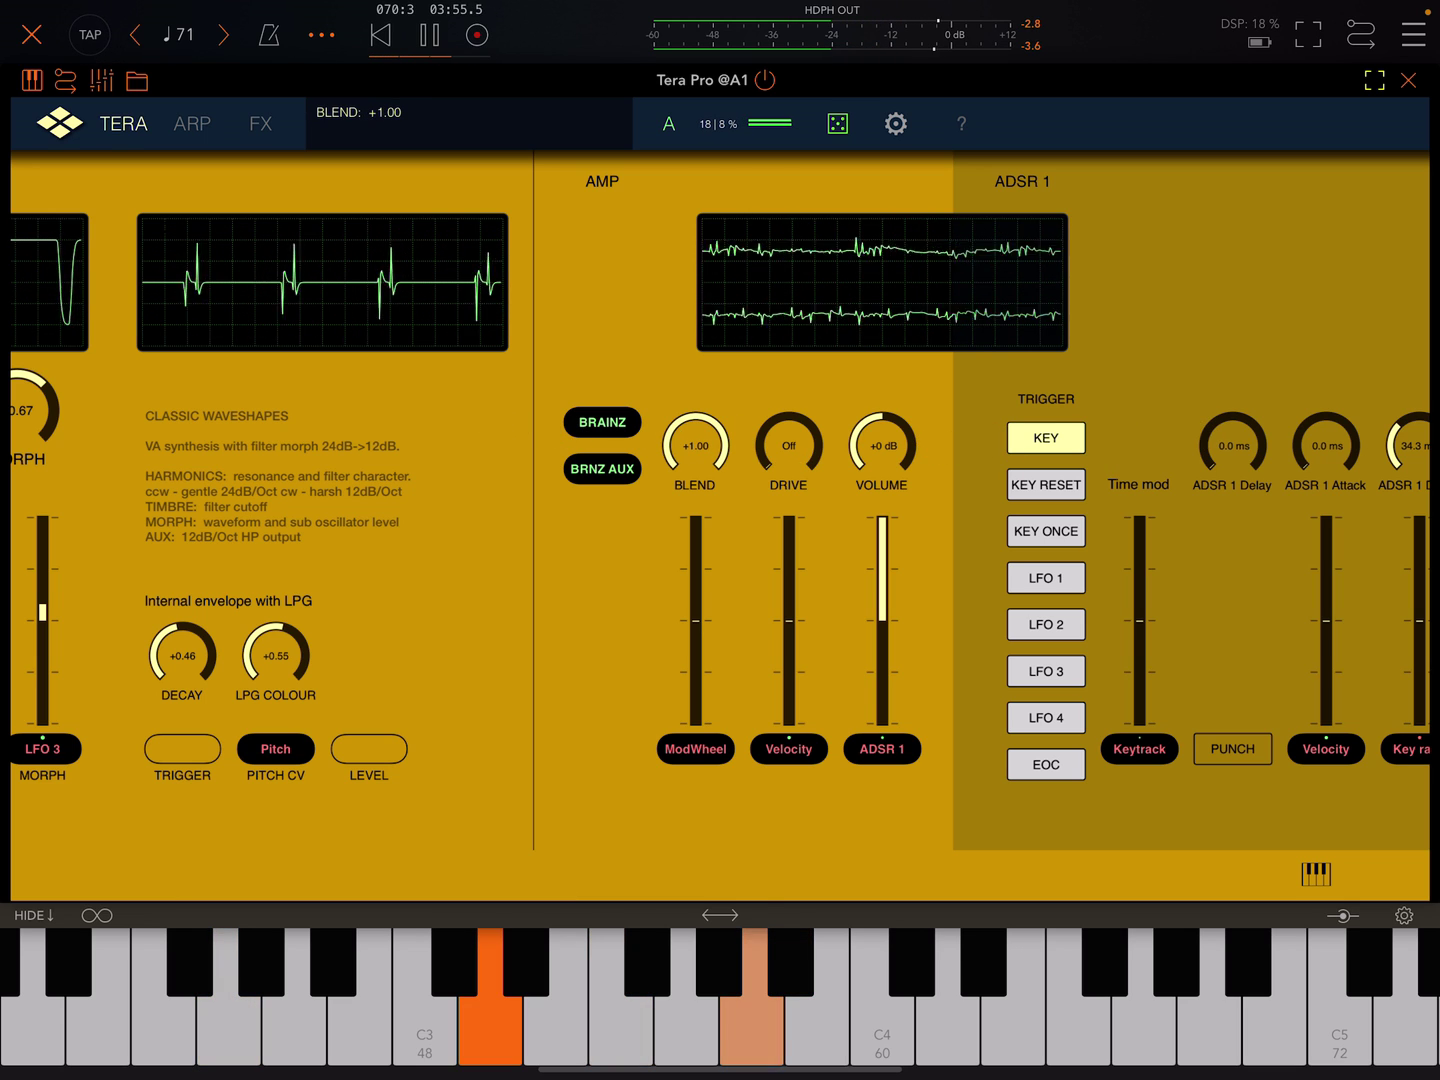
drag(275, 656, 873, 656)
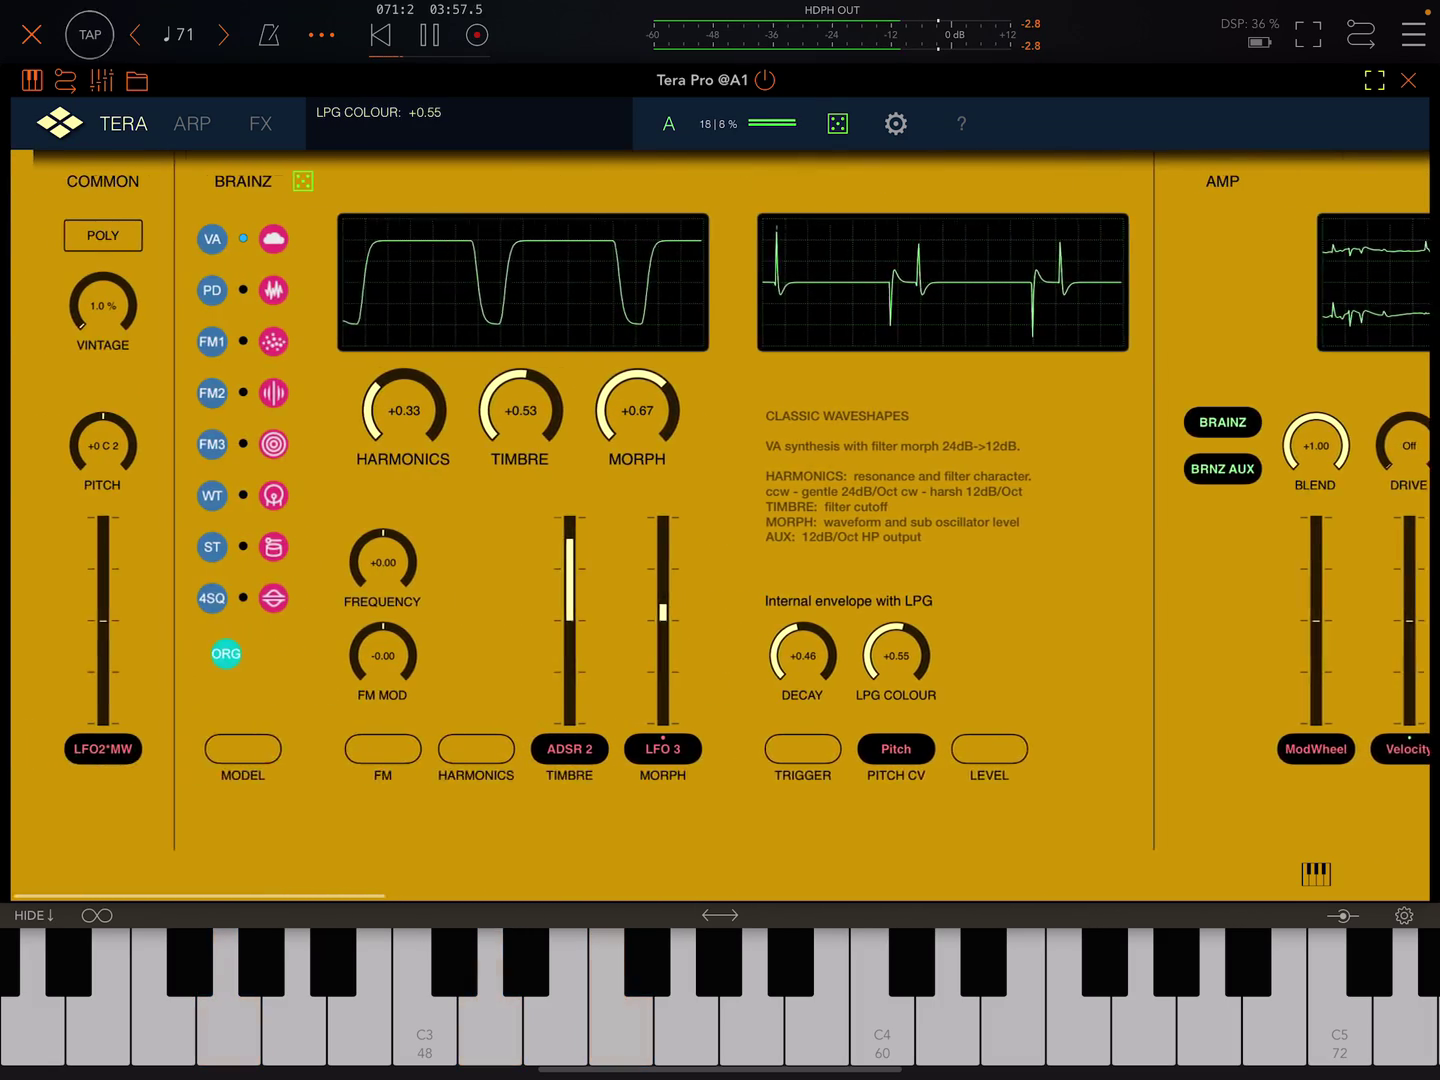
click(189, 289)
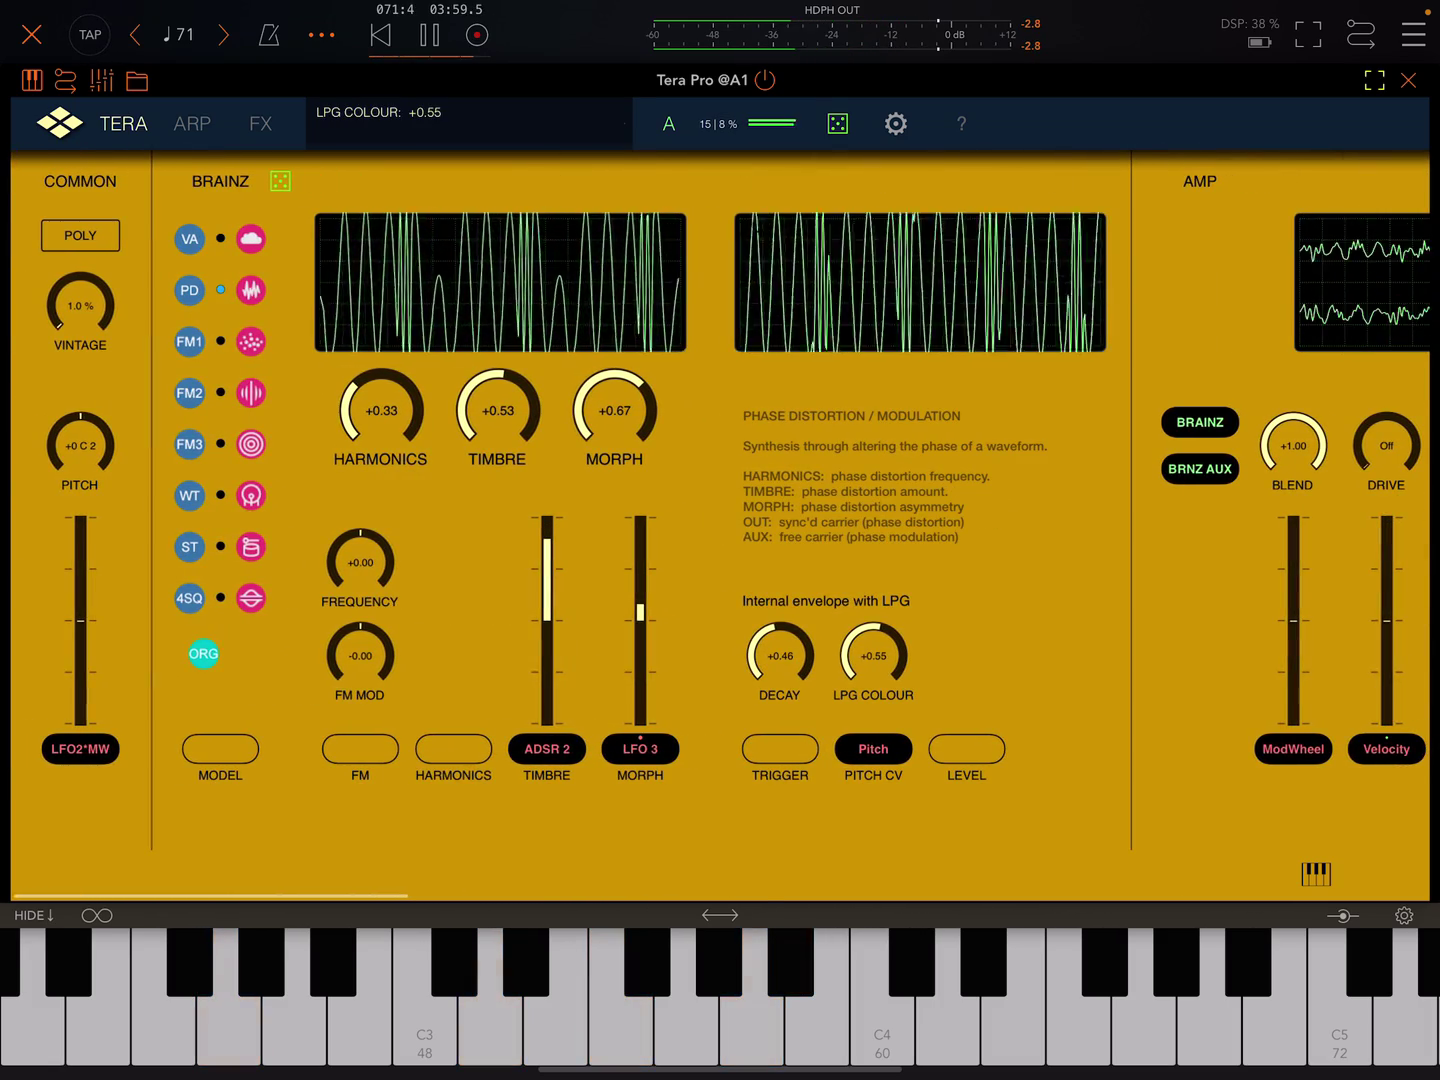
drag(1013, 338, 259, 337)
mouse_move(543, 445)
mouse_down()
mouse_move(543, 495)
mouse_move(543, 463)
mouse_up()
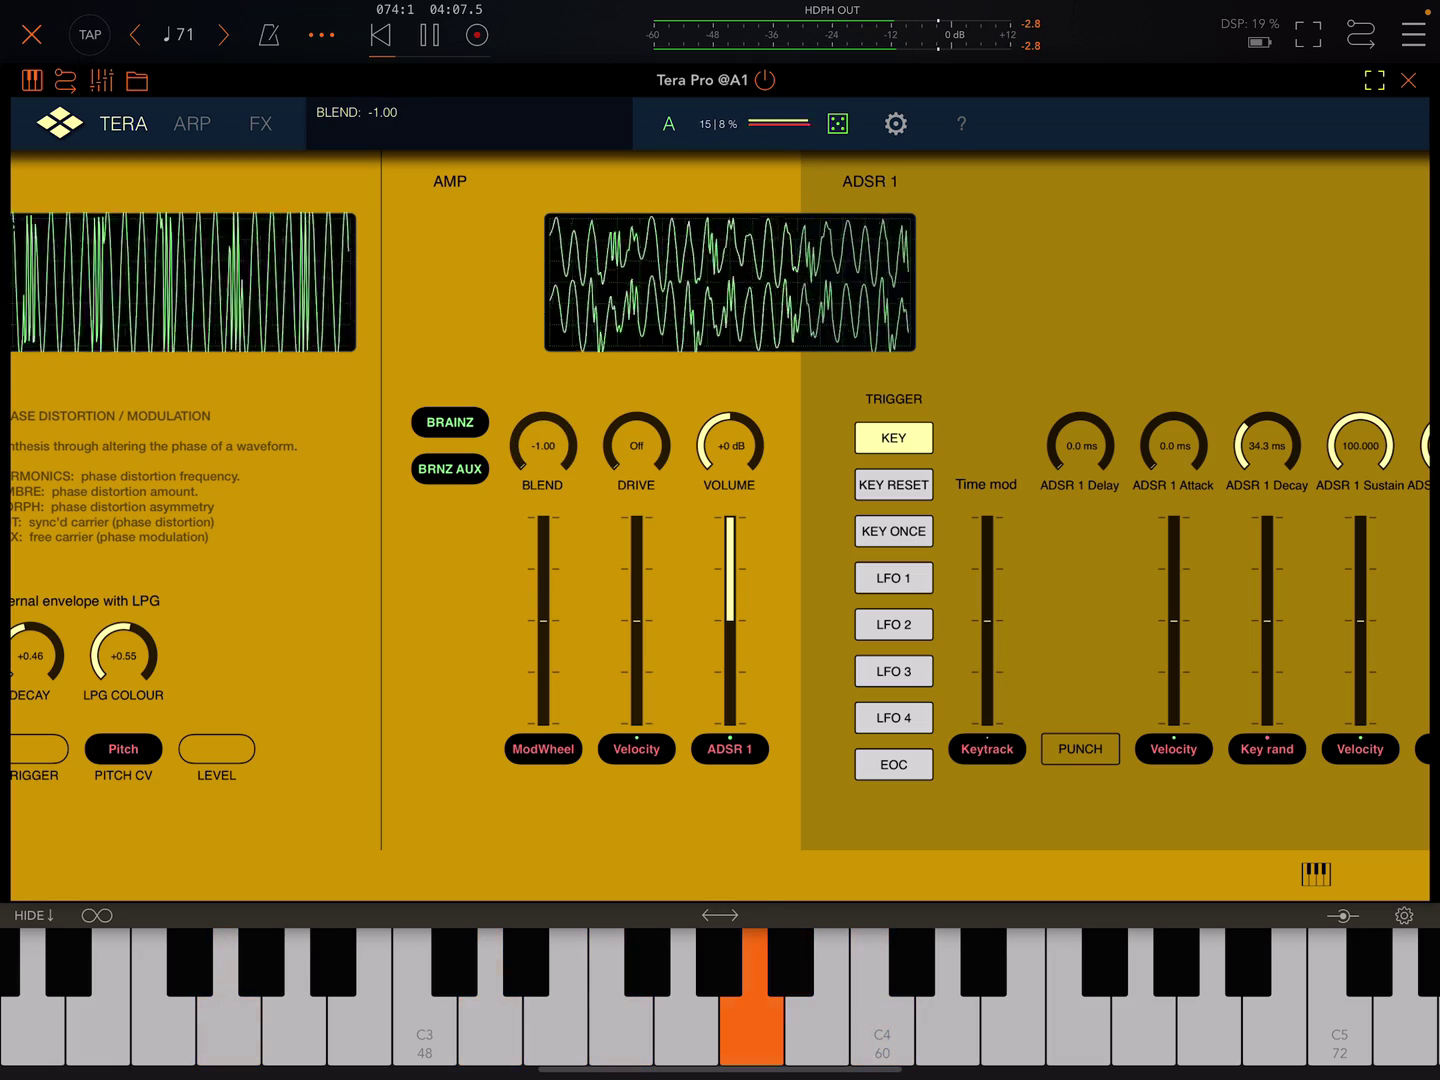
drag(544, 445, 544, 371)
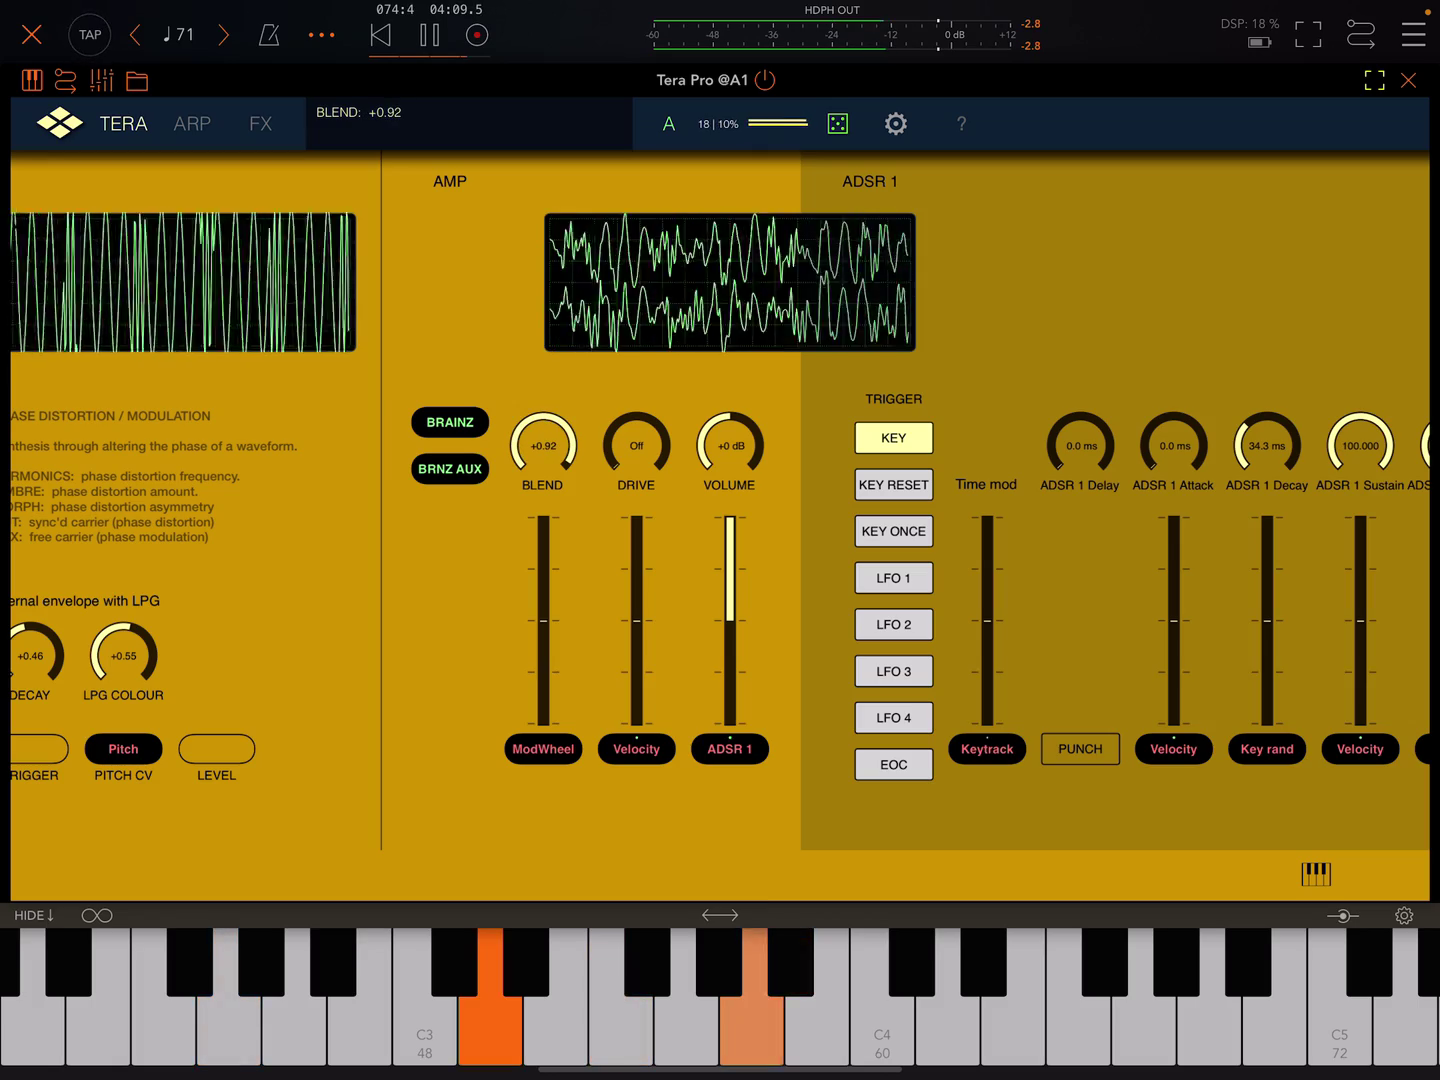
scroll(720, 507, left, 8)
scroll(720, 507, right, 2)
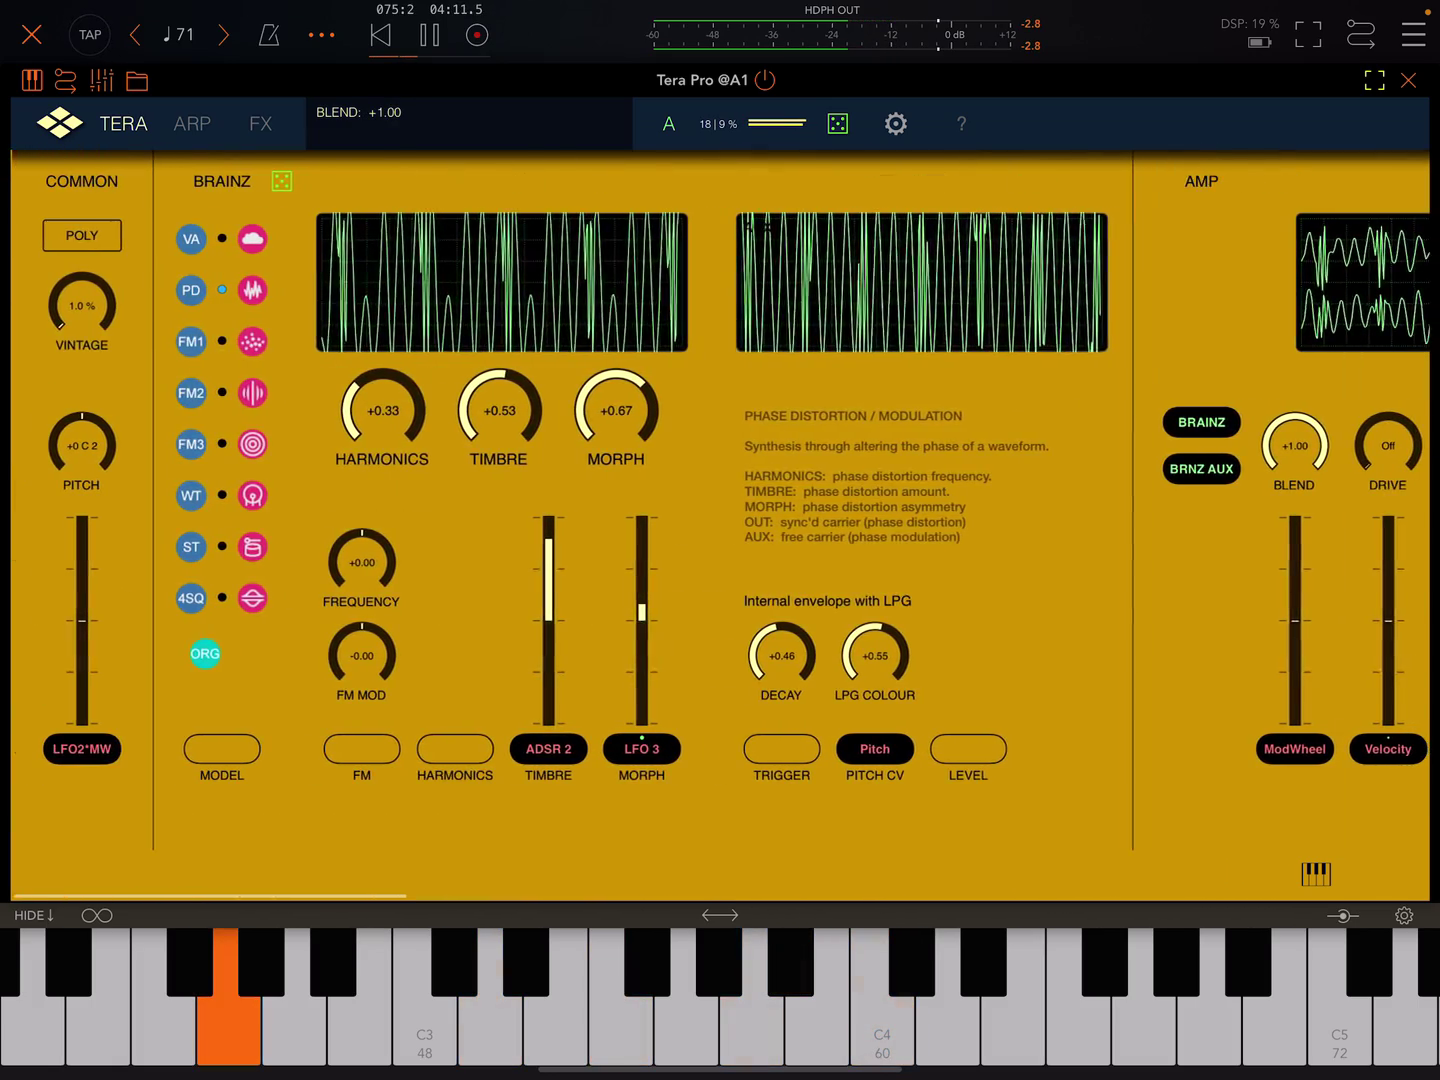
Step: Switch to Six Op FM, raise timbre to +1.00 and set amp blend to -0.71
click(189, 341)
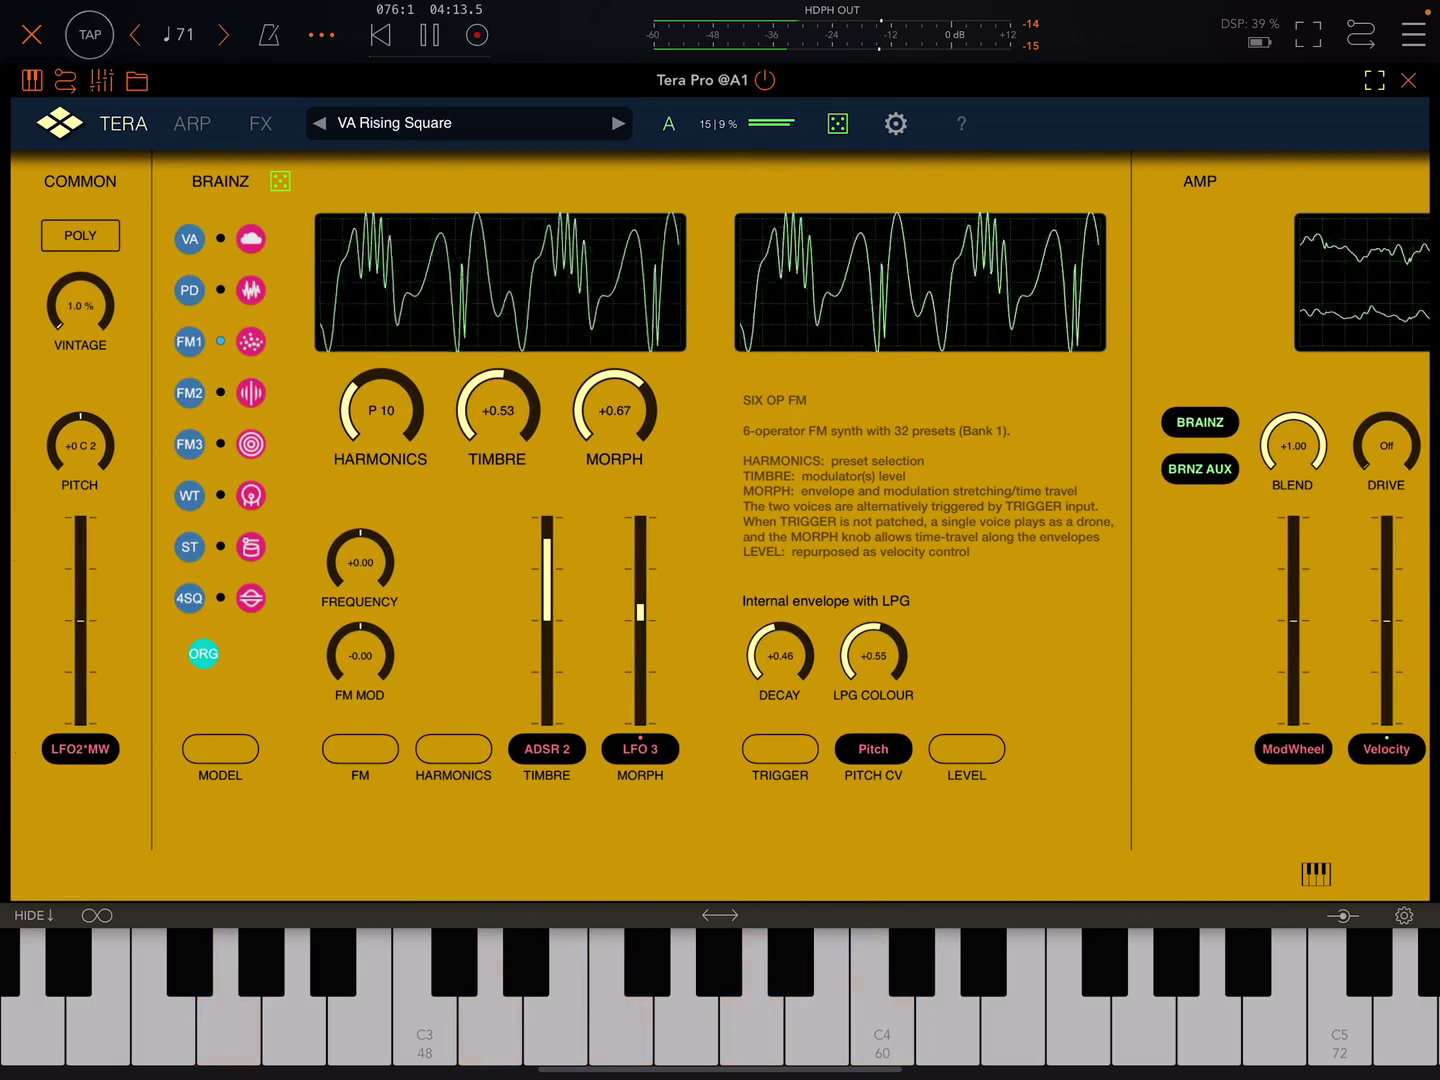
drag(1291, 446, 1292, 540)
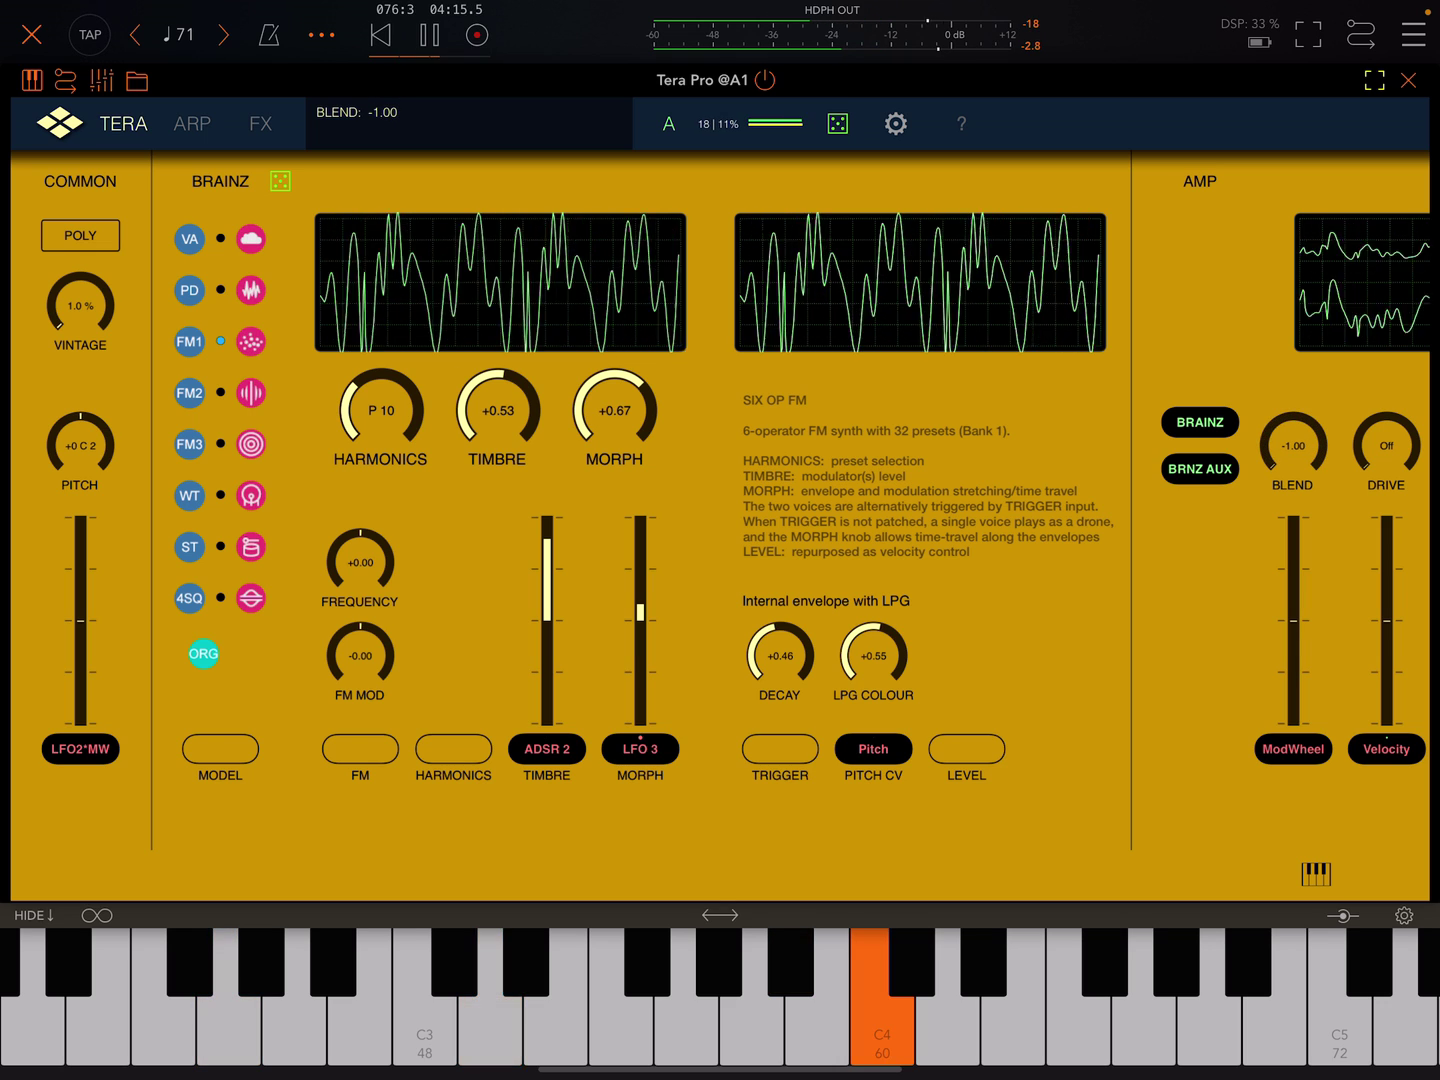
drag(1292, 540, 1291, 446)
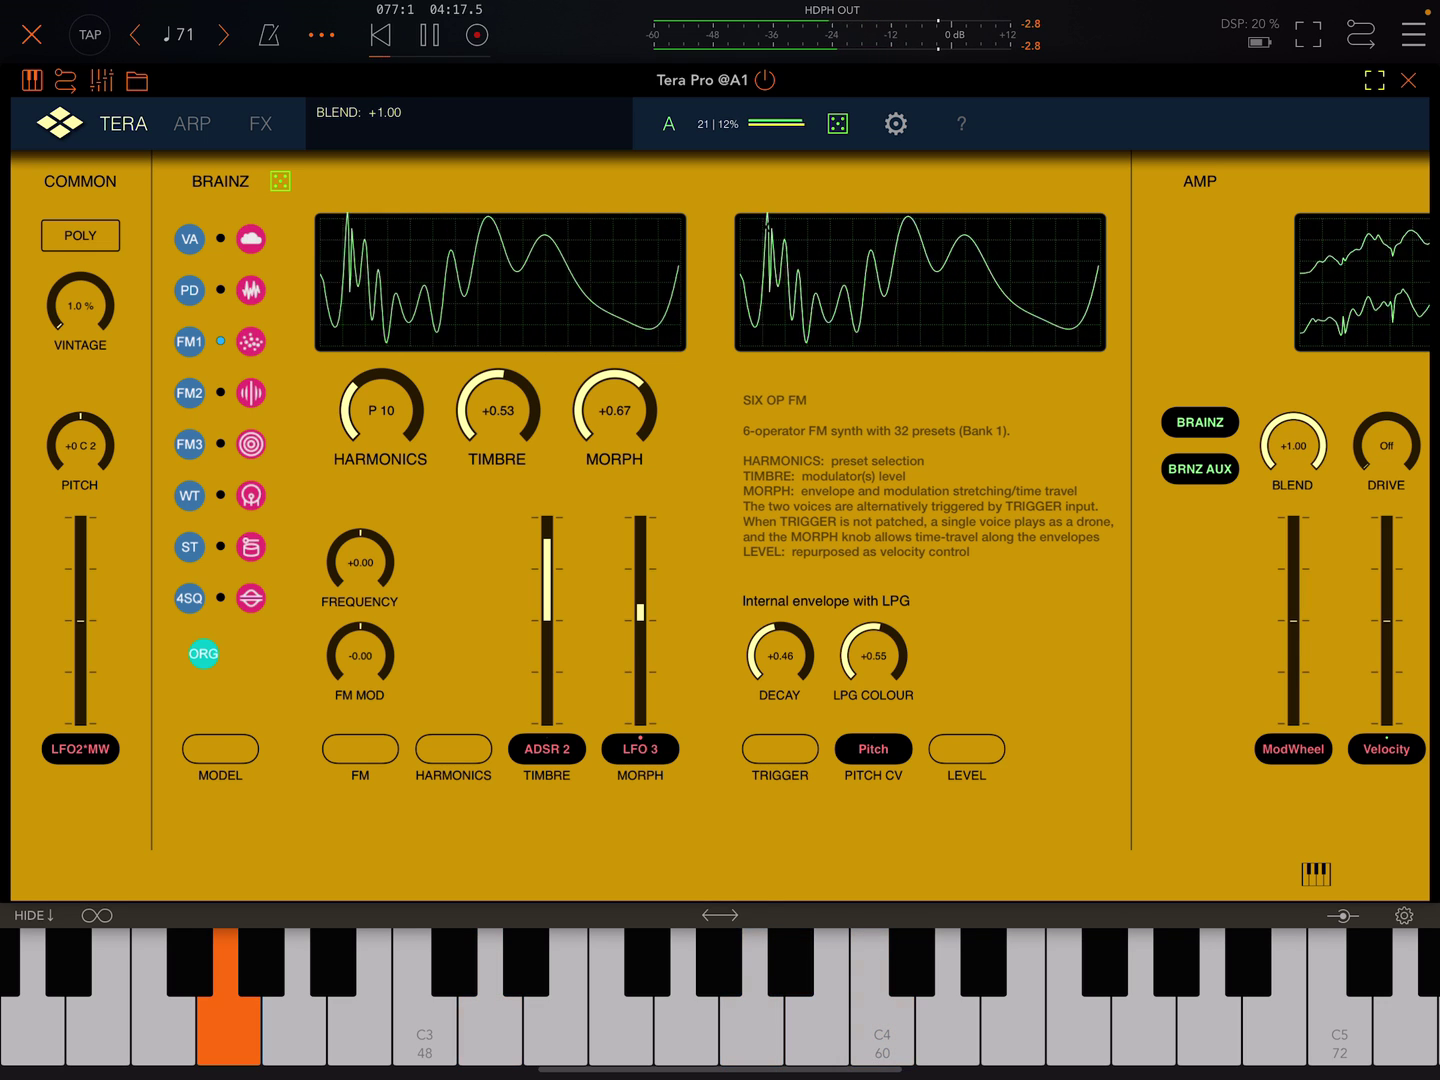
mouse_move(1291, 446)
mouse_down()
mouse_move(1292, 518)
mouse_move(1292, 445)
mouse_up()
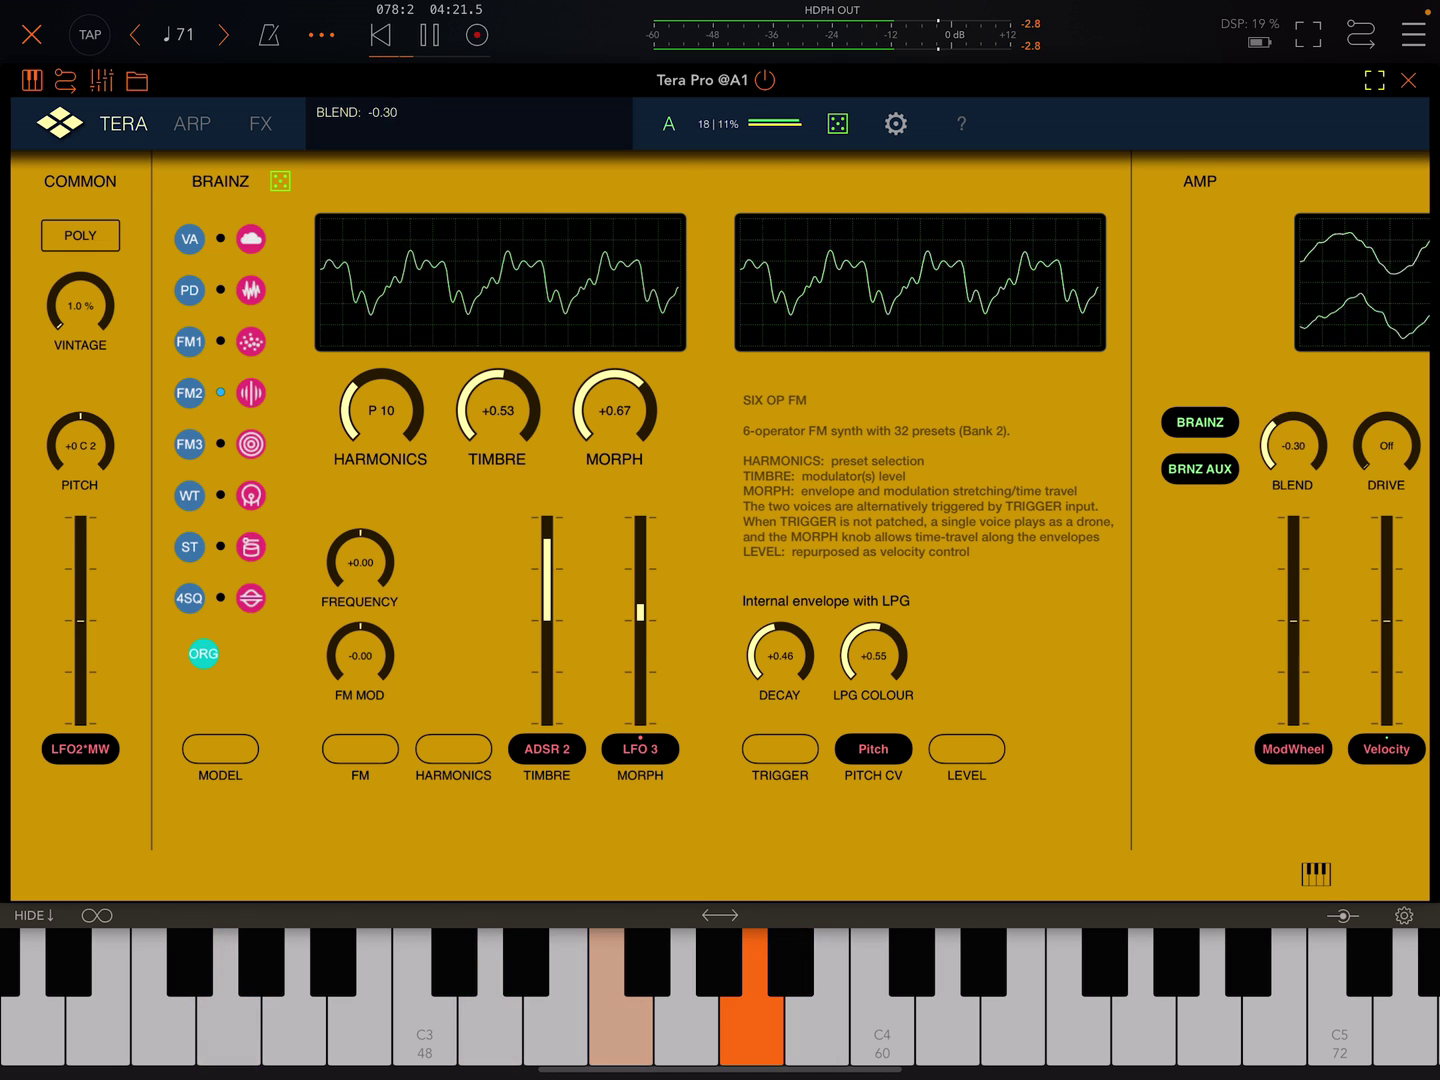
drag(497, 439, 498, 382)
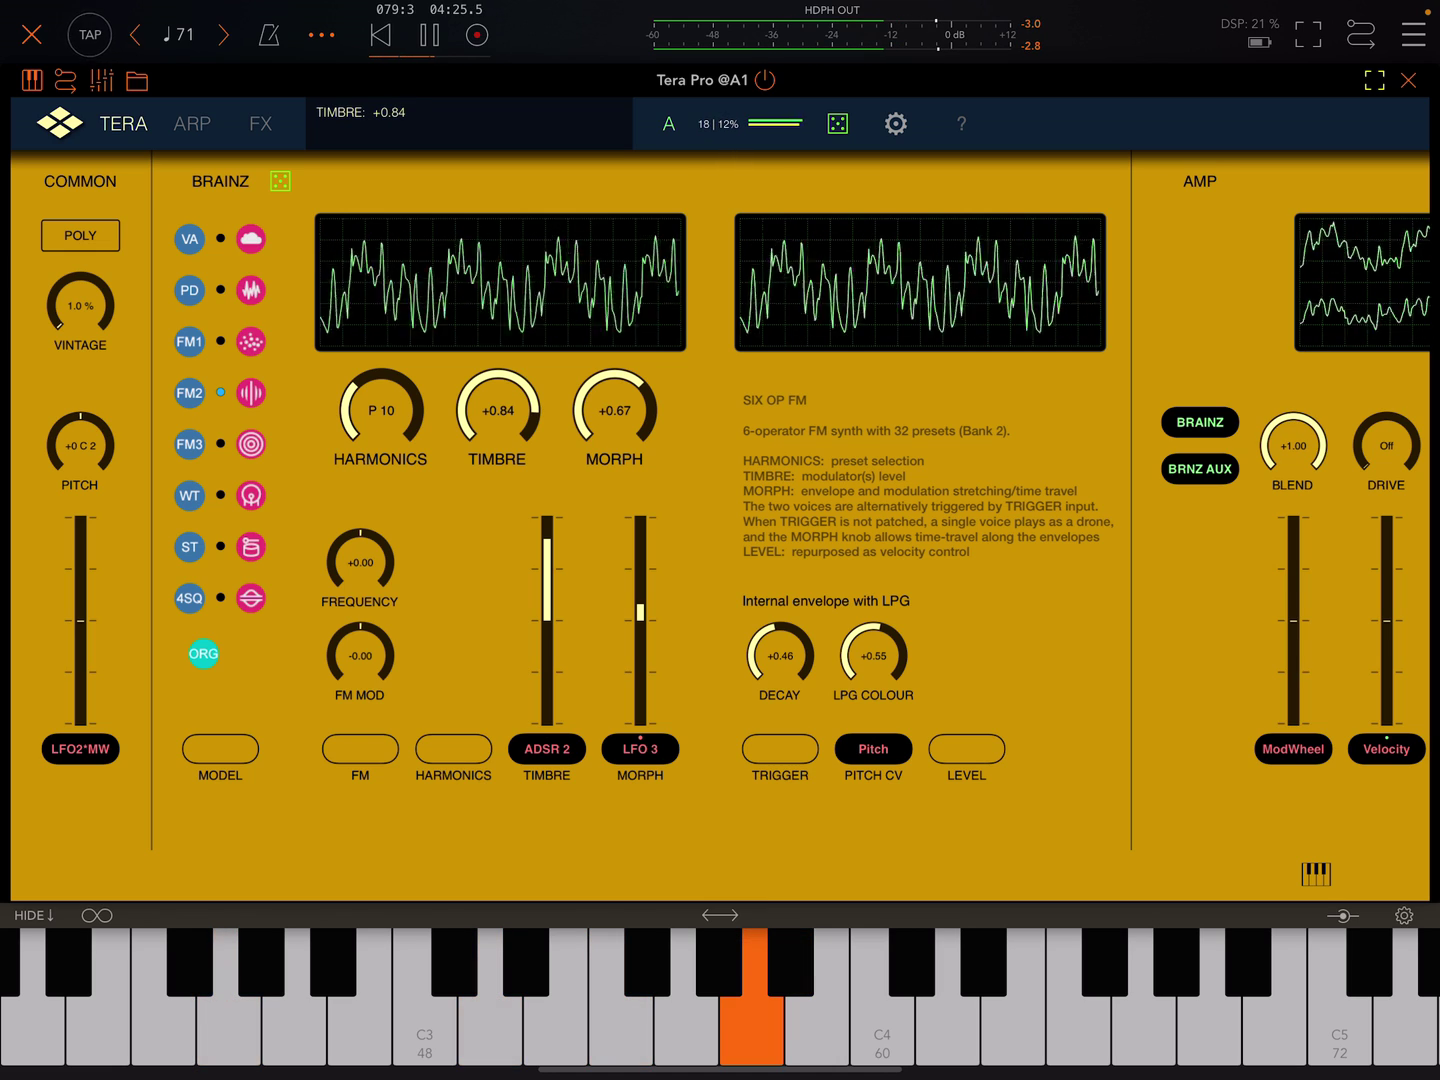
drag(498, 428, 497, 383)
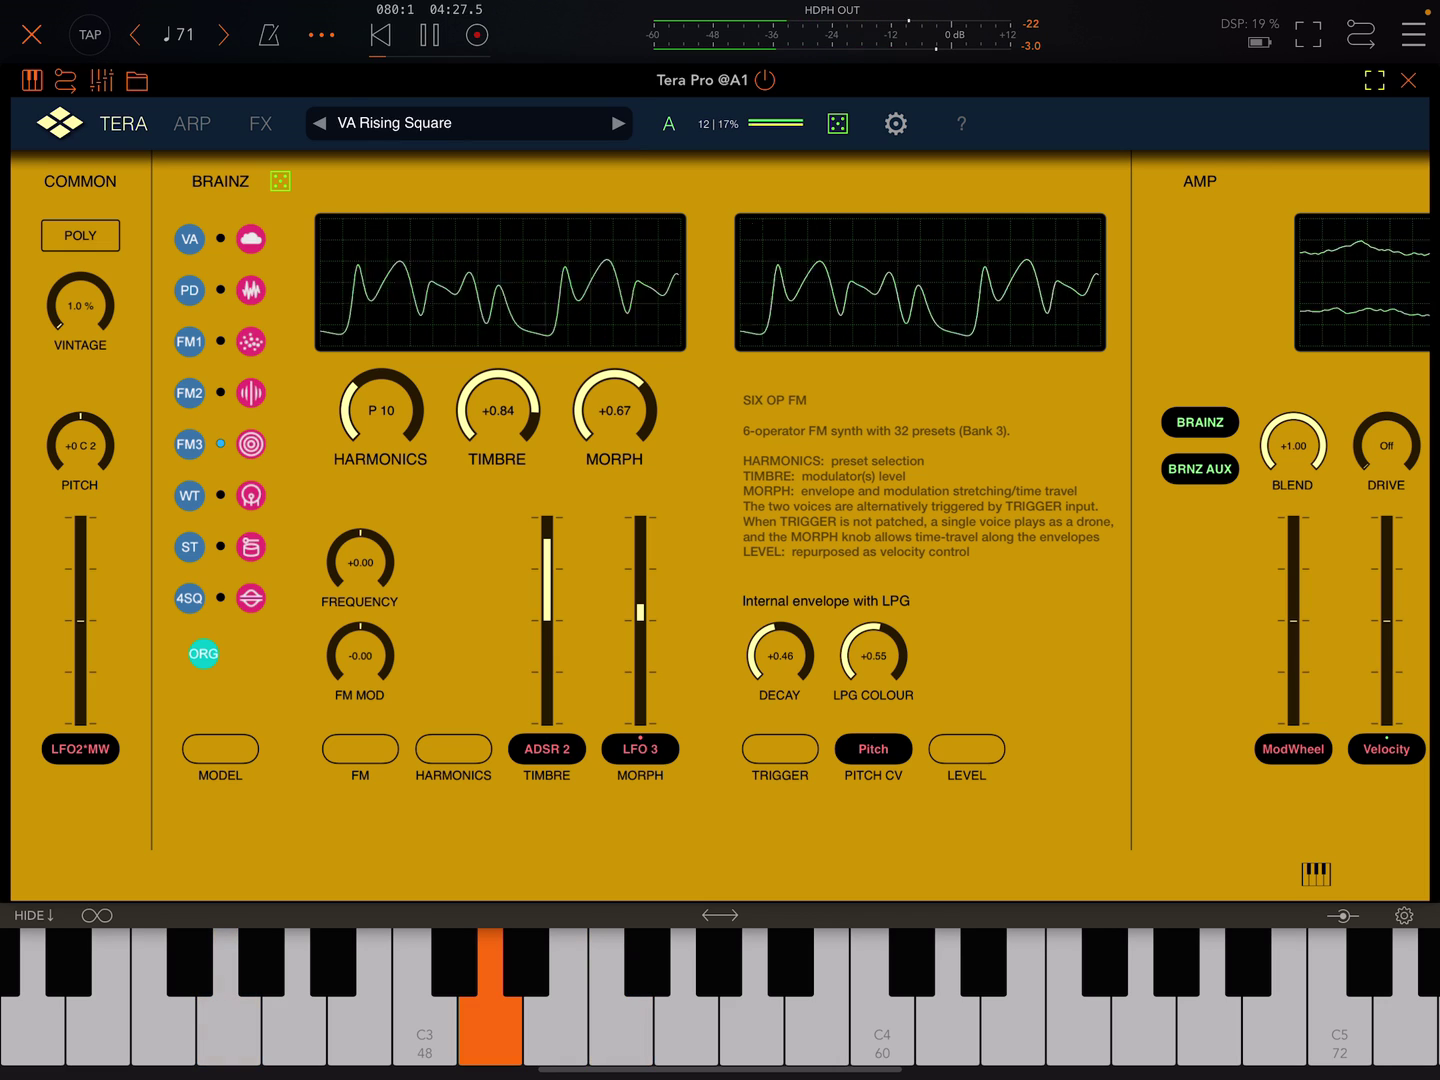
drag(1292, 439, 1292, 483)
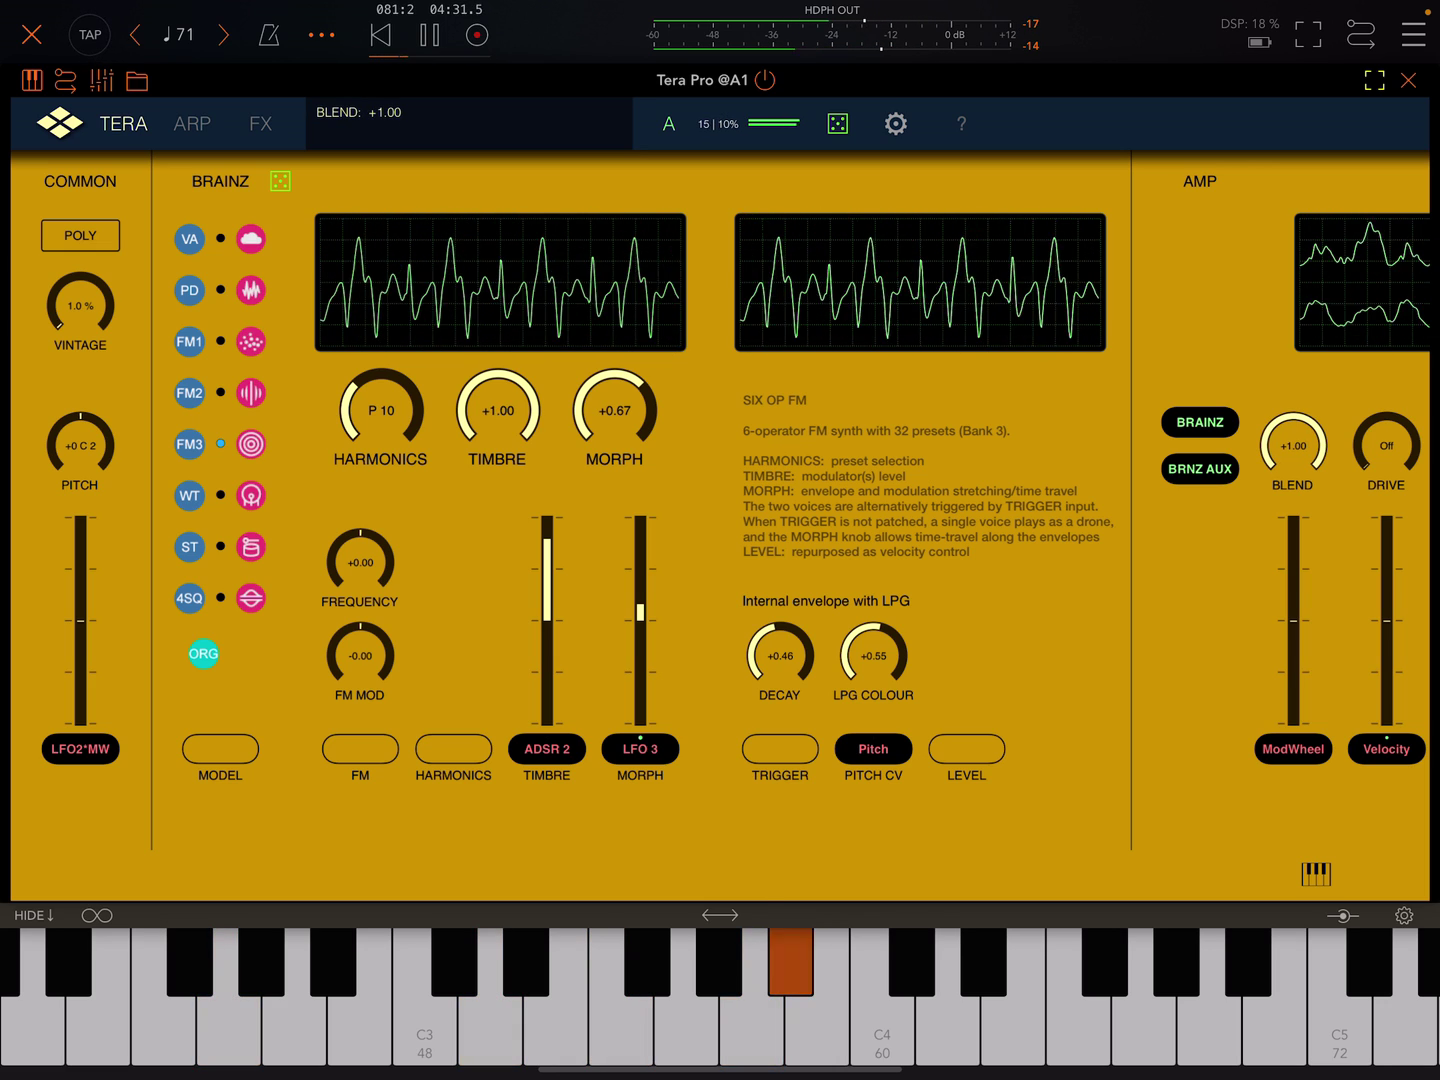
Step: Try Wave Terrain then String Machine, with amp blend ending near +0.19
click(189, 495)
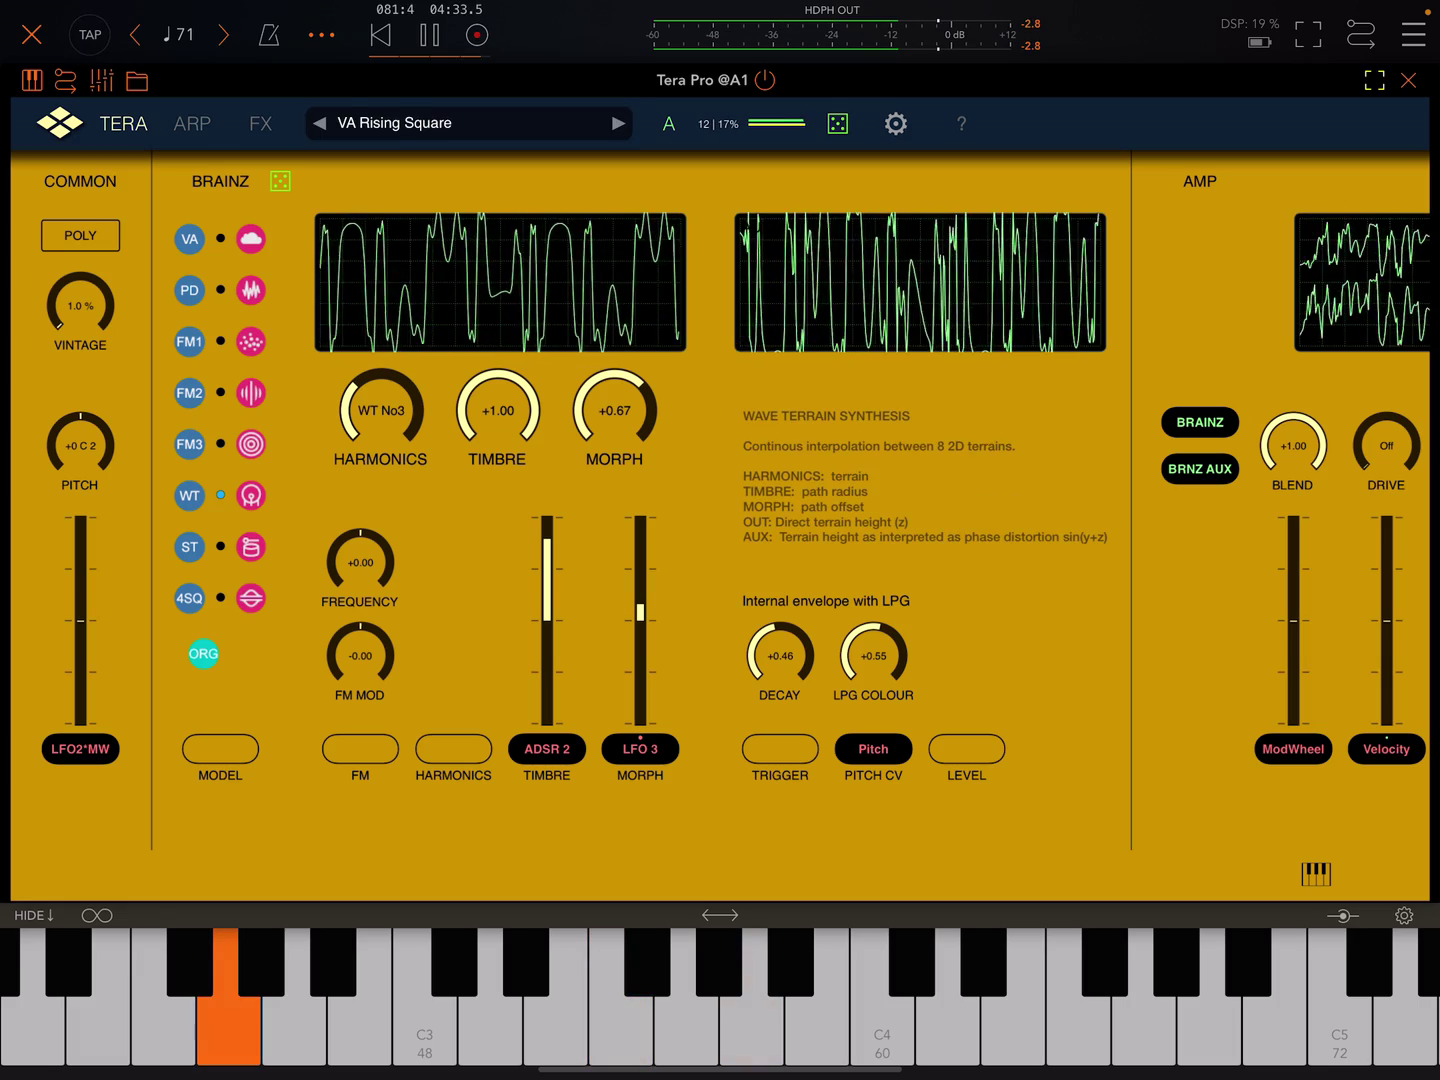
drag(1292, 433, 1292, 495)
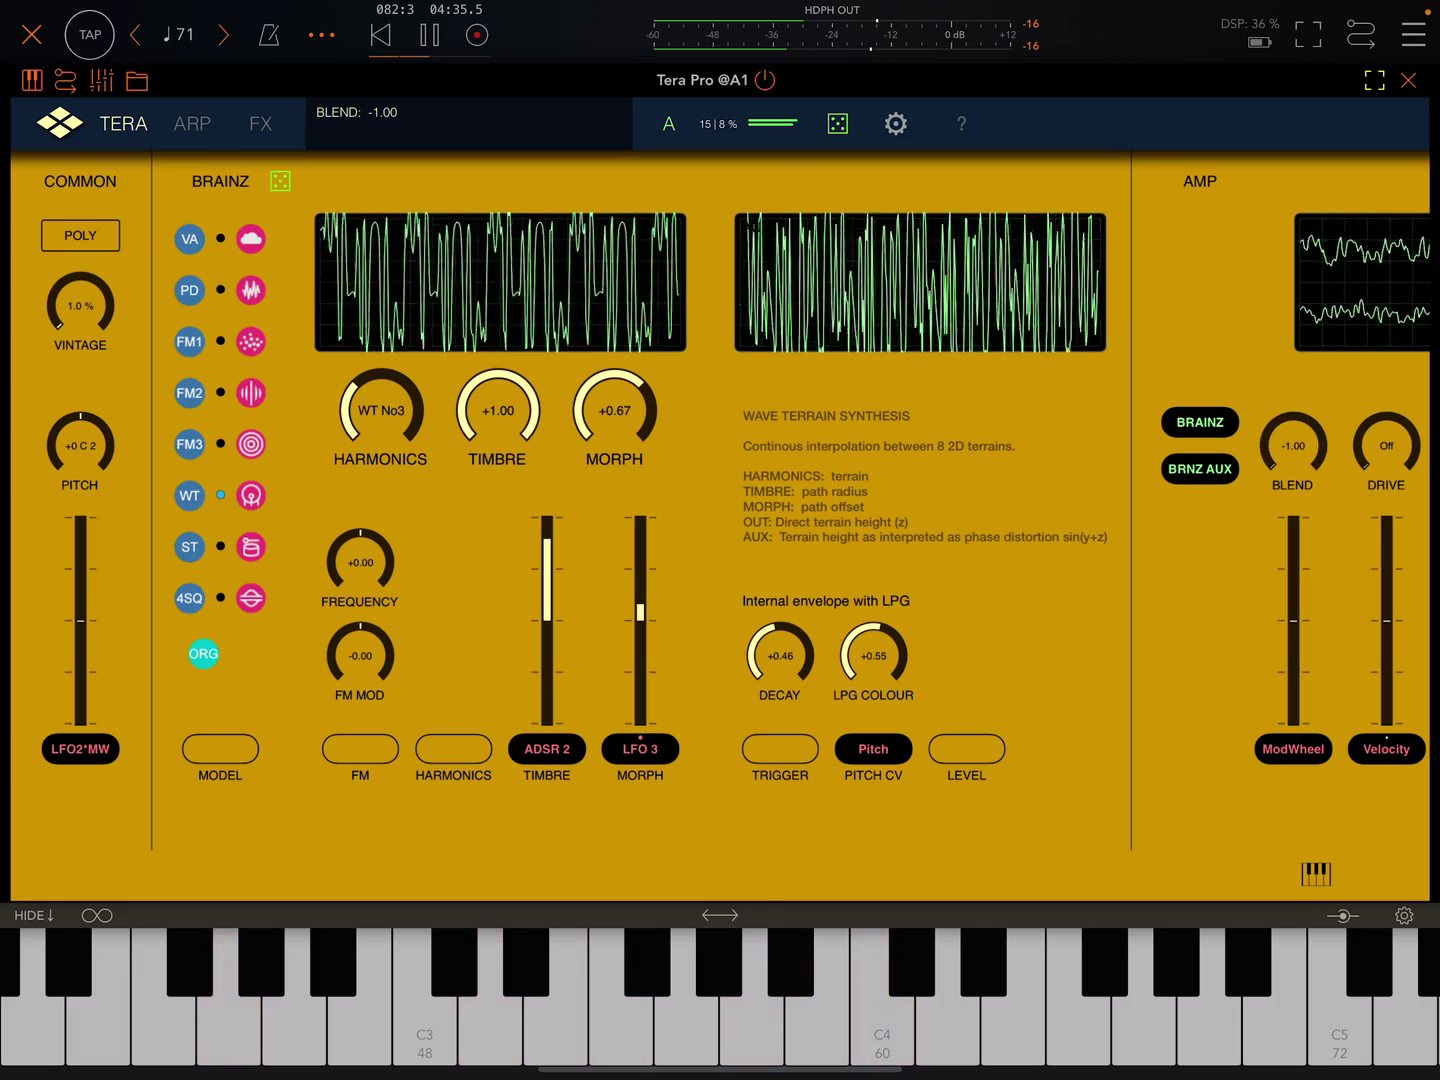
drag(1291, 472, 1291, 427)
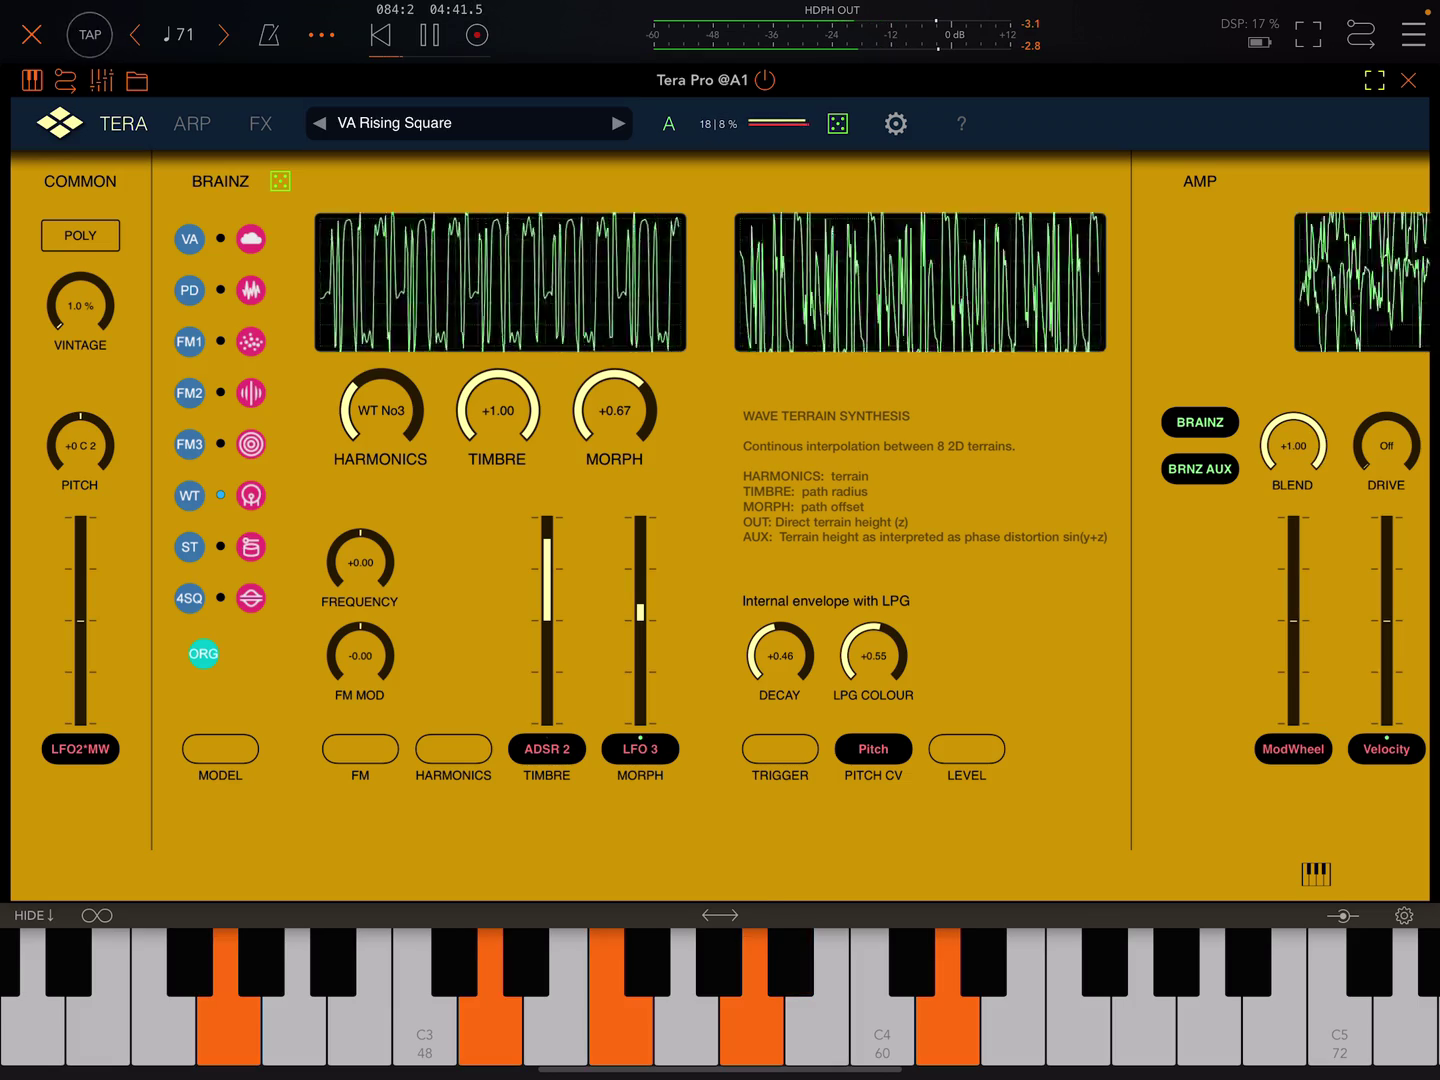
click(189, 547)
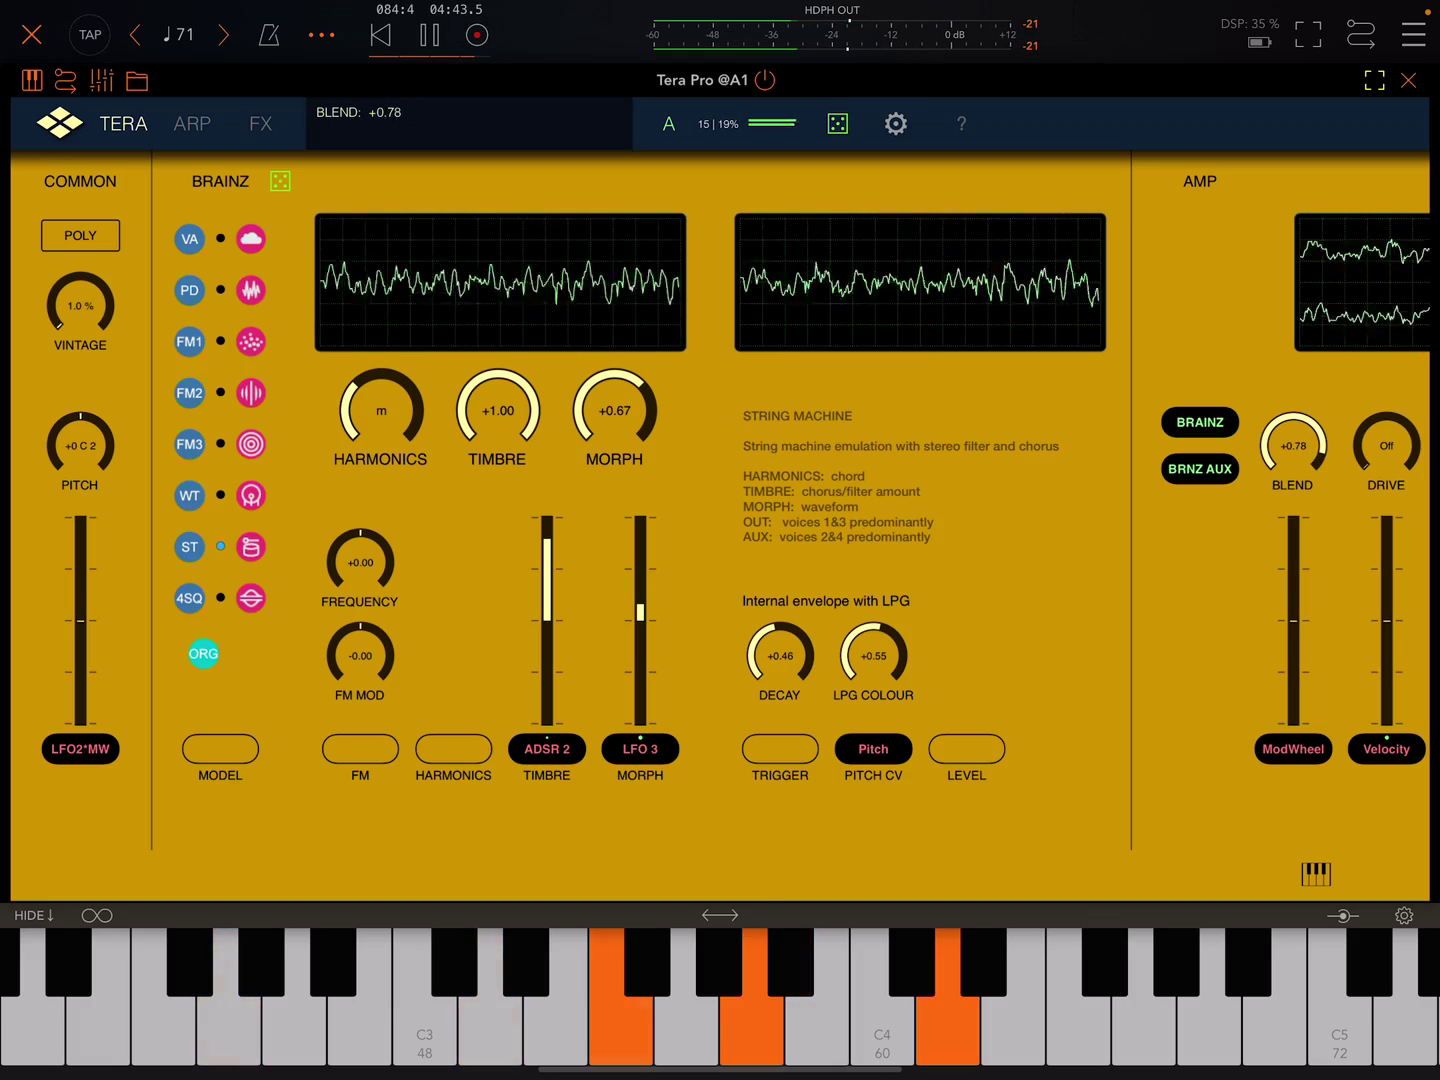
drag(1292, 439, 1292, 464)
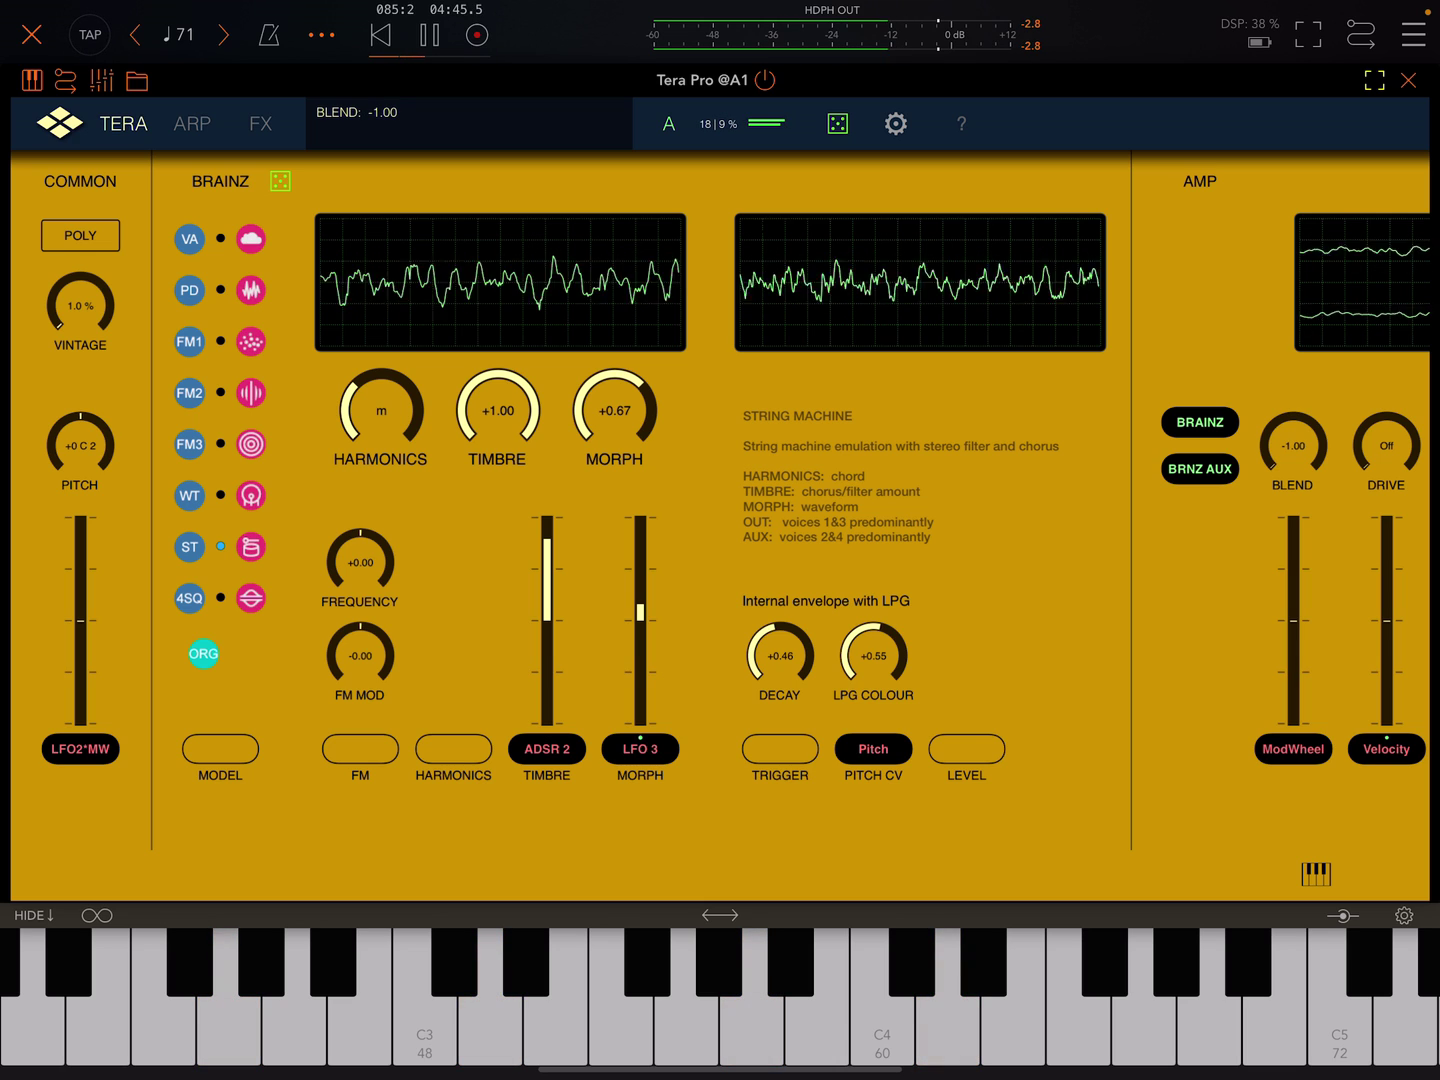
Step: Set the String Machine chord, timbre +0.50, morph +0.43, raise blend, then return to Classic Waveshapes
drag(498, 410, 498, 425)
drag(380, 411, 381, 403)
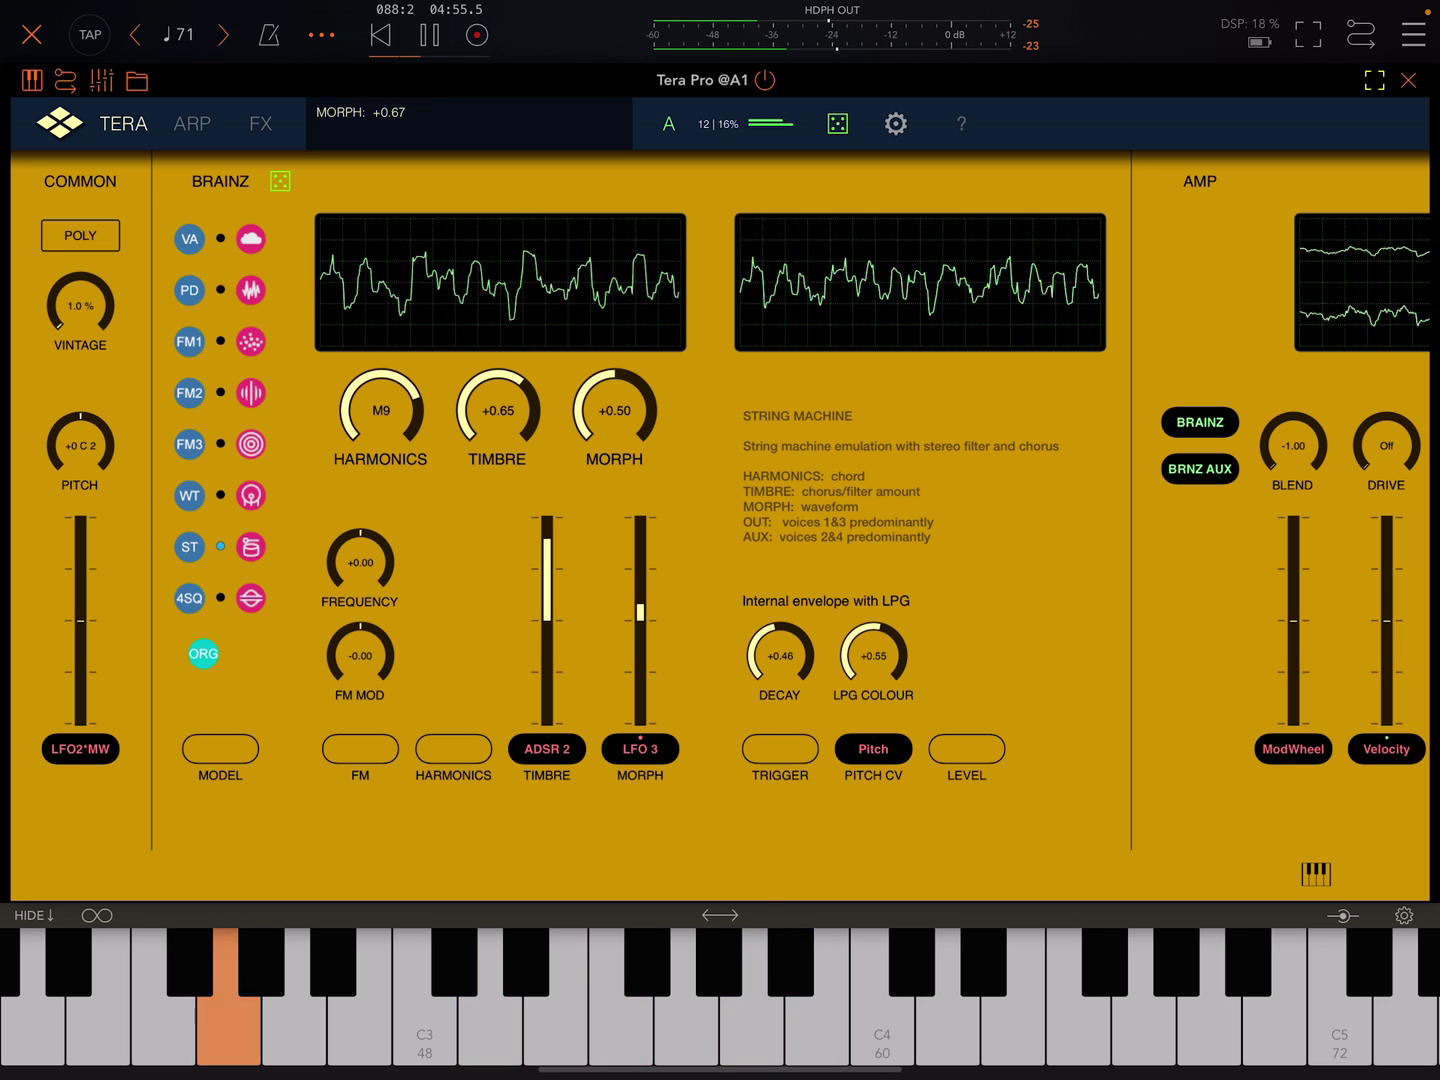
drag(614, 411, 614, 444)
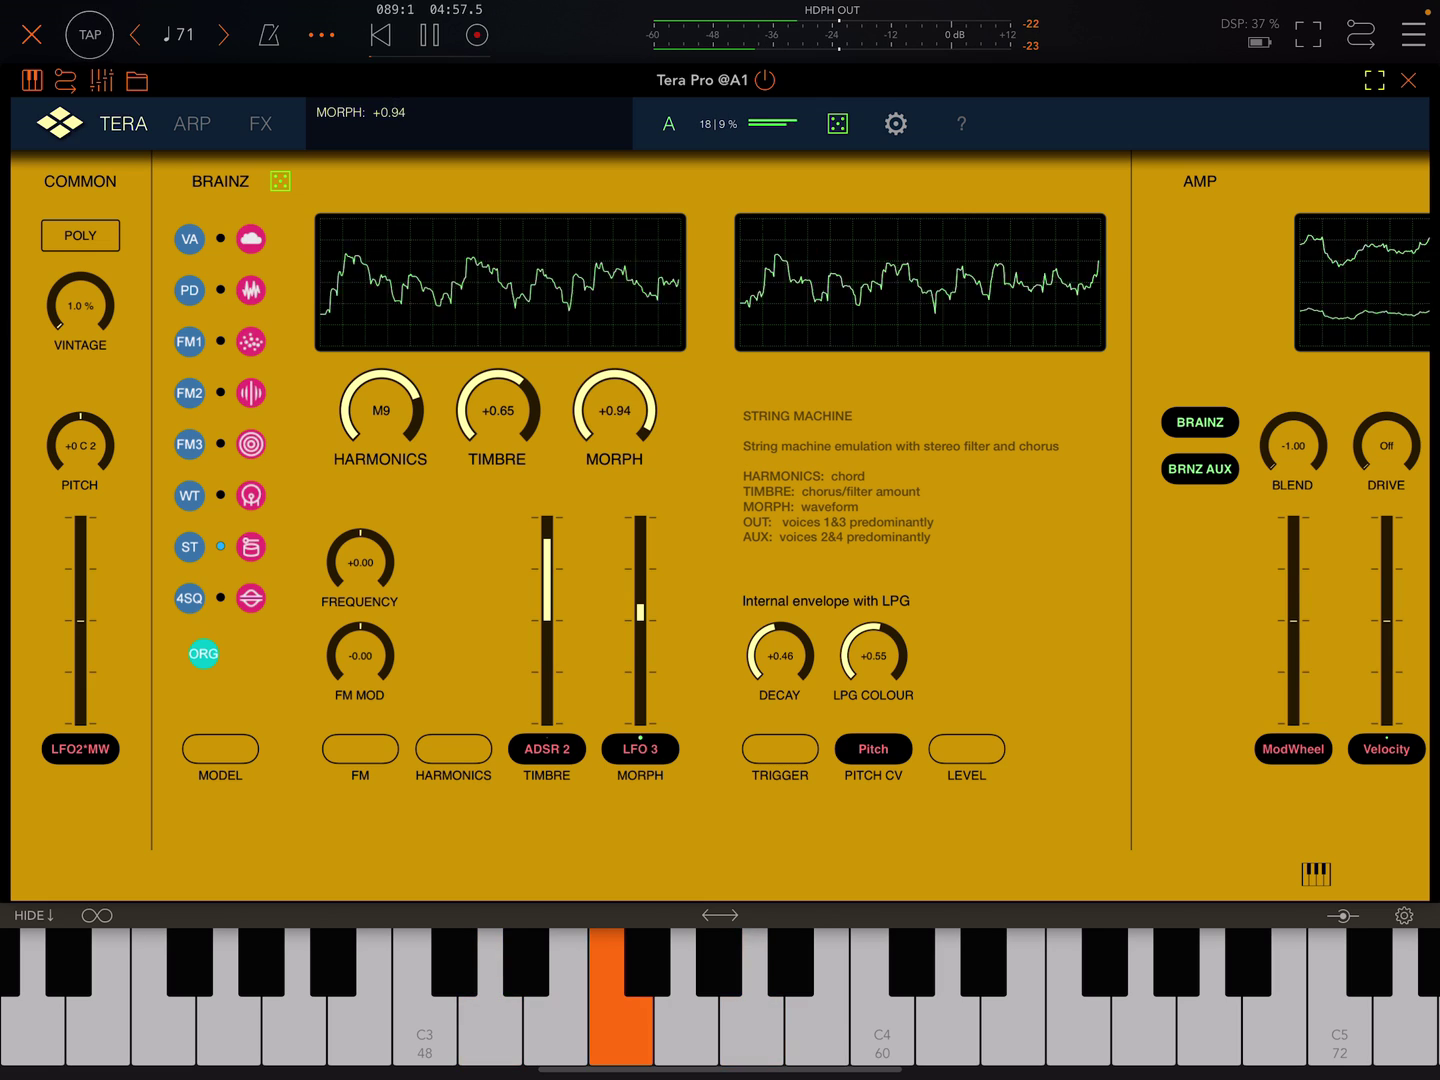
drag(614, 410, 614, 445)
mouse_move(497, 411)
mouse_down()
mouse_move(497, 383)
mouse_move(498, 450)
mouse_move(497, 405)
mouse_up()
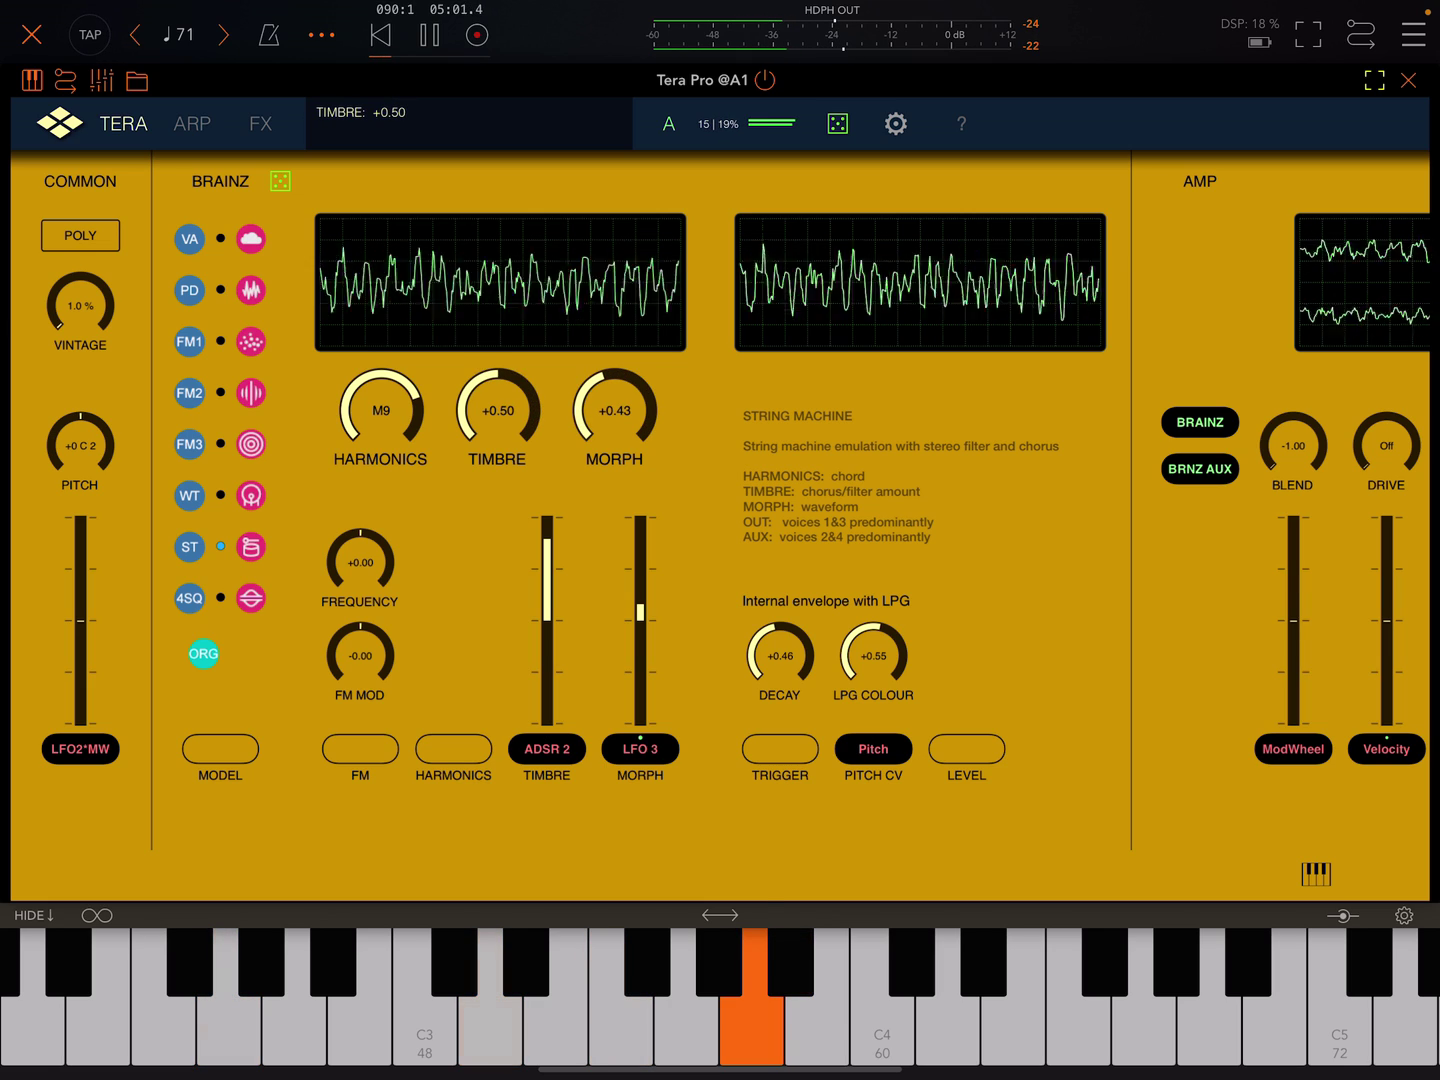
mouse_move(1292, 445)
mouse_down()
mouse_move(1292, 405)
mouse_move(1292, 495)
mouse_move(1291, 411)
mouse_up()
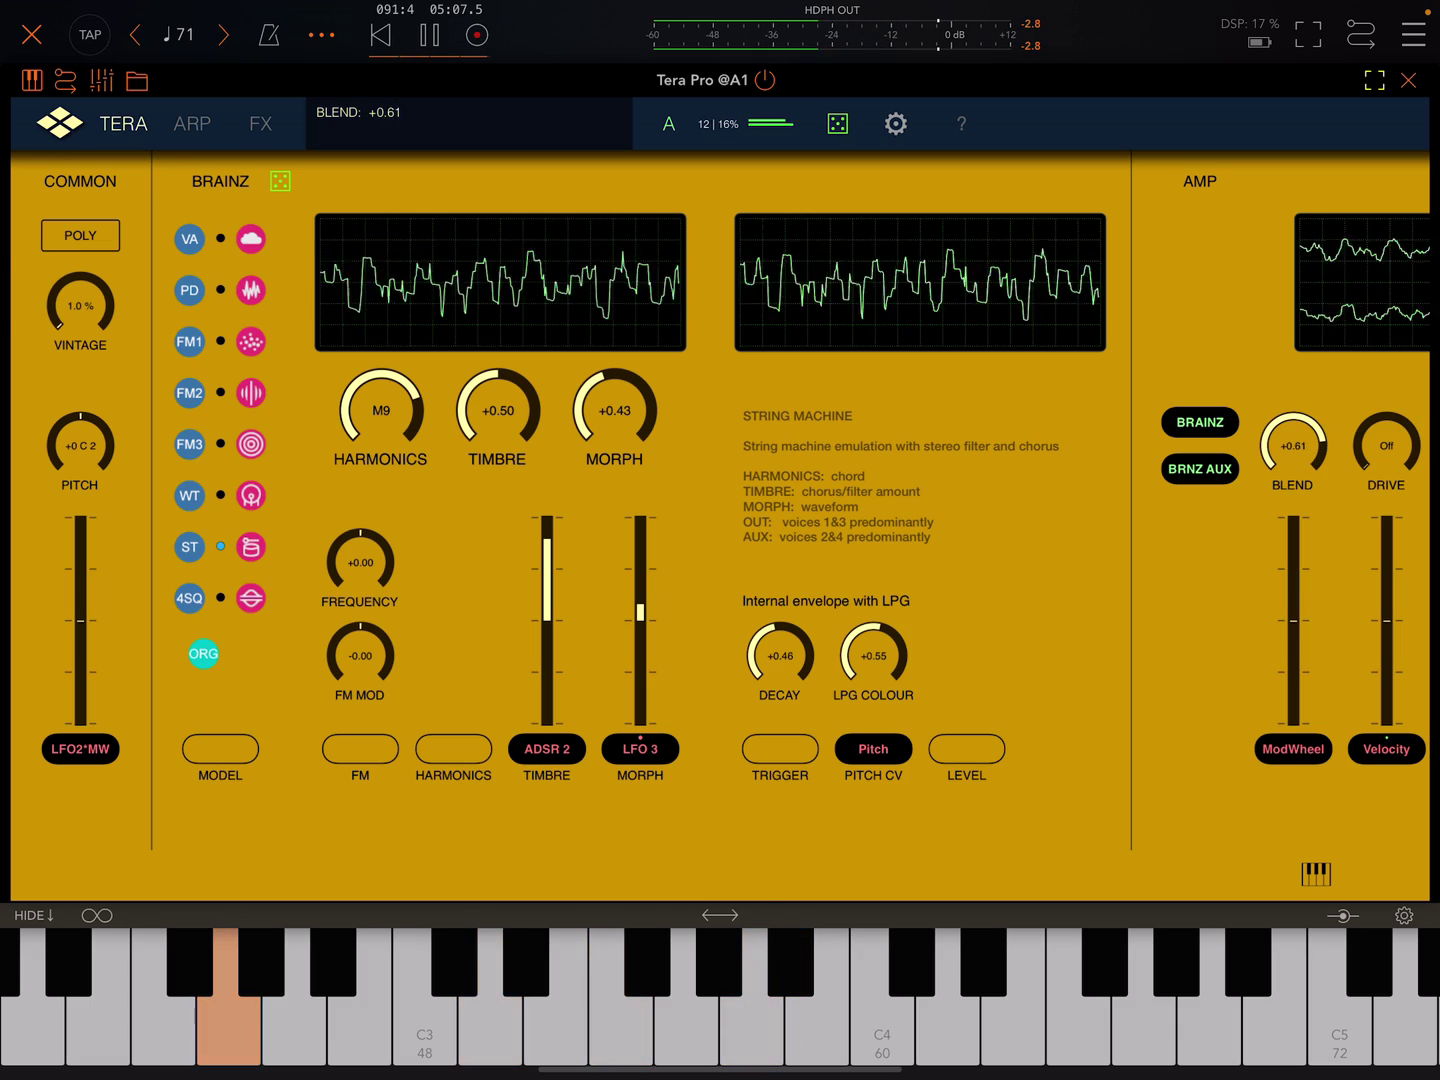
click(189, 239)
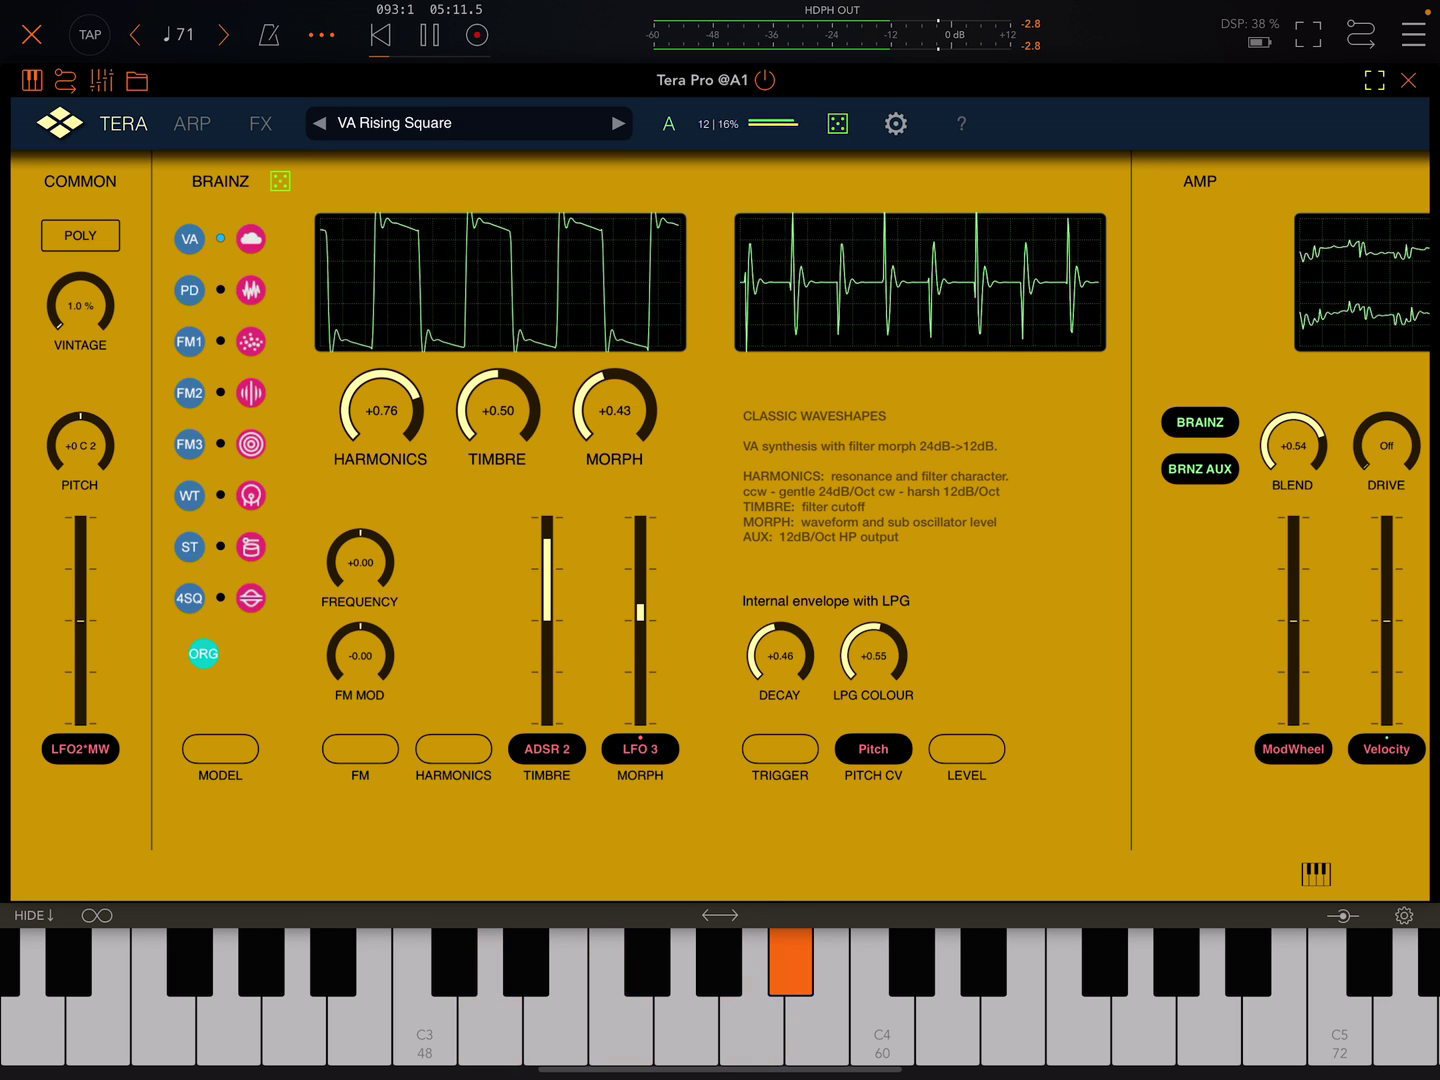
Step: Keep ADSR 2 as timbre's modulation source and view its envelope (6.78 s attack, 16.8 s decay)
click(498, 418)
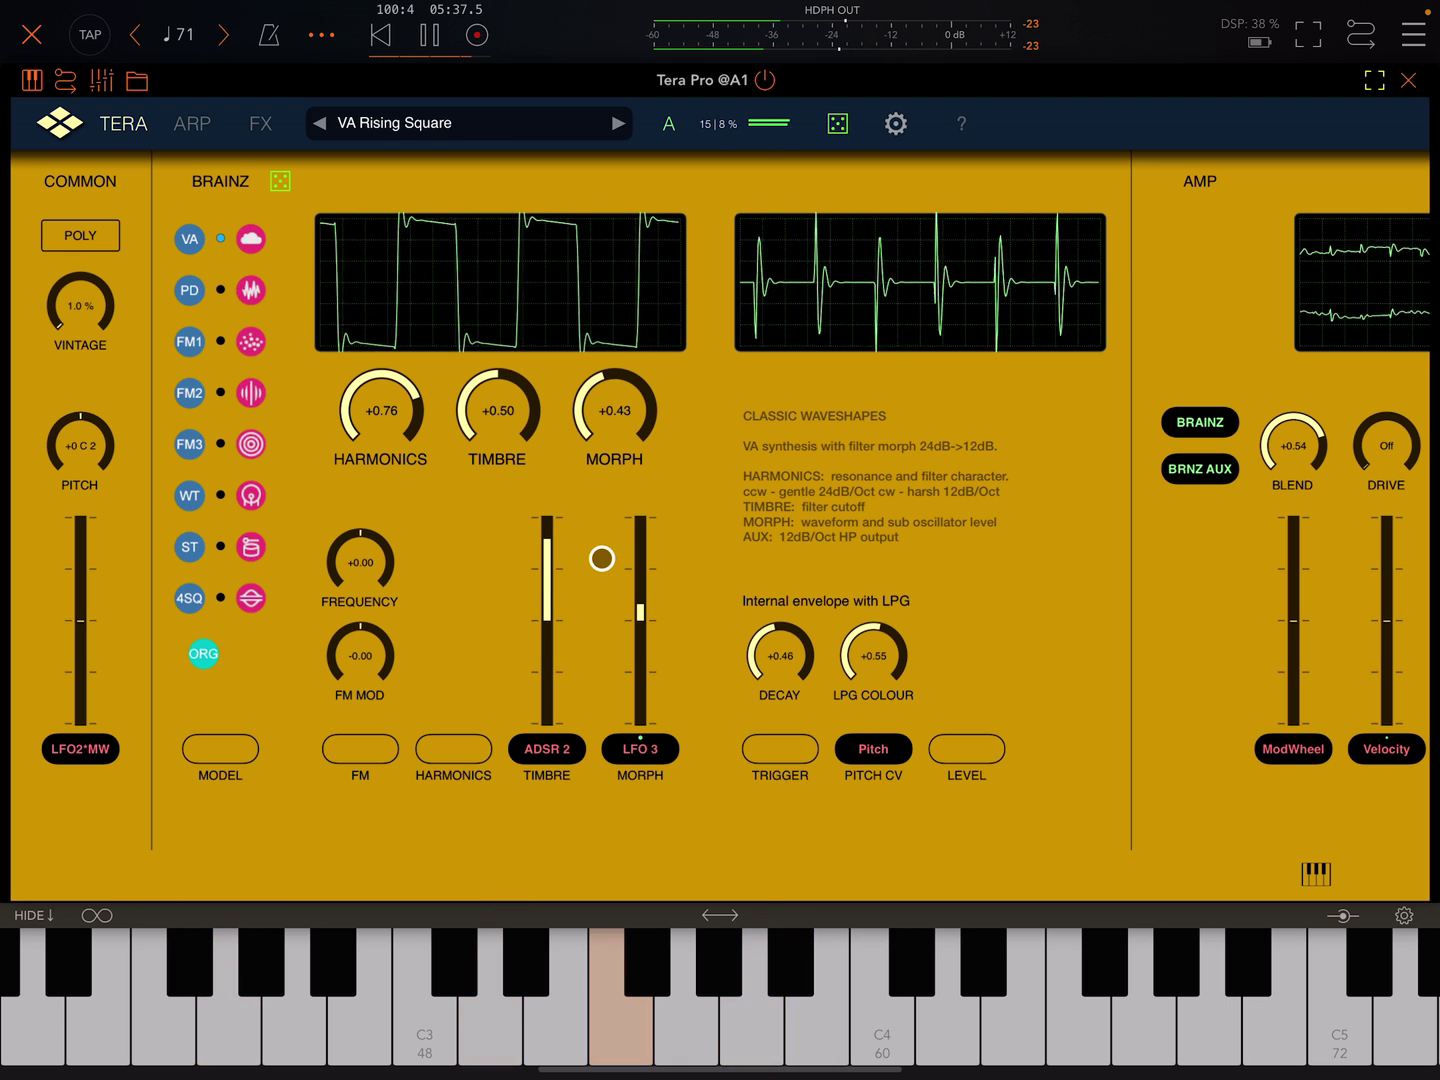
click(626, 732)
scroll(819, 507, down, 3)
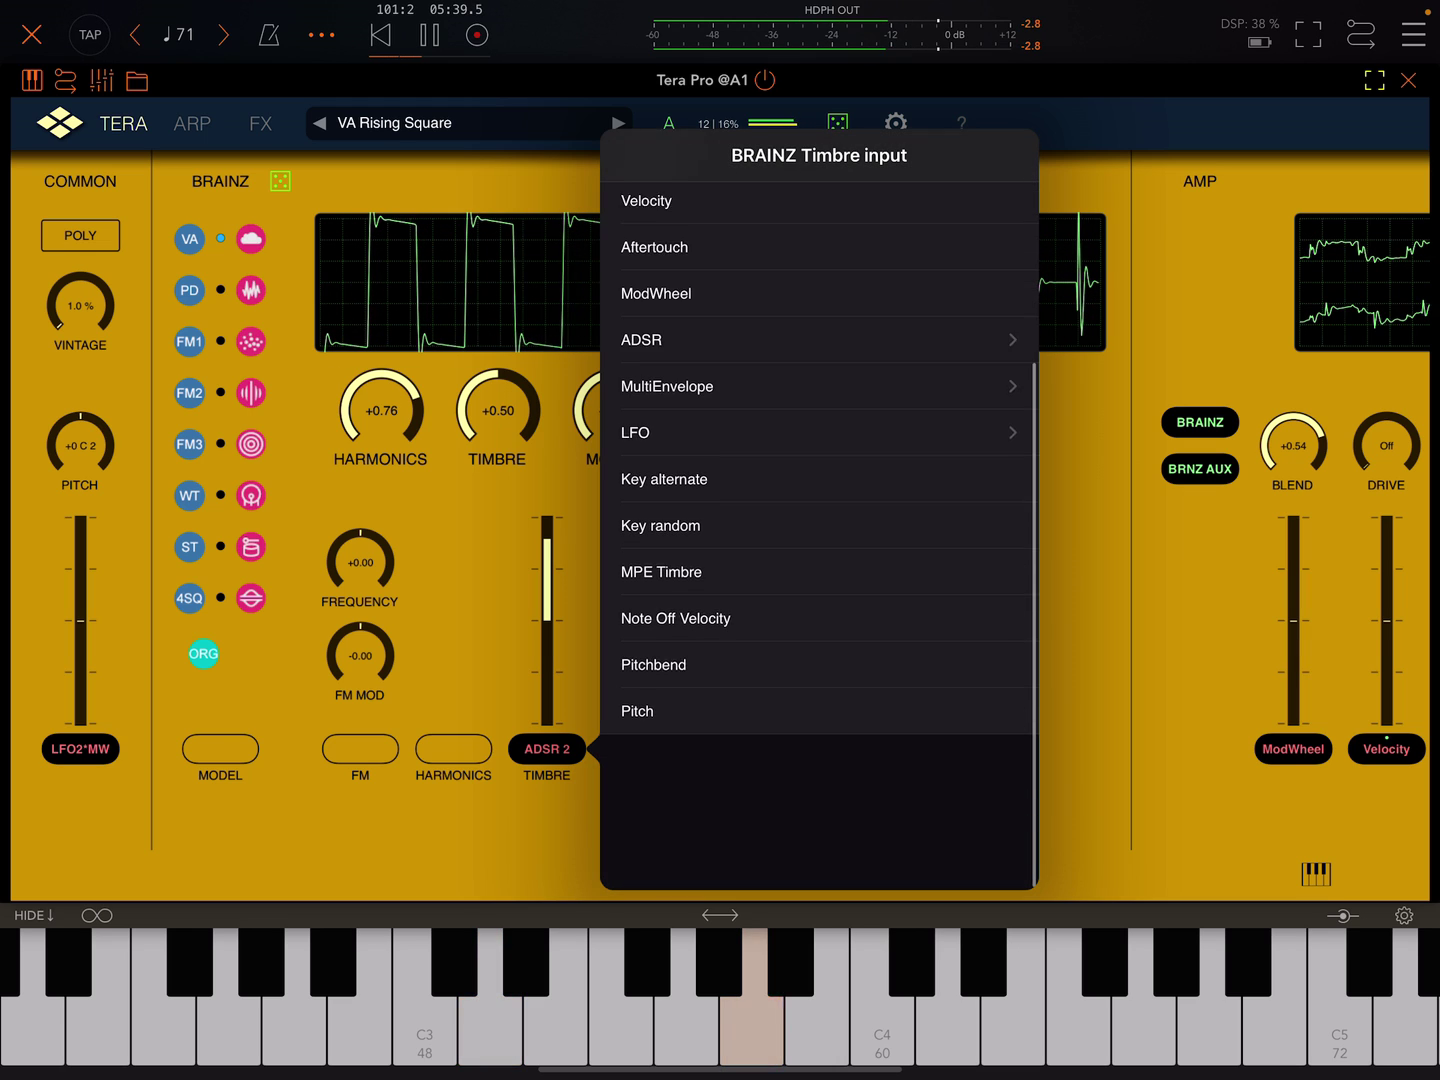
scroll(819, 506, up, 4)
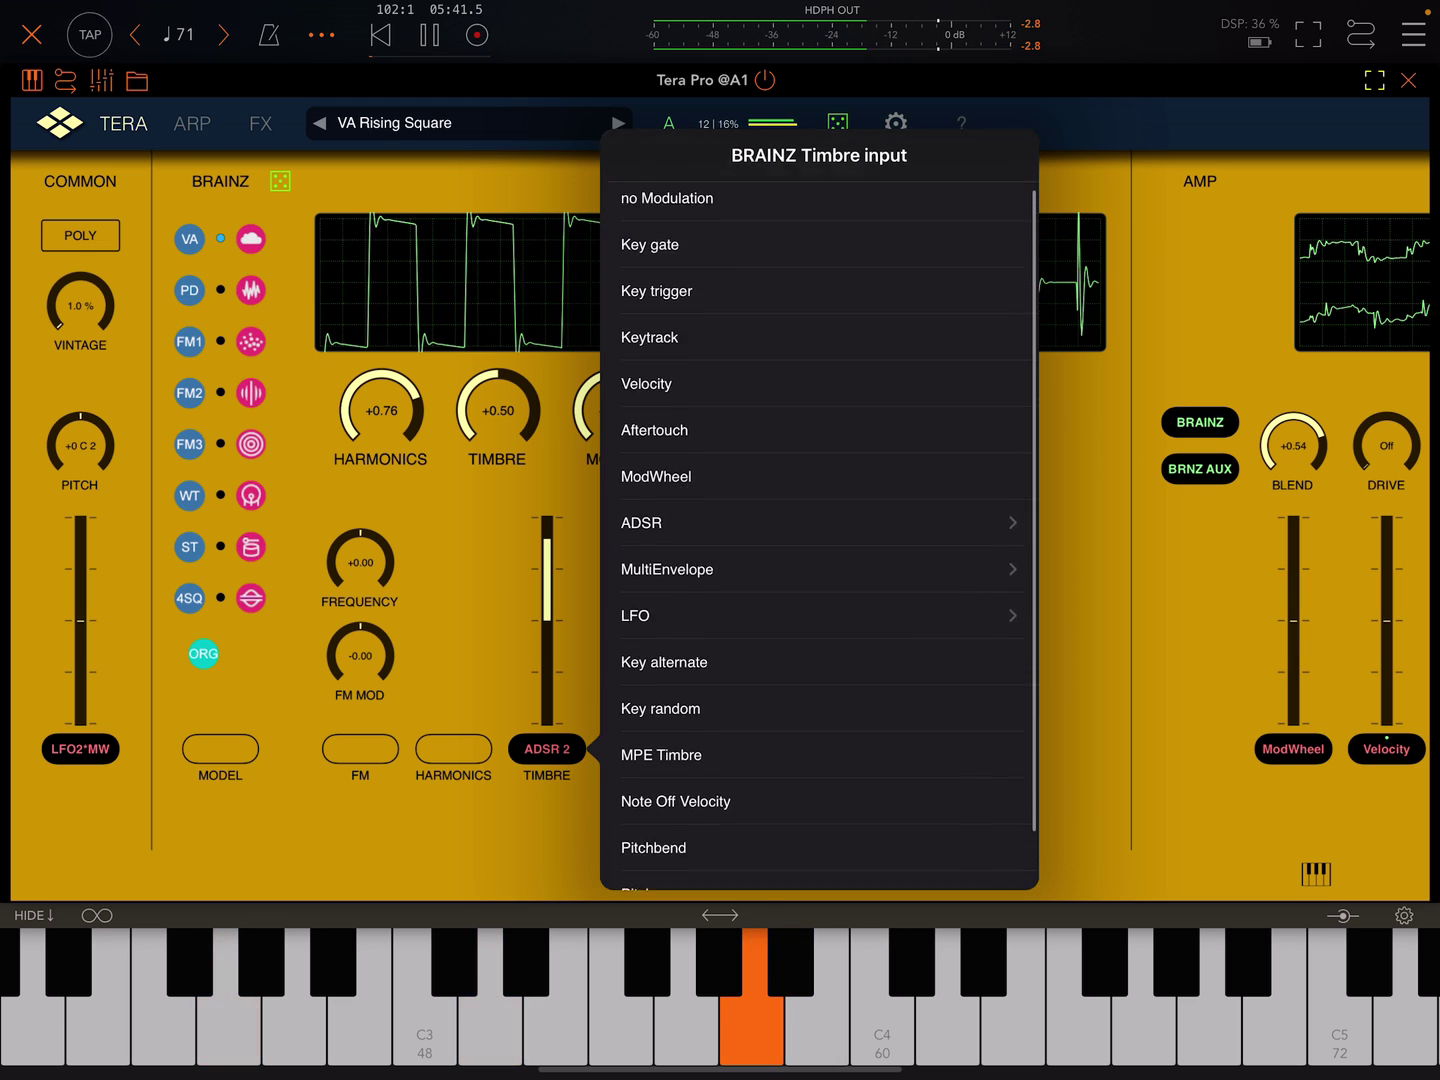
click(923, 562)
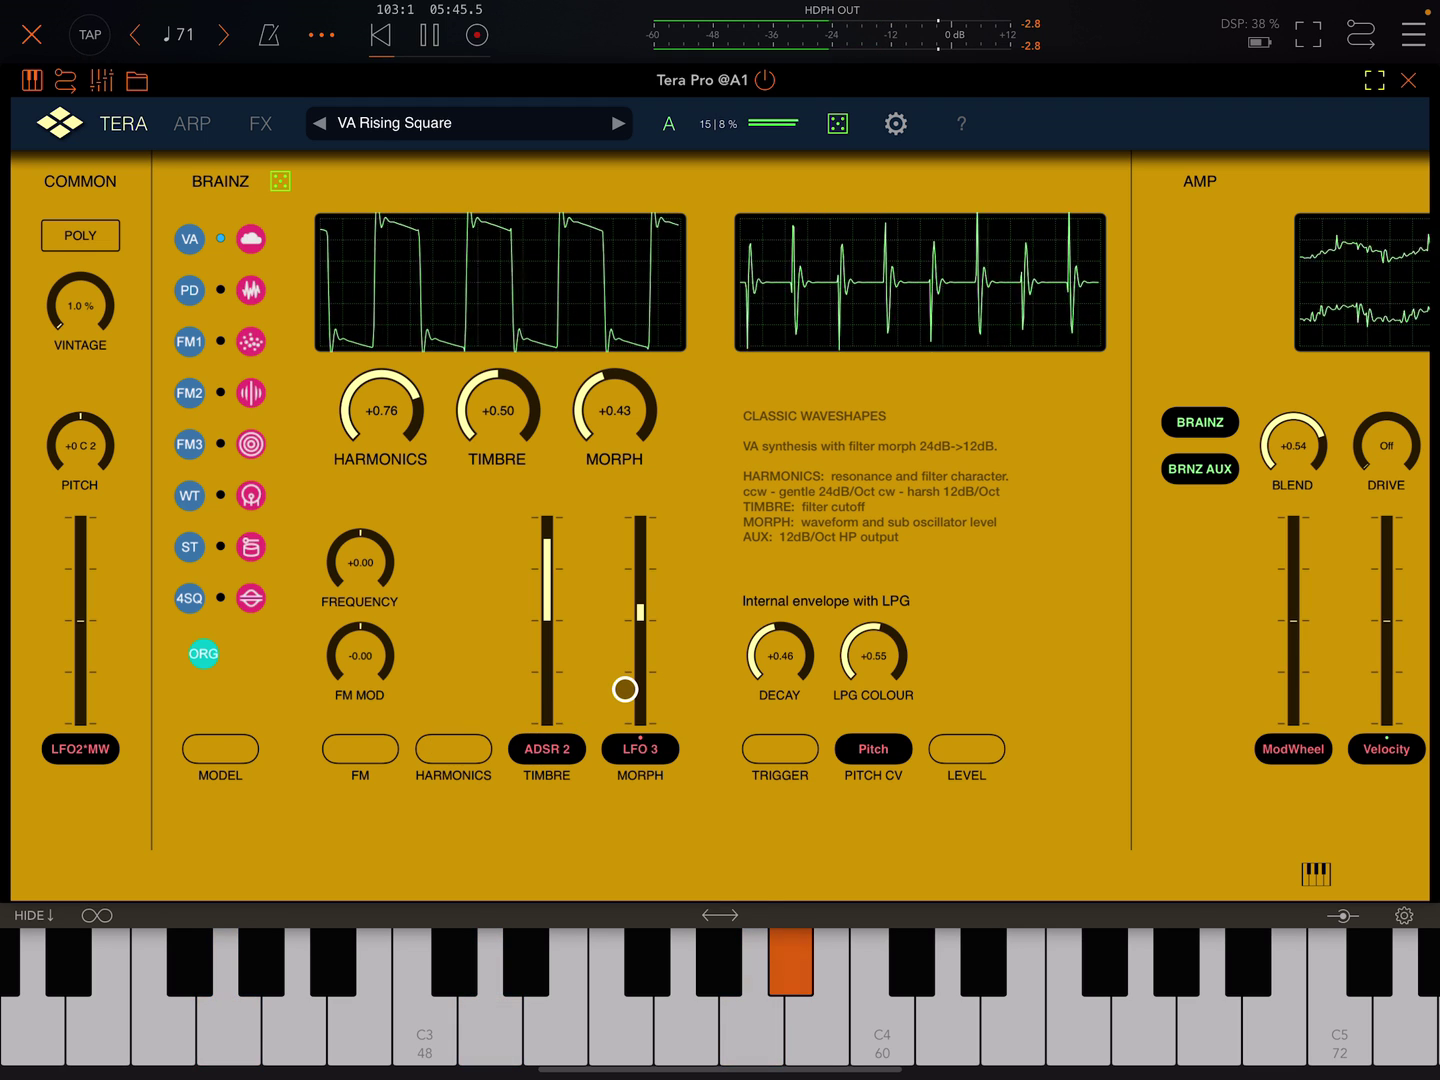
click(547, 748)
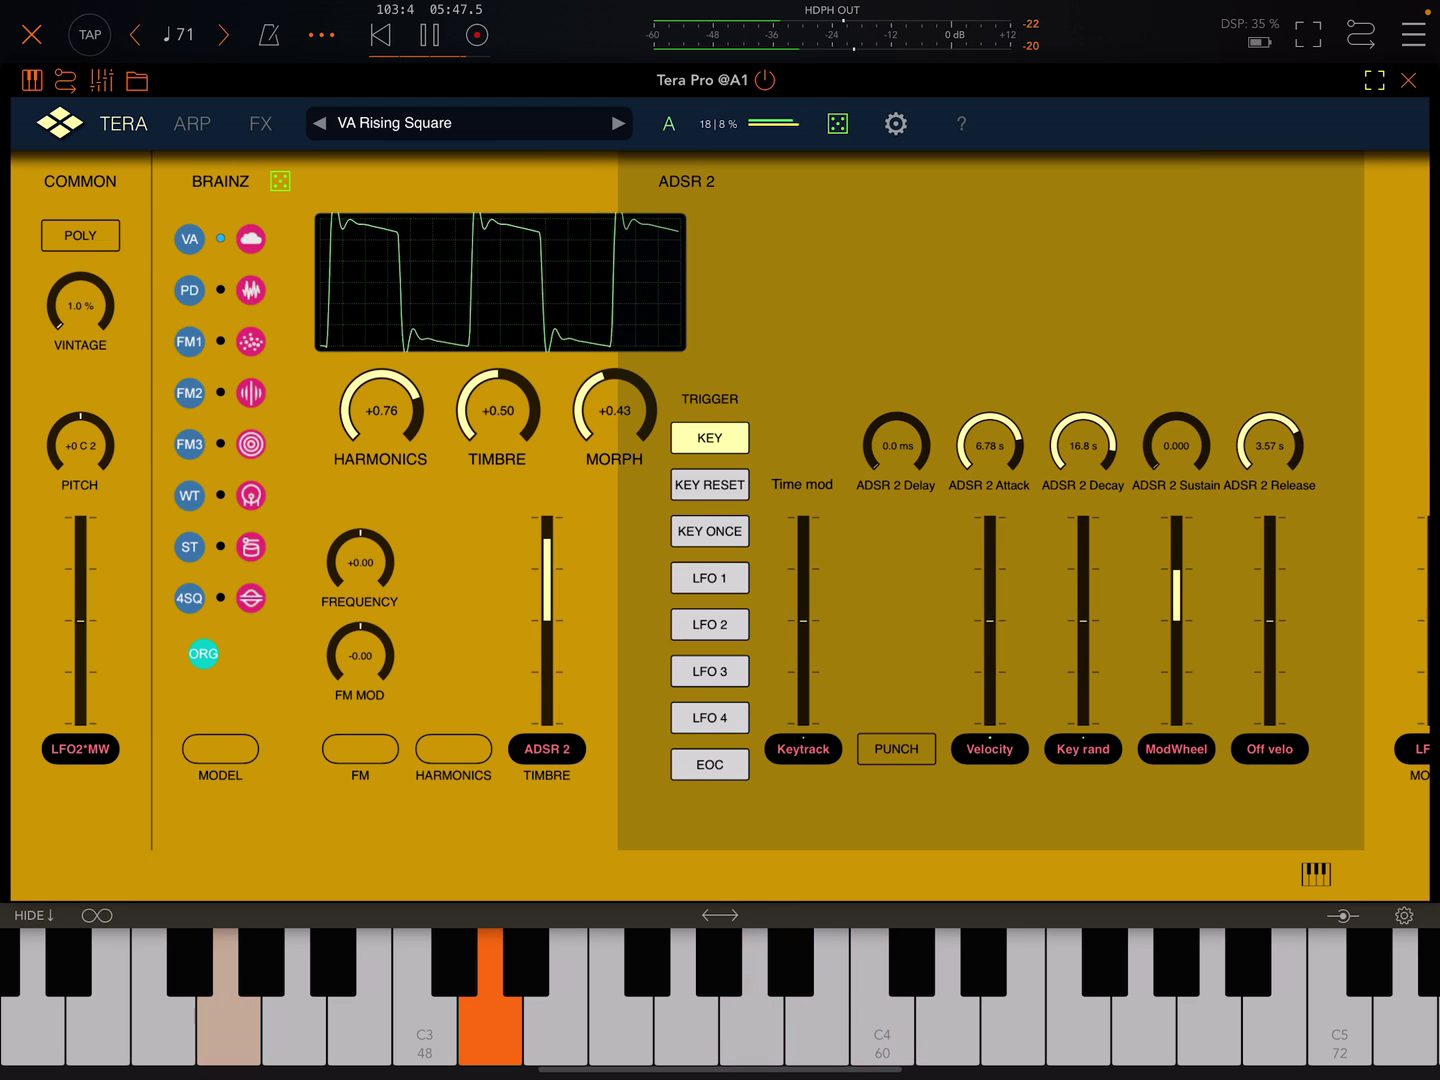
drag(754, 289, 494, 289)
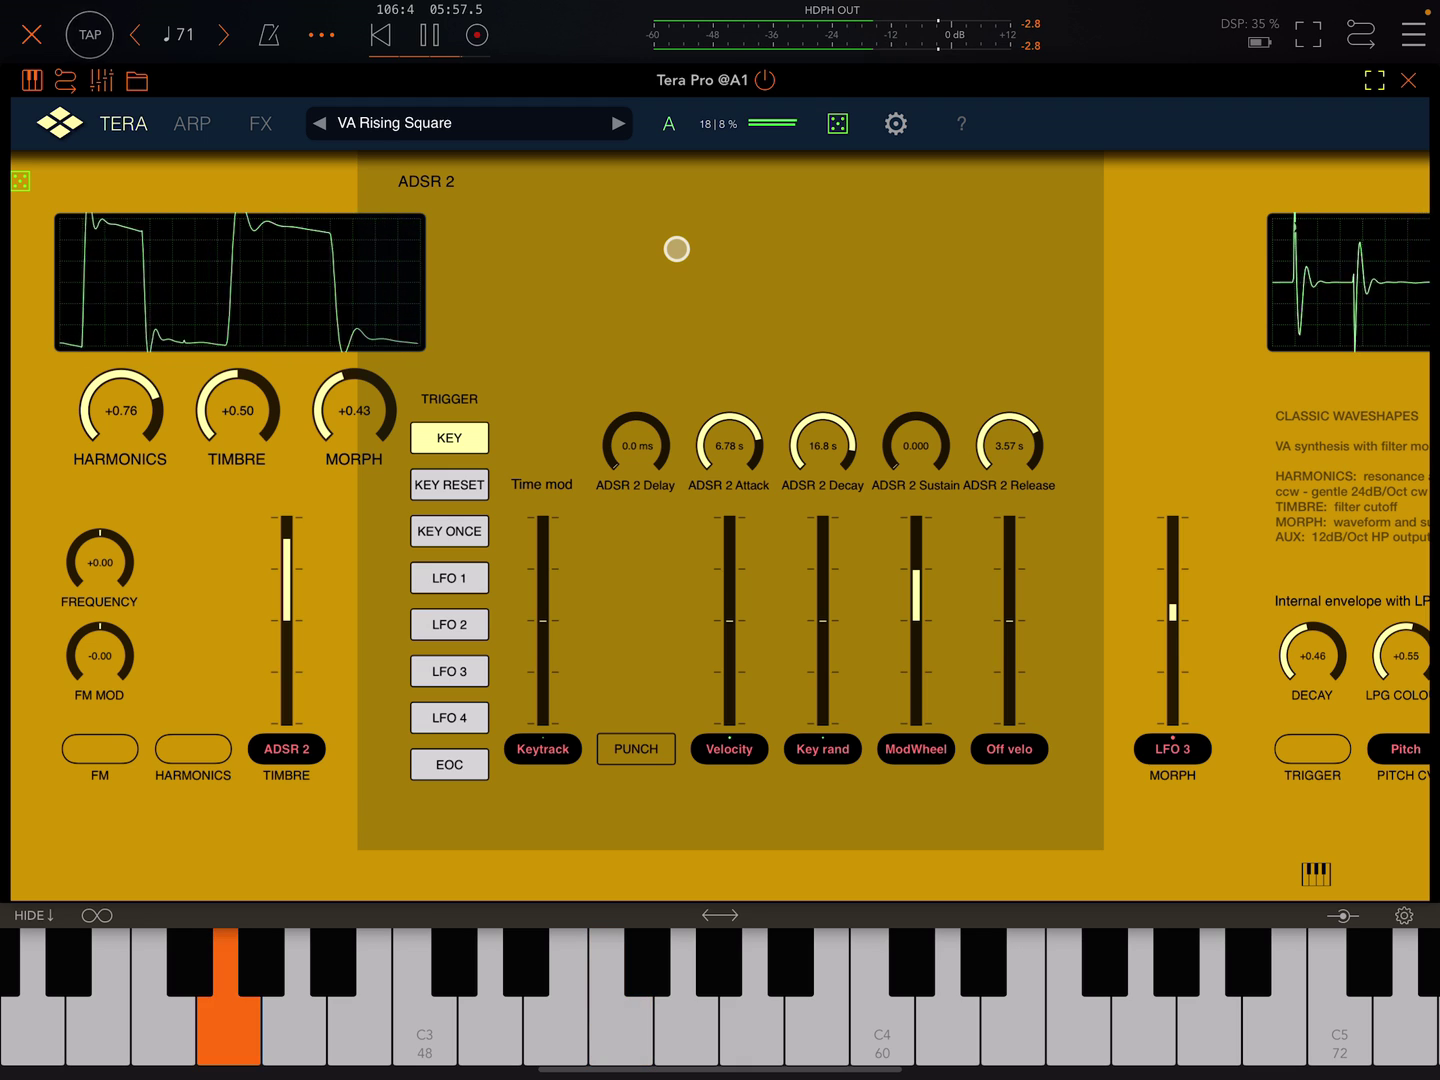
Step: Close, reopen and close again the ADSR 2 envelope settings
click(676, 249)
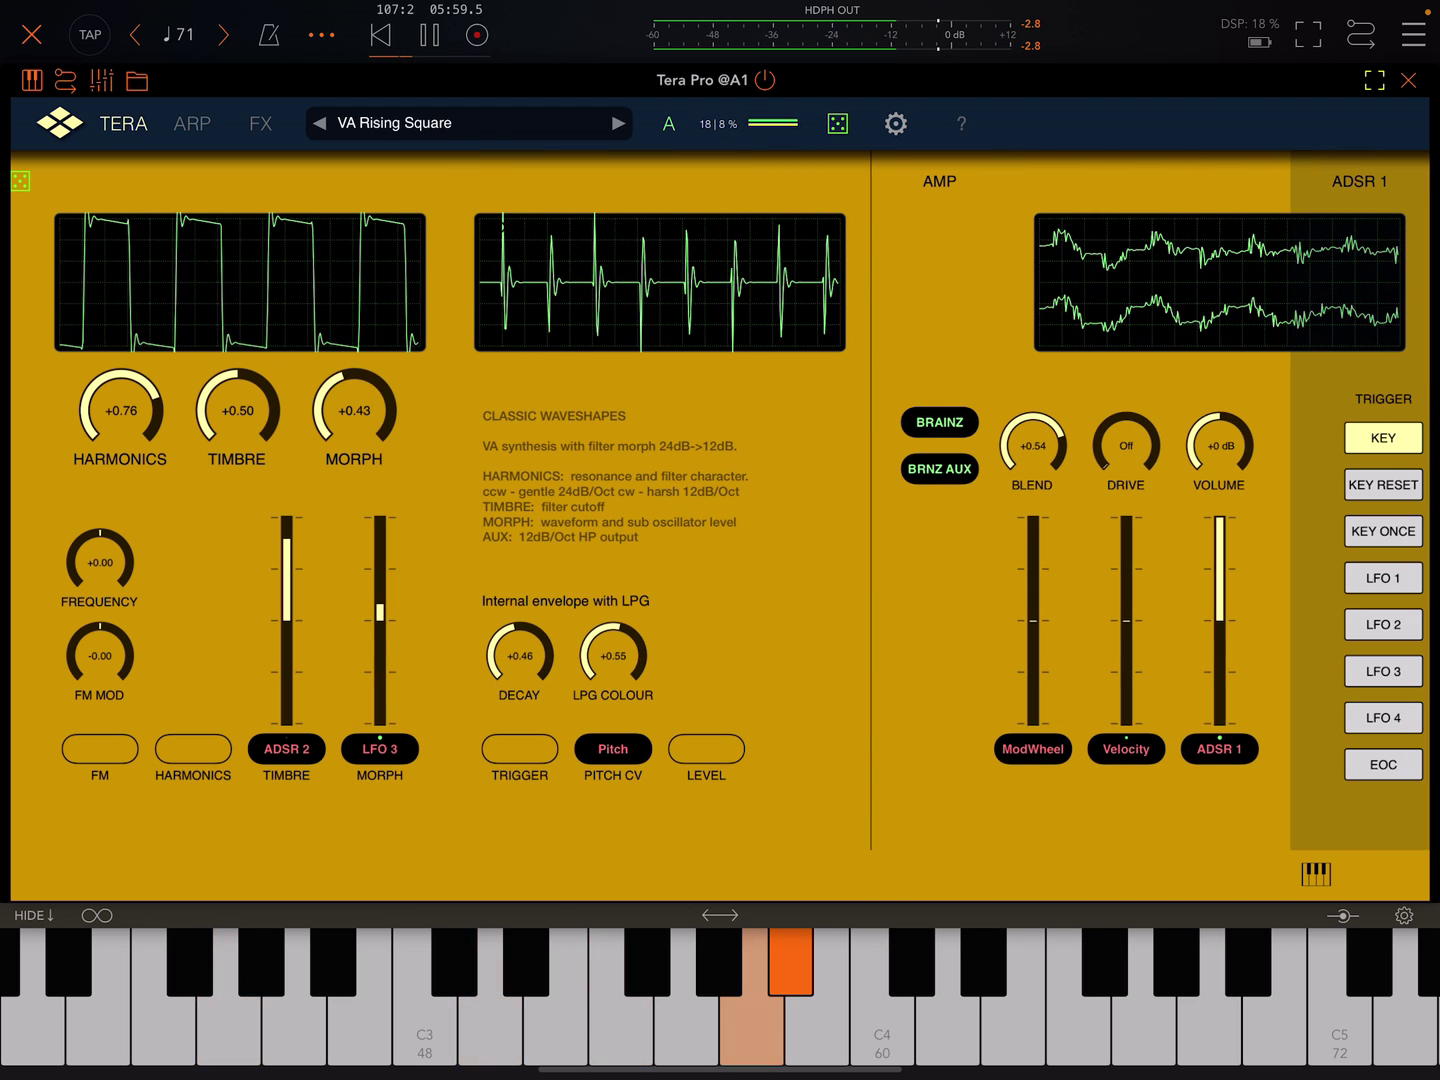
click(286, 748)
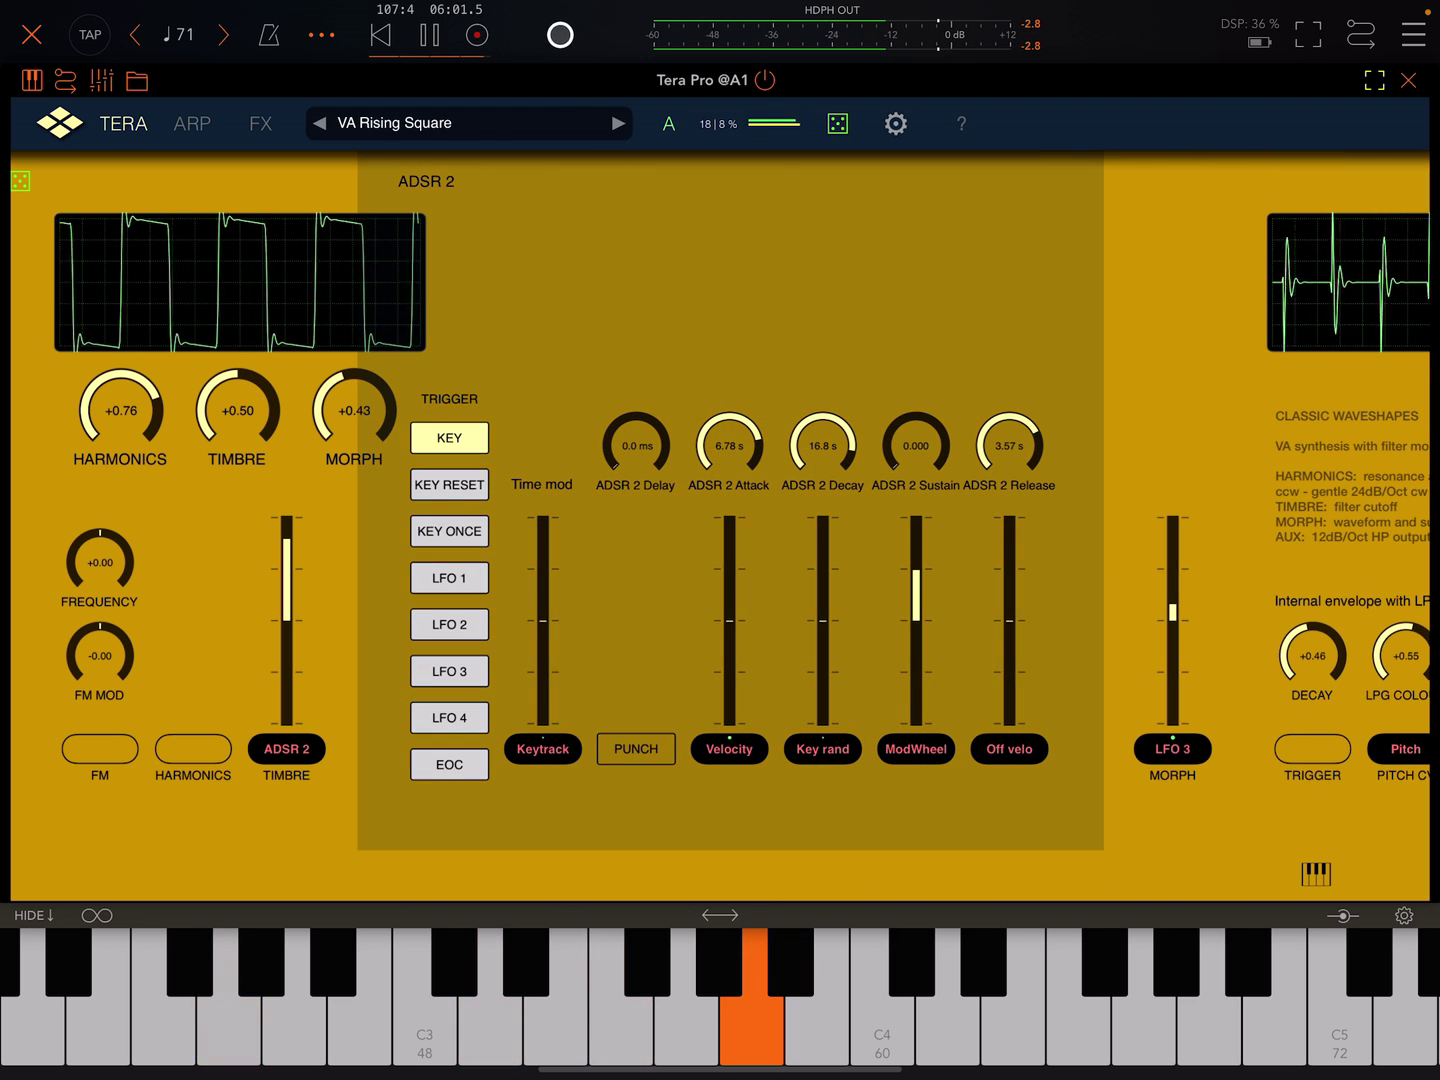
click(423, 184)
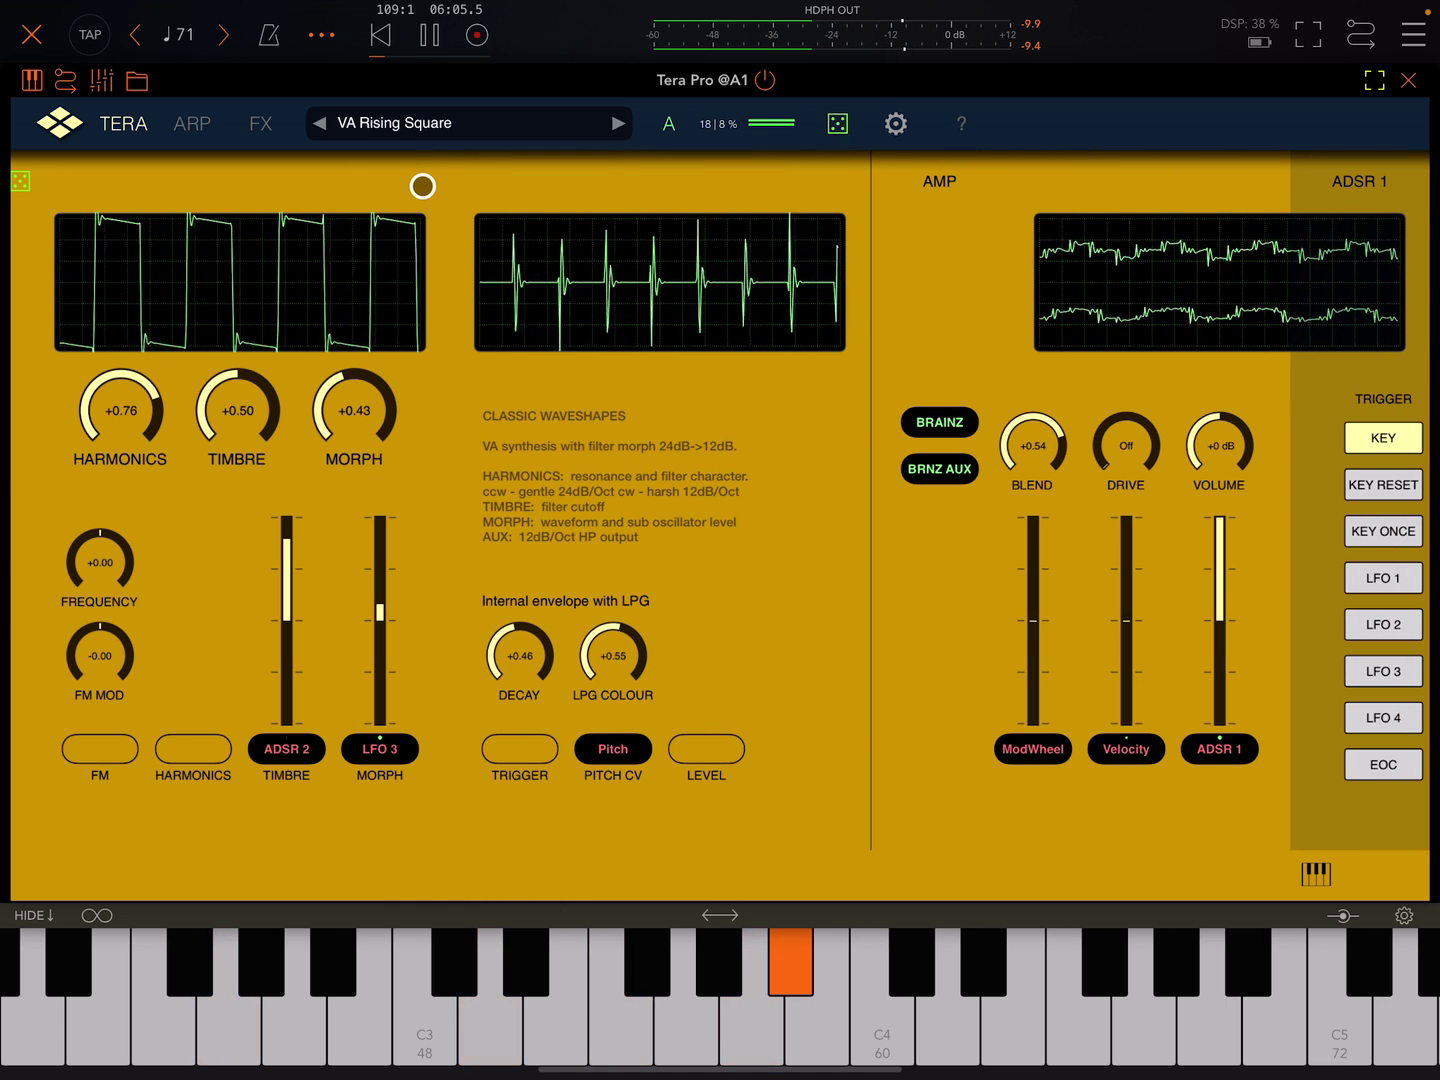
Step: Toggle the amp section's width repeatedly, leaving it as a narrow column
click(933, 178)
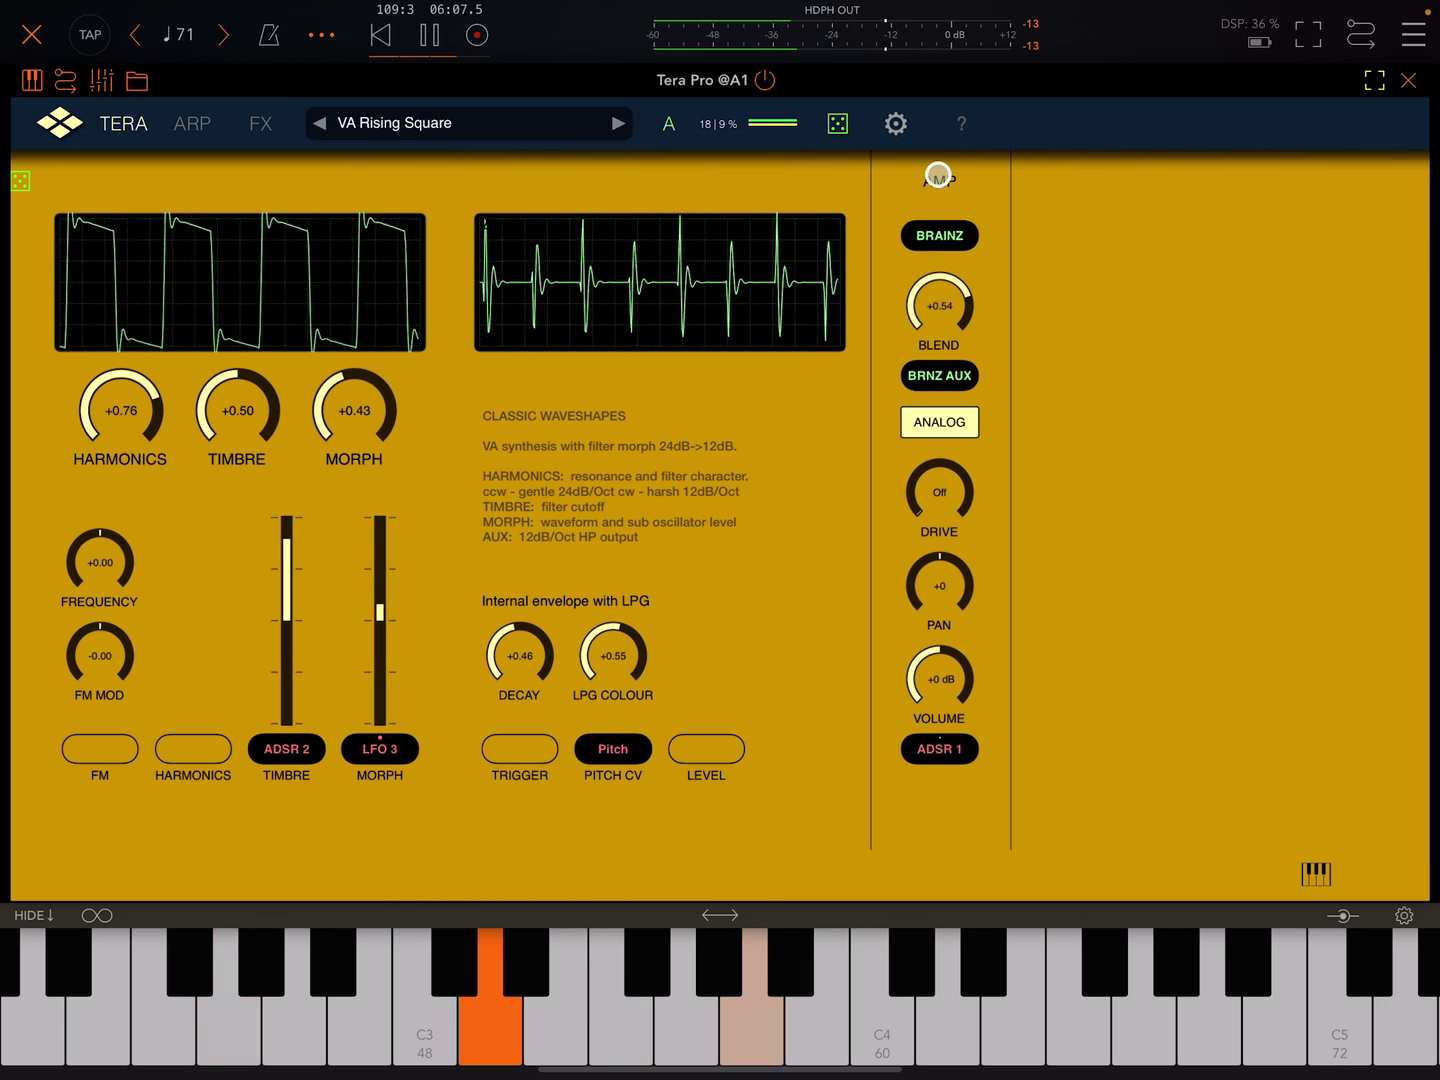
click(946, 176)
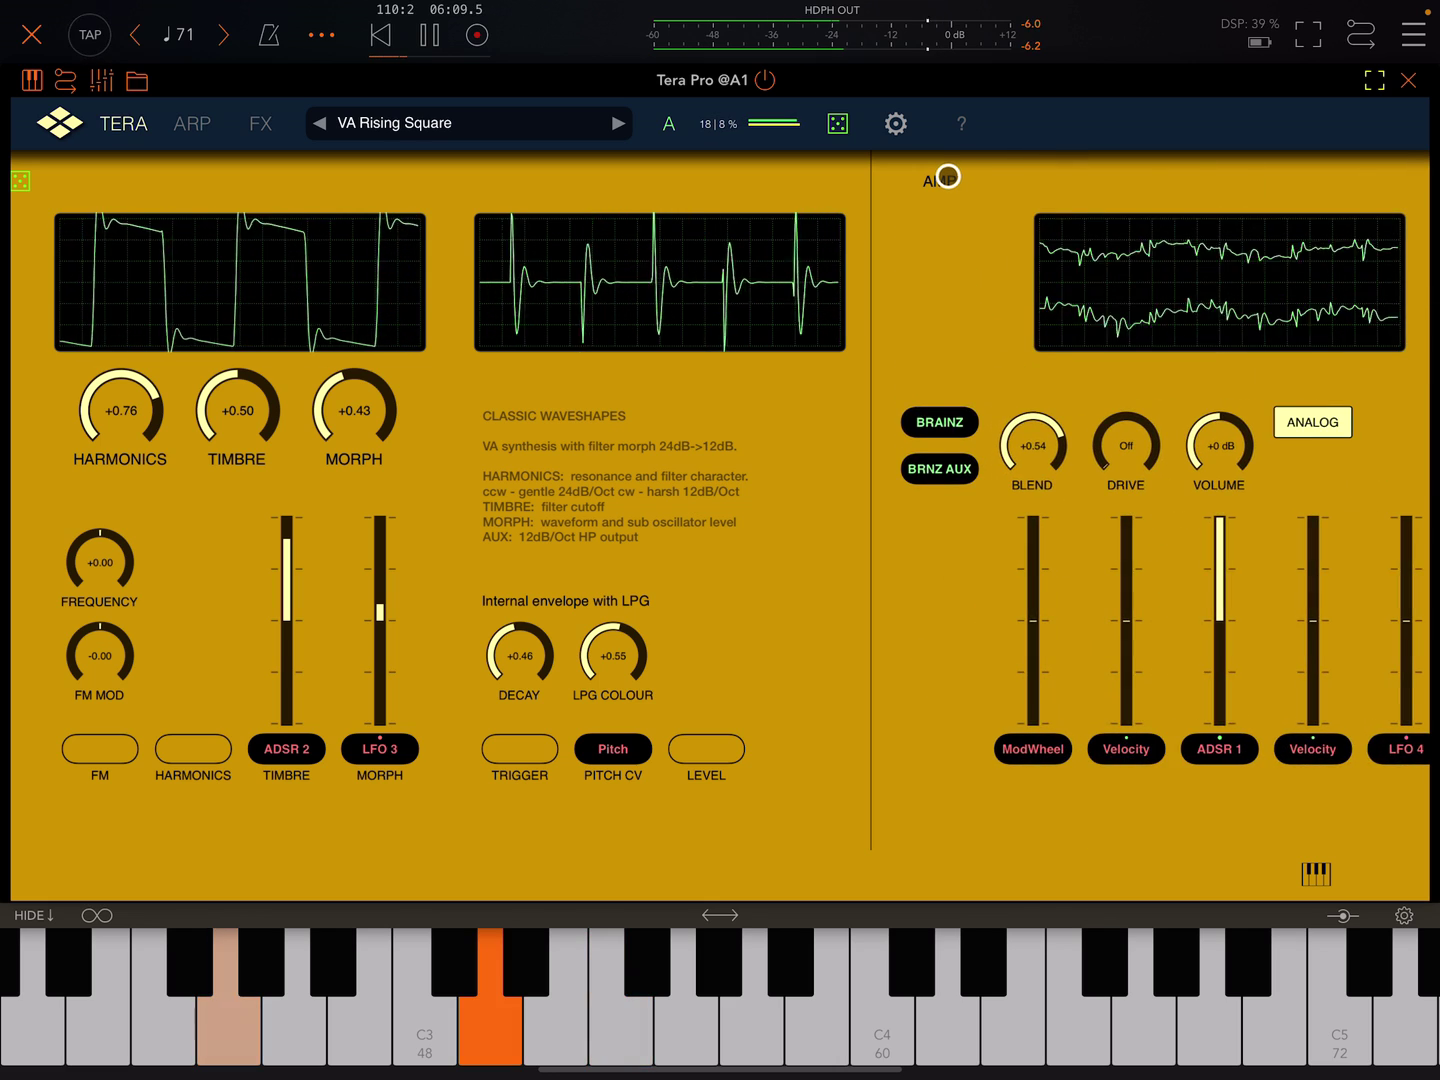
click(946, 175)
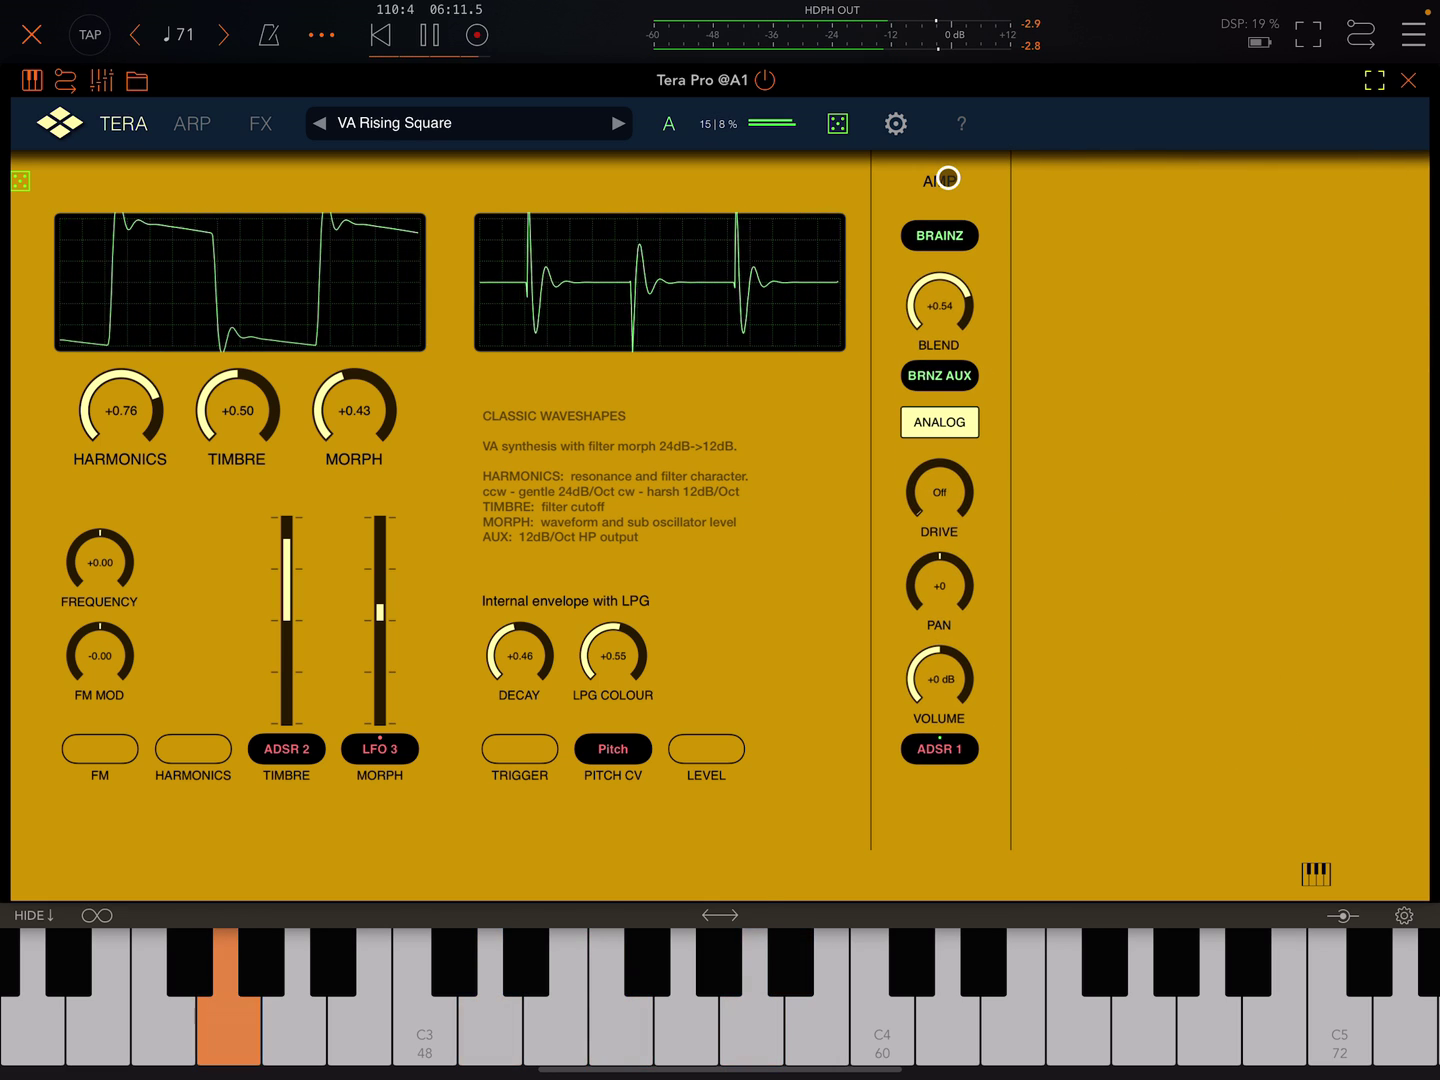
click(947, 176)
click(946, 176)
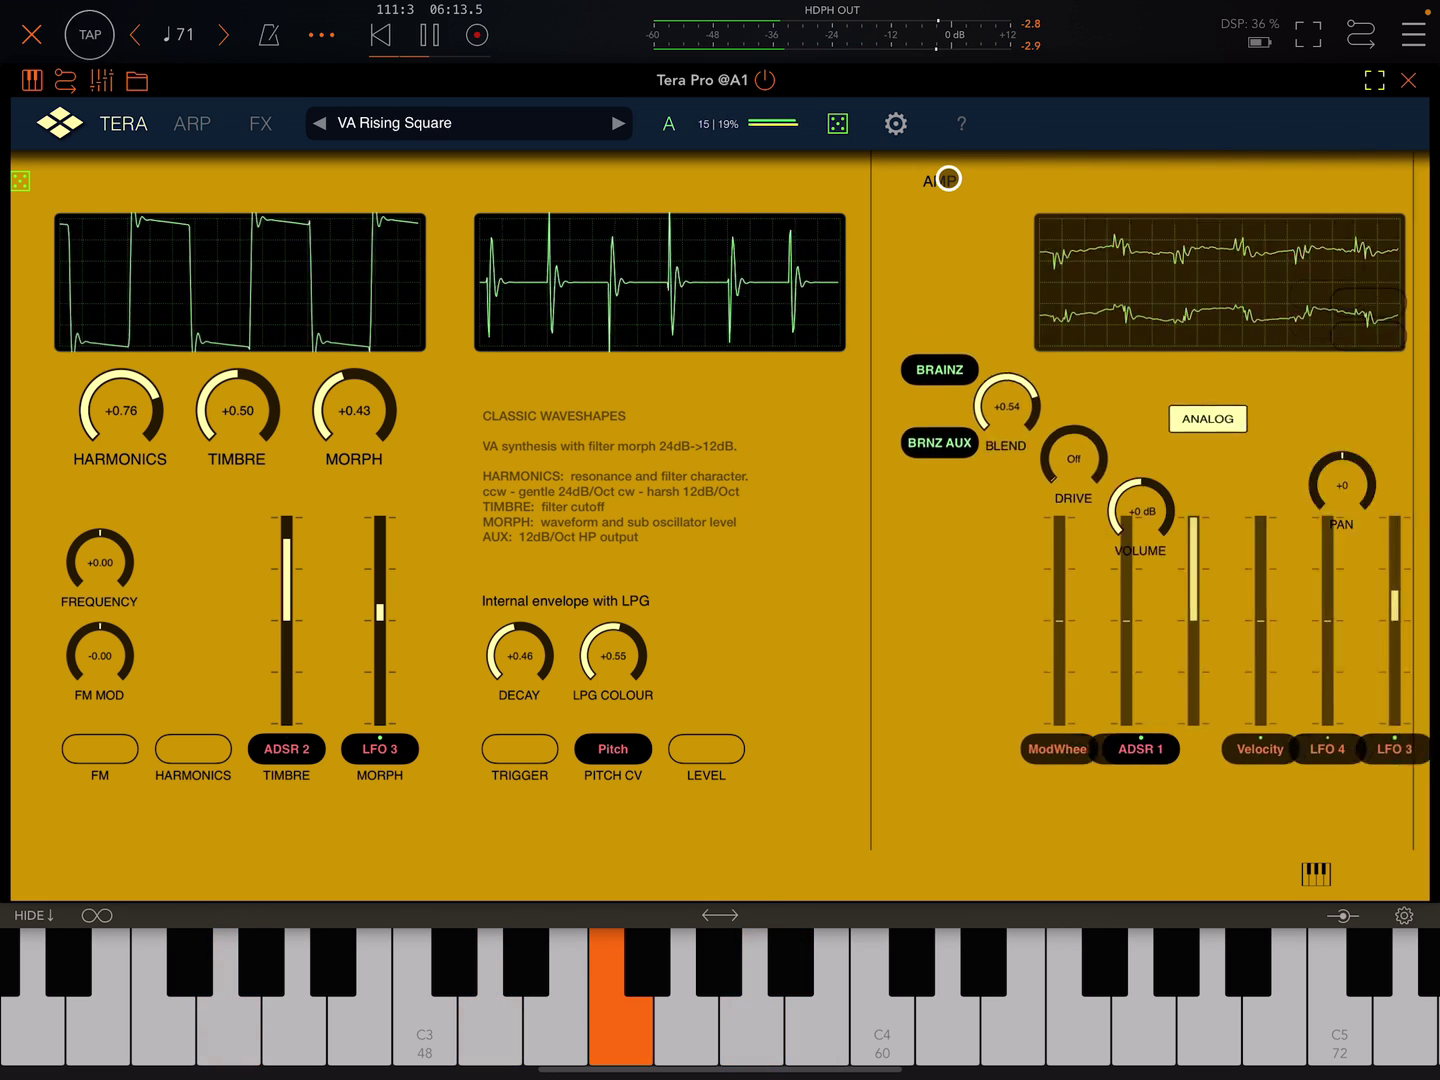
click(948, 176)
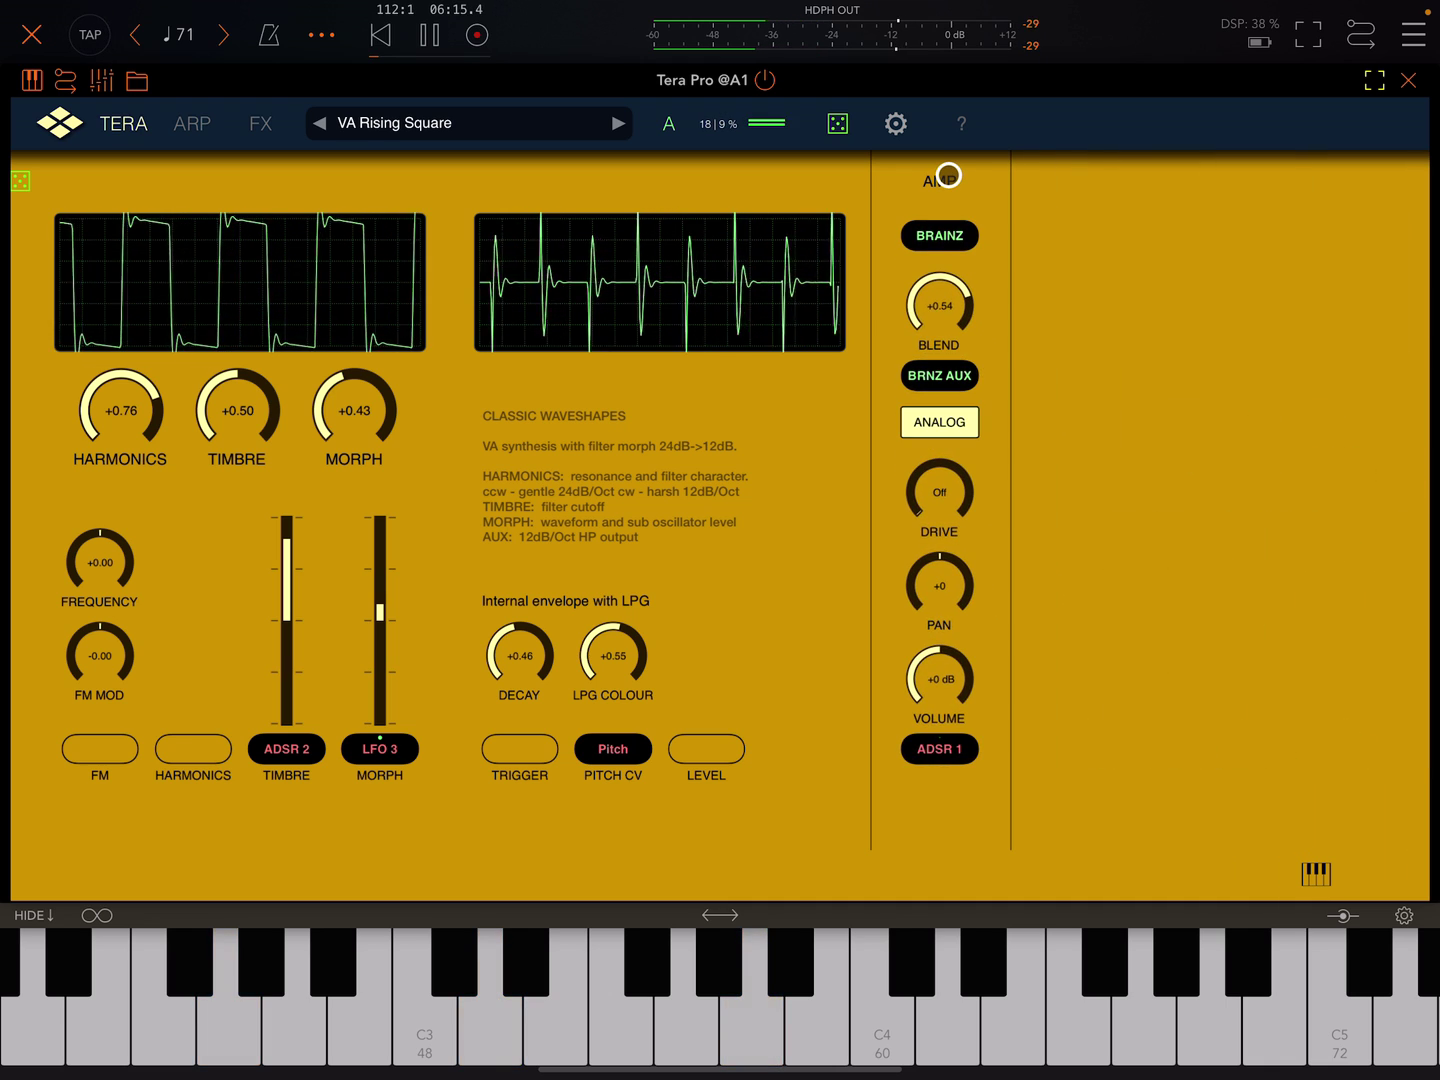
scroll(720, 506, left, 5)
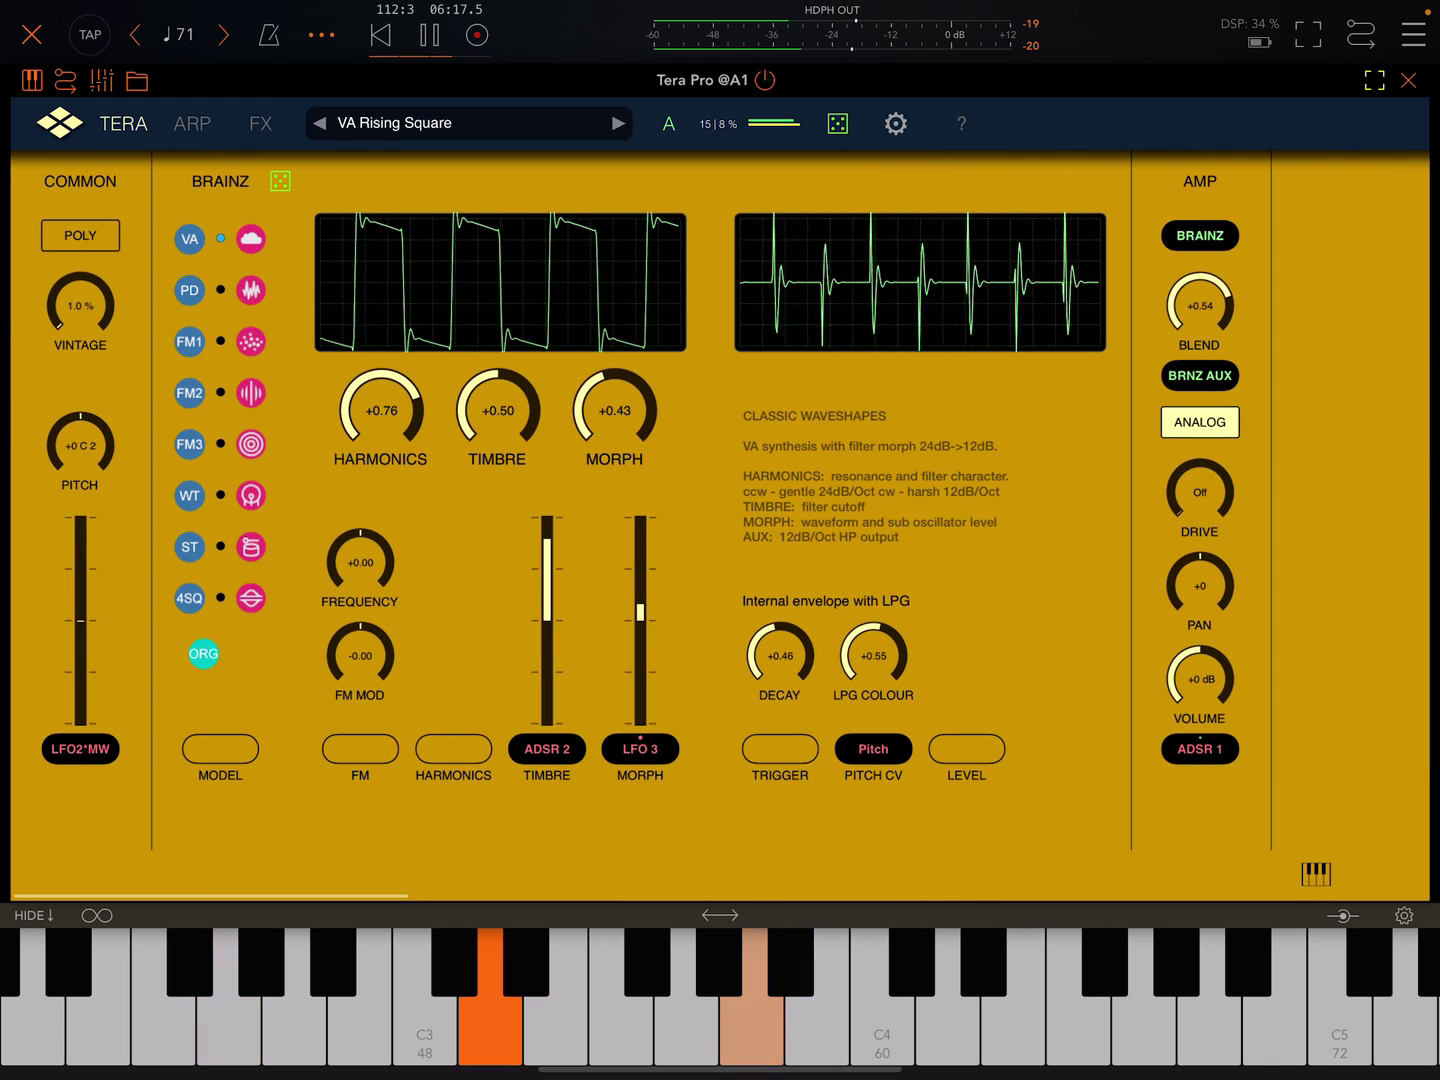
Step: Re-expand Brainz, then expand the amp section showing volume (ADSR 1) and pan (LFO 3) modulation
click(220, 180)
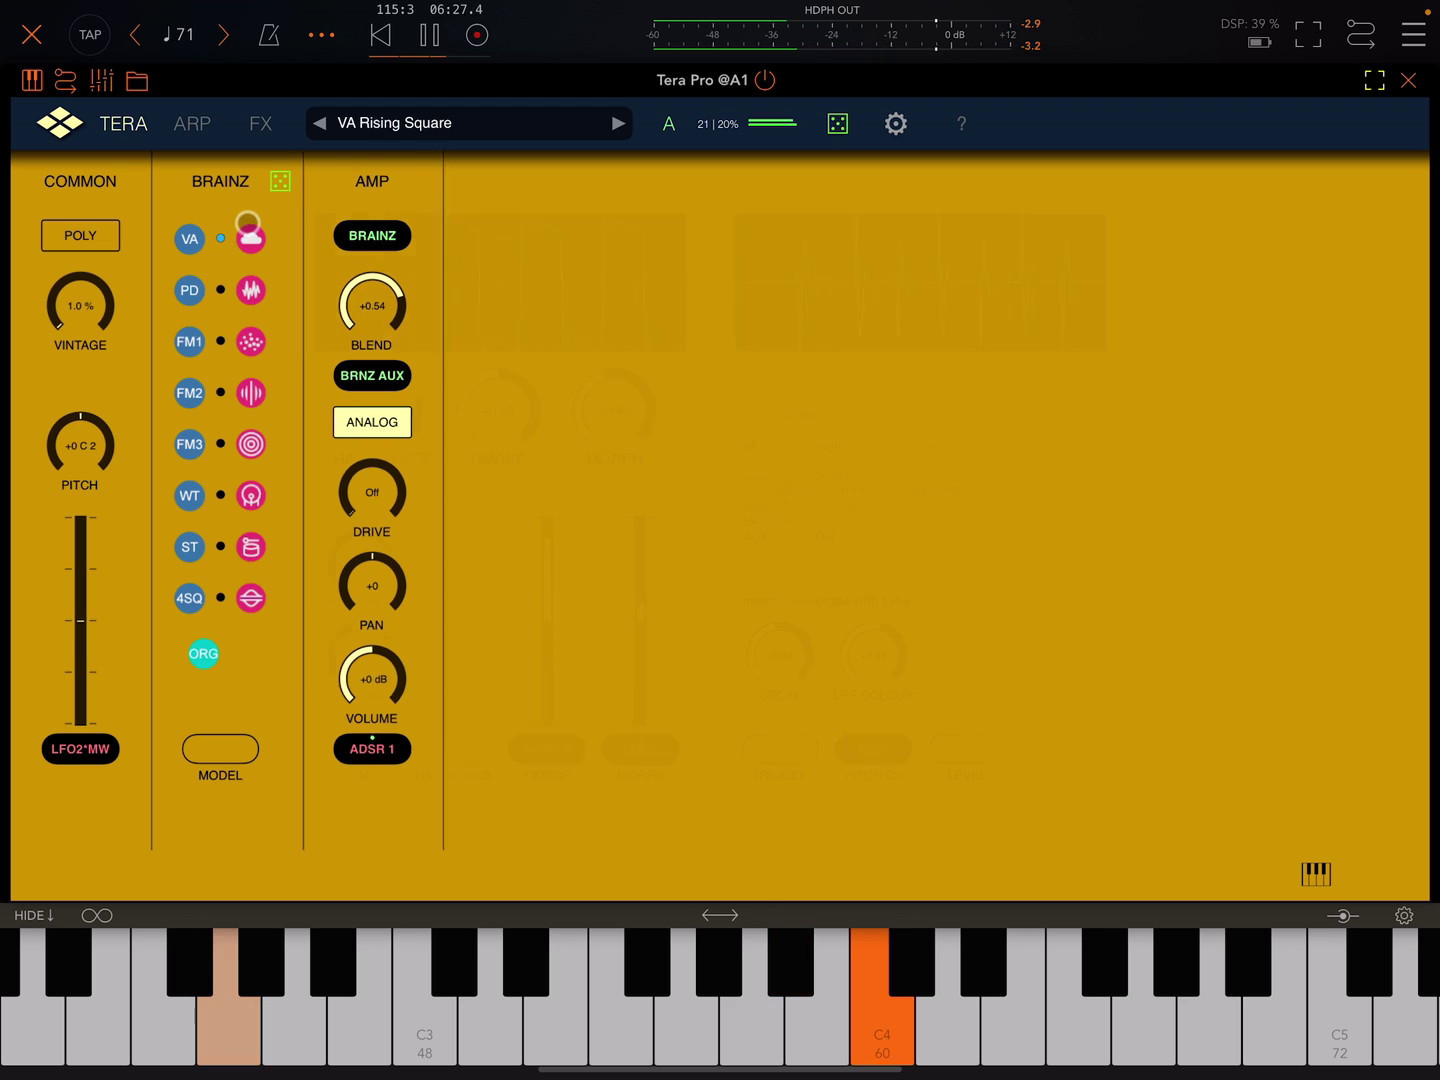
click(249, 235)
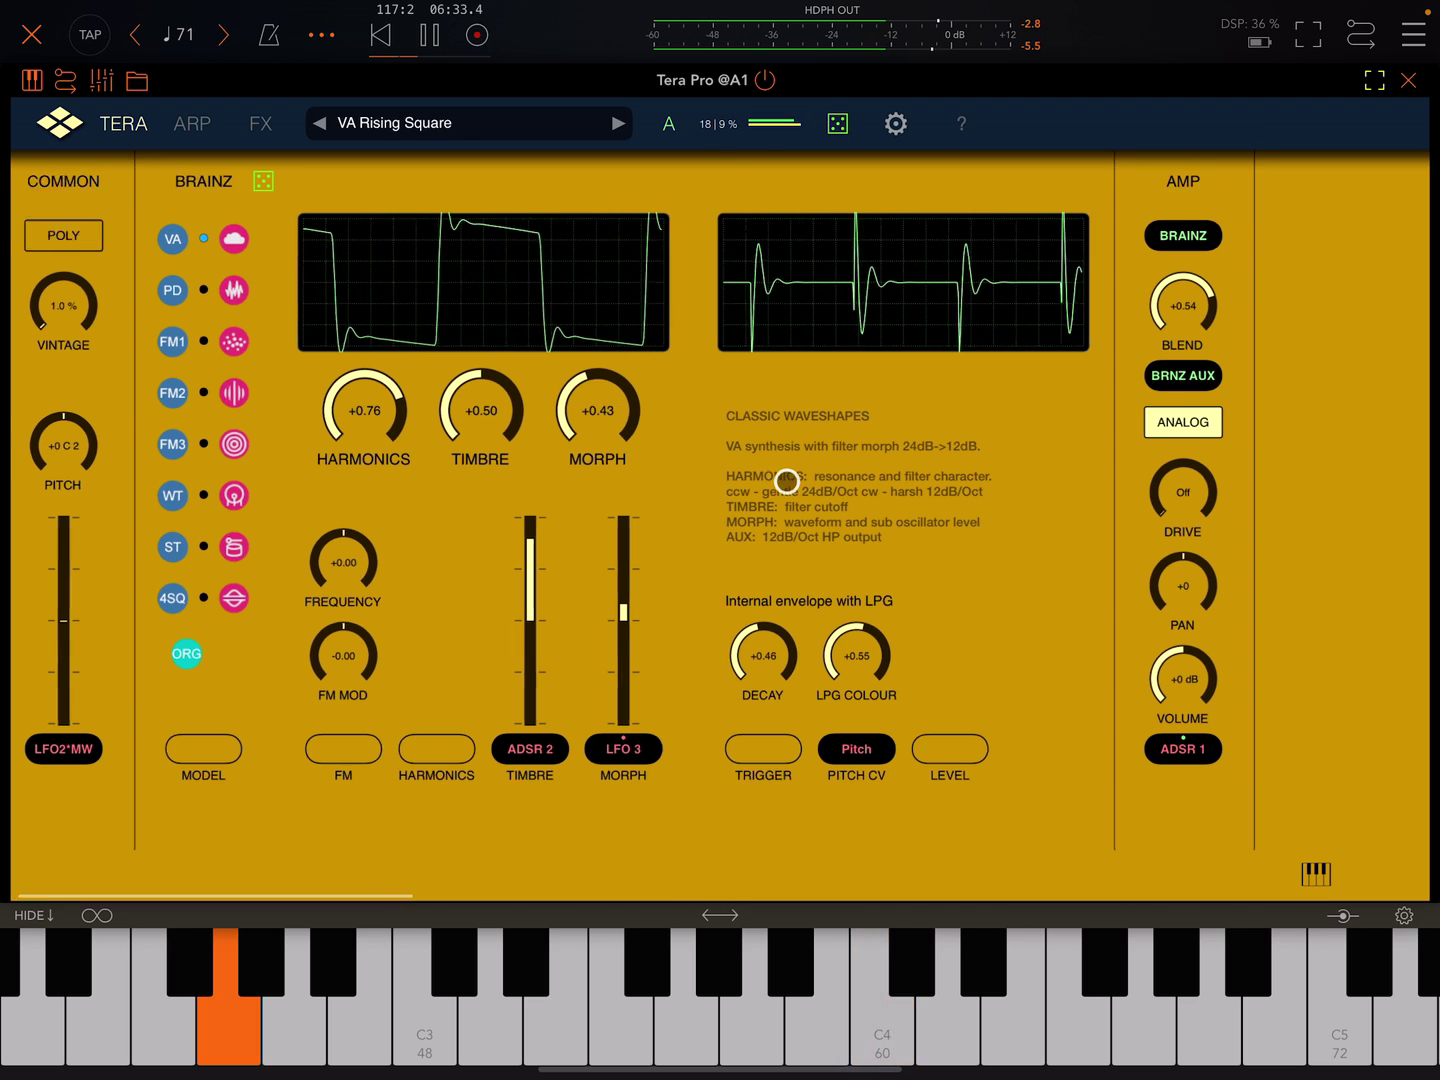
drag(786, 481, 57, 482)
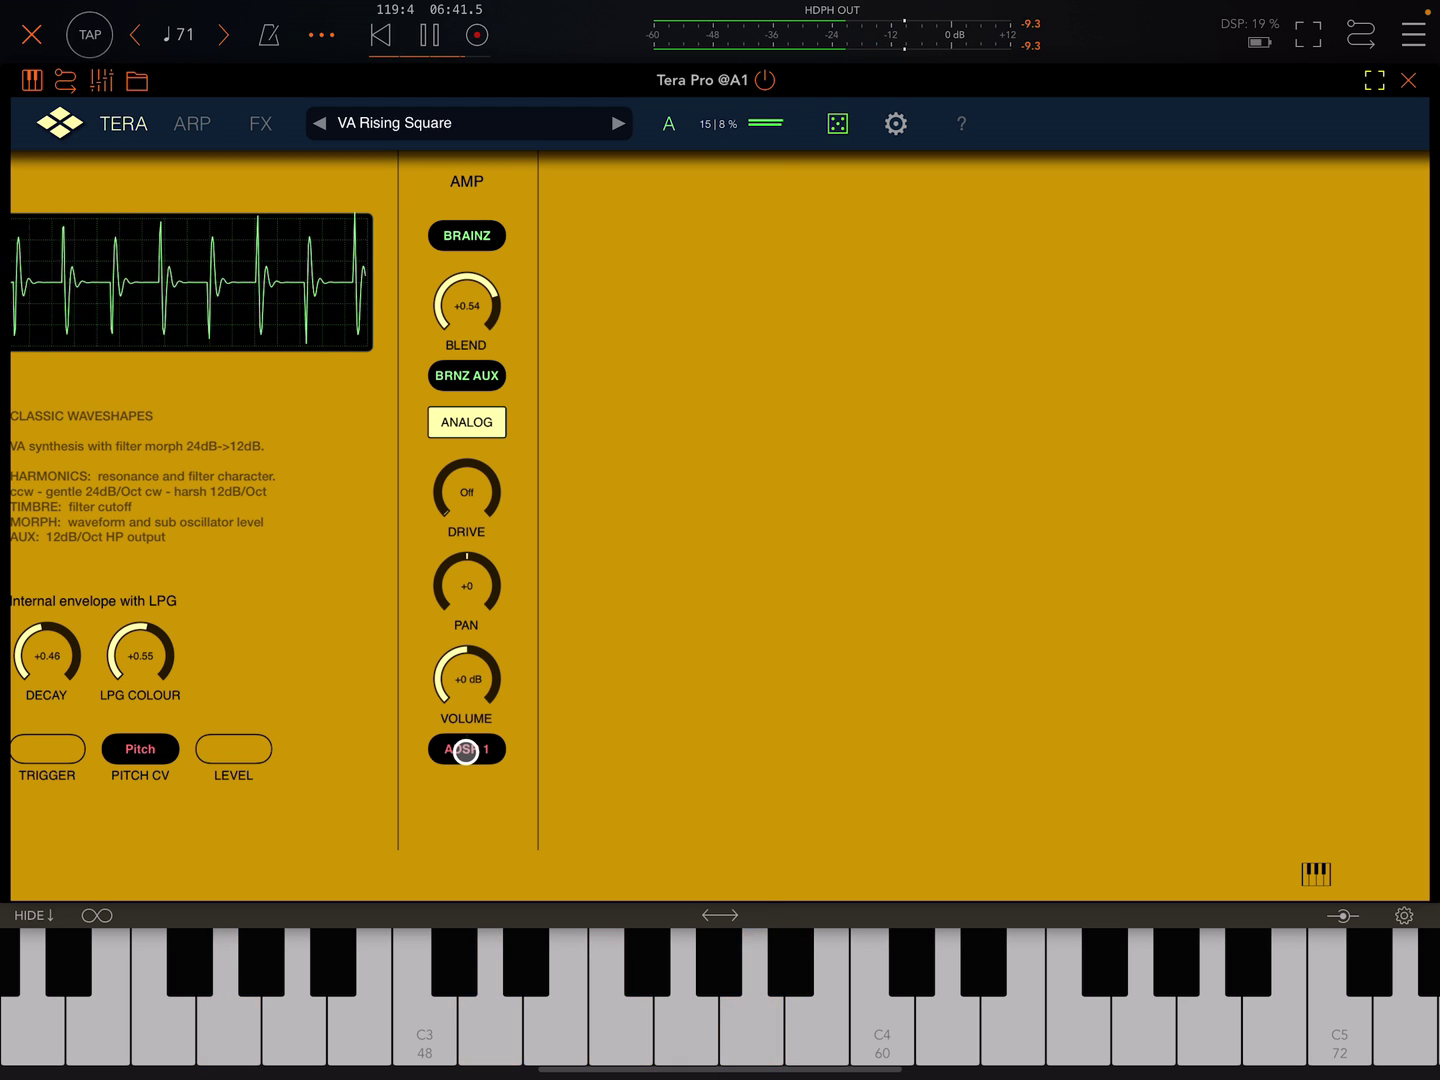
click(466, 749)
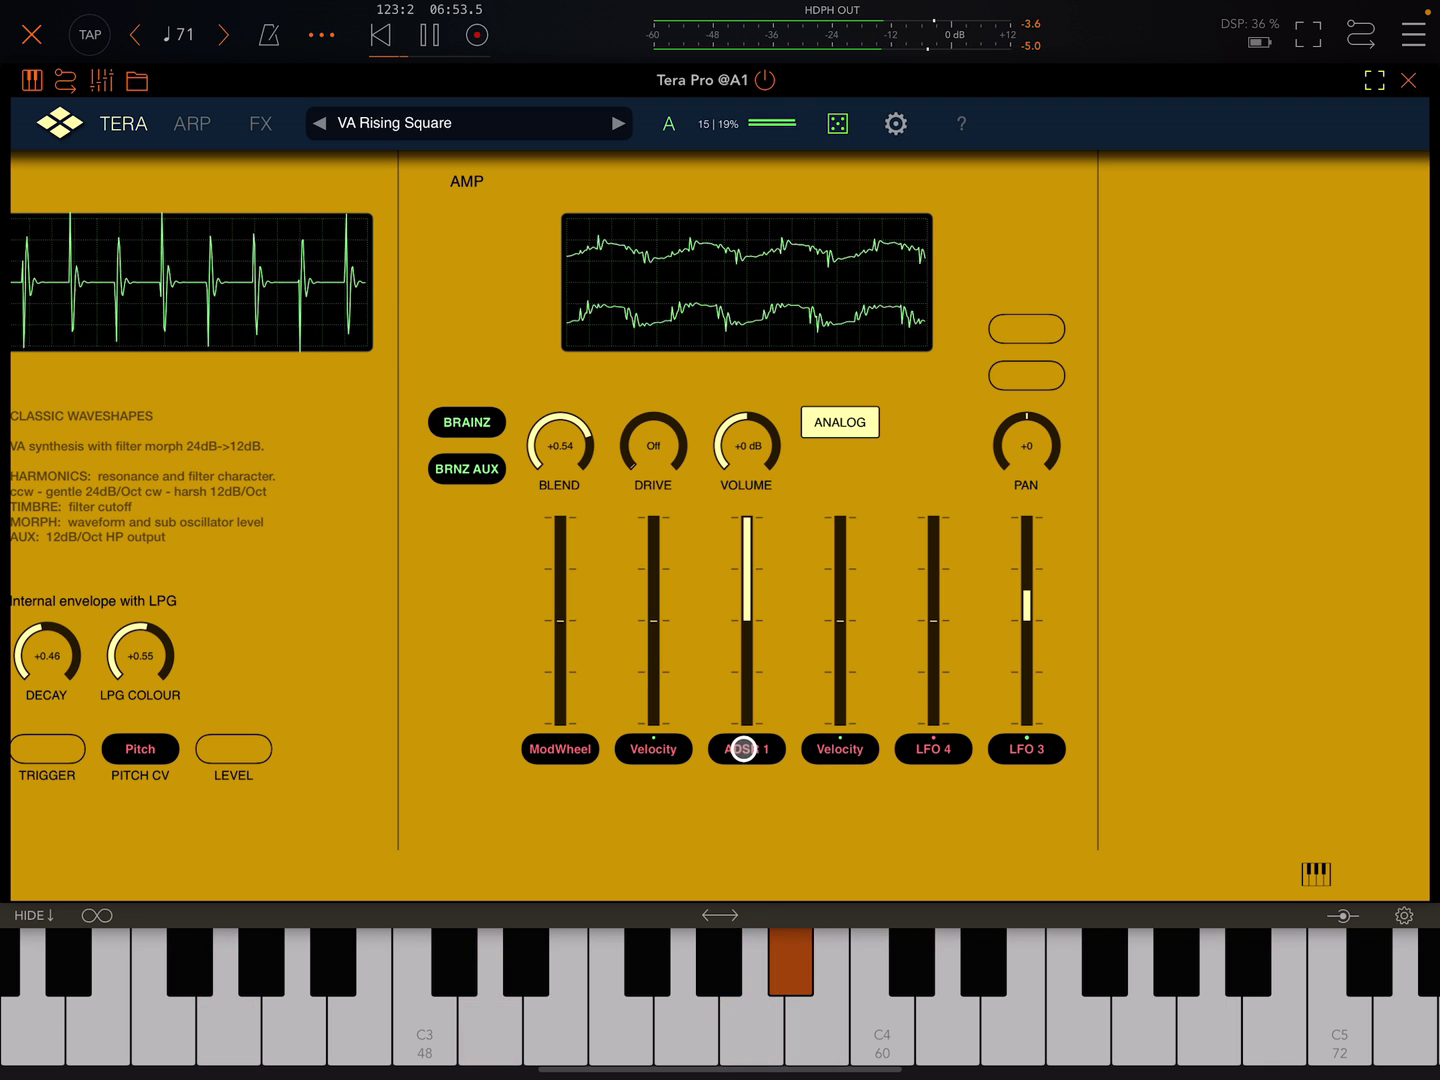
Step: In the ADSR 1 envelope, try attacks up to 70 ms, return to 7 ms, and shorten decay
click(746, 748)
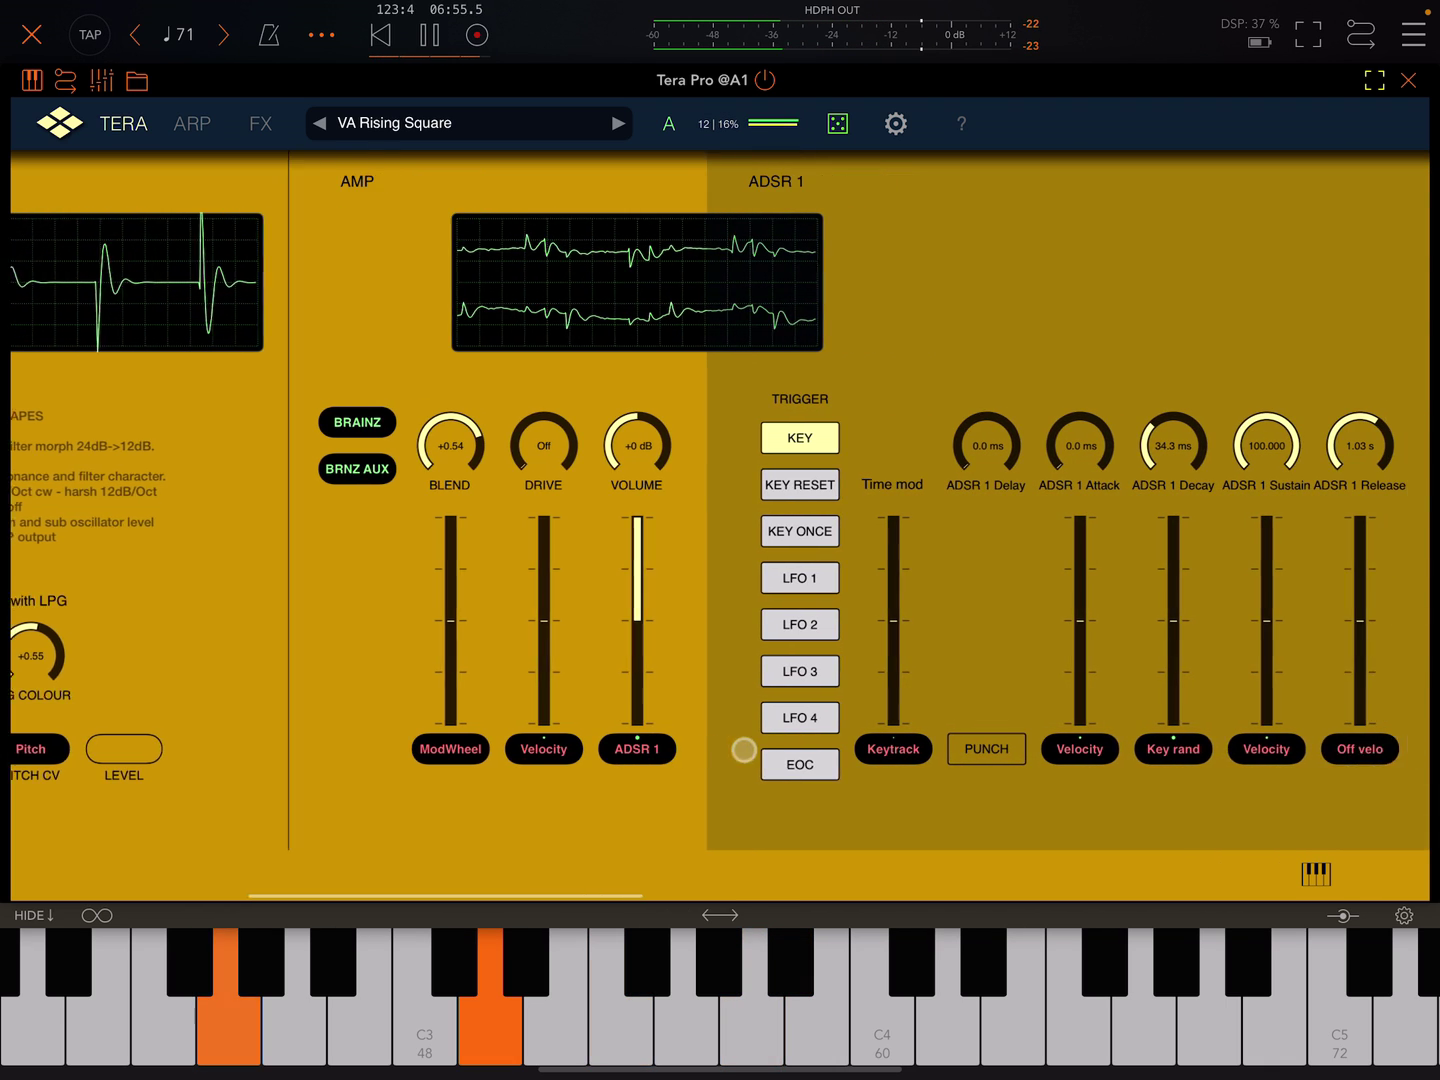
scroll(744, 675, right, 10)
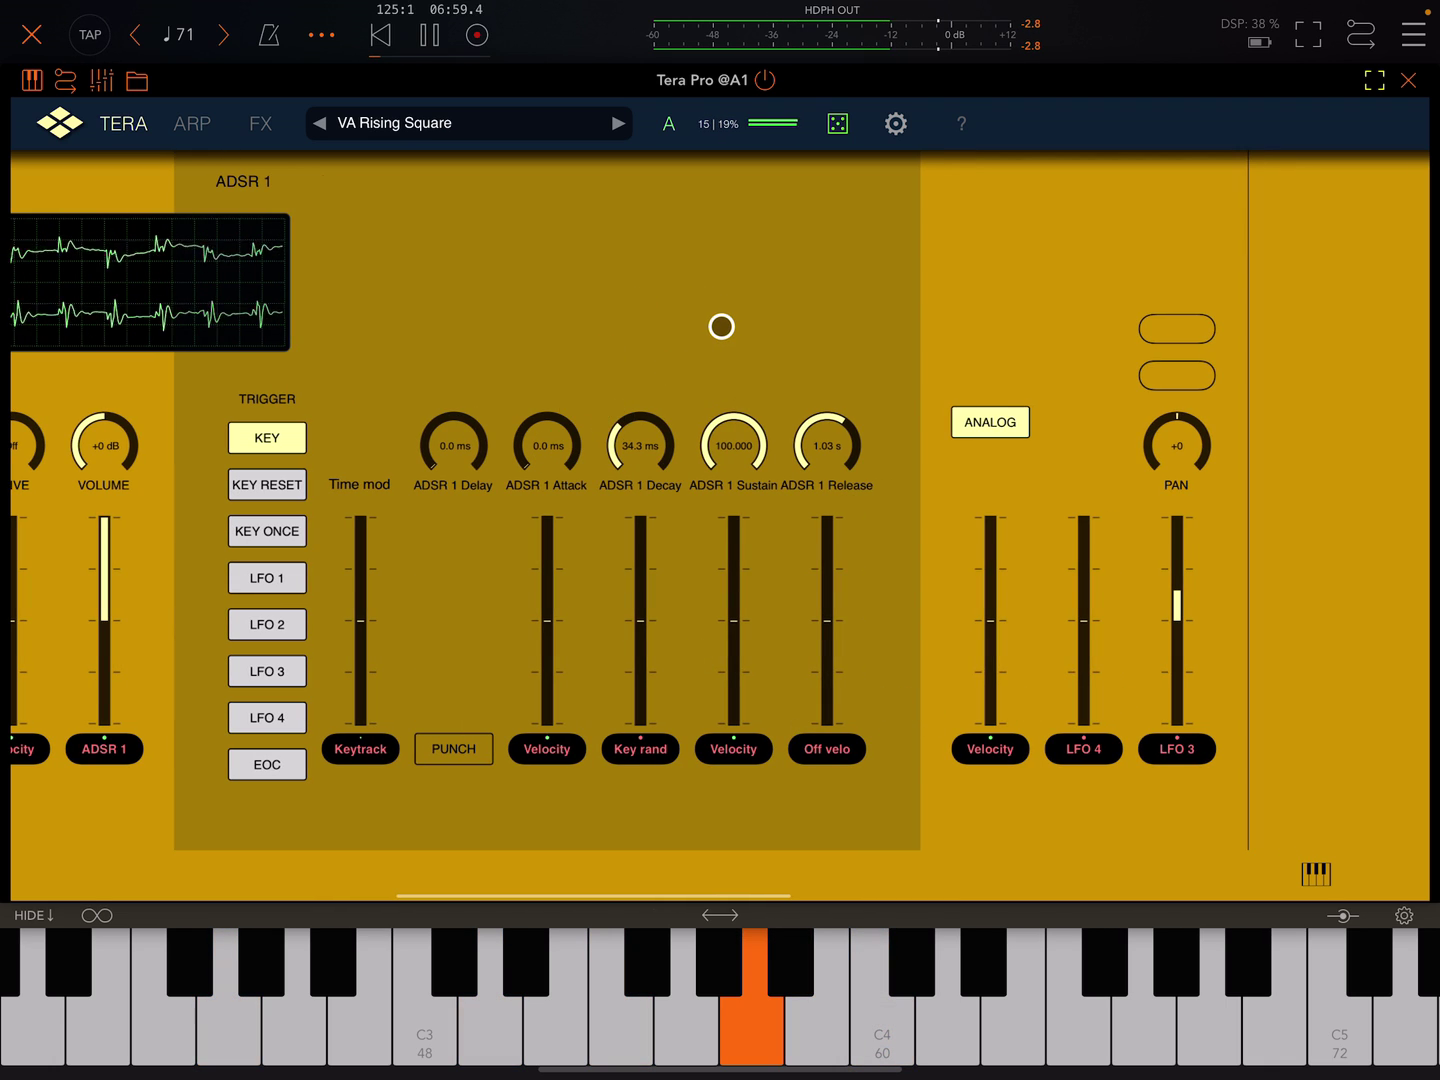
drag(721, 326, 753, 315)
drag(579, 446, 562, 416)
mouse_move(675, 282)
mouse_down()
mouse_move(495, 281)
mouse_move(855, 281)
mouse_up()
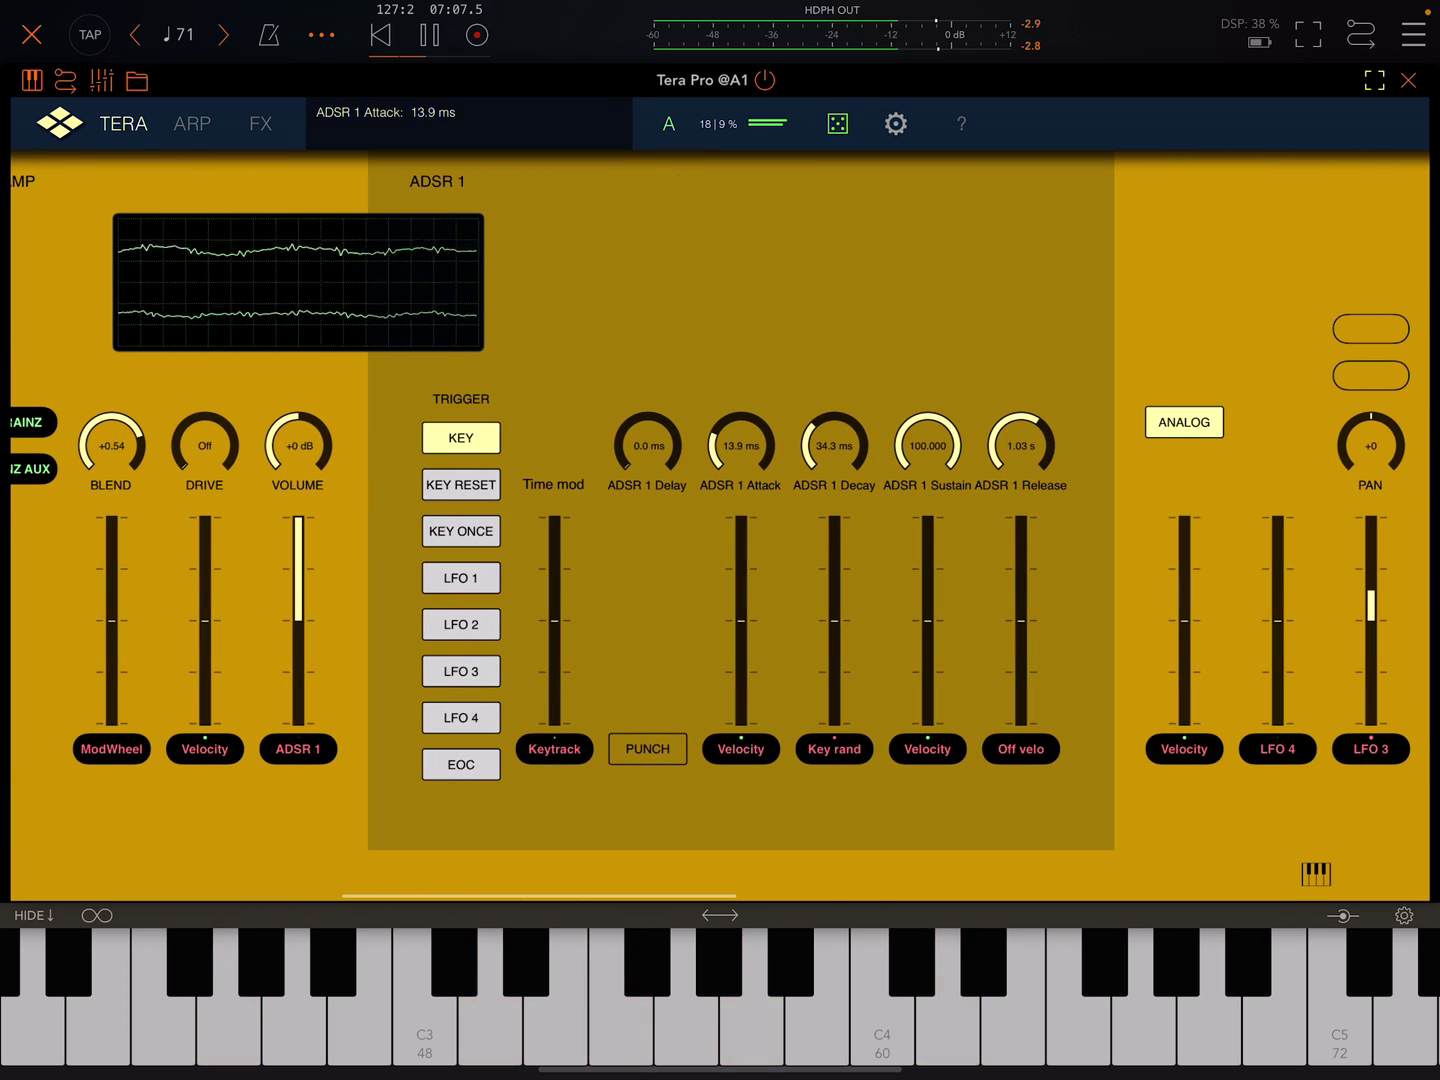
mouse_move(740, 446)
mouse_down()
mouse_move(740, 416)
mouse_move(741, 472)
mouse_up()
drag(787, 281, 654, 282)
drag(701, 446, 701, 405)
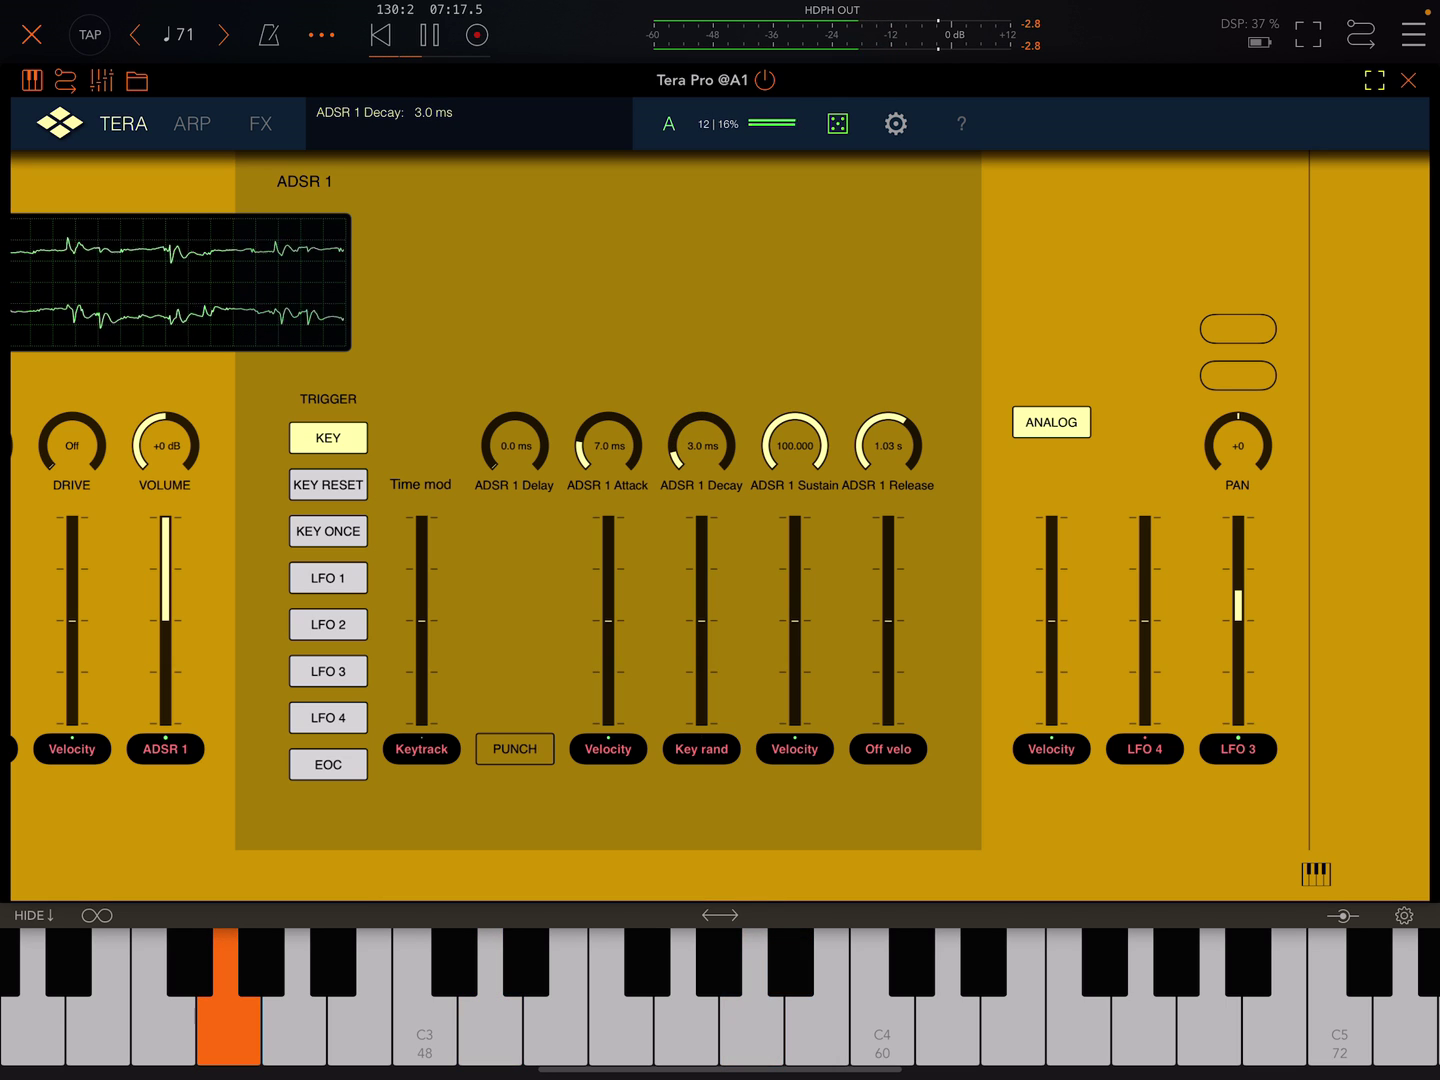
Step: Lower the ADSR 1 sustain, set attack near 65 ms, and leave its attack modulator on velocity
mouse_move(794, 446)
mouse_down()
mouse_move(794, 459)
mouse_move(794, 371)
mouse_up()
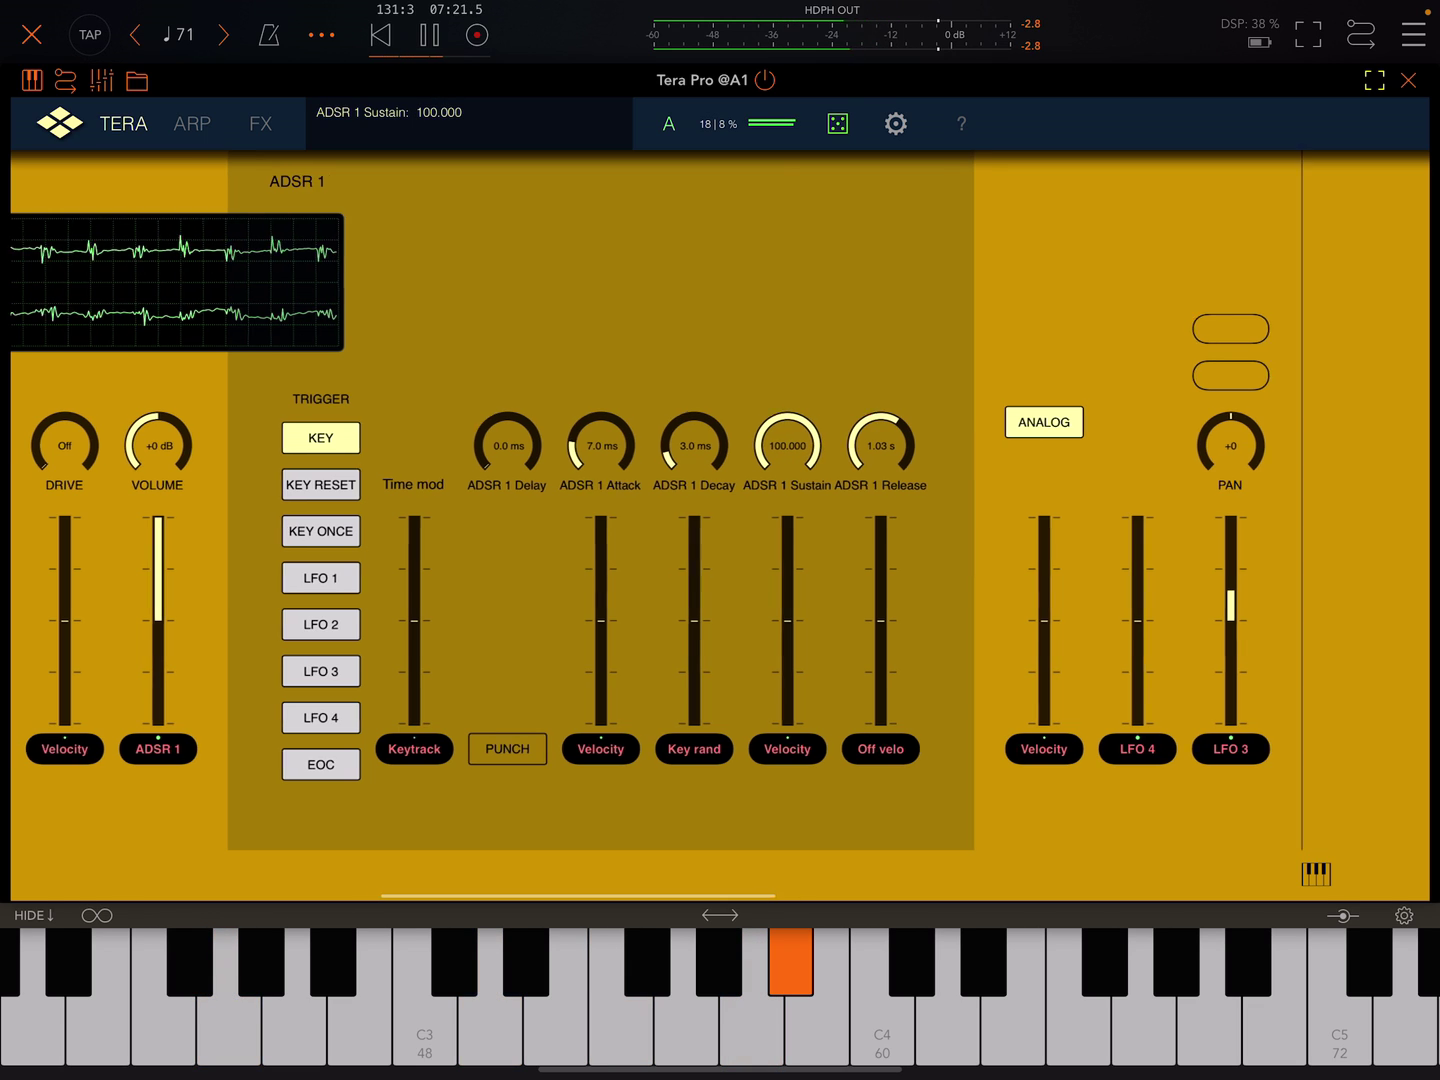
scroll(720, 506, right, 3)
drag(752, 446, 751, 473)
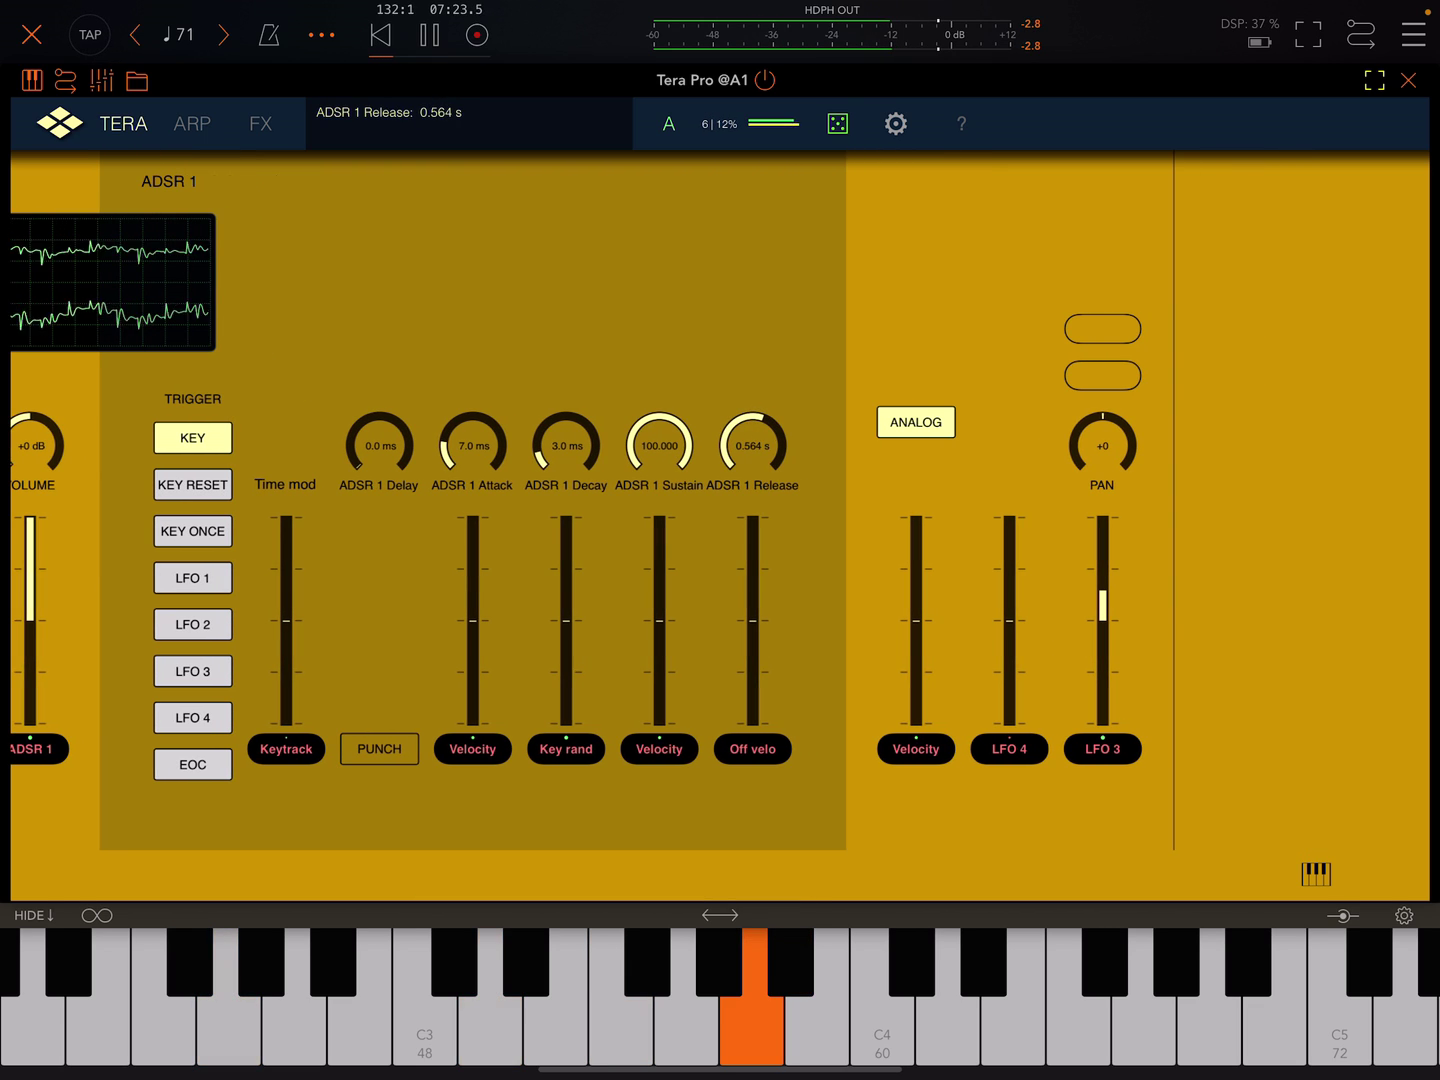
mouse_move(659, 445)
mouse_down()
mouse_move(659, 464)
mouse_move(659, 382)
mouse_up()
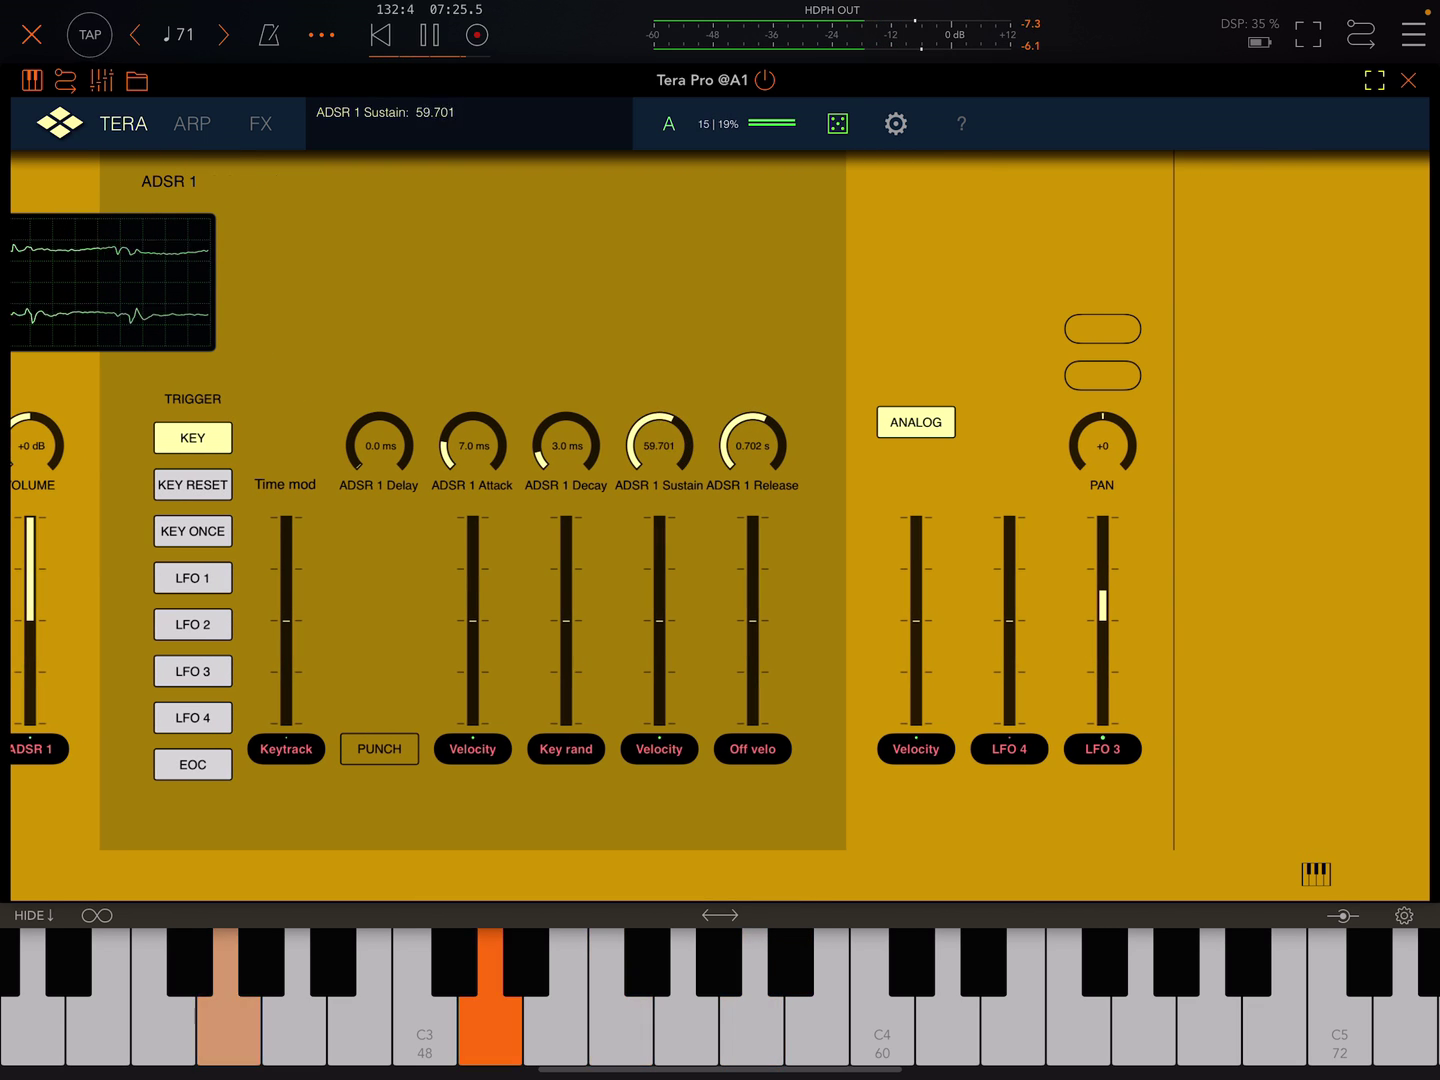
scroll(720, 506, left, 4)
mouse_move(691, 446)
mouse_down()
mouse_move(690, 428)
mouse_move(723, 428)
mouse_up()
scroll(720, 506, left, 1)
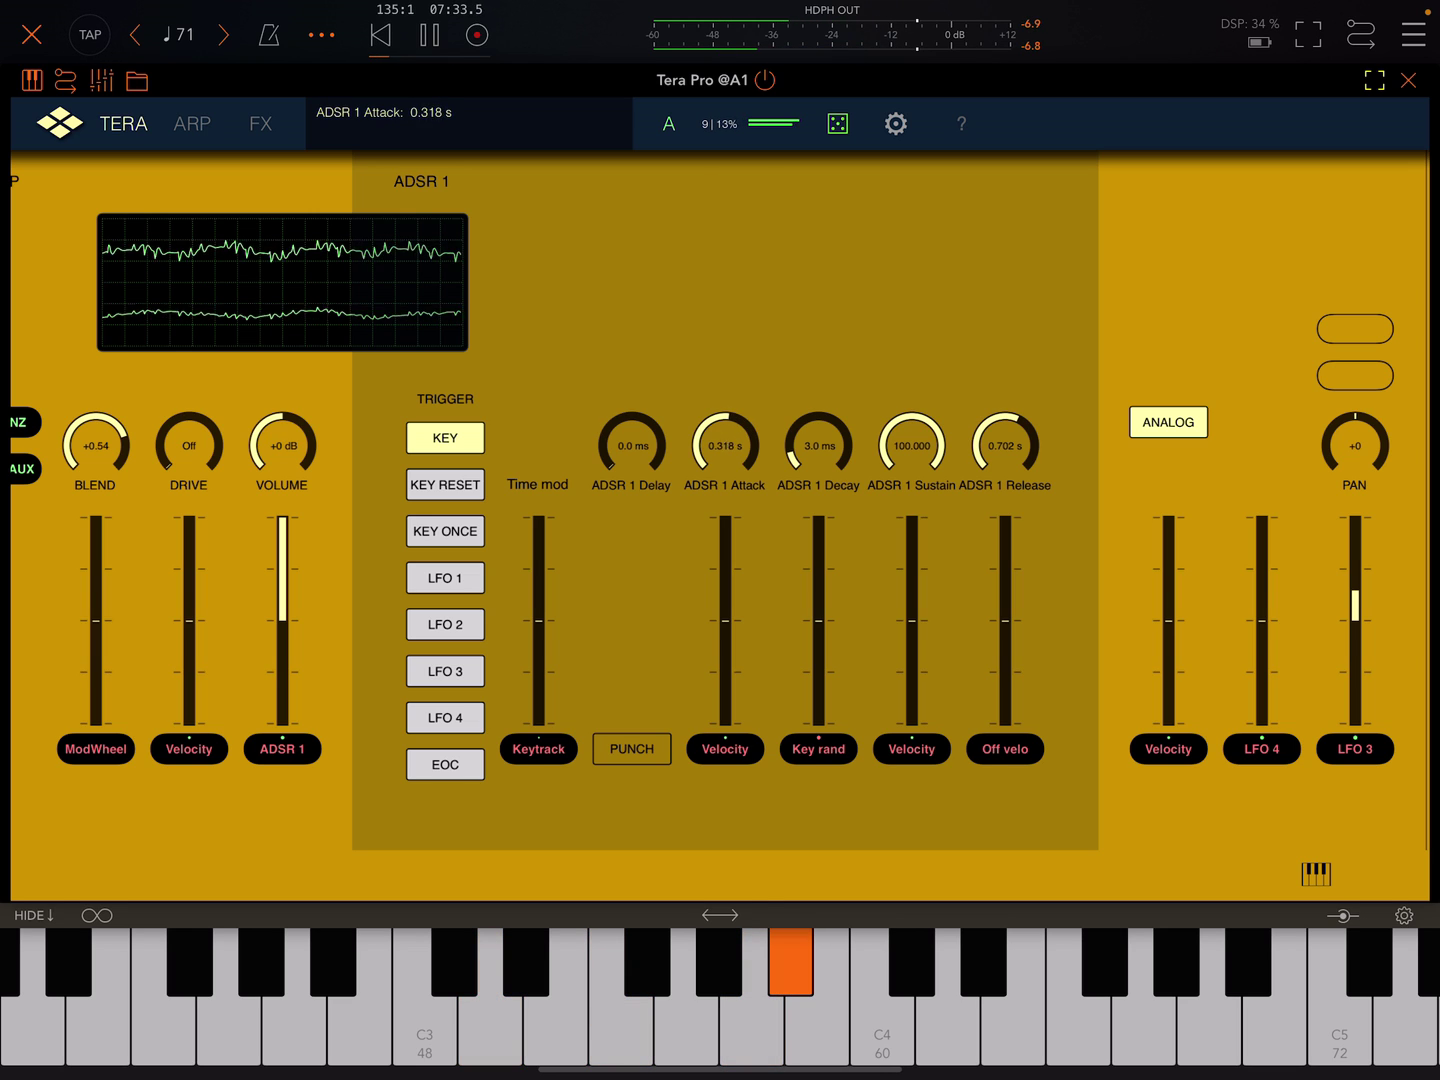
drag(724, 446, 724, 461)
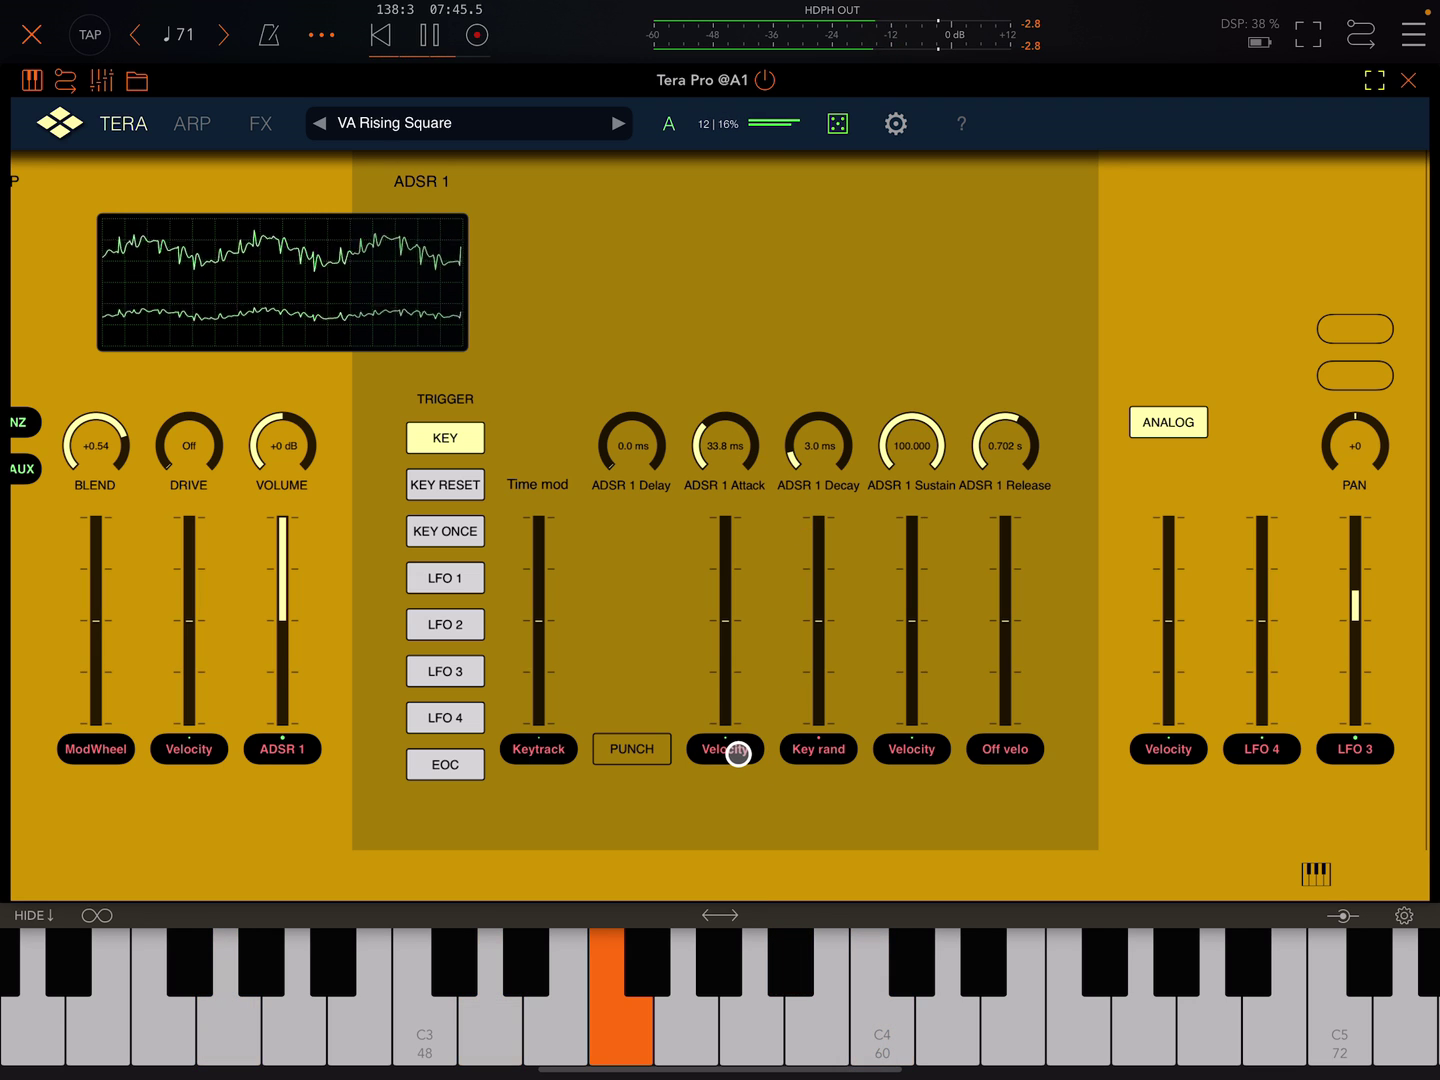
click(737, 753)
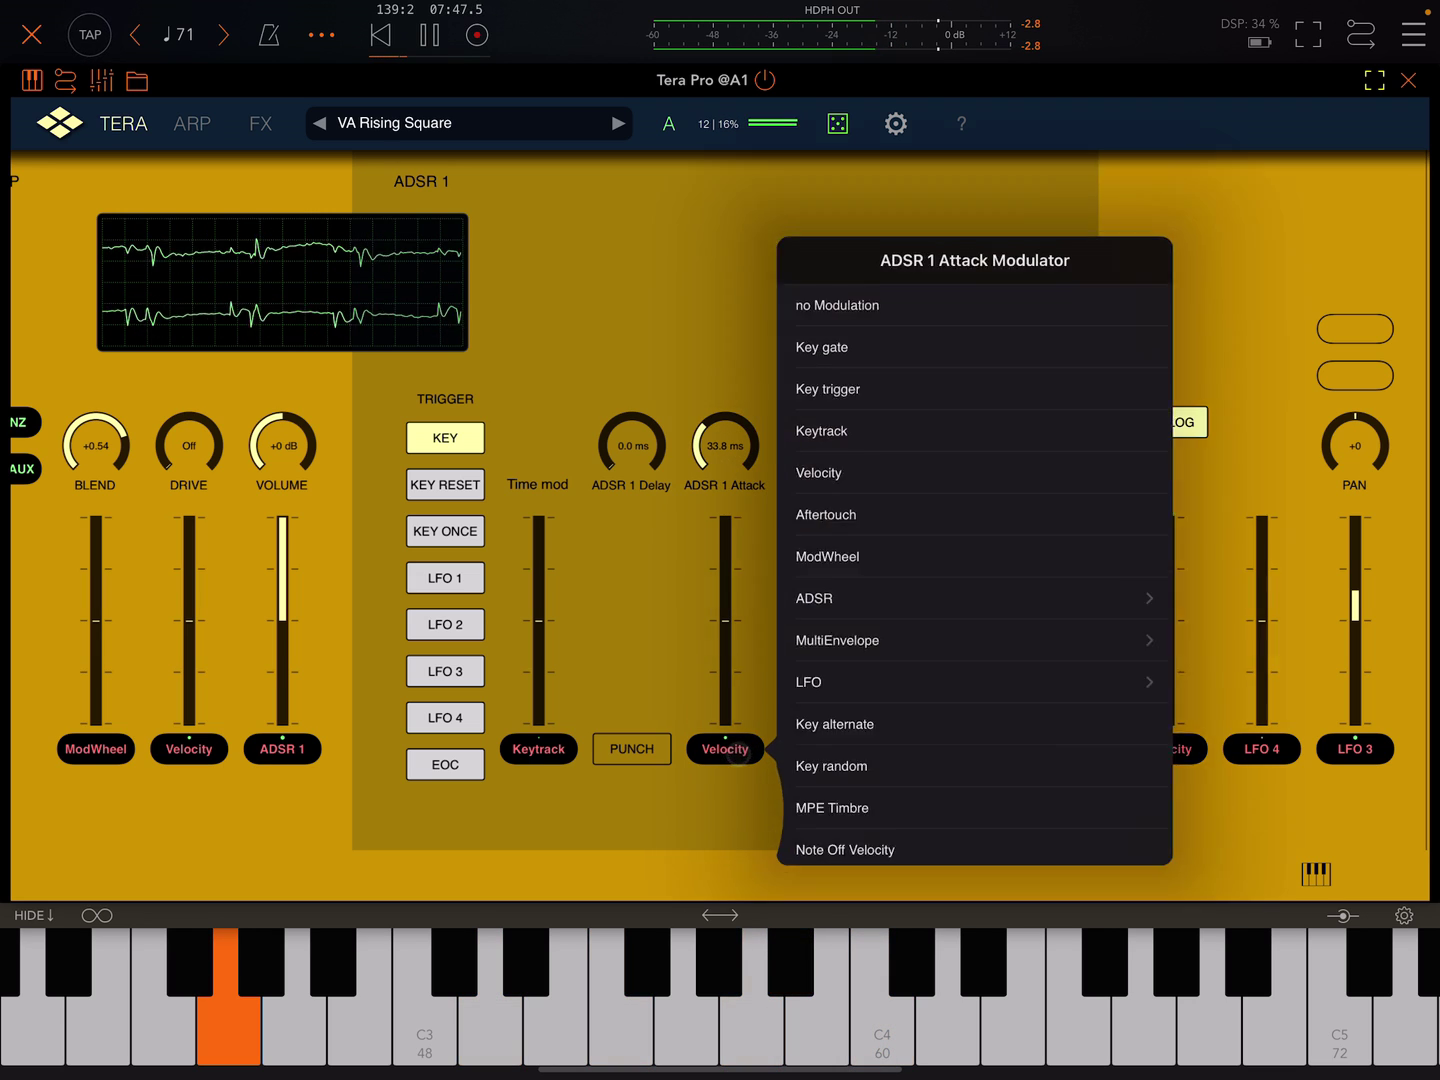
scroll(997, 563, down, 3)
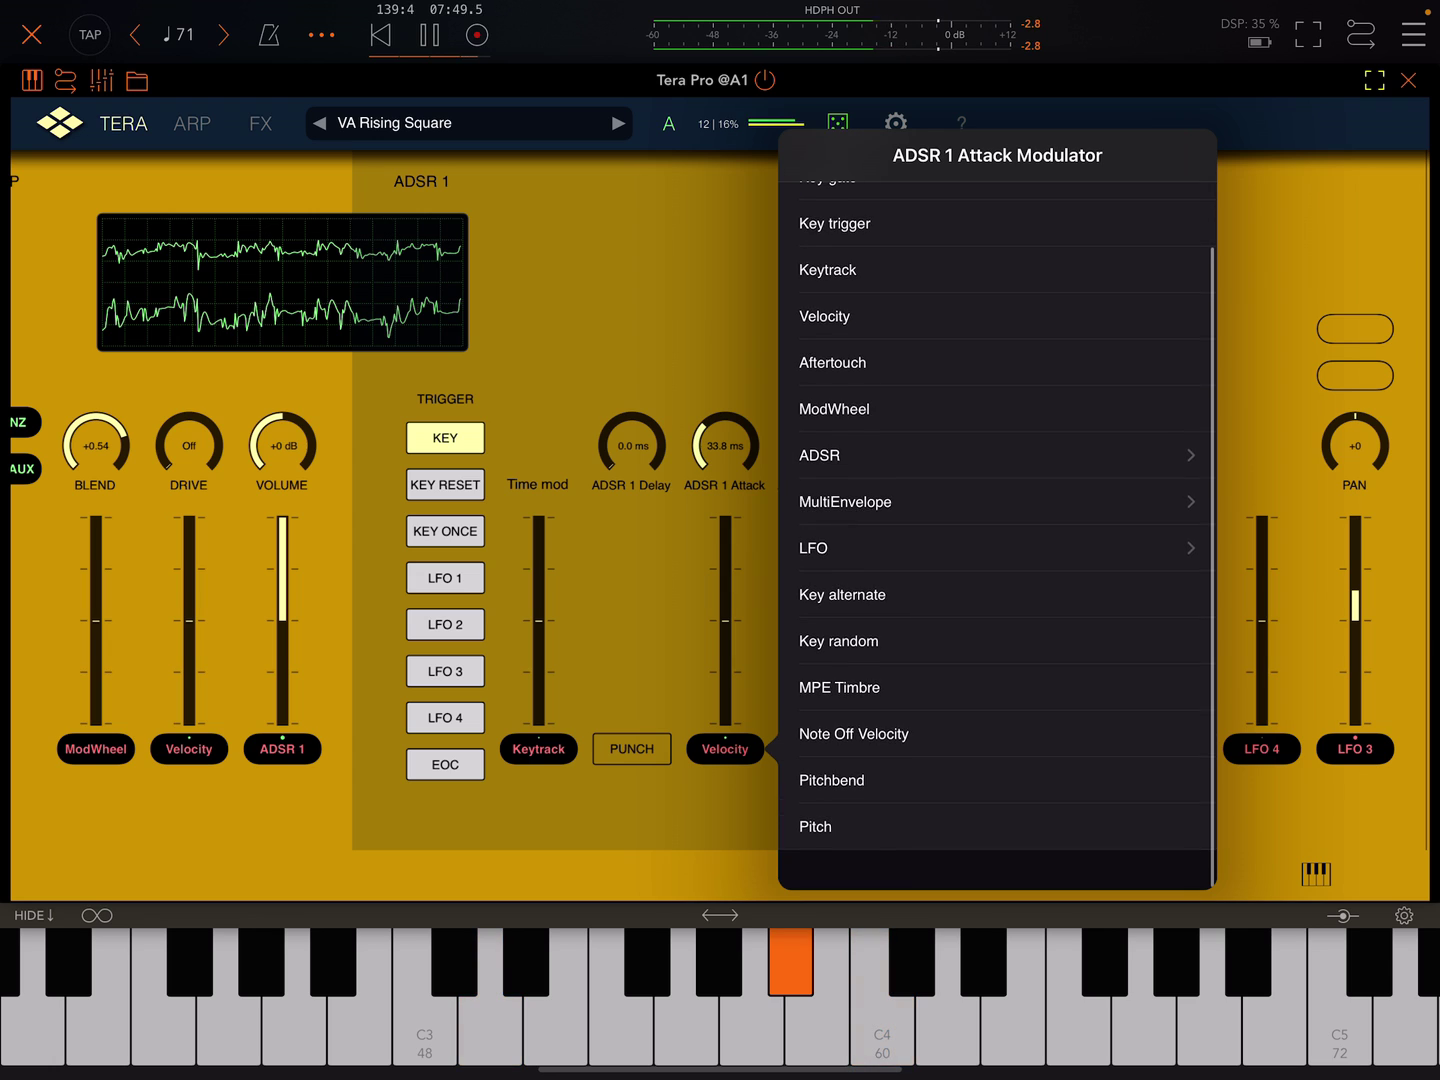
click(563, 282)
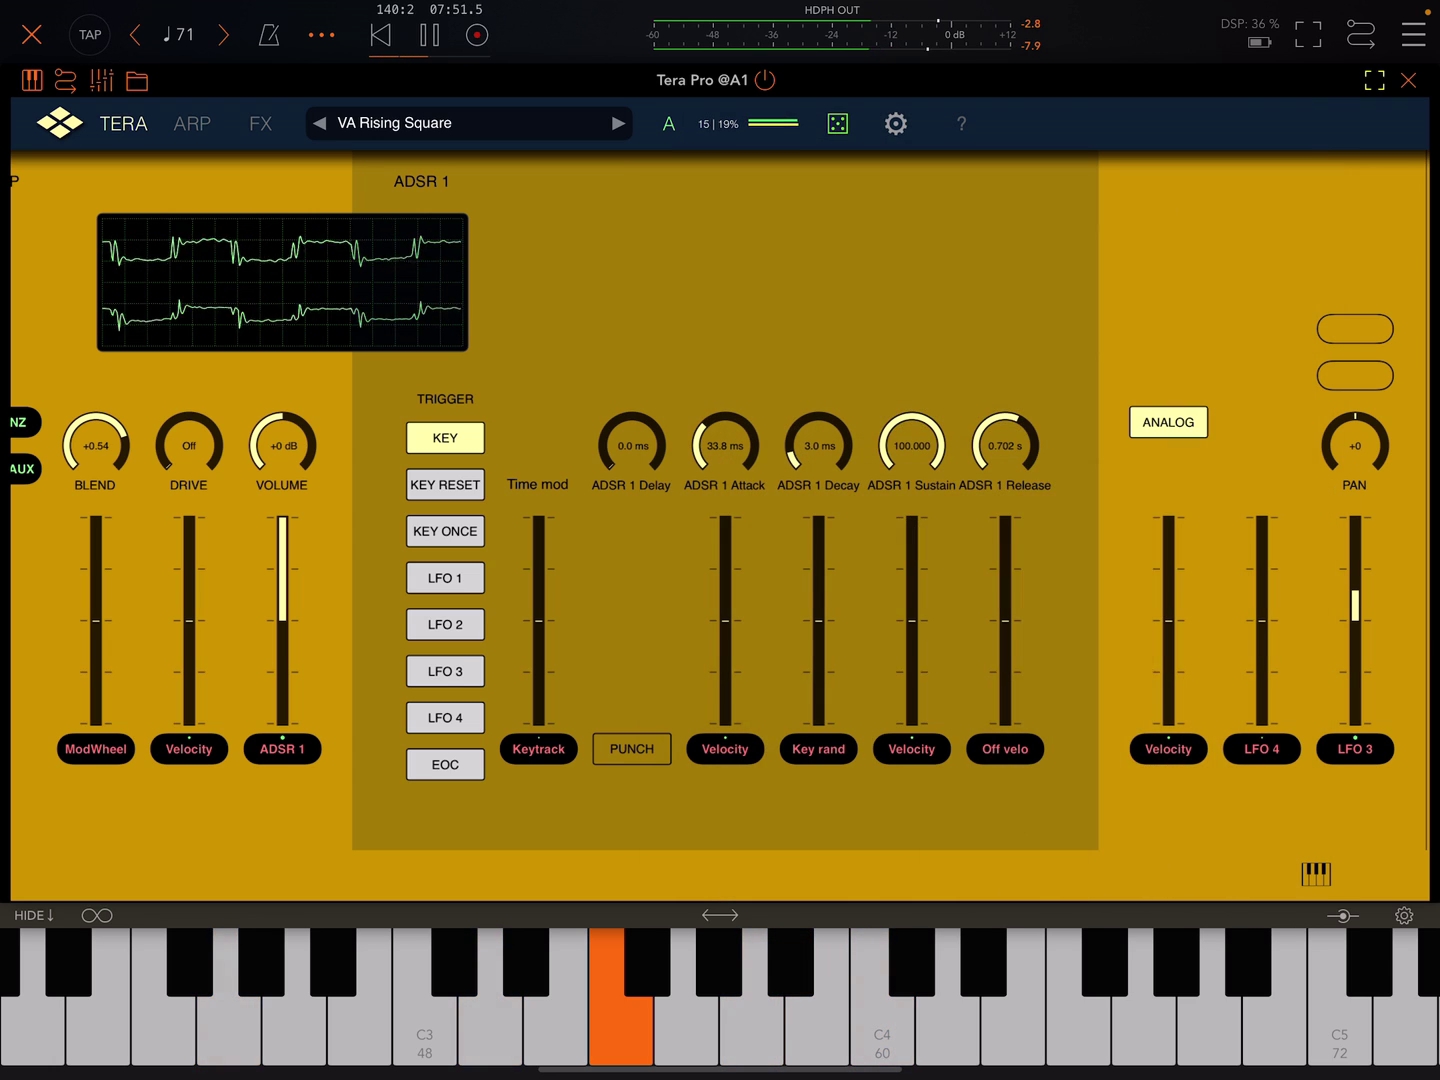
scroll(721, 506, left, 10)
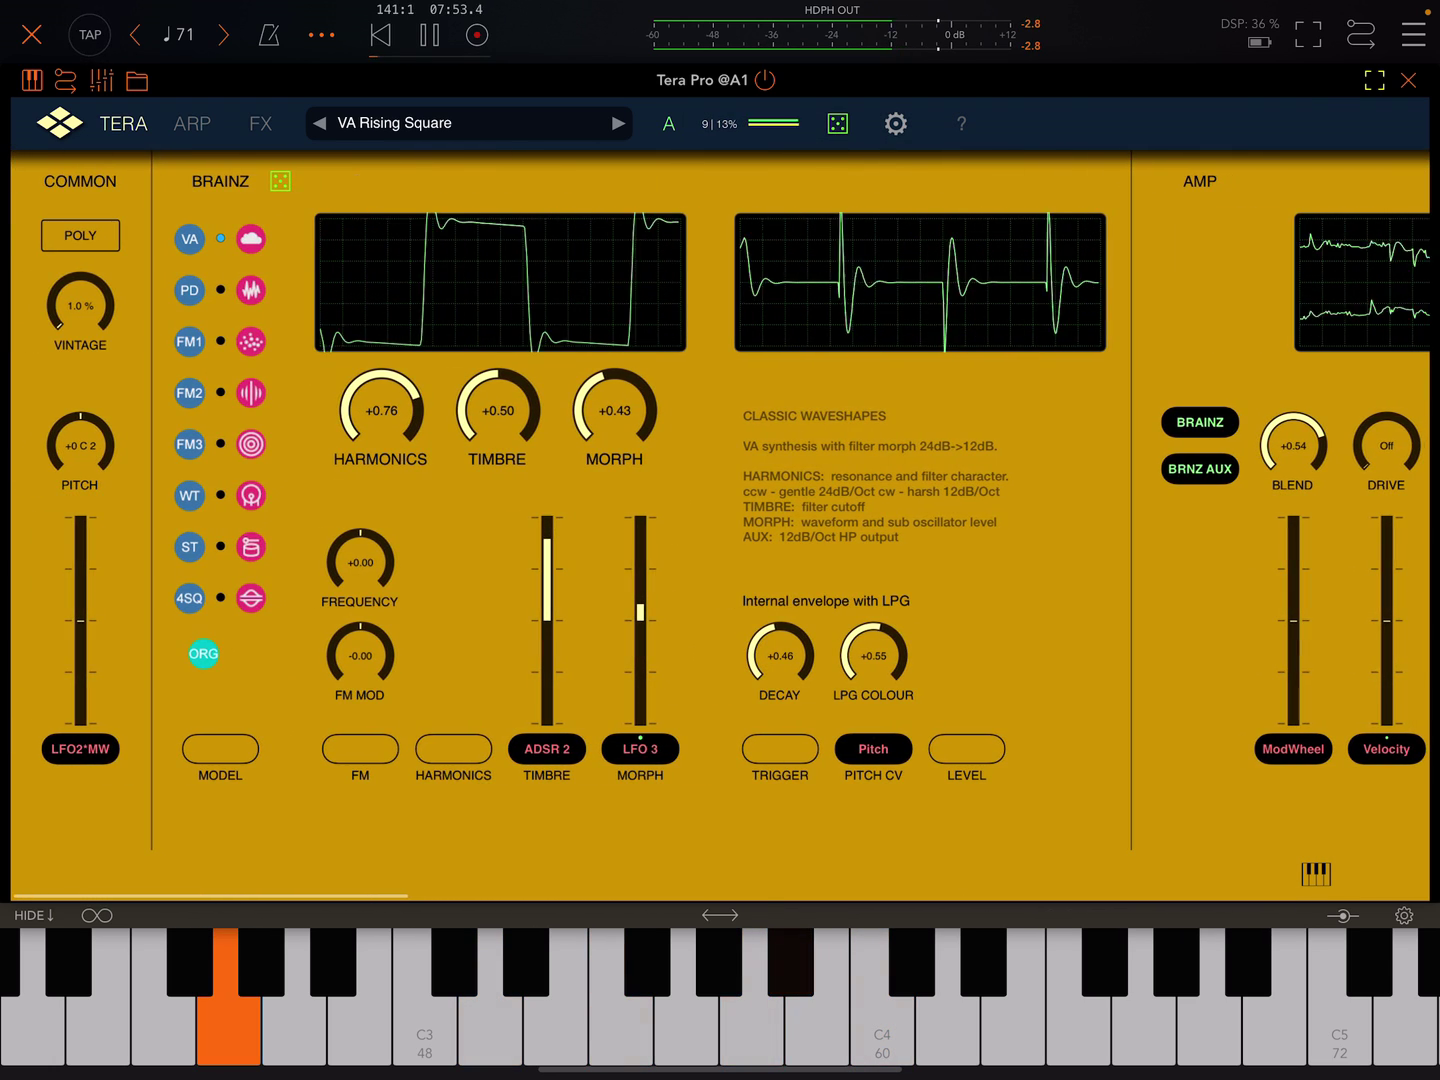
Step: Audition PD, FM1, FM2, WT, ST and 4SQ, finish on FM Bank 3, and play a note
click(189, 289)
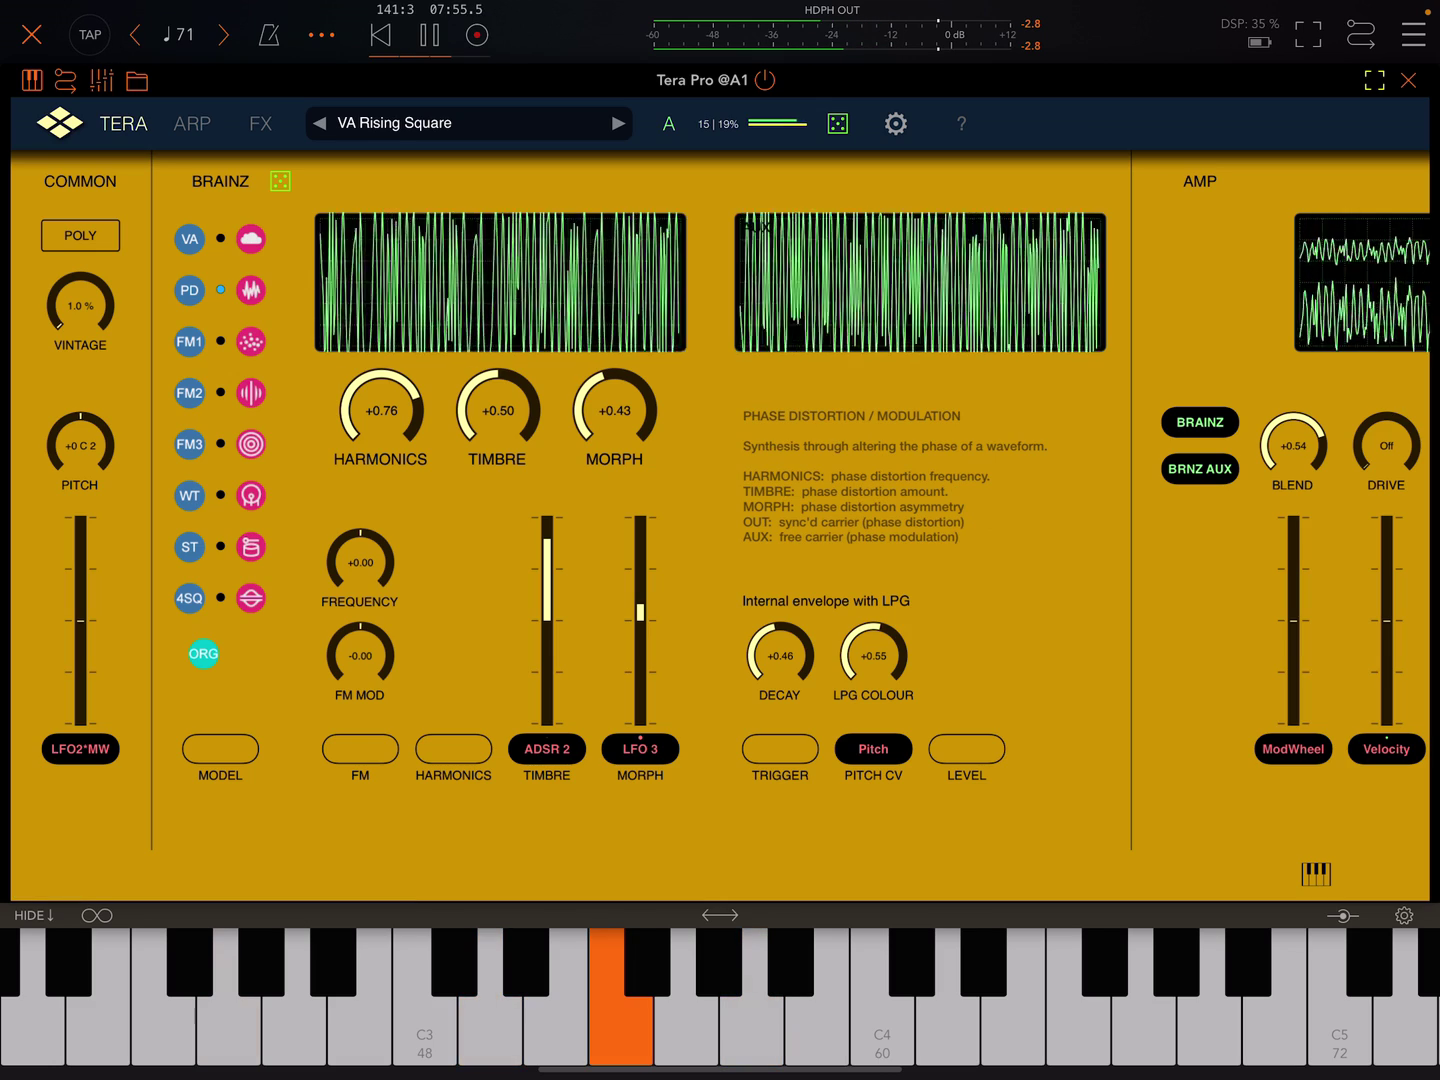
click(189, 341)
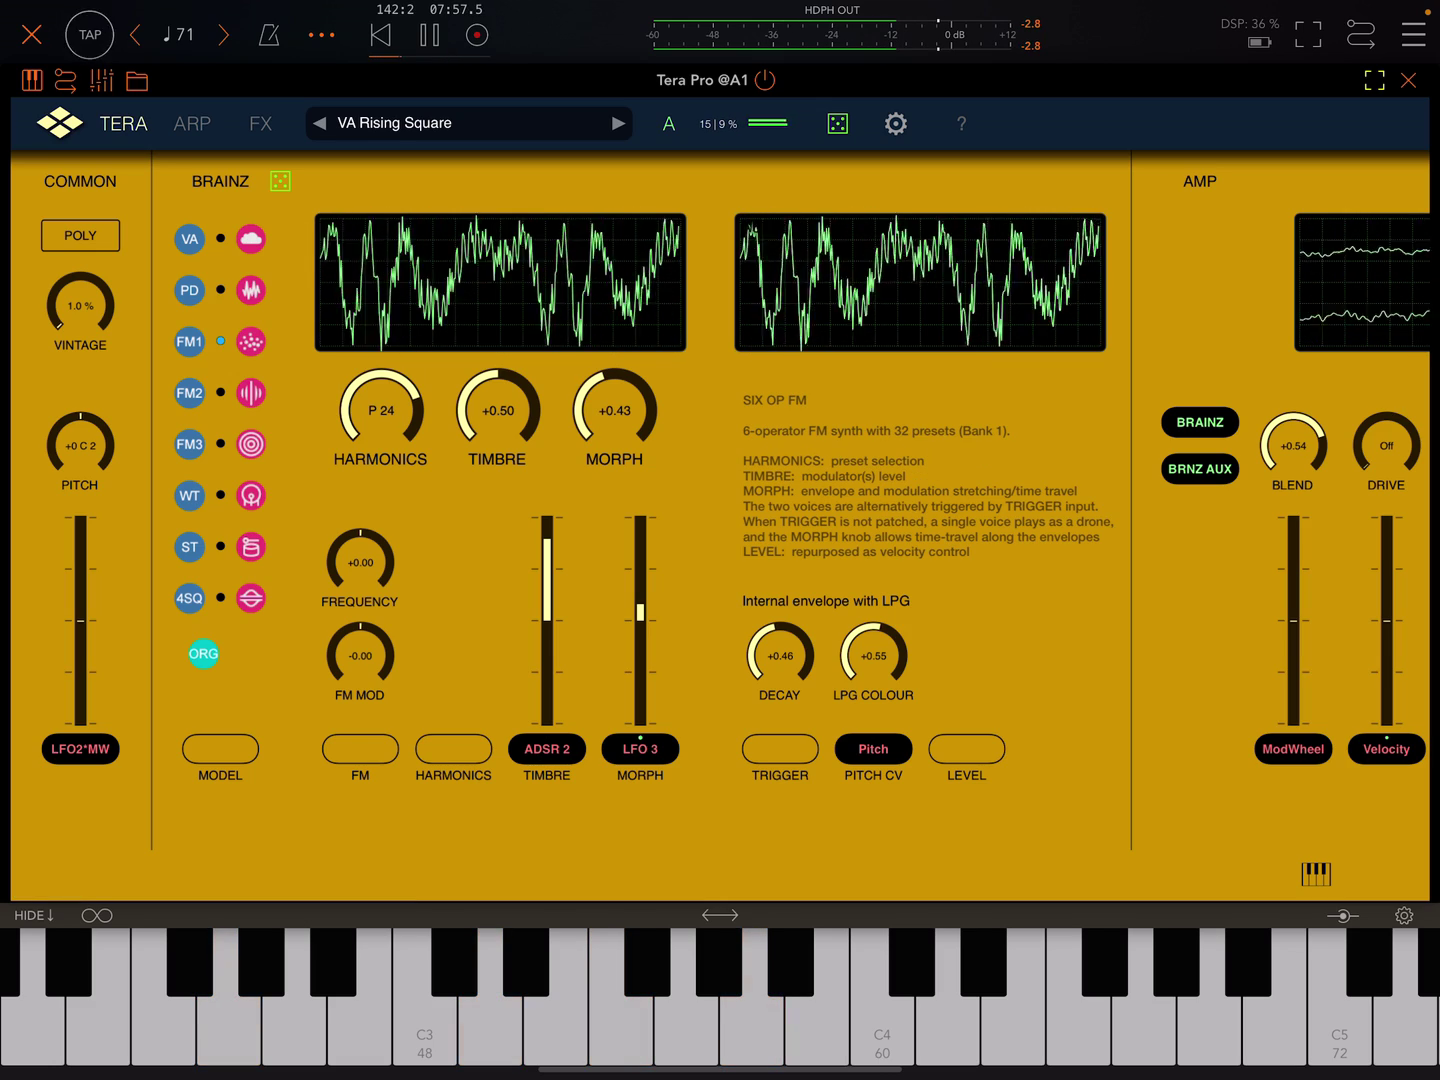
click(189, 392)
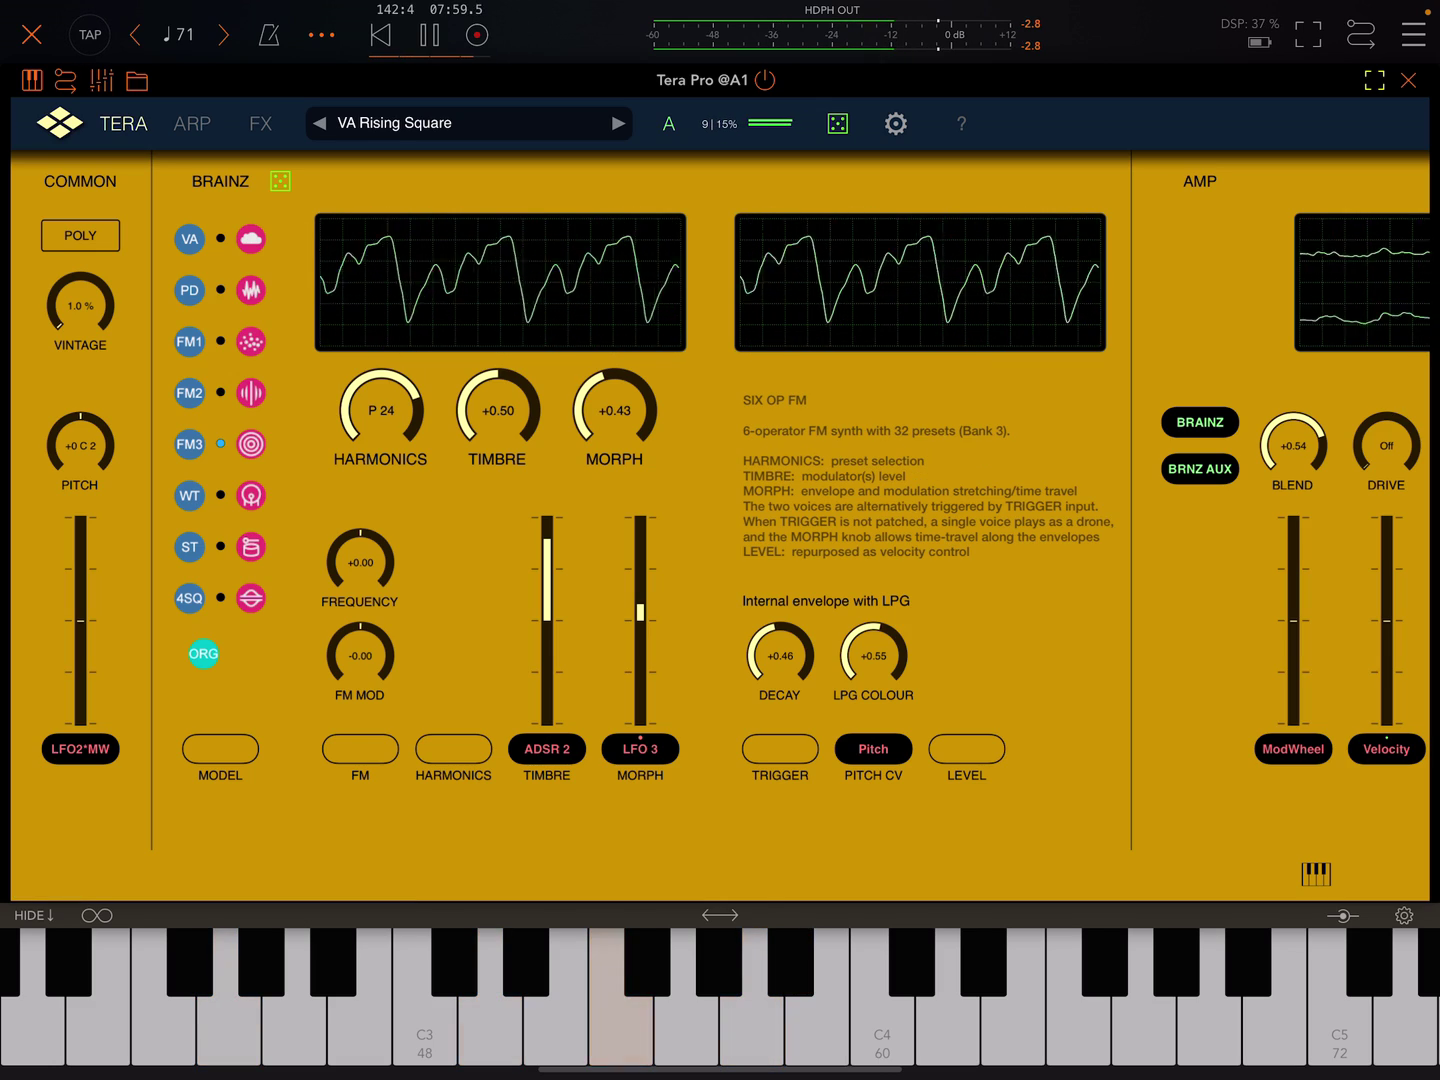
click(189, 495)
click(189, 546)
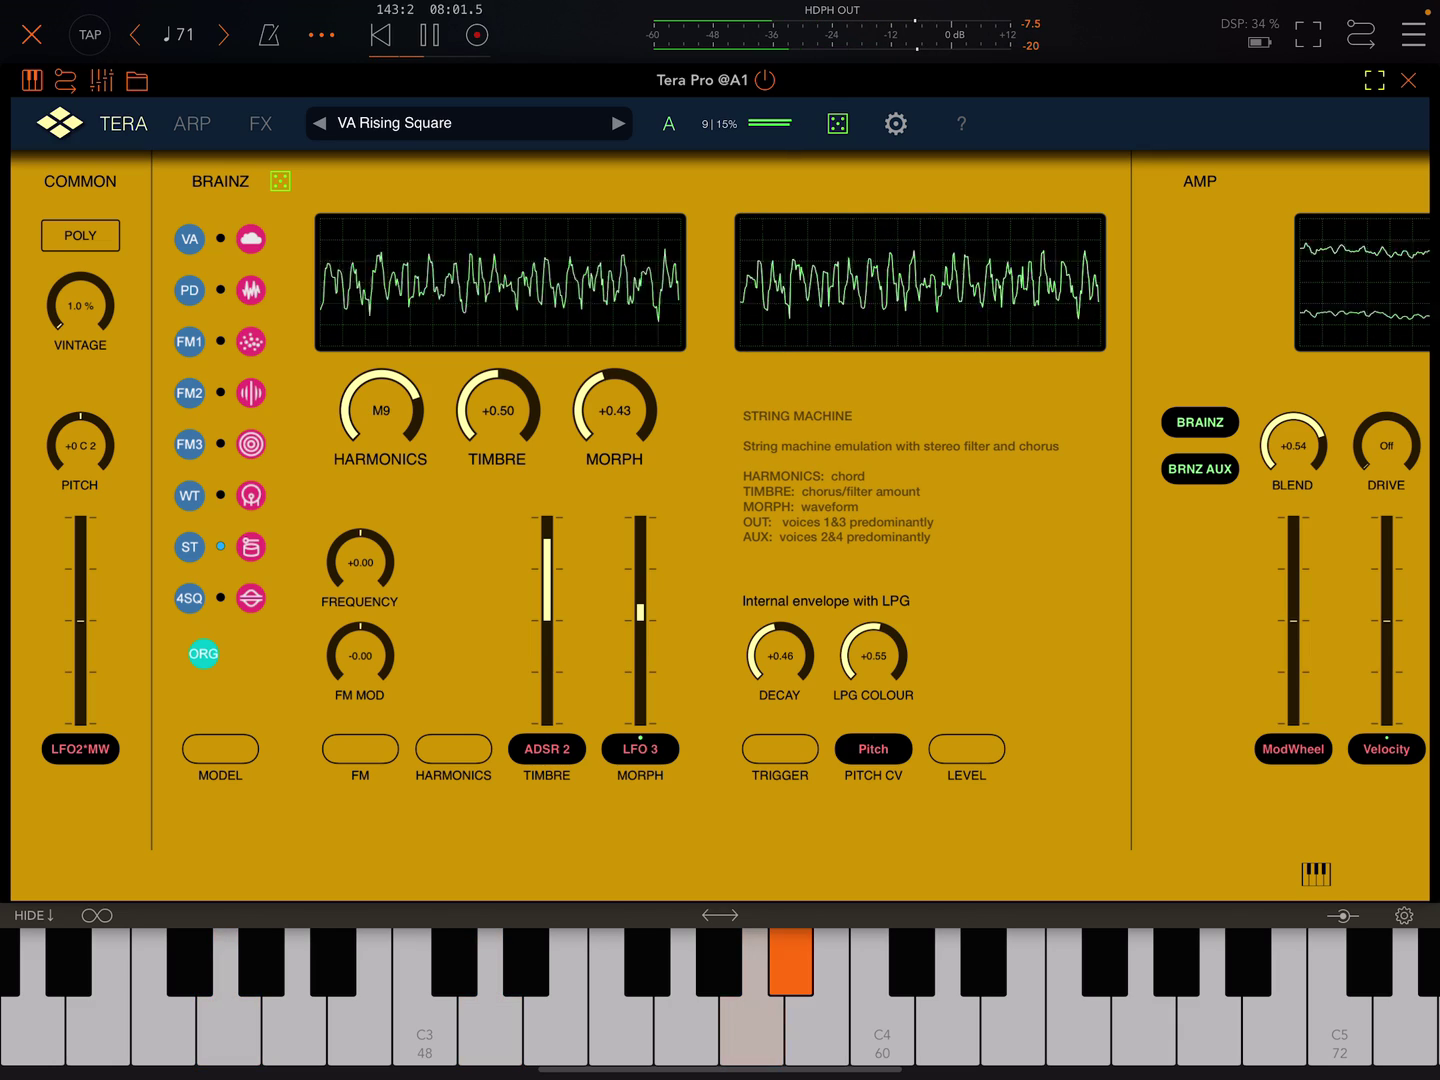
click(189, 598)
click(189, 495)
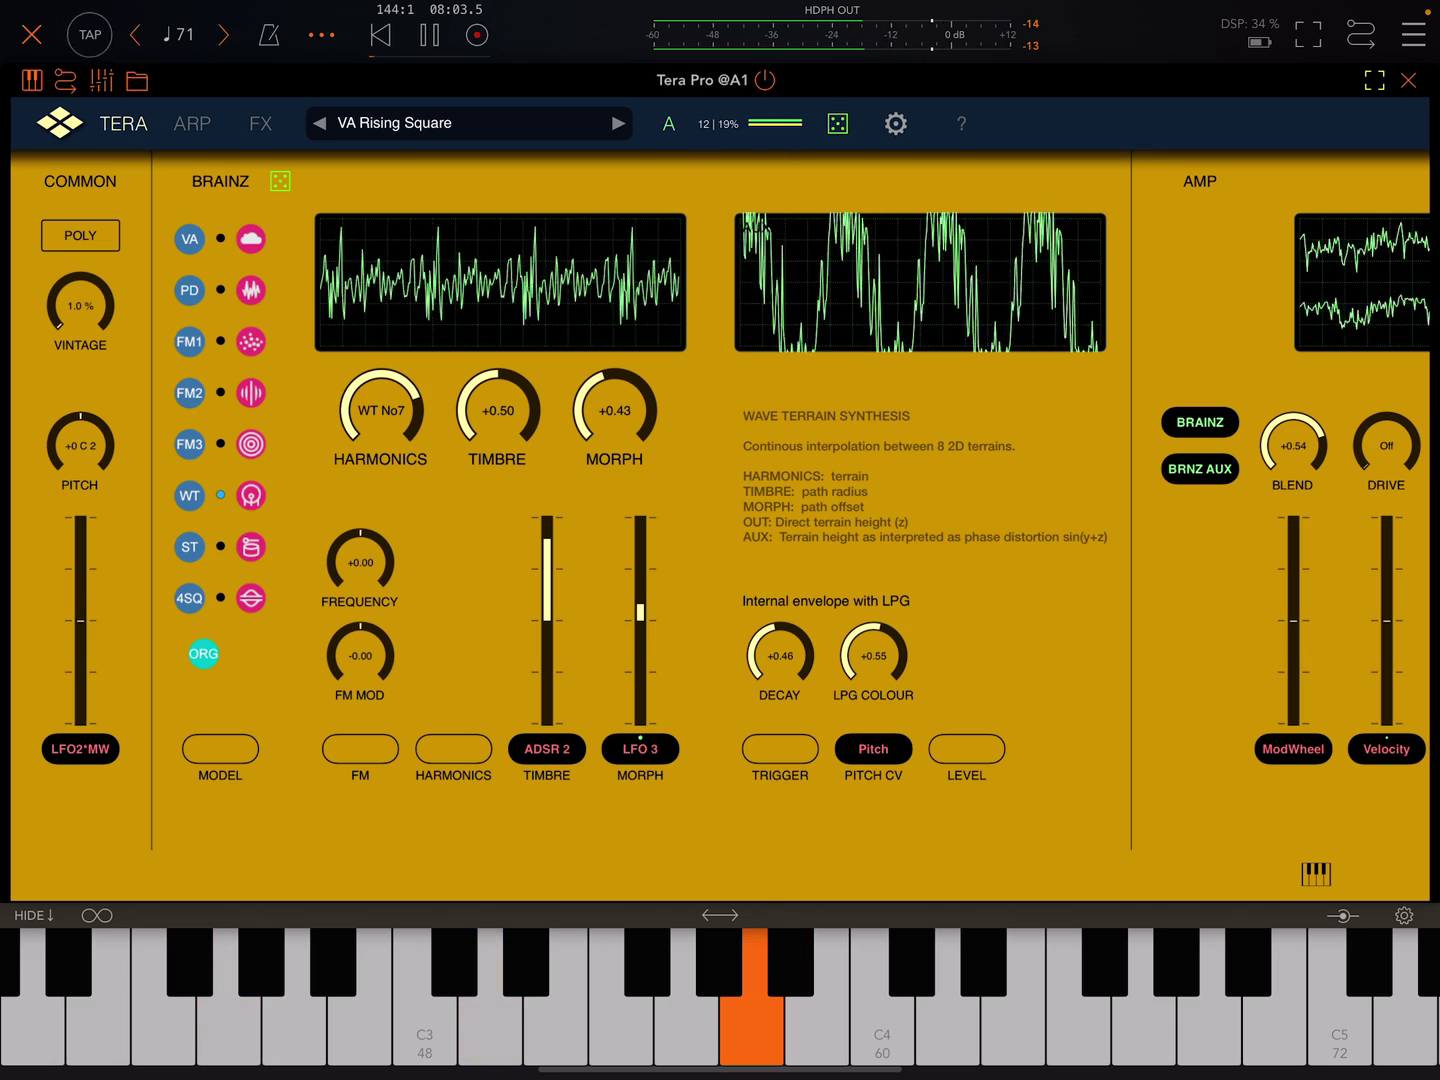
click(189, 444)
click(751, 1012)
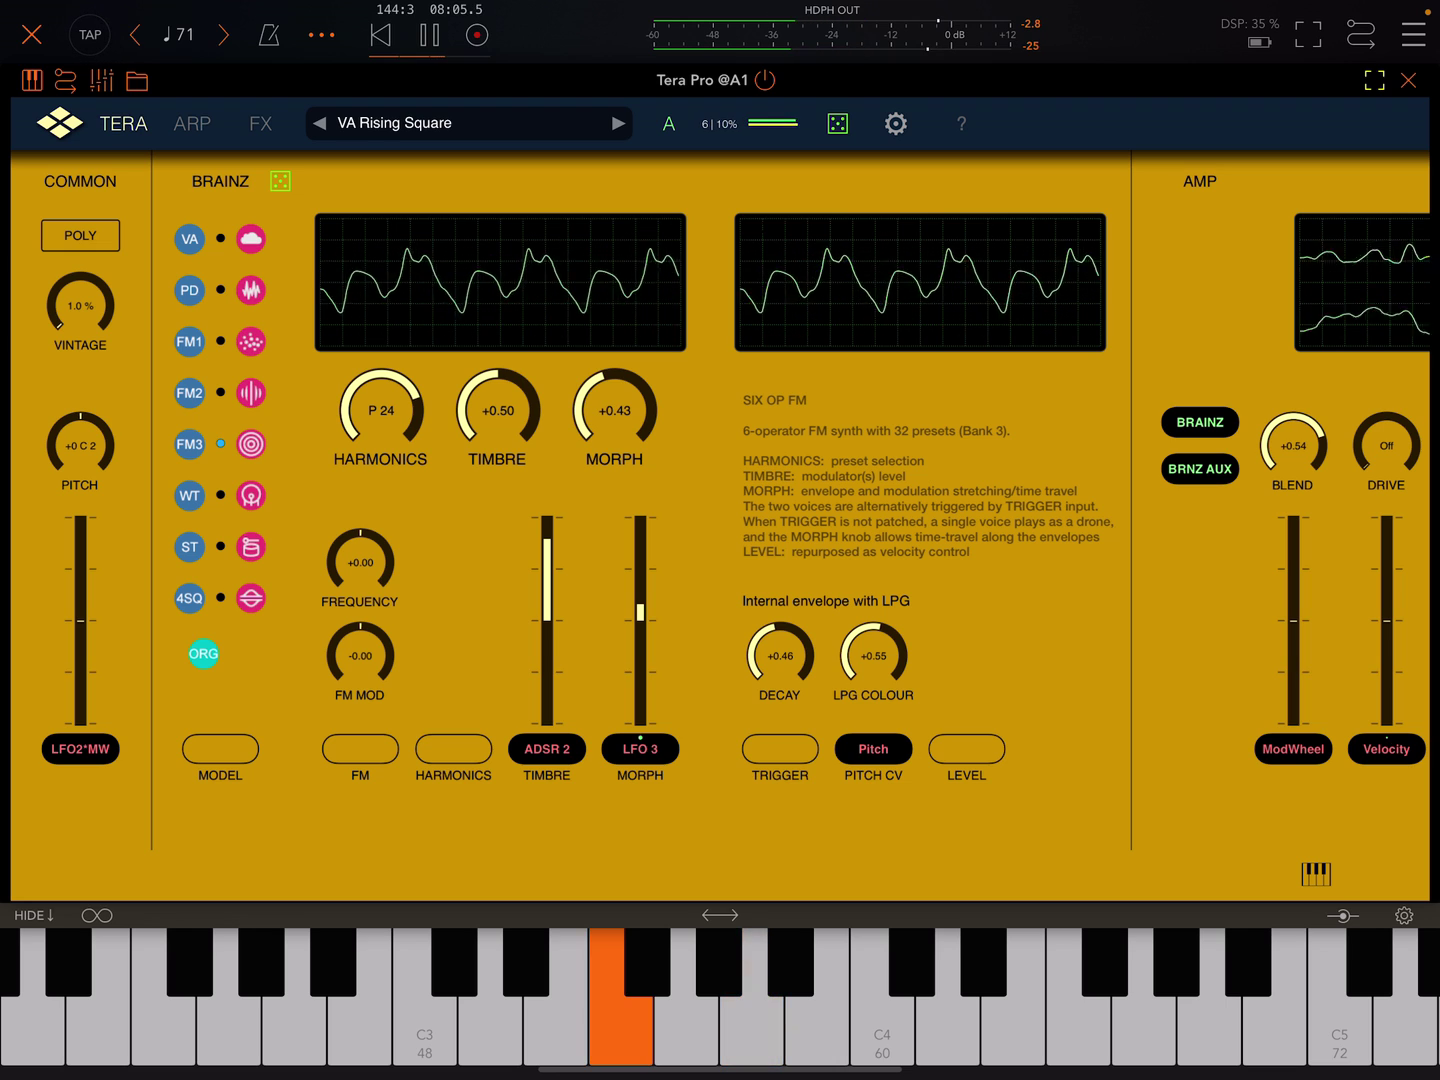
Step: Audition two FM notes, set the LPG decay to +0.44 and colour, then open BrainZ II presets
click(752, 1012)
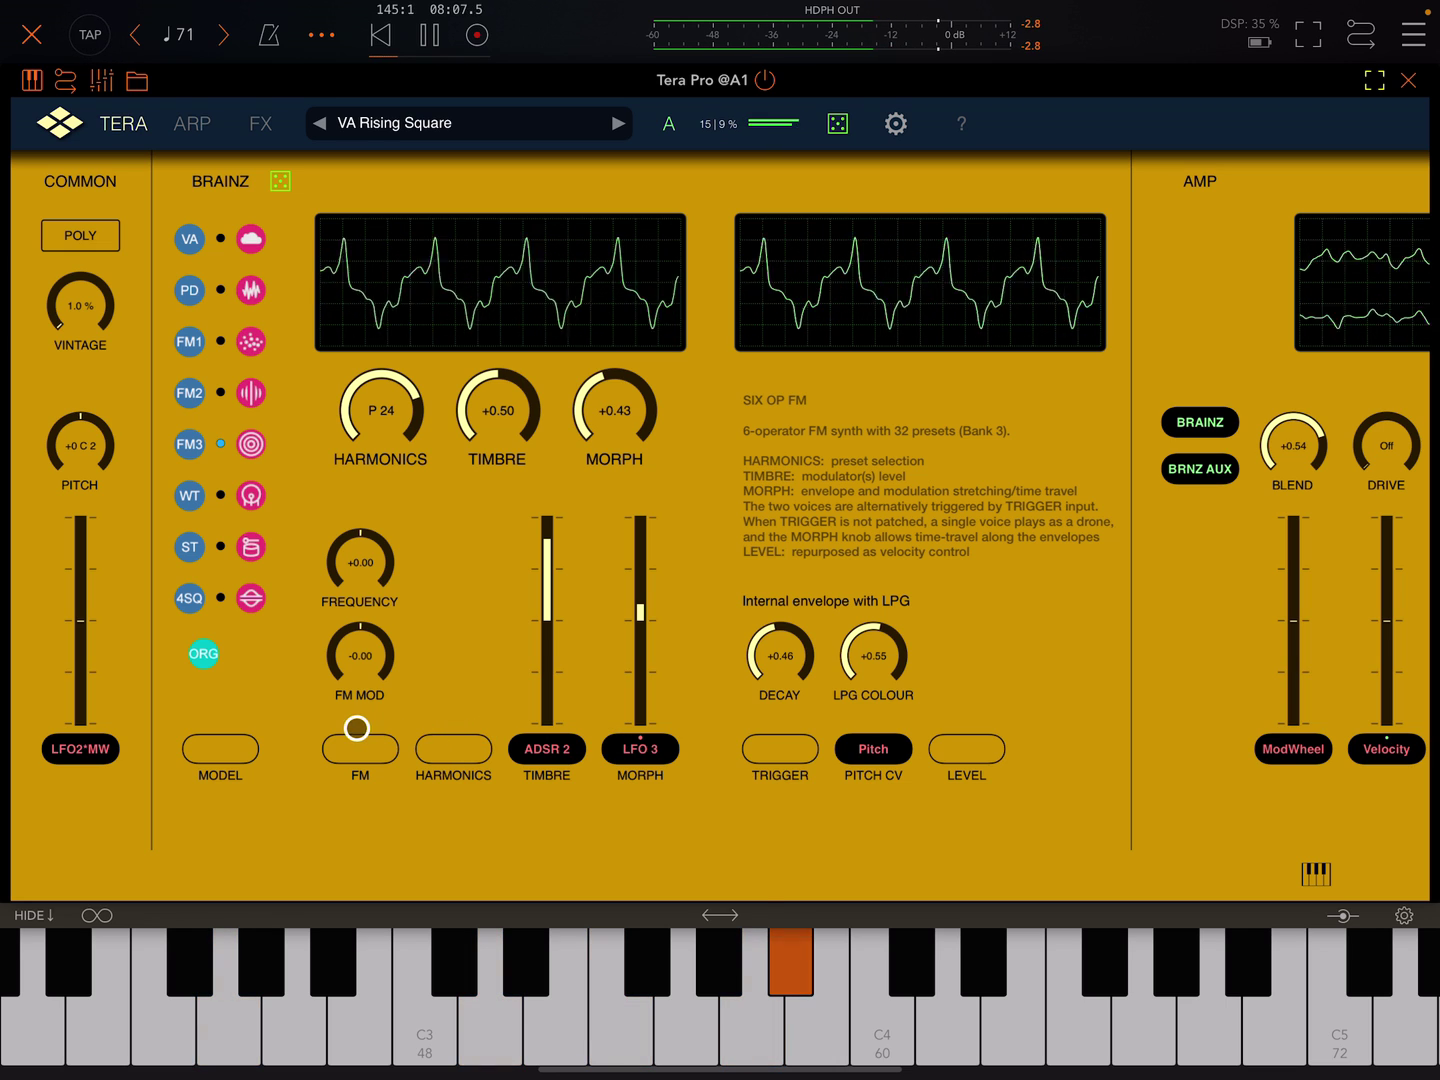
click(882, 1013)
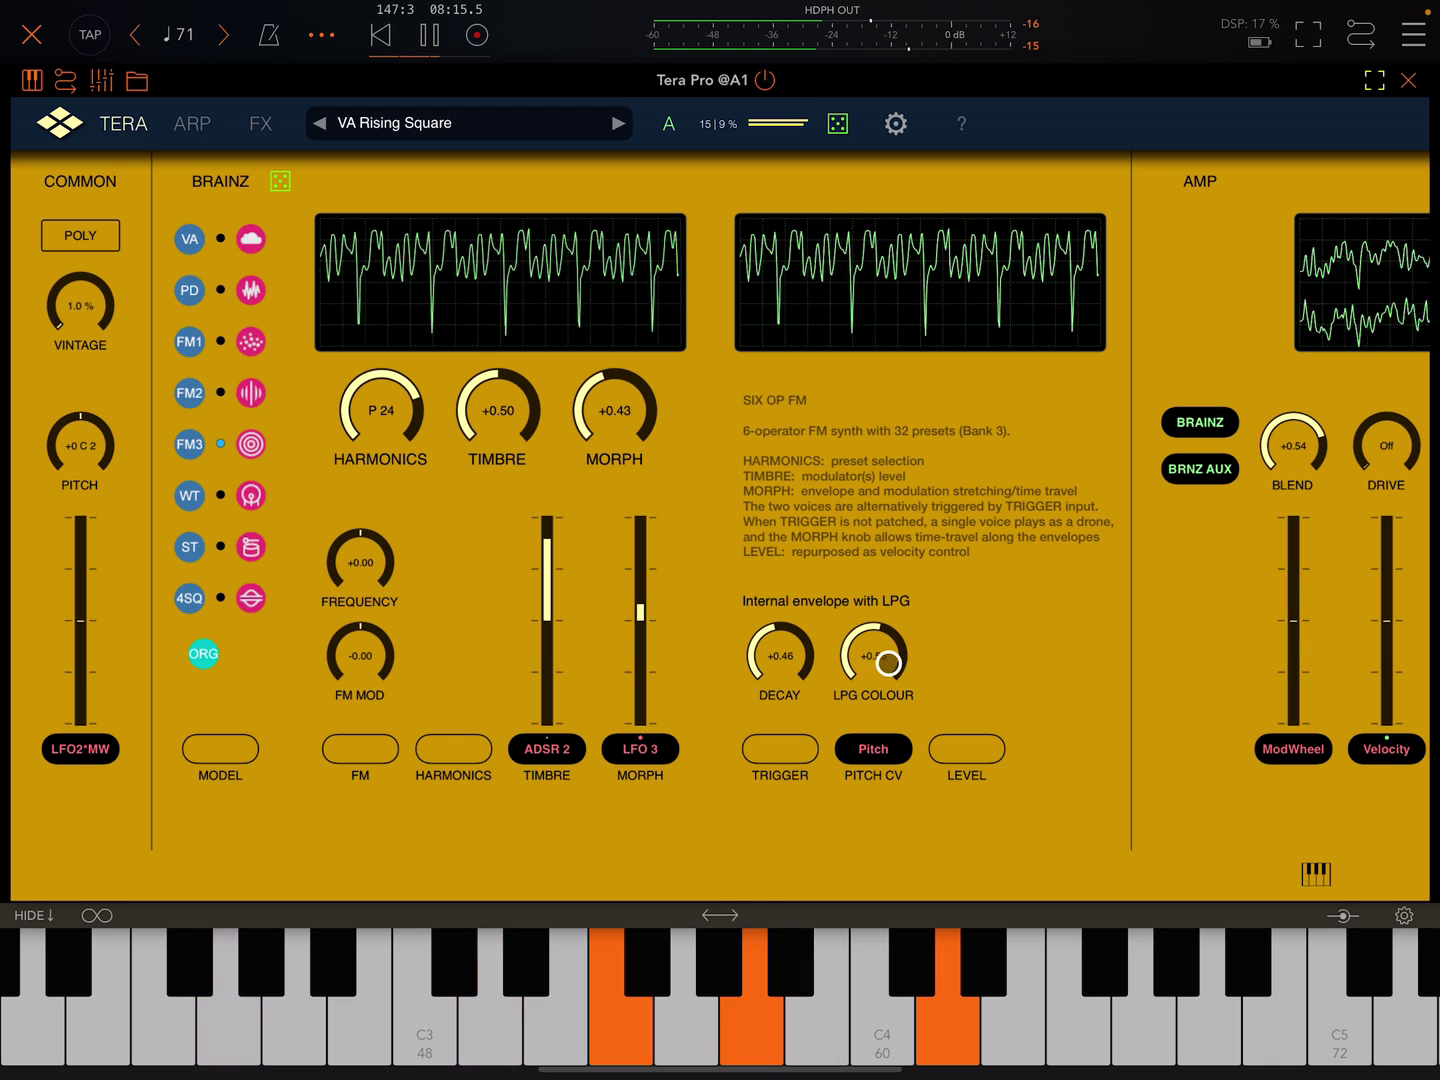
drag(874, 662, 823, 656)
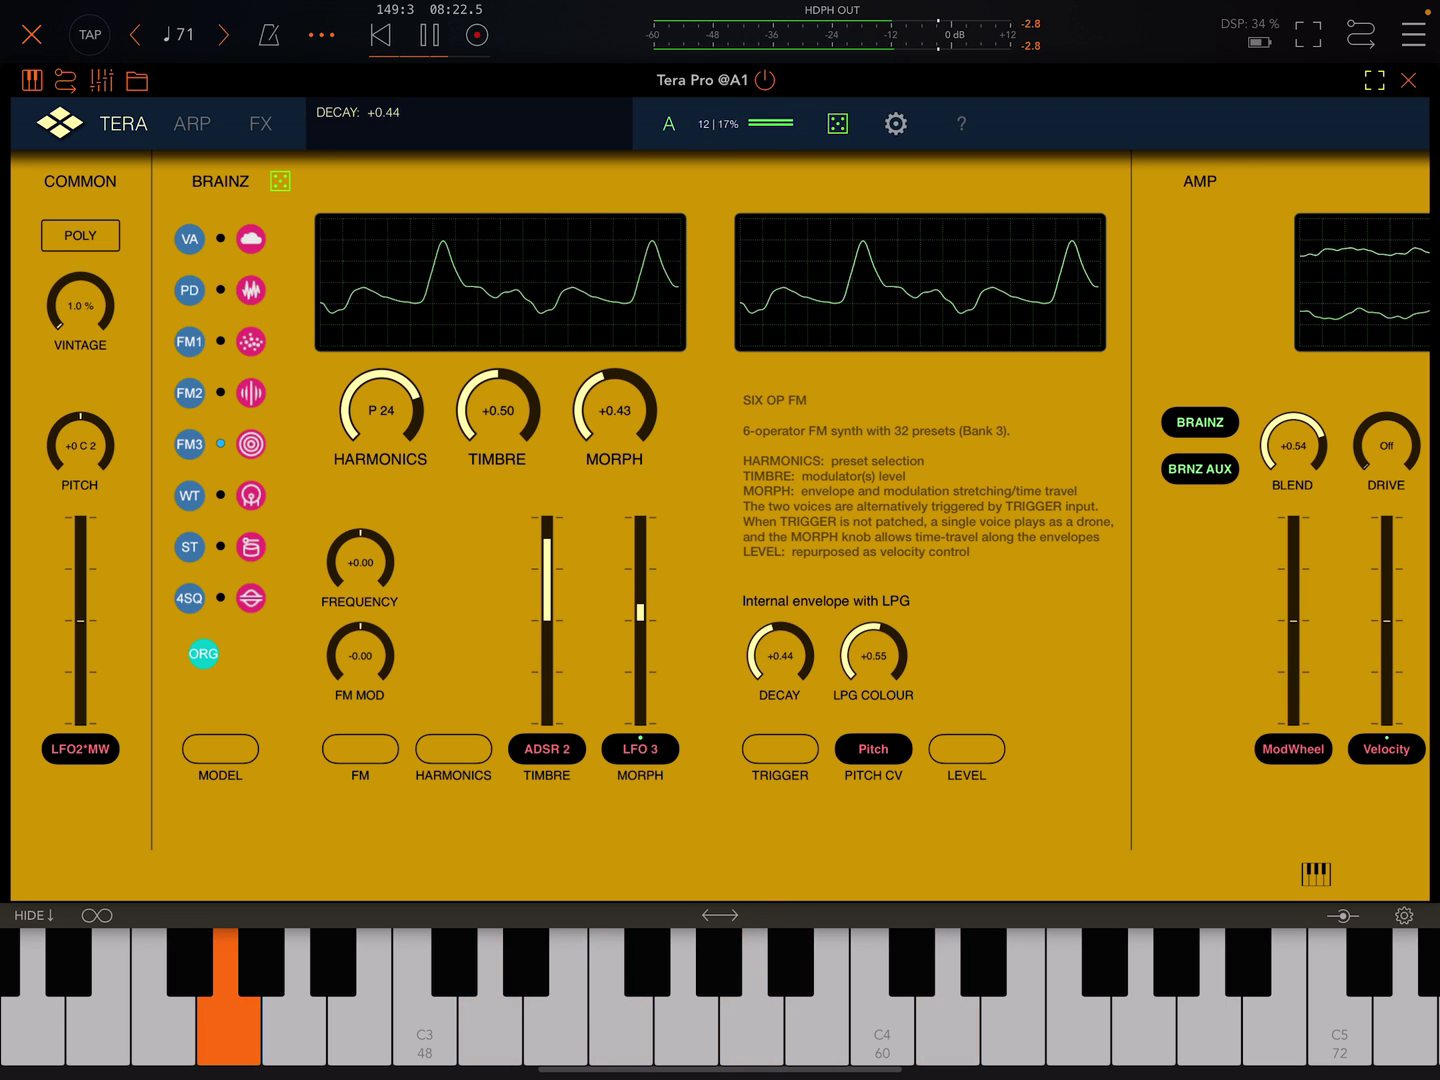
click(743, 124)
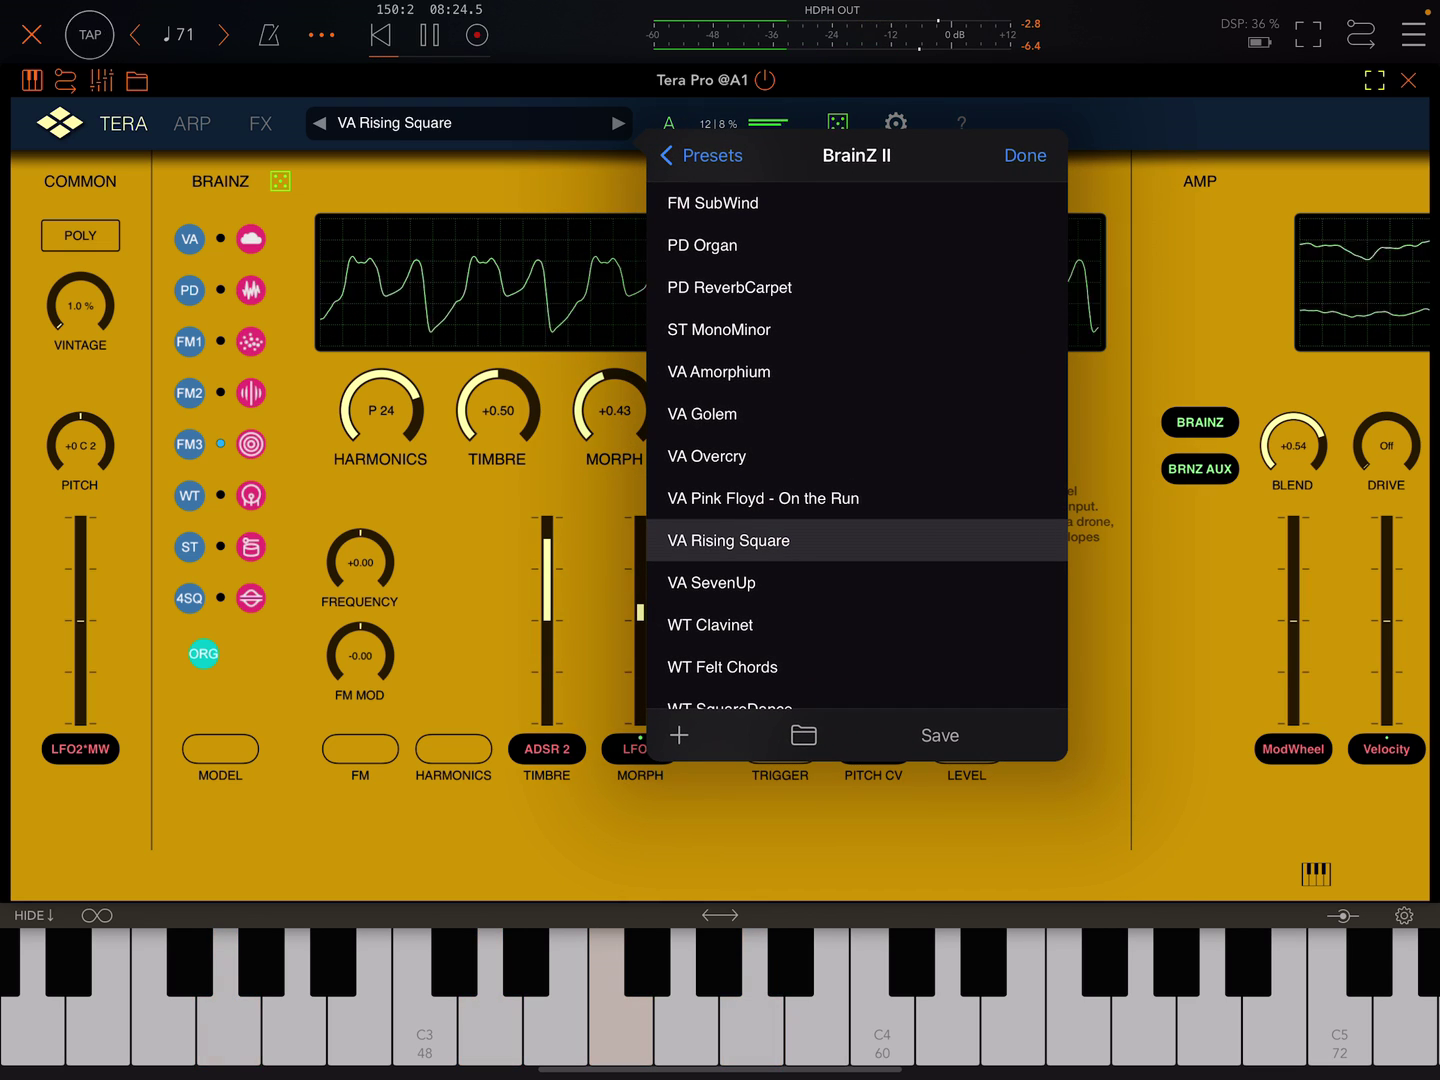
scroll(857, 507, down, 2)
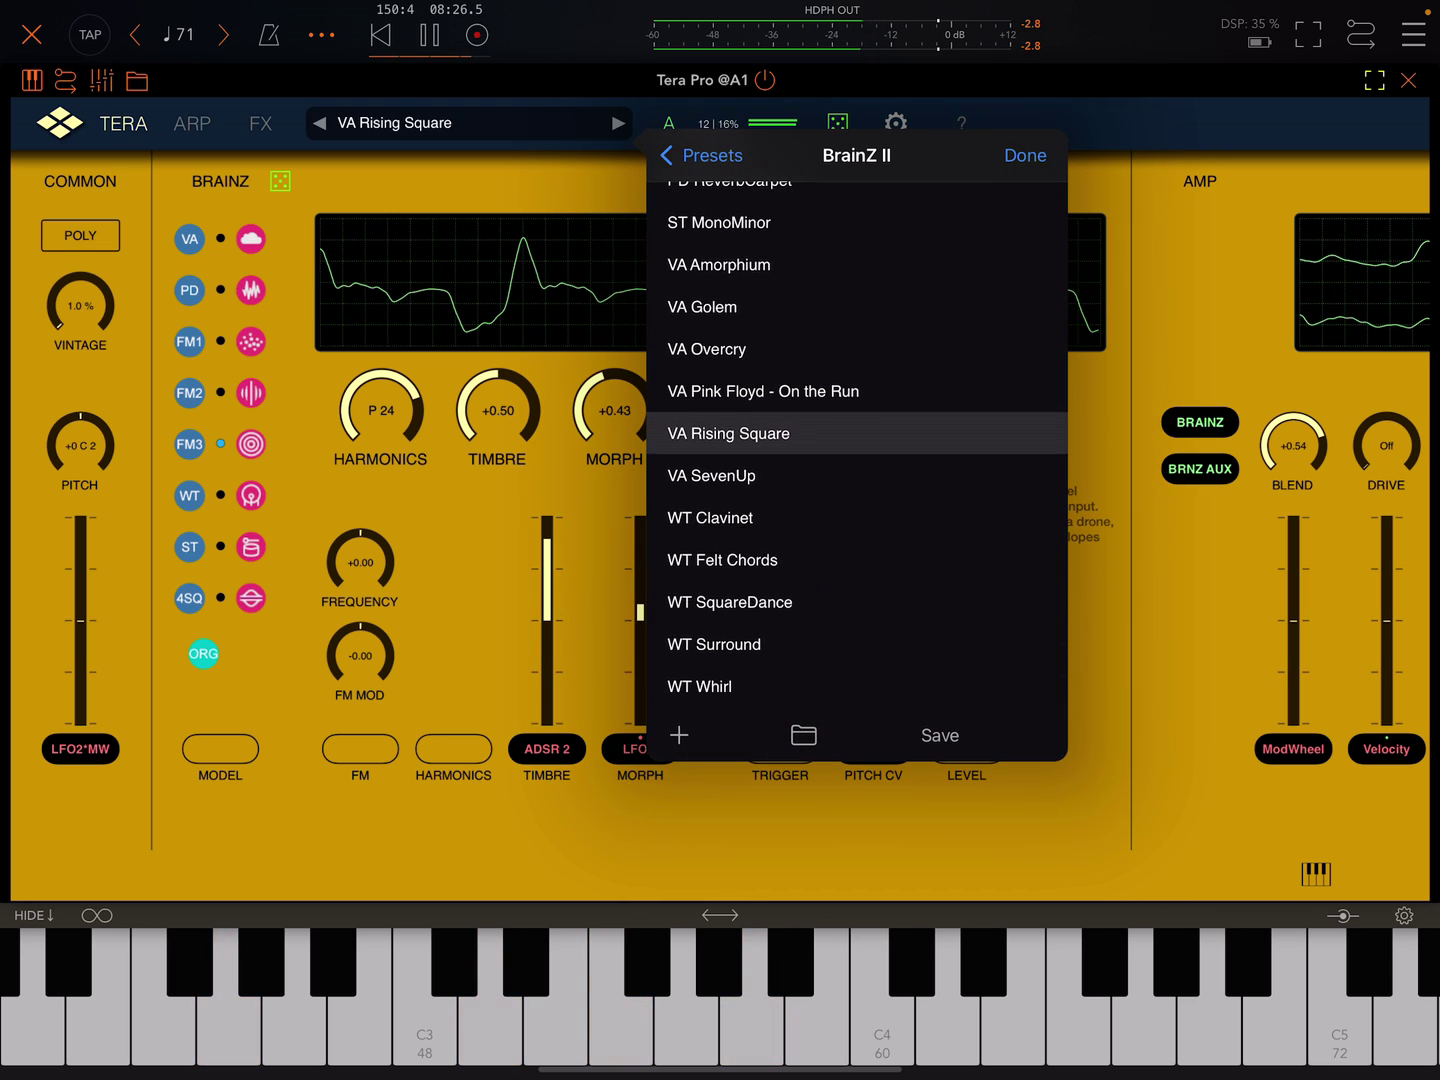
Step: Try WT Whirl, then settle on WT Surround and close the BrainZ II preset list
click(787, 688)
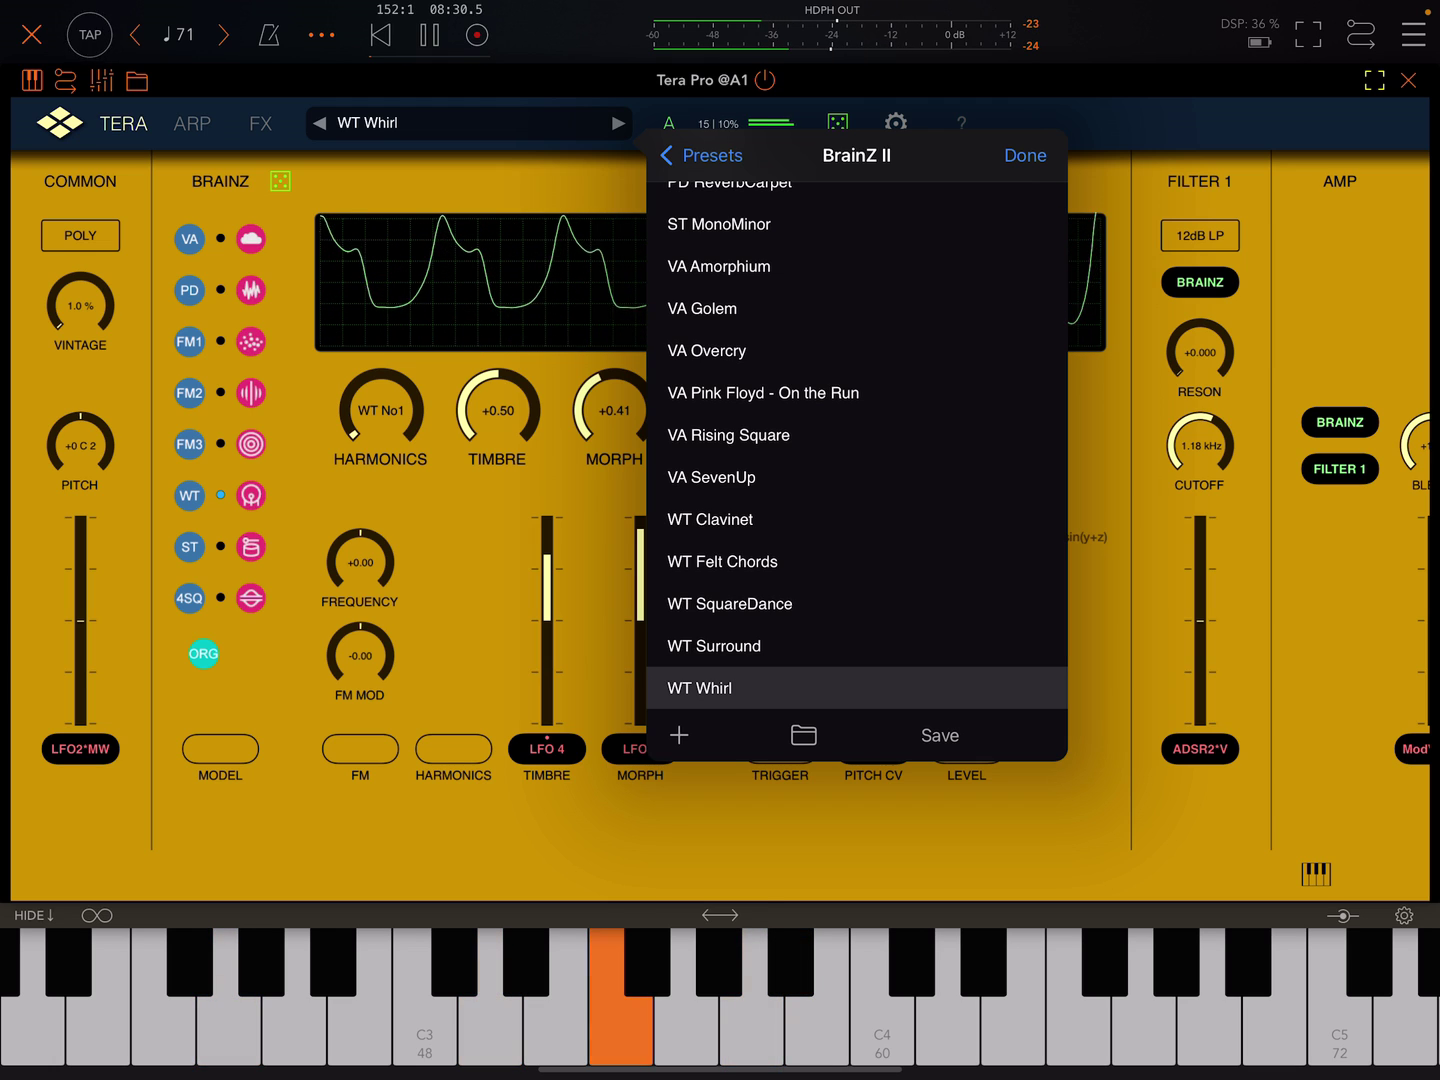
click(788, 646)
click(1025, 155)
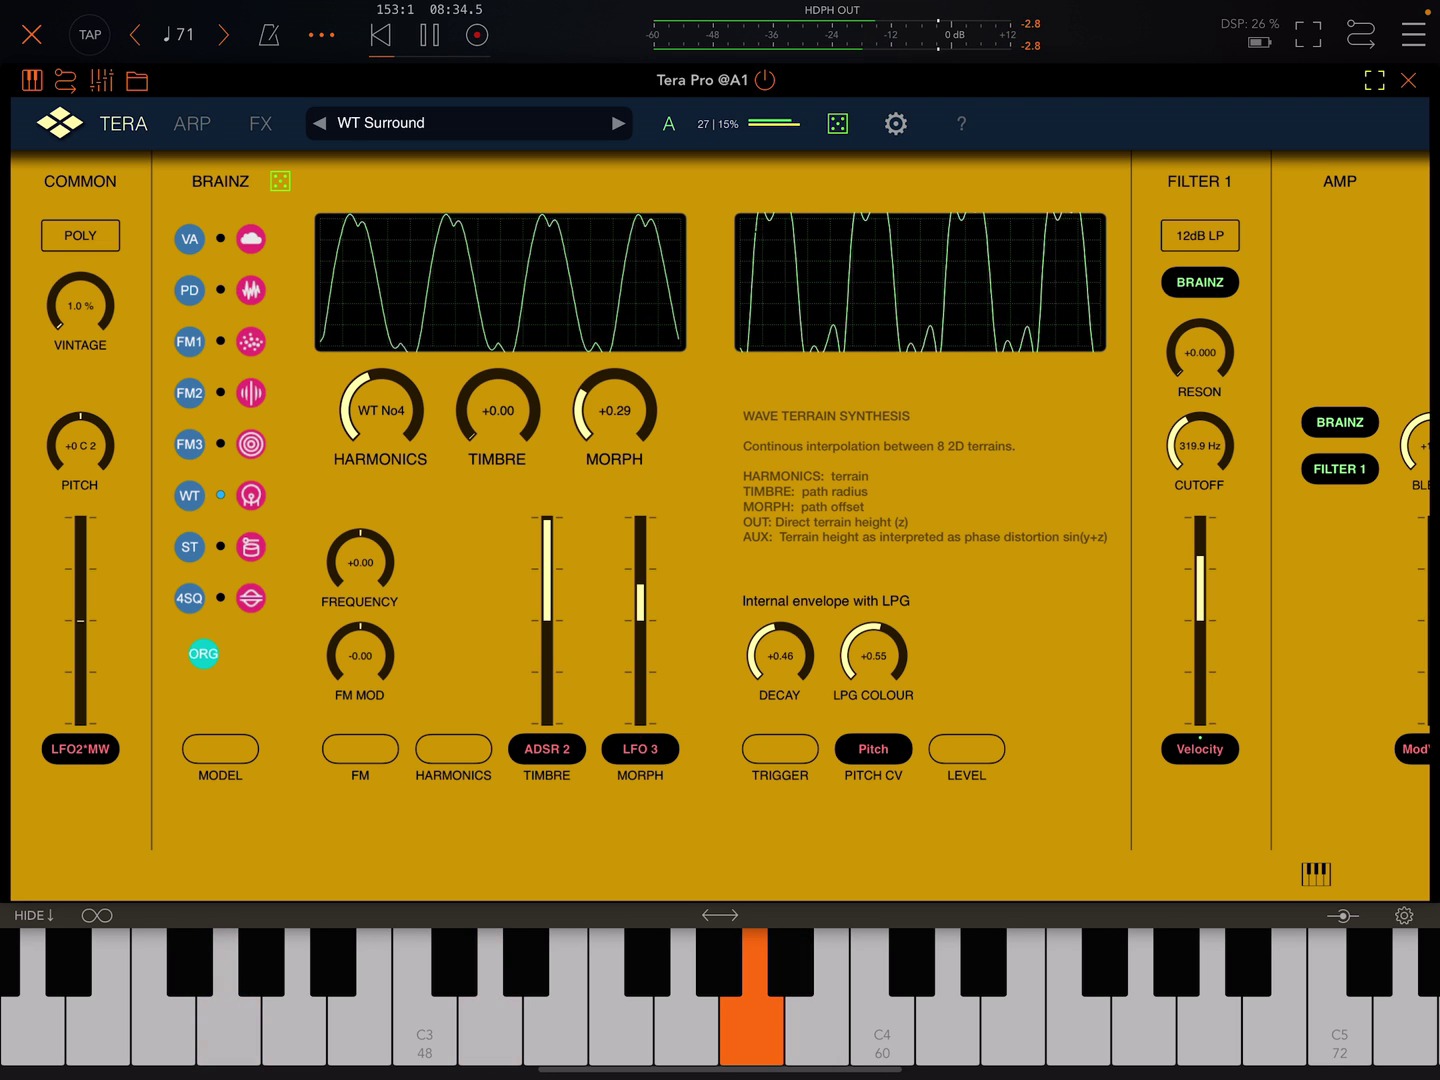
Step: On WT Surround, push timbre to +0.63, then set LPG decay +0.64 and colour +0.46
mouse_move(720, 506)
mouse_down()
mouse_move(562, 506)
mouse_move(720, 506)
mouse_up()
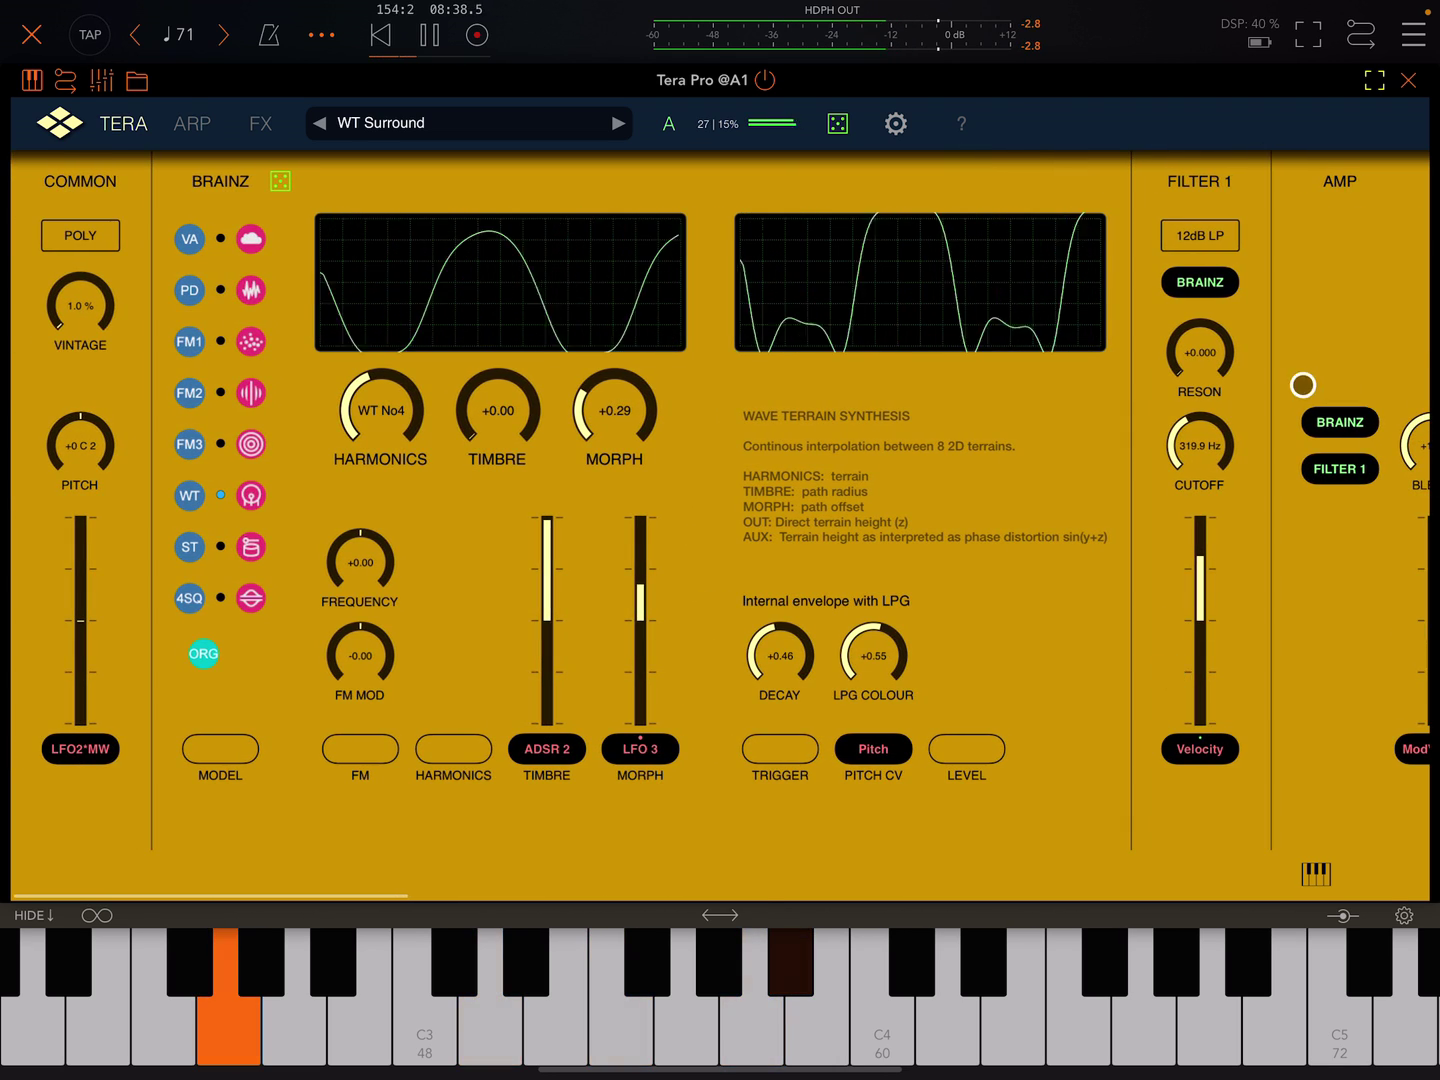
mouse_move(498, 427)
mouse_down()
mouse_move(498, 360)
mouse_move(497, 412)
mouse_up()
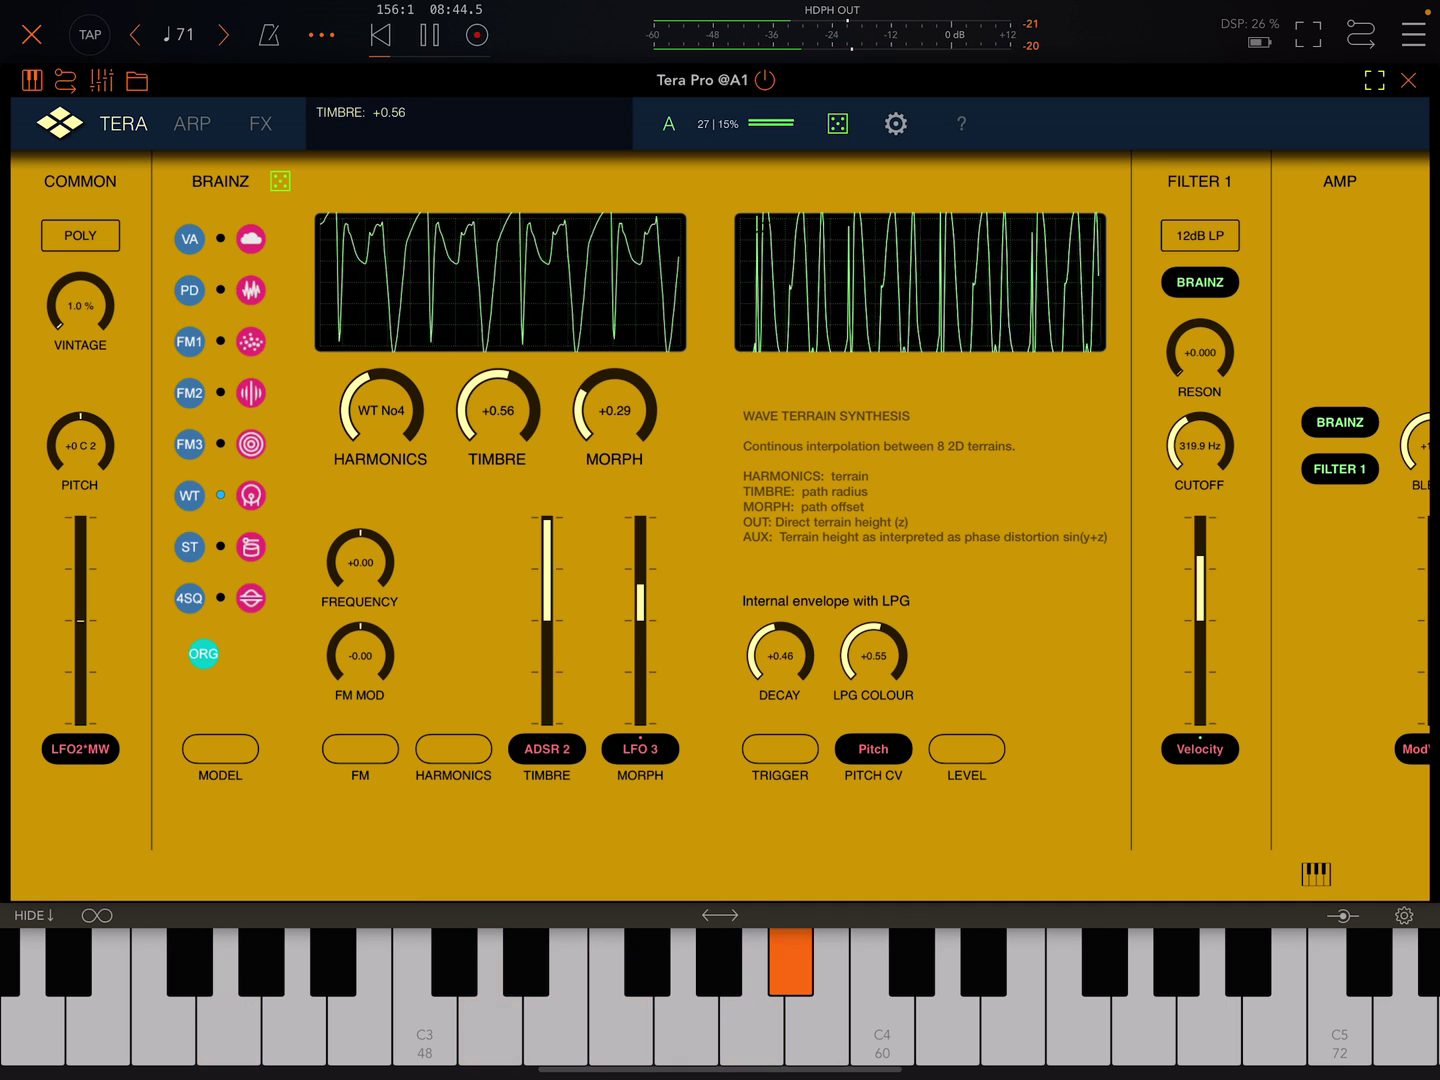
drag(497, 418, 497, 410)
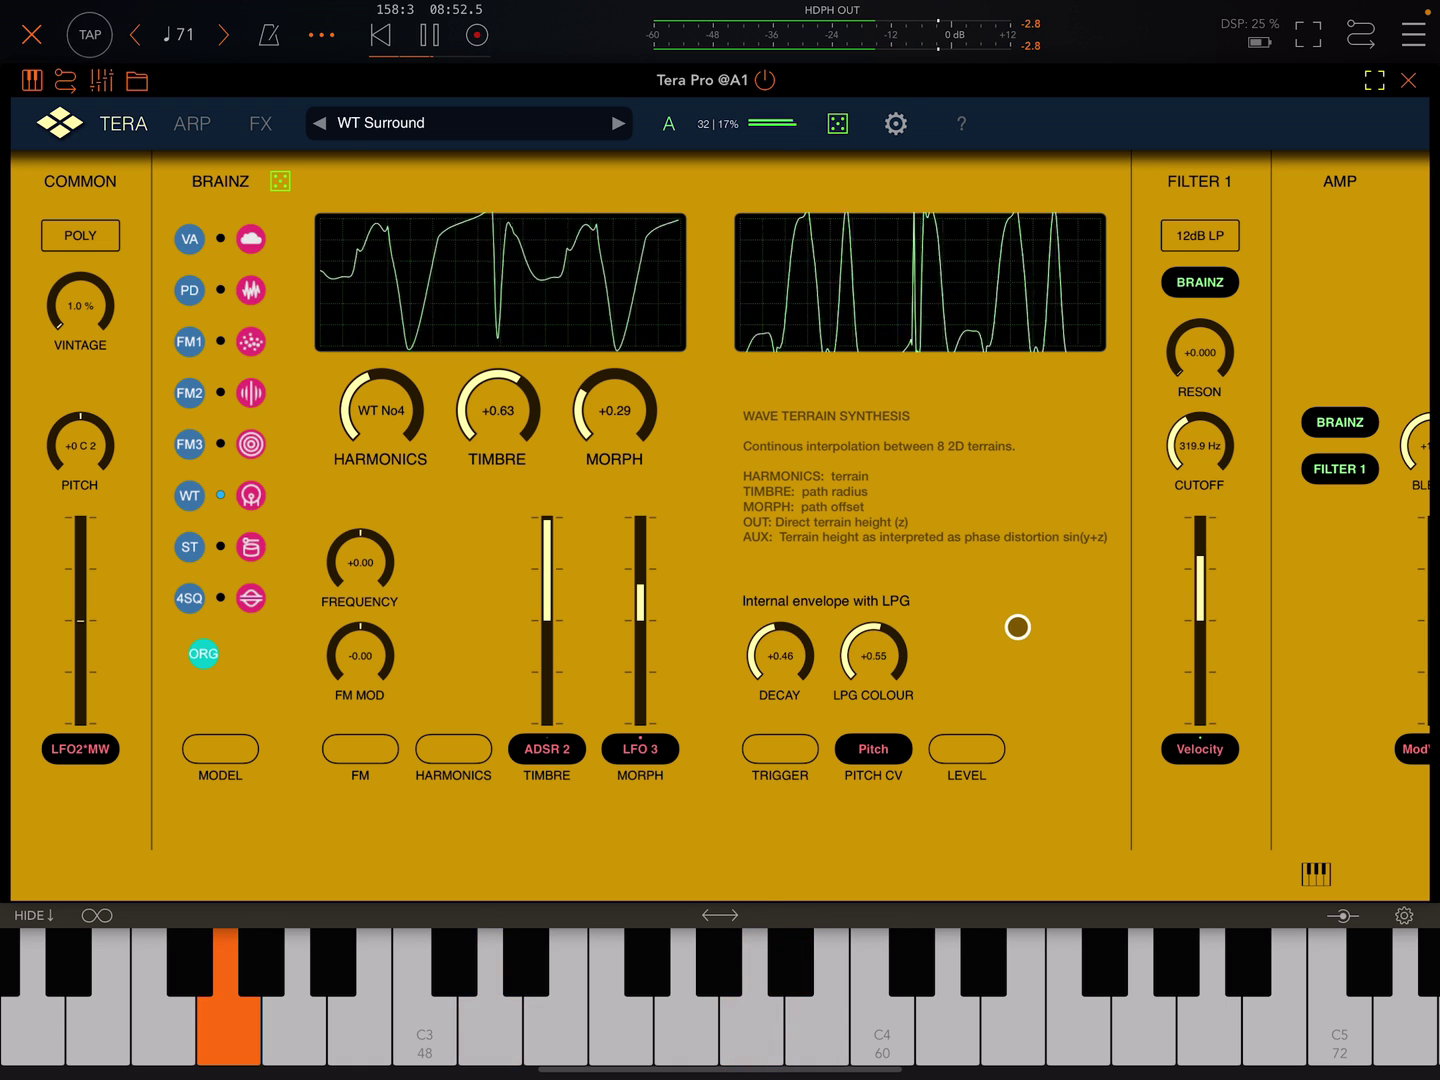
drag(819, 643, 1004, 624)
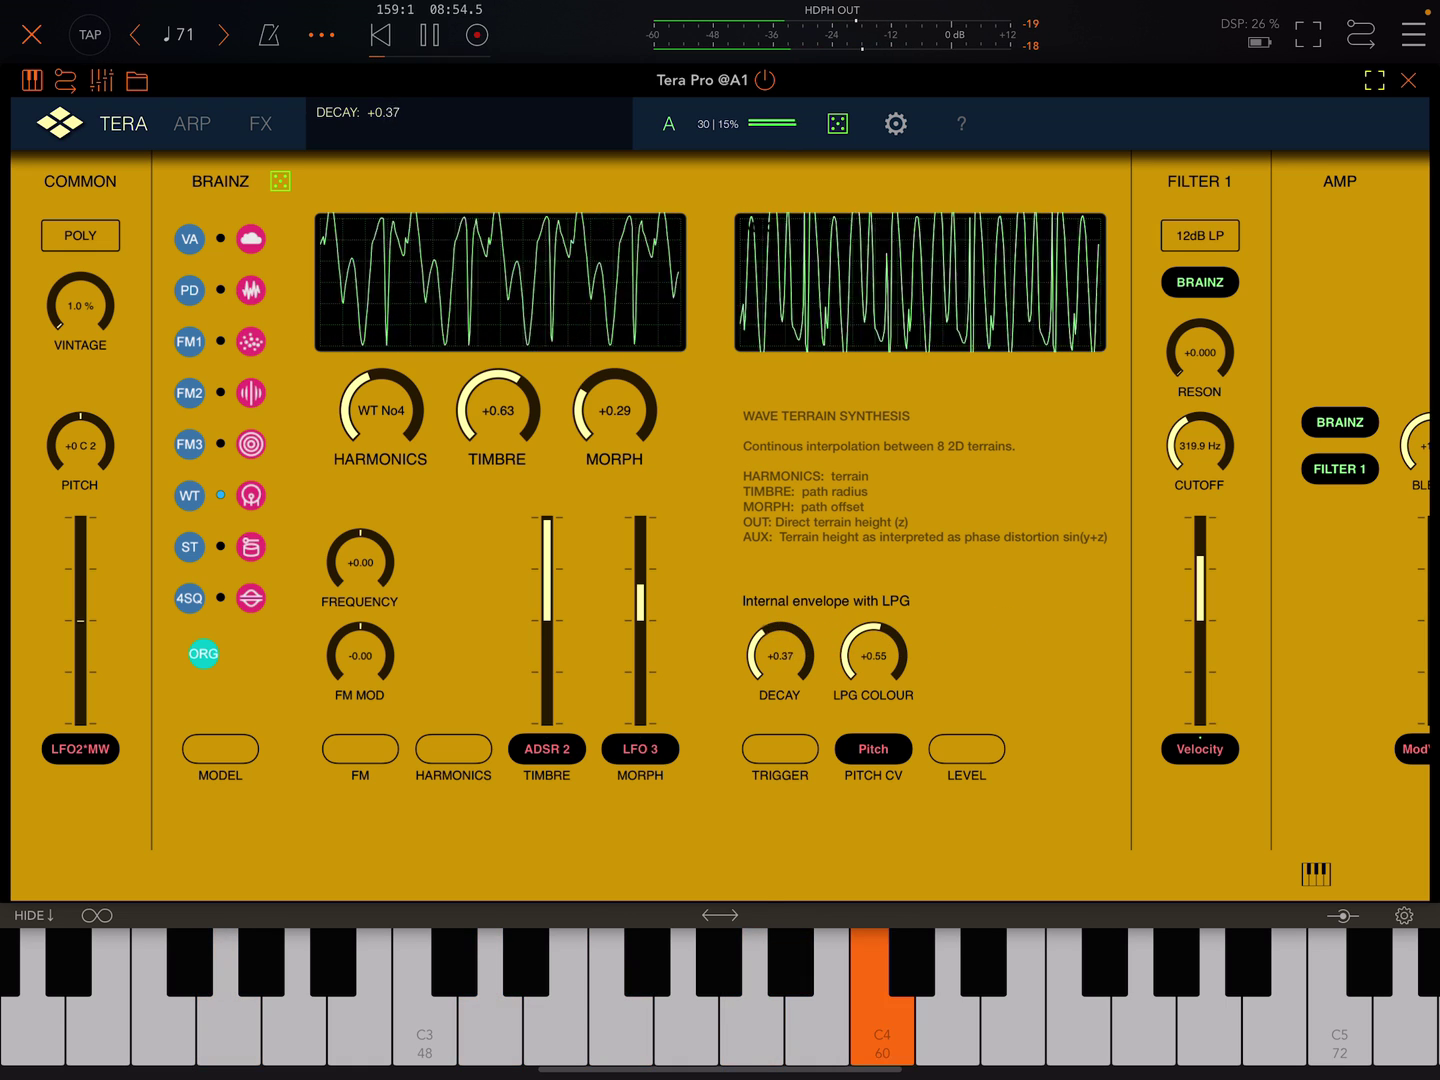
mouse_move(874, 655)
mouse_down()
mouse_move(923, 630)
mouse_move(889, 641)
mouse_up()
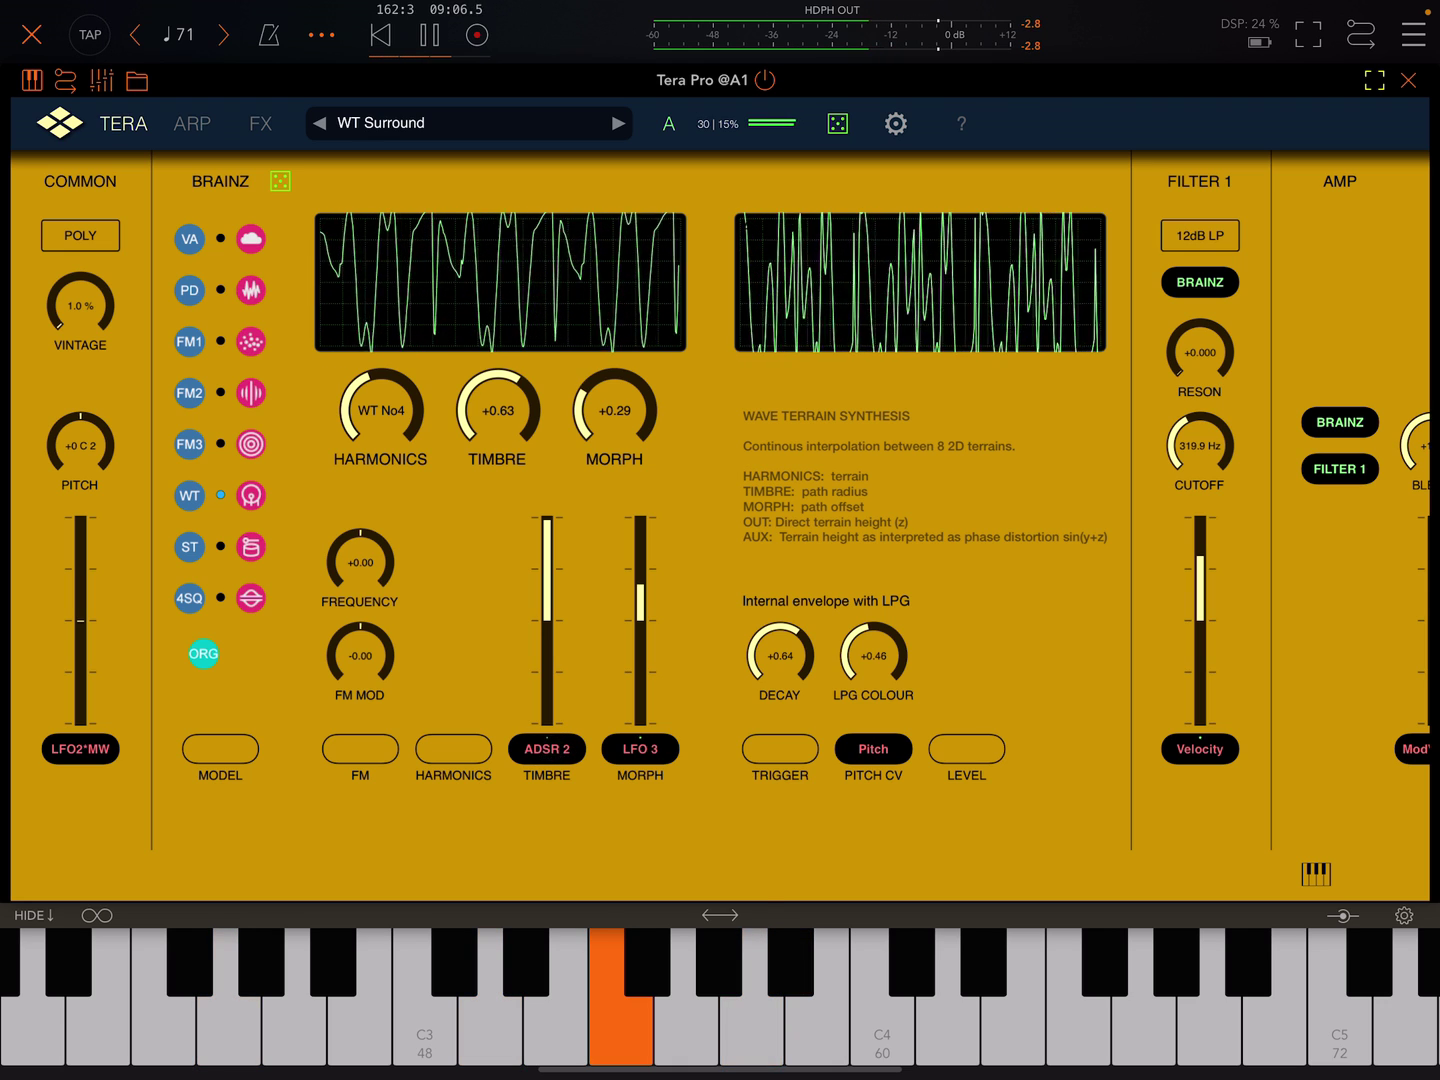
Step: Clear the modulation sources assigned to Brainz timbre and morph
click(547, 748)
click(698, 200)
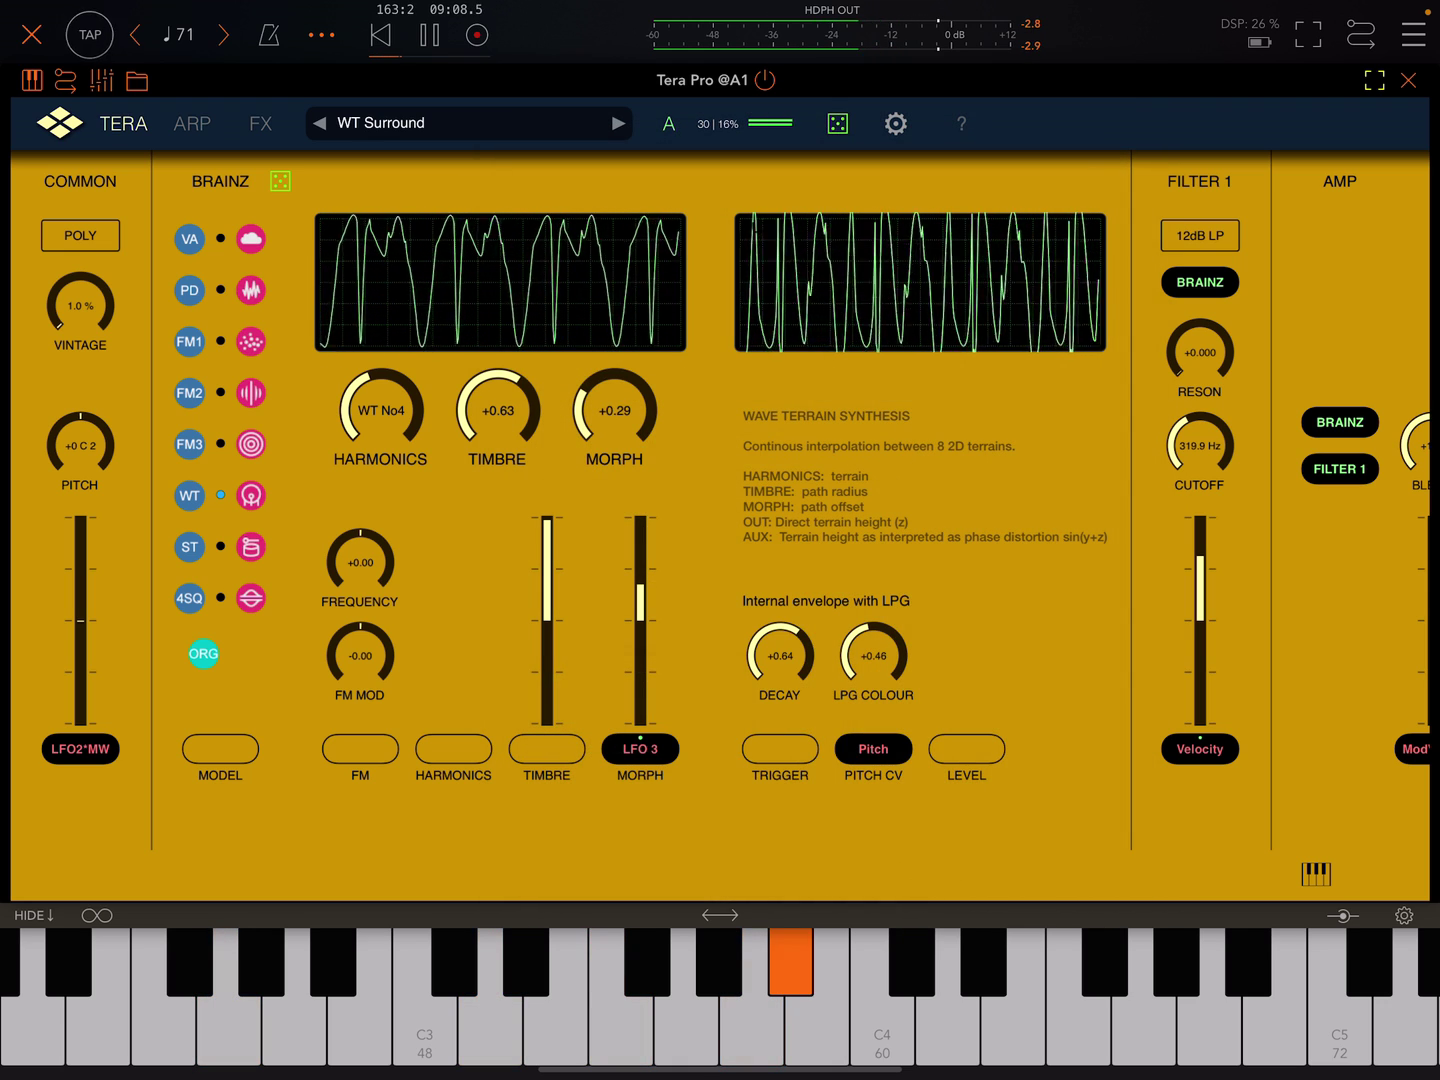
click(640, 748)
click(766, 199)
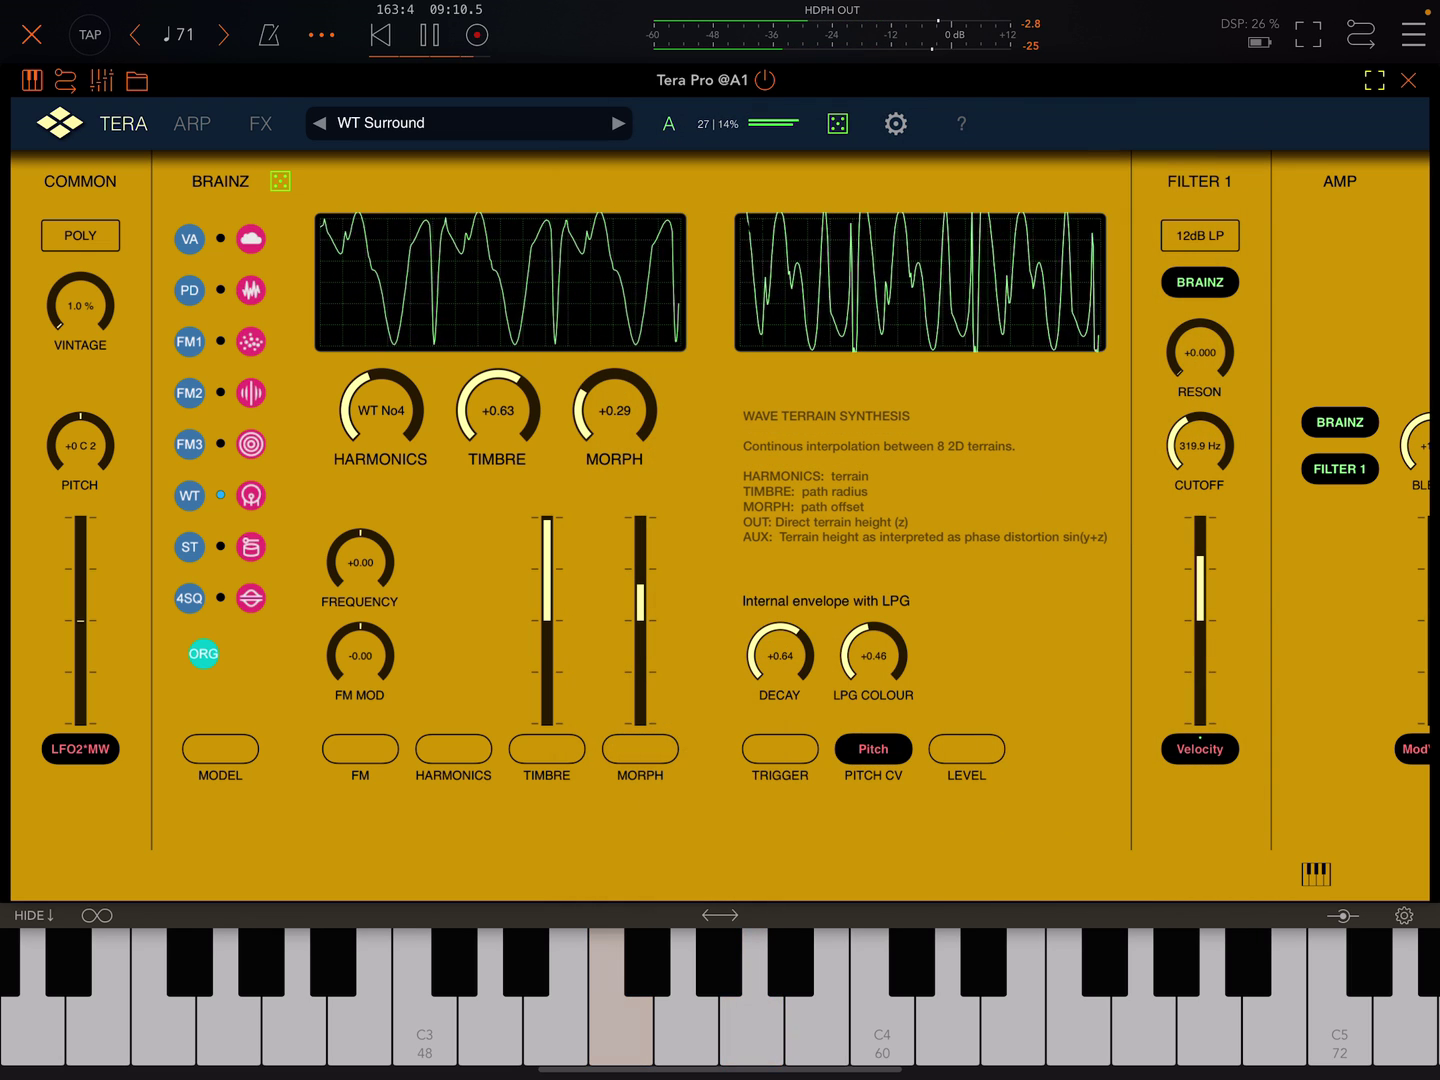
Step: Sweep the gate decay down to +0.00 and set the LPG colour to +0.58
drag(779, 656, 780, 720)
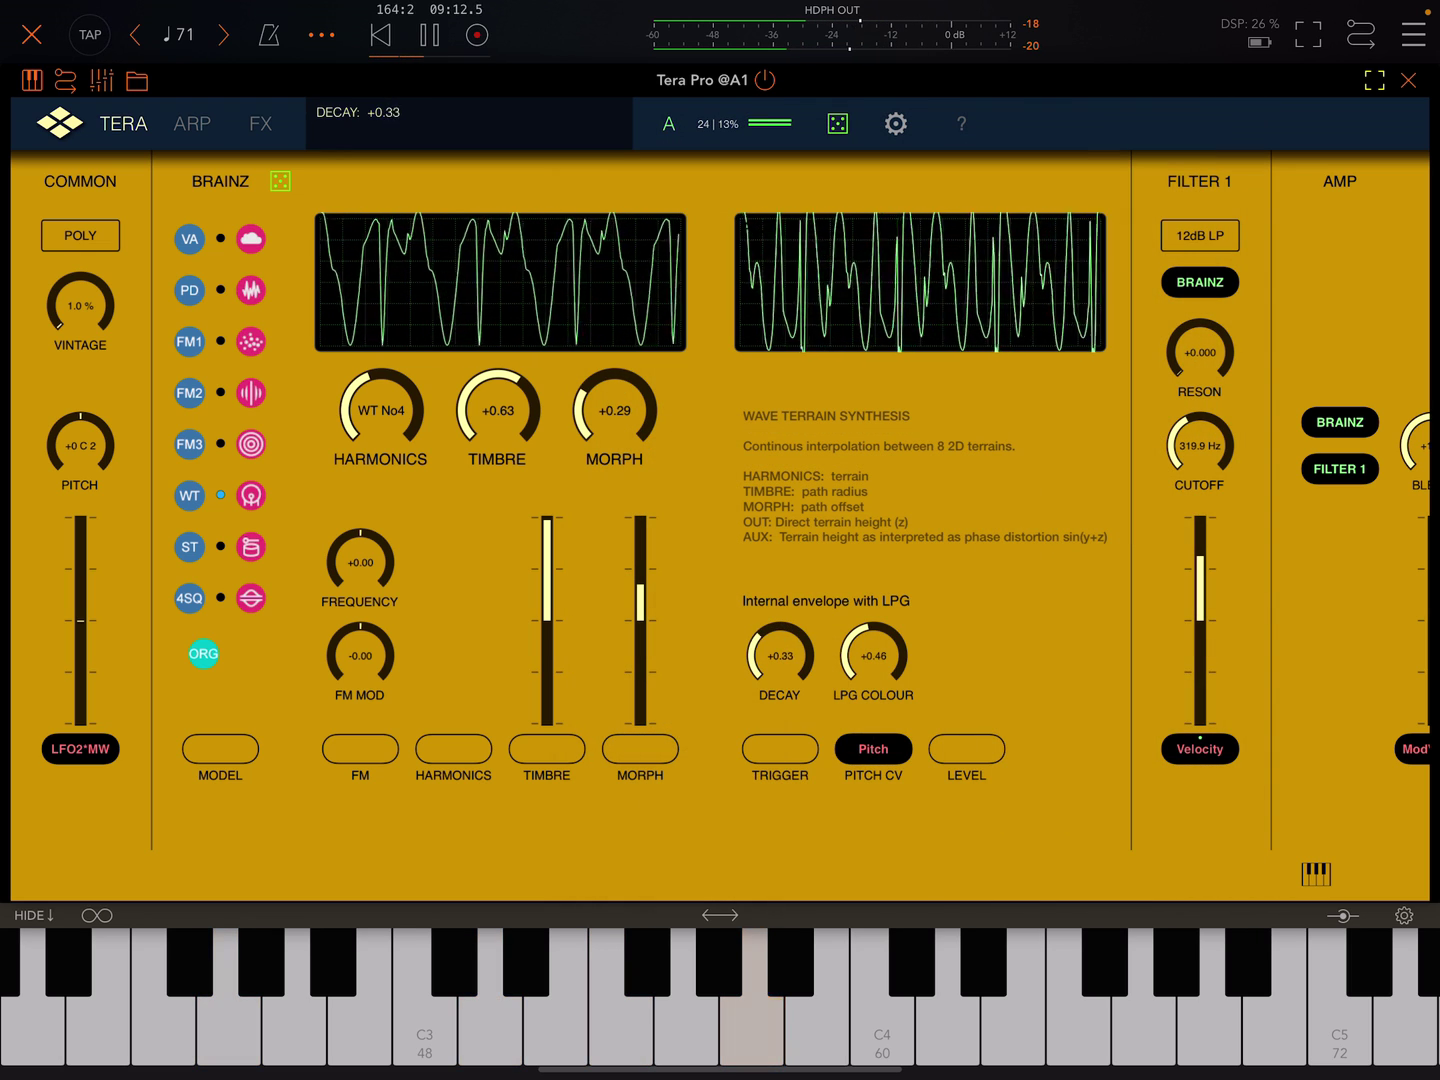
drag(873, 656, 873, 641)
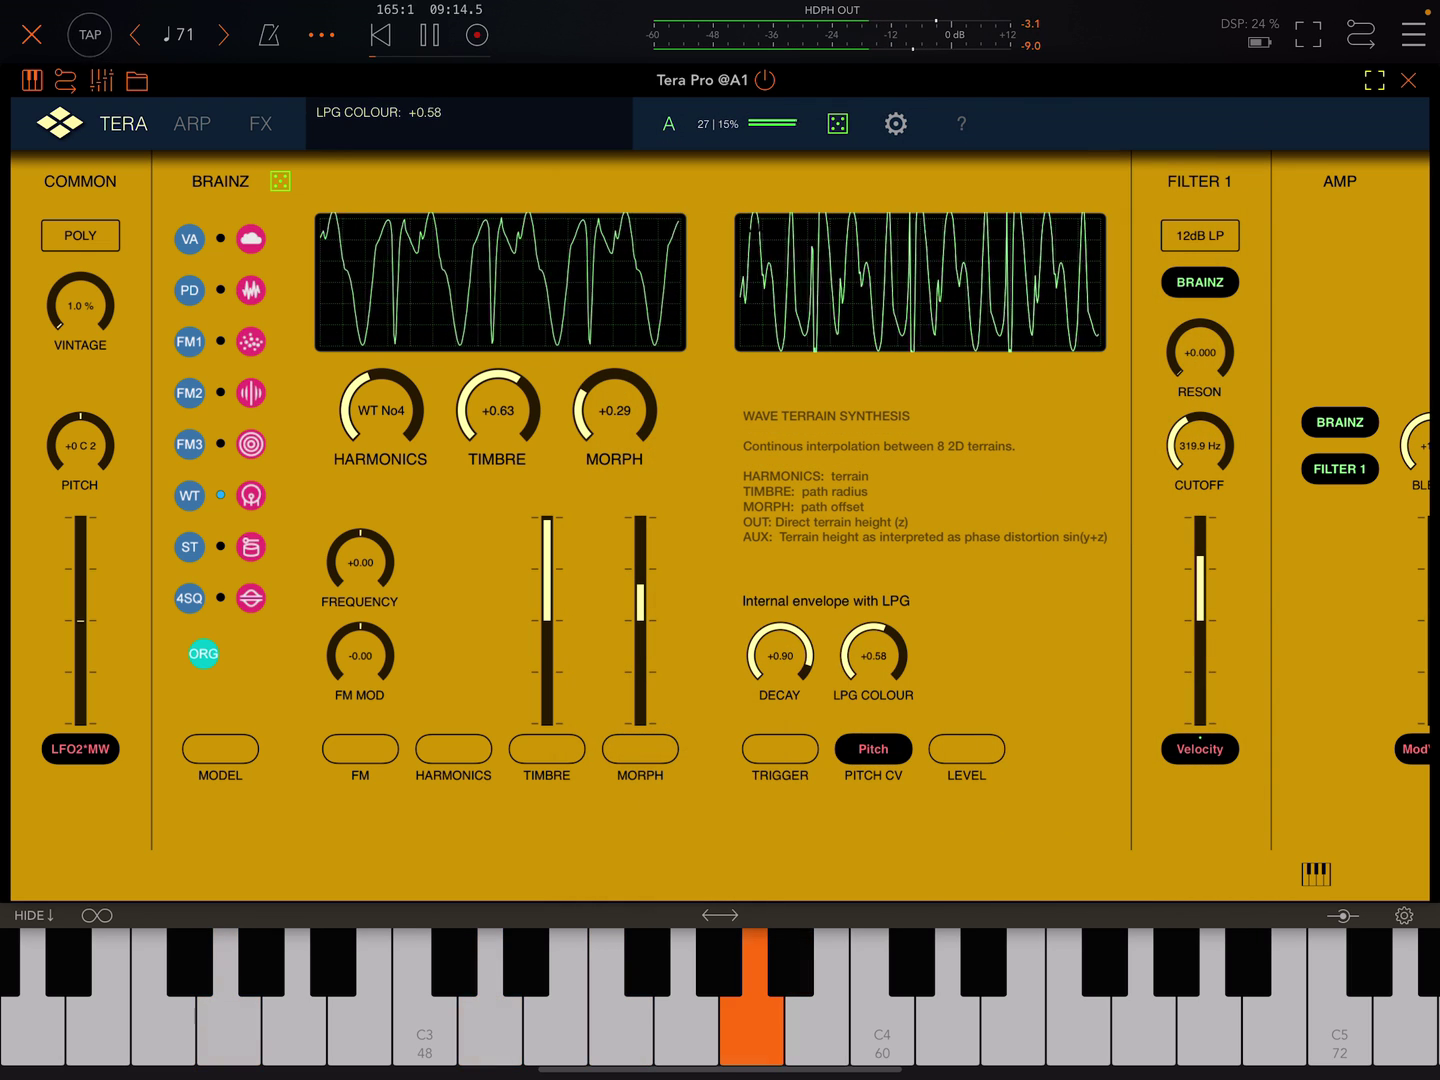
drag(1012, 810, 988, 810)
mouse_move(754, 656)
mouse_down()
mouse_move(753, 686)
mouse_move(754, 608)
mouse_move(754, 686)
mouse_up()
drag(1012, 810, 988, 810)
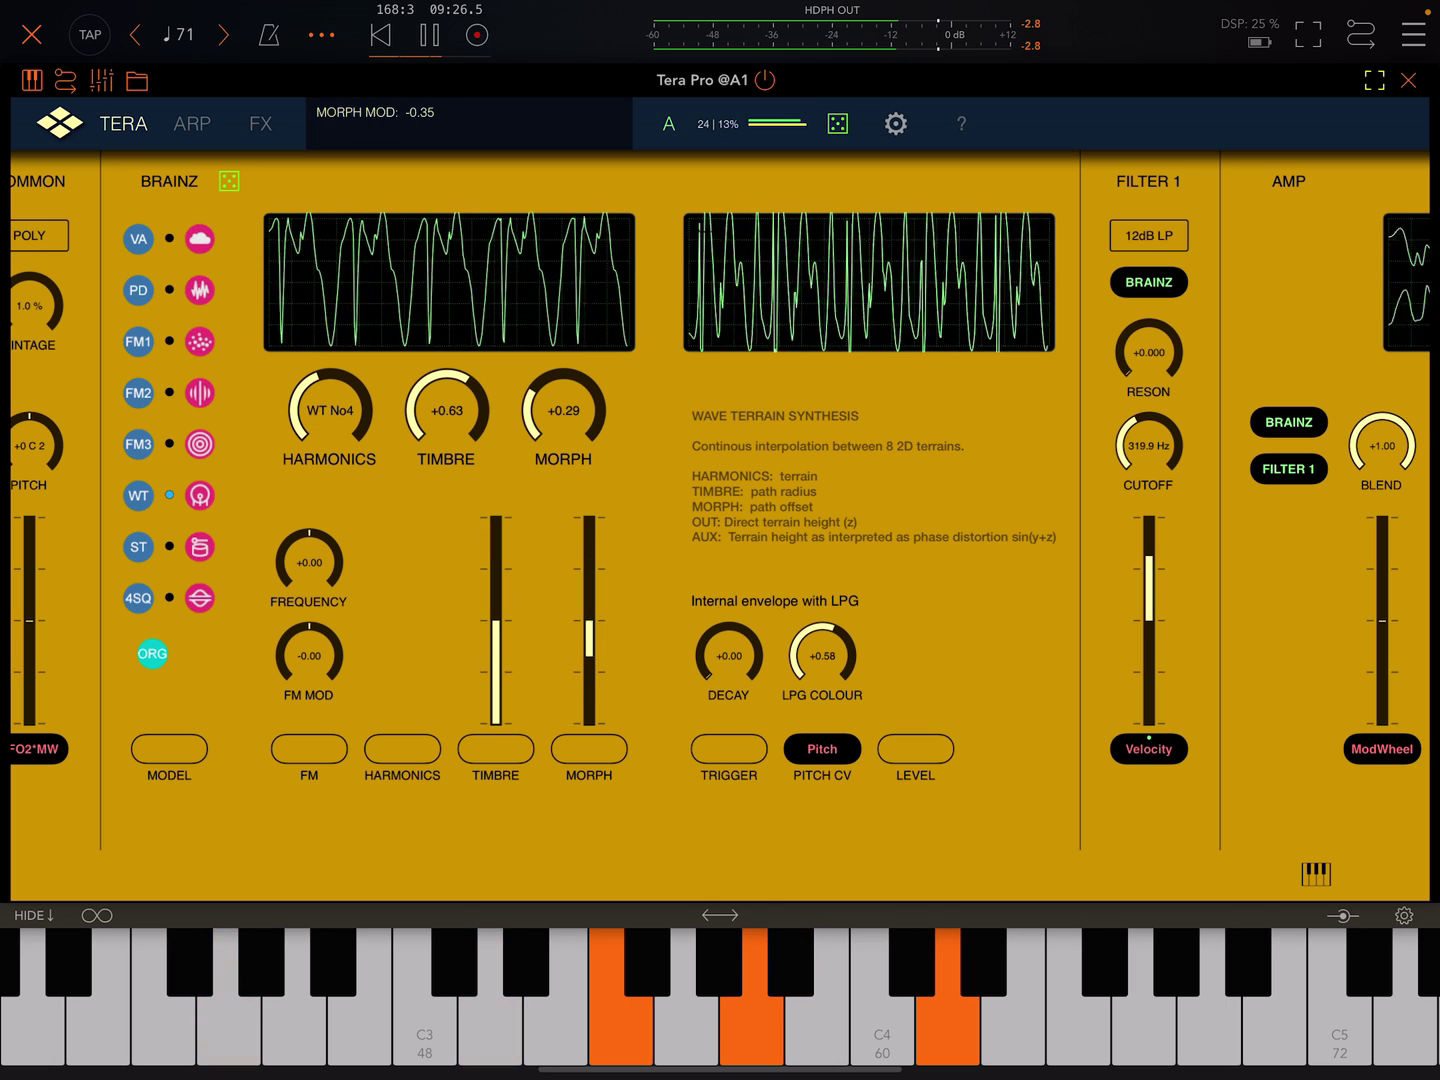
mouse_move(728, 656)
mouse_down()
mouse_move(728, 630)
mouse_move(728, 675)
mouse_up()
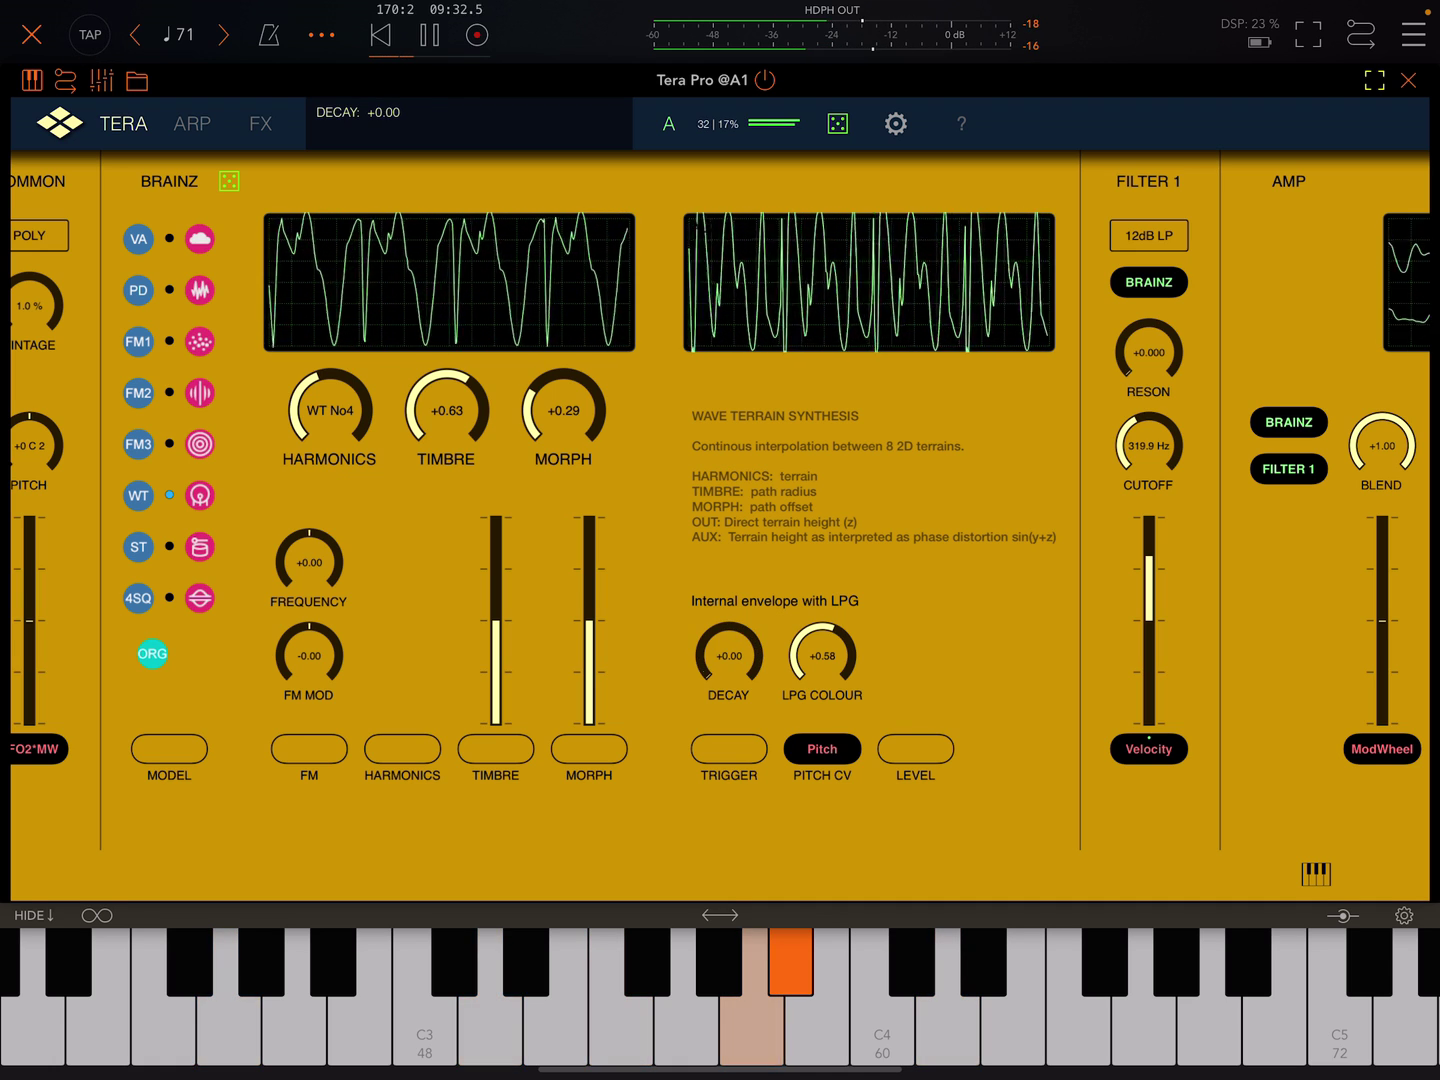
drag(675, 832, 787, 832)
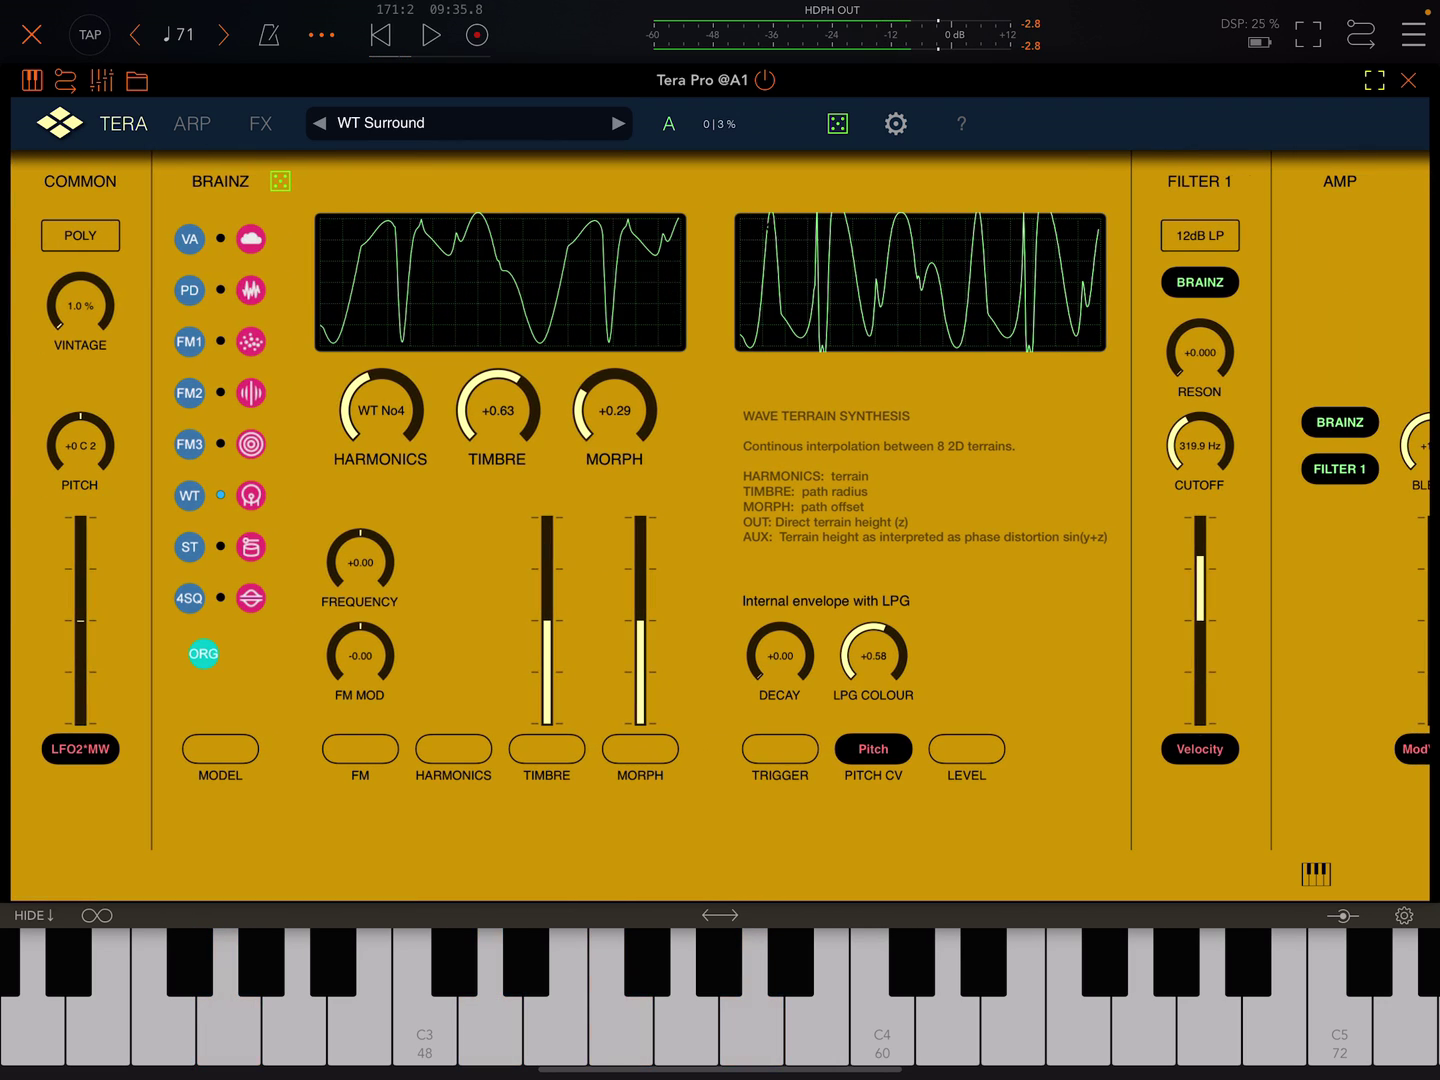
mouse_move(788, 832)
mouse_down()
mouse_move(450, 833)
mouse_move(811, 832)
mouse_up()
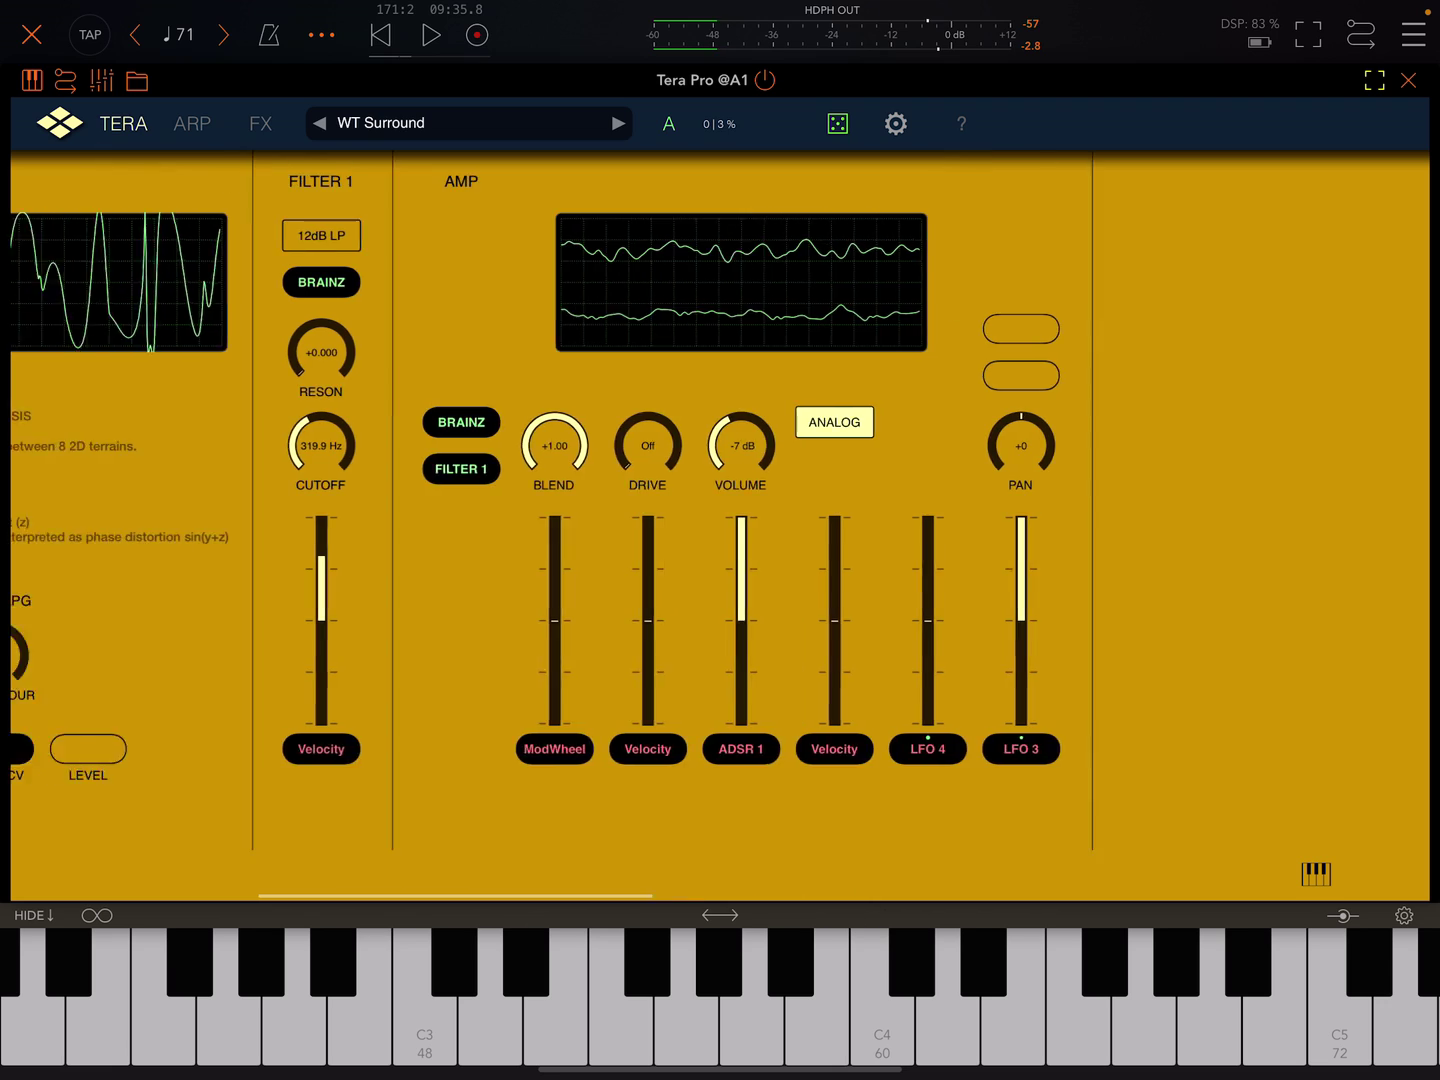
drag(720, 833, 689, 832)
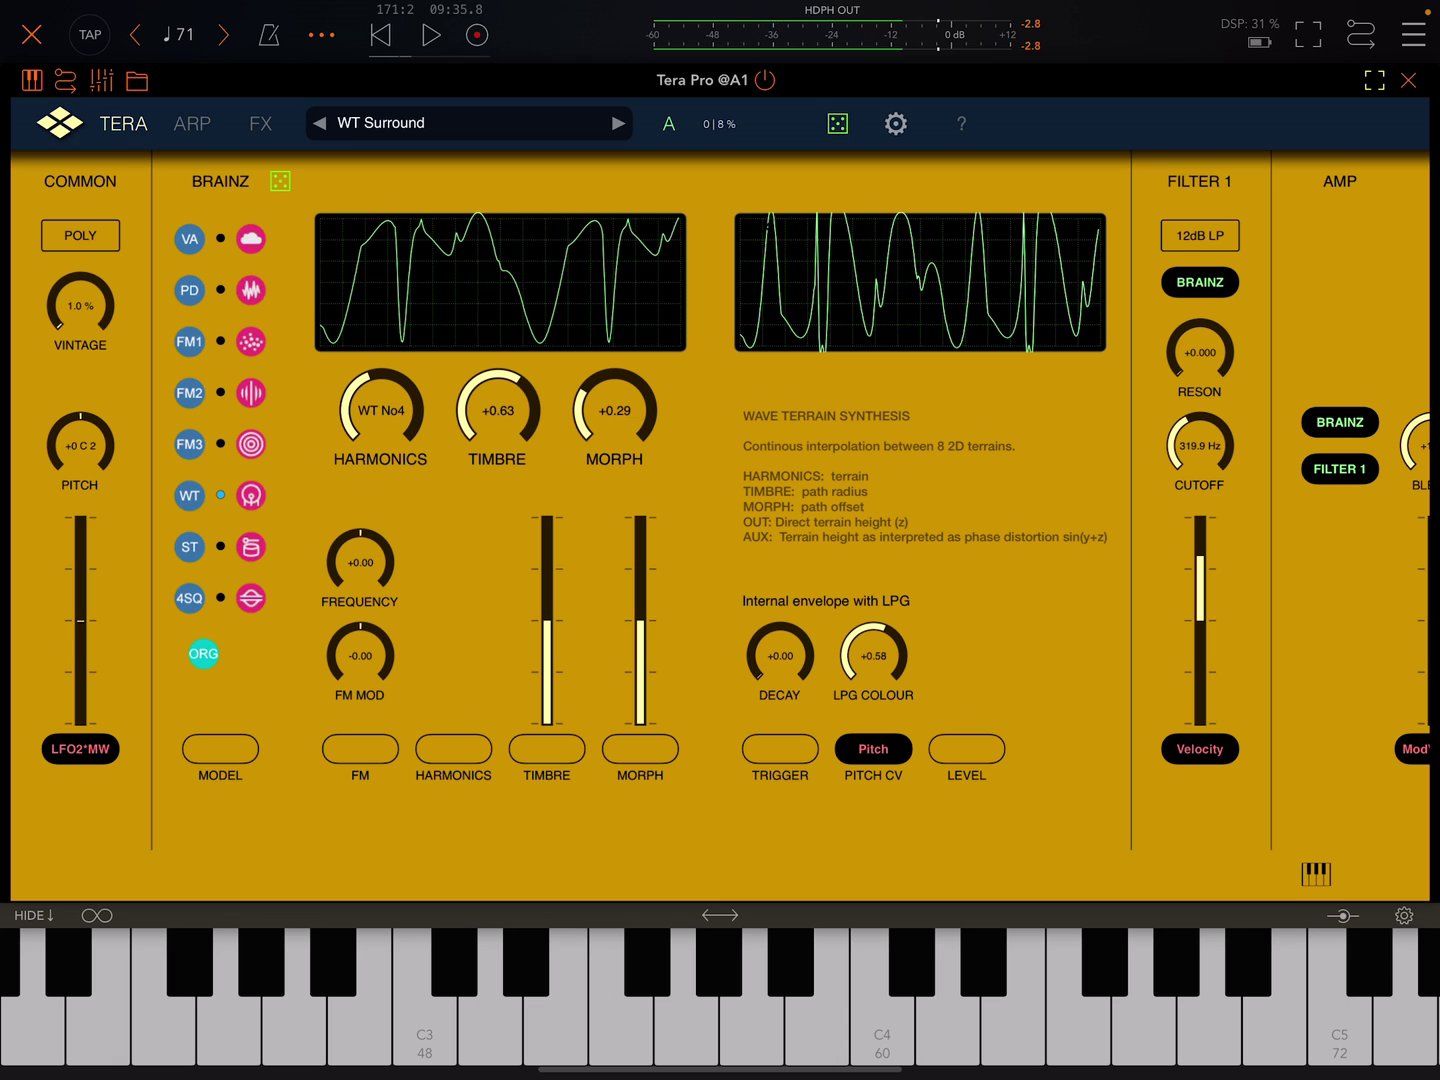
Step: Load Alpha Centauri from the Astro Morph folder and close the browser
click(473, 123)
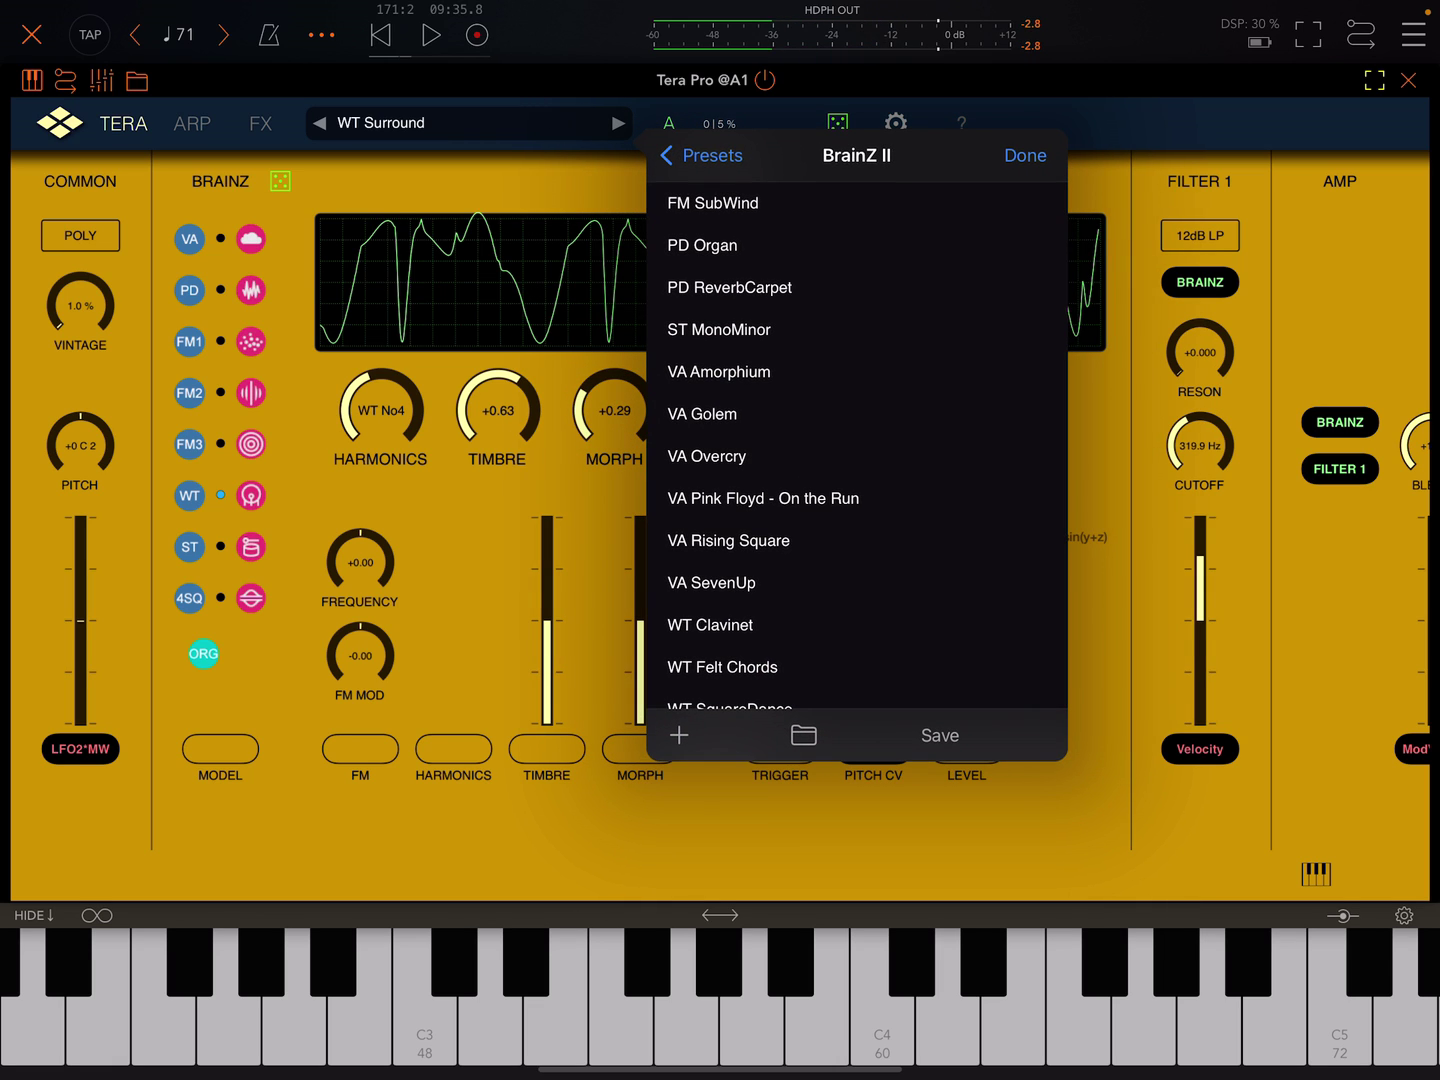
click(700, 155)
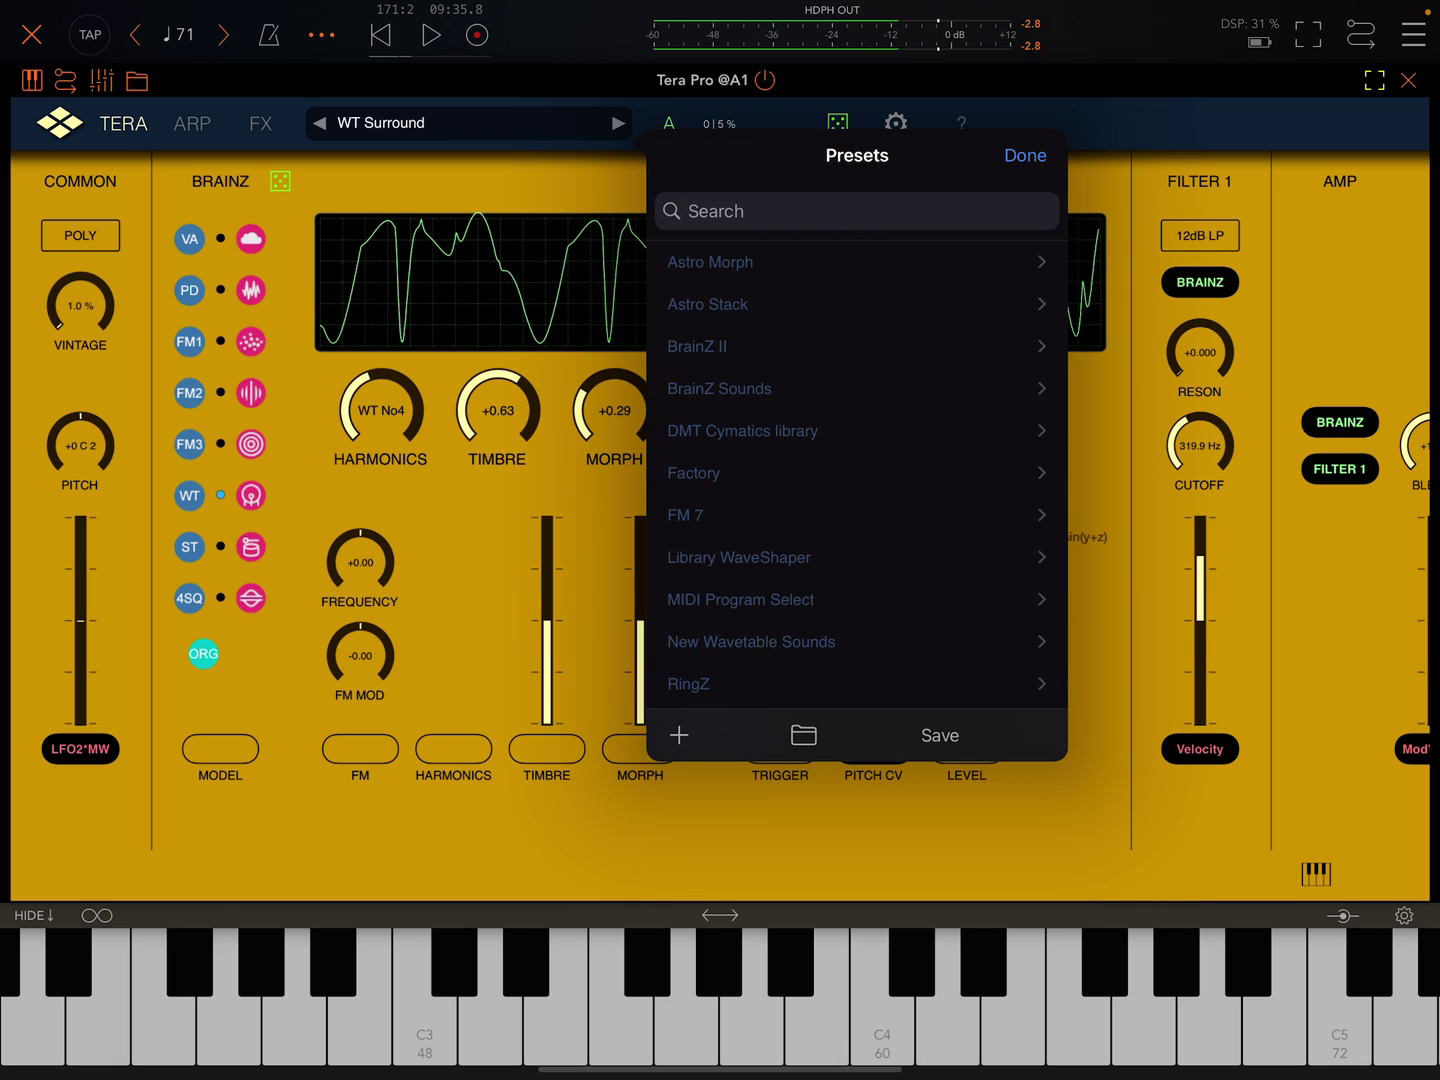
click(710, 262)
click(719, 262)
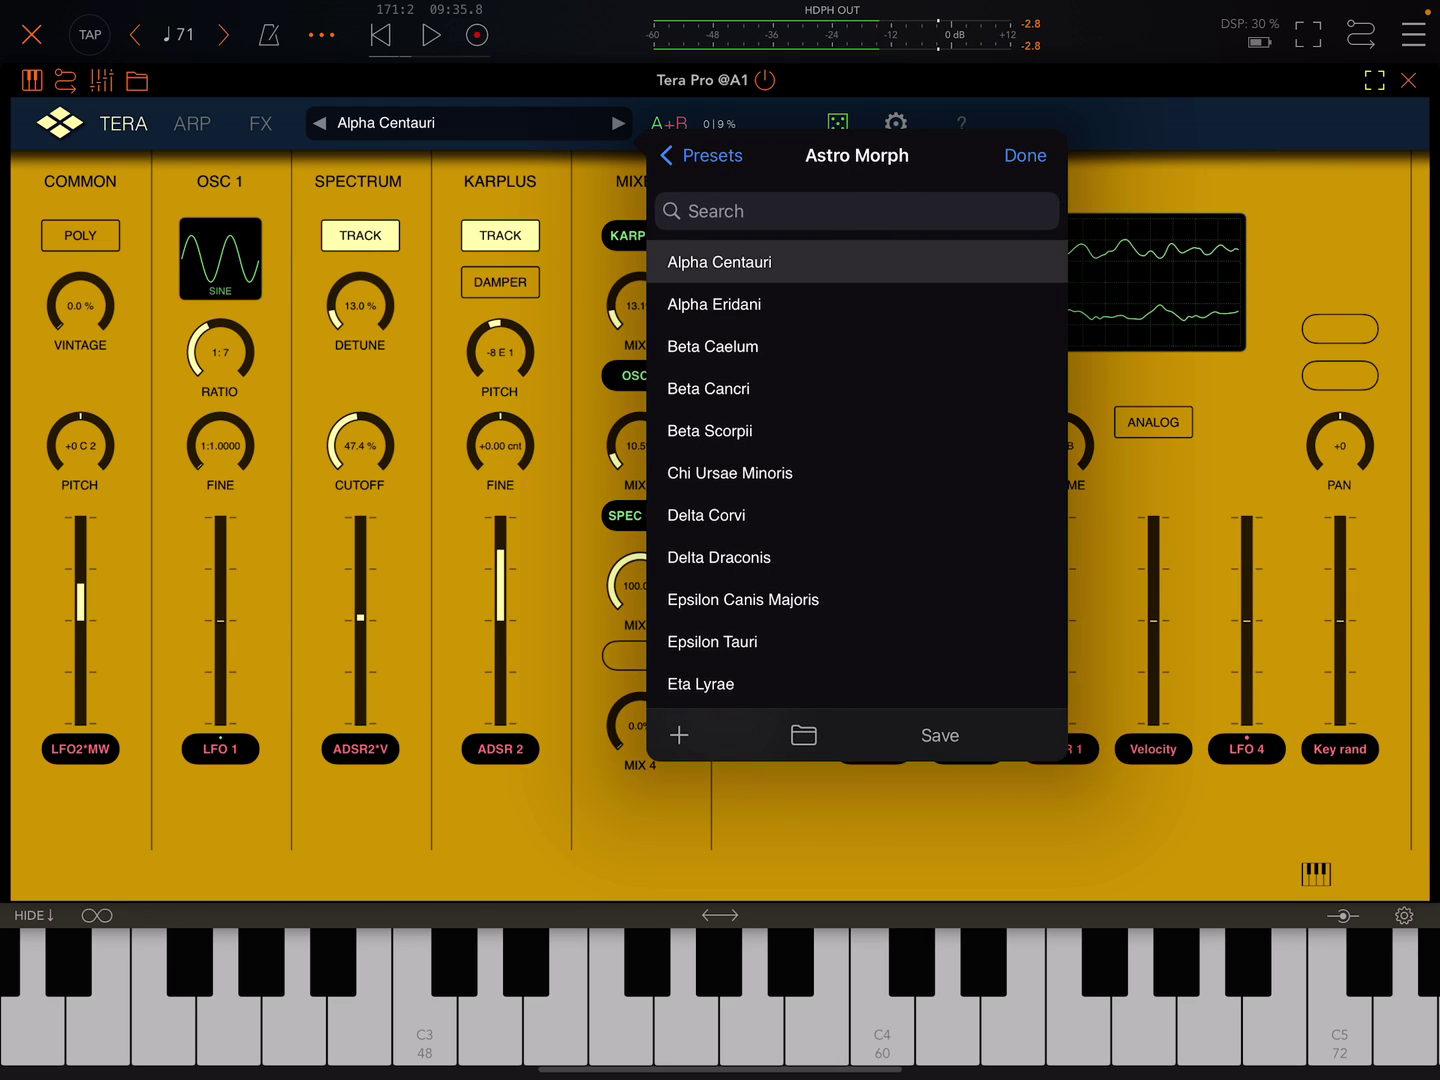
click(1024, 155)
Step: Audition Alpha Centauri with single notes and held two-note pairs
click(619, 996)
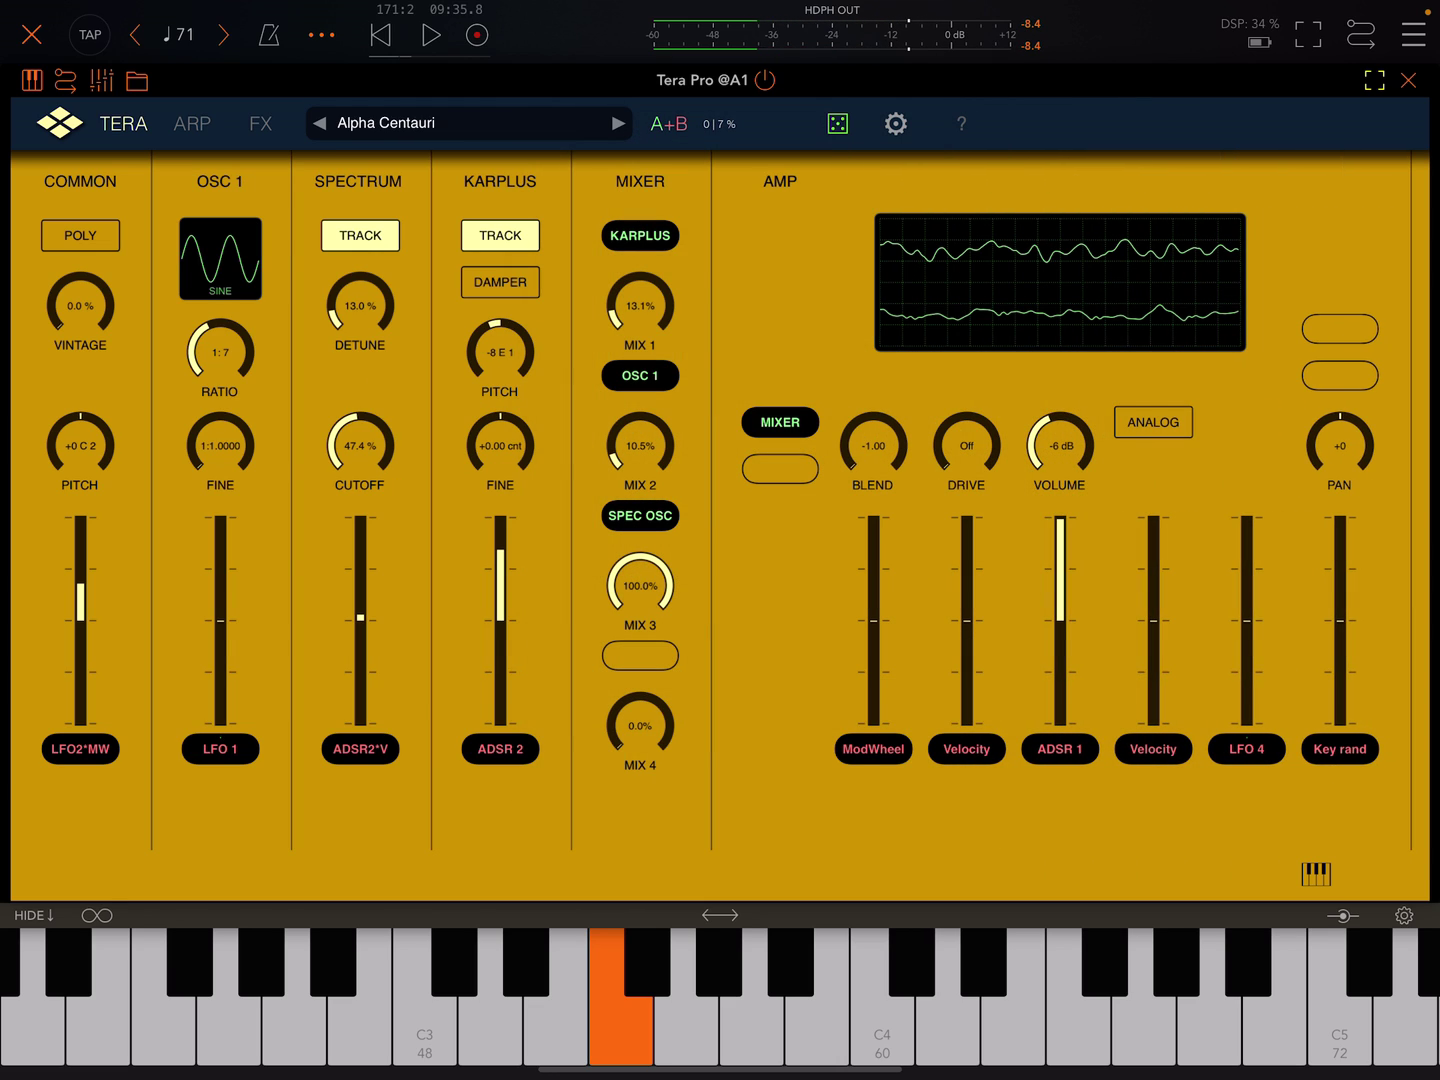
click(1012, 995)
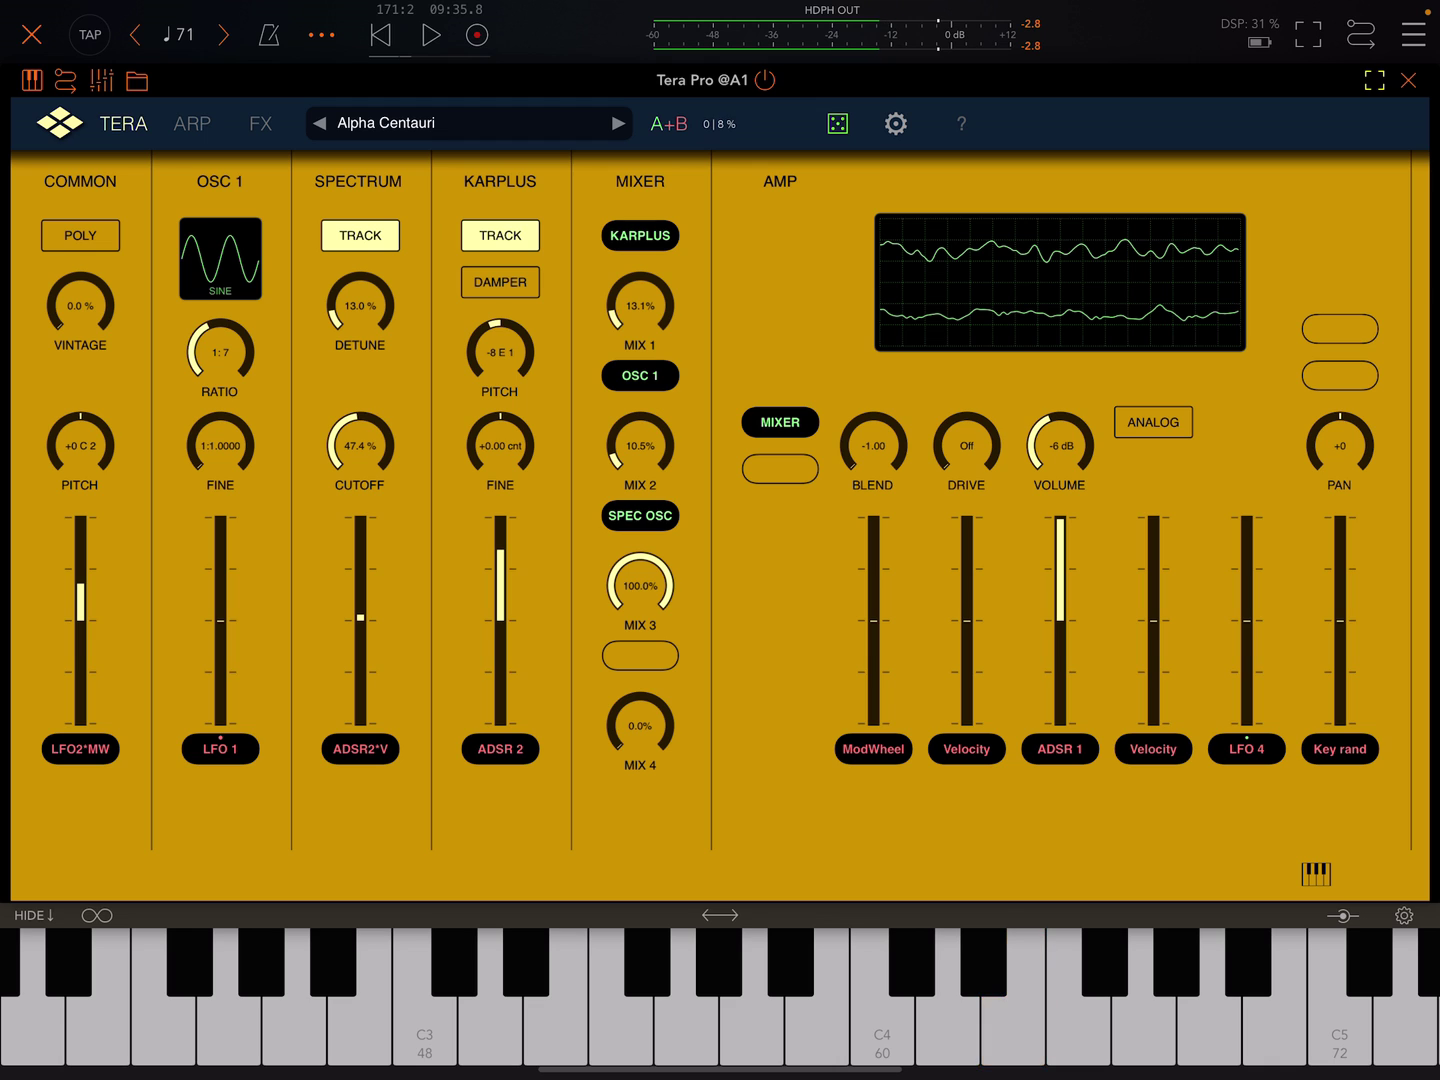
click(619, 996)
click(1077, 996)
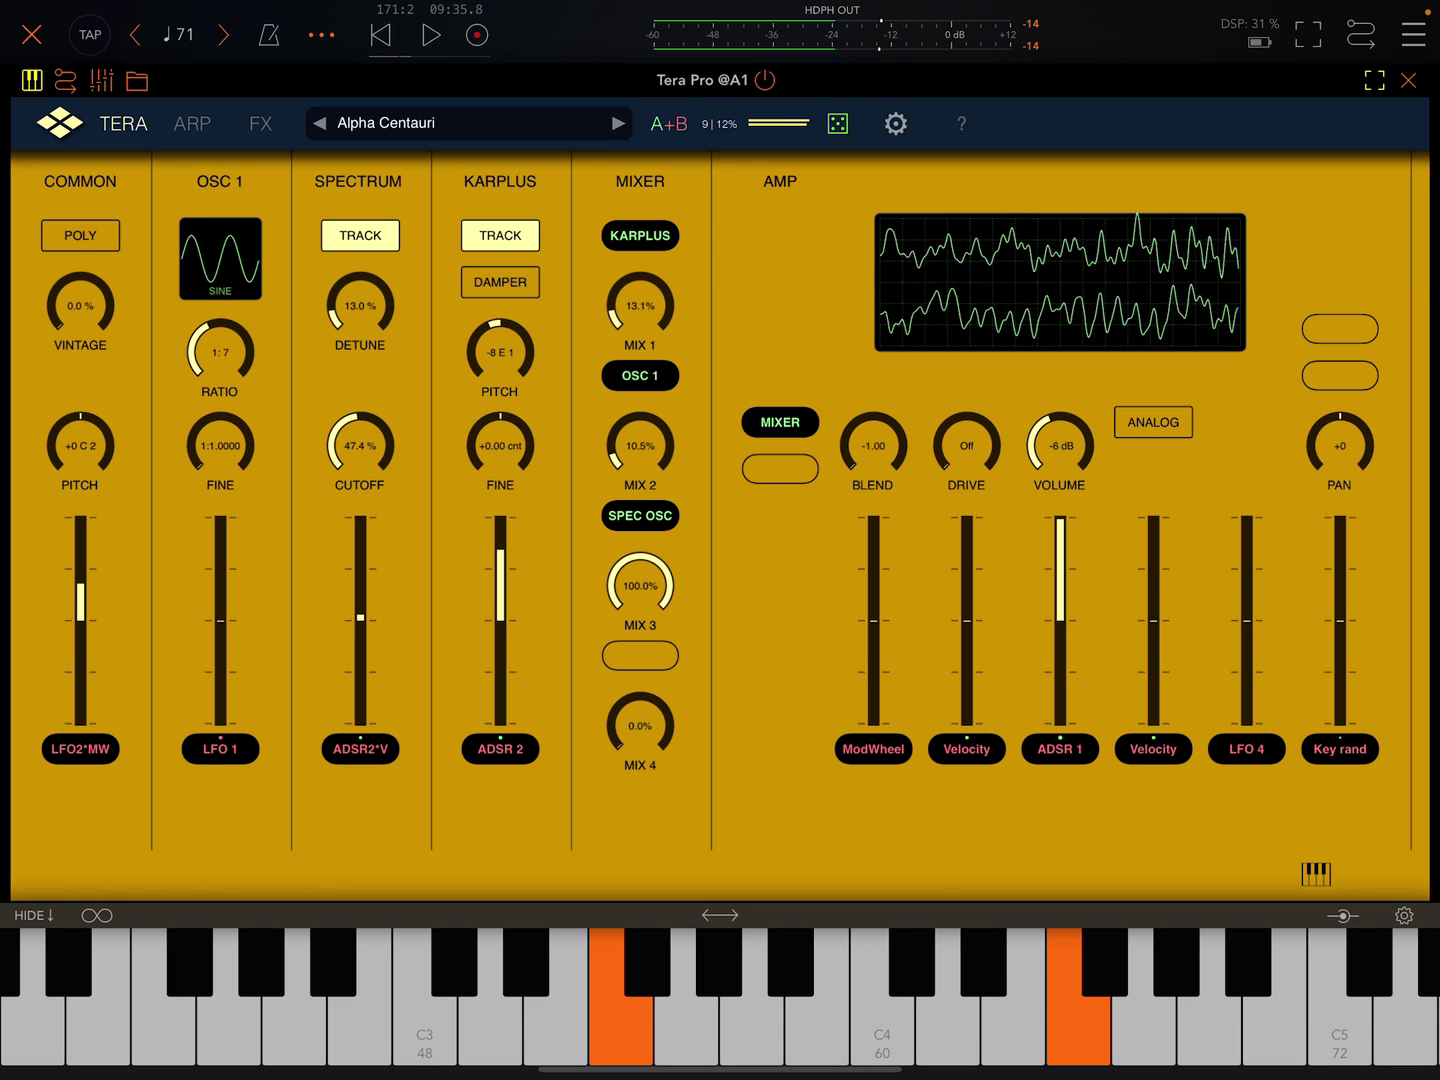
click(489, 996)
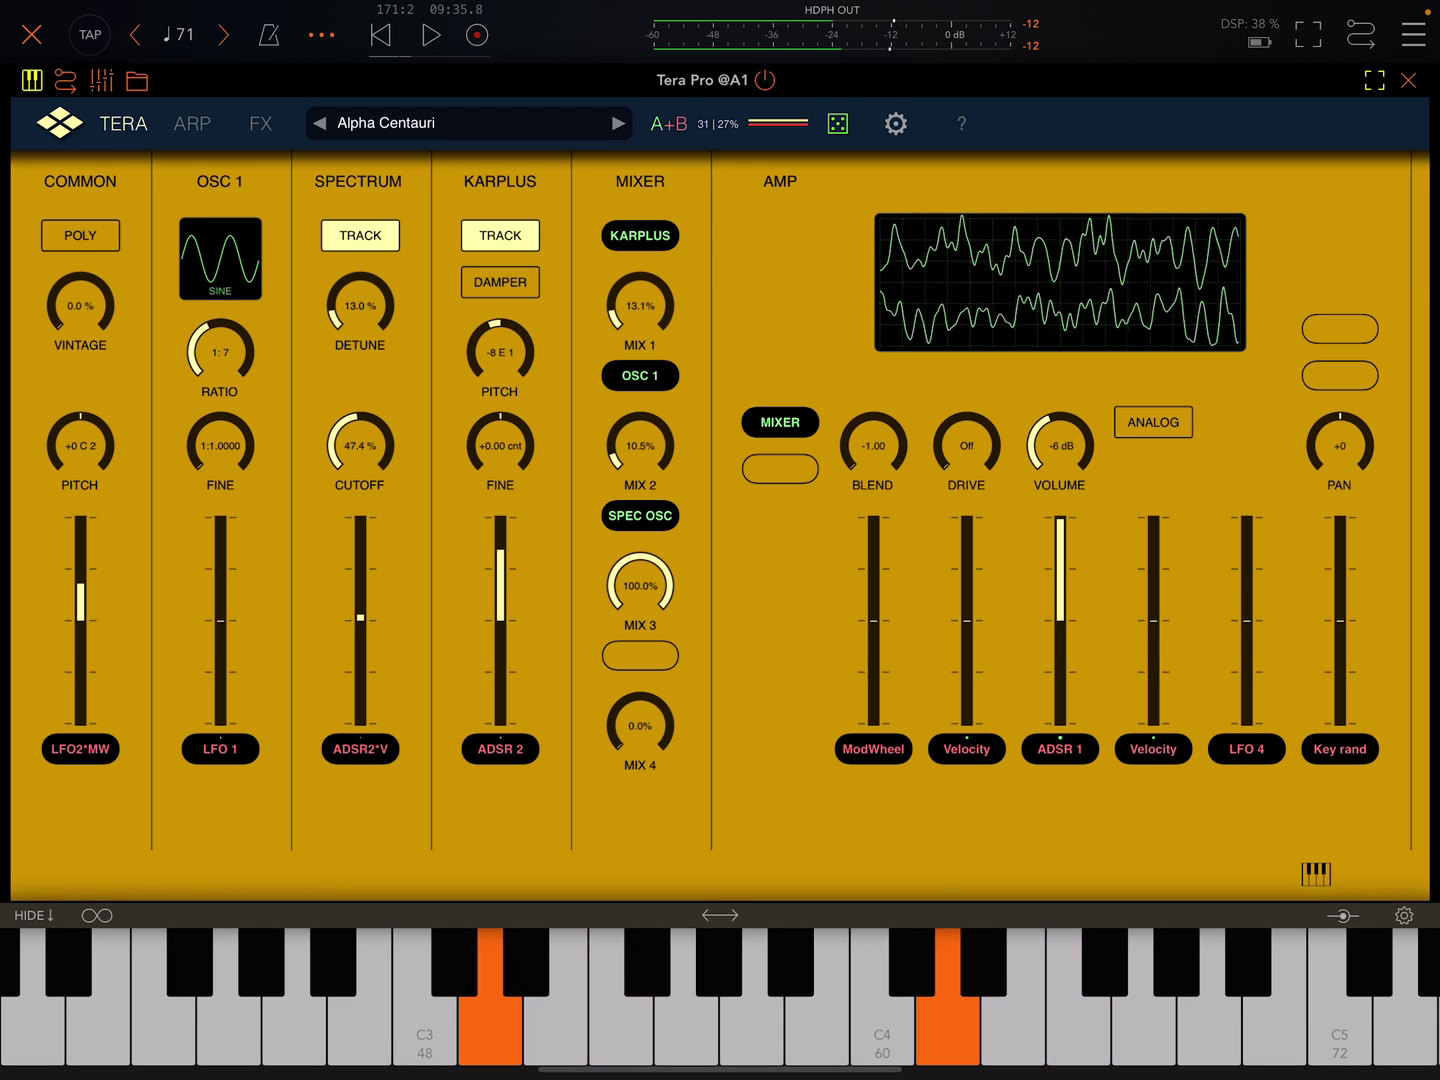
click(359, 996)
click(620, 995)
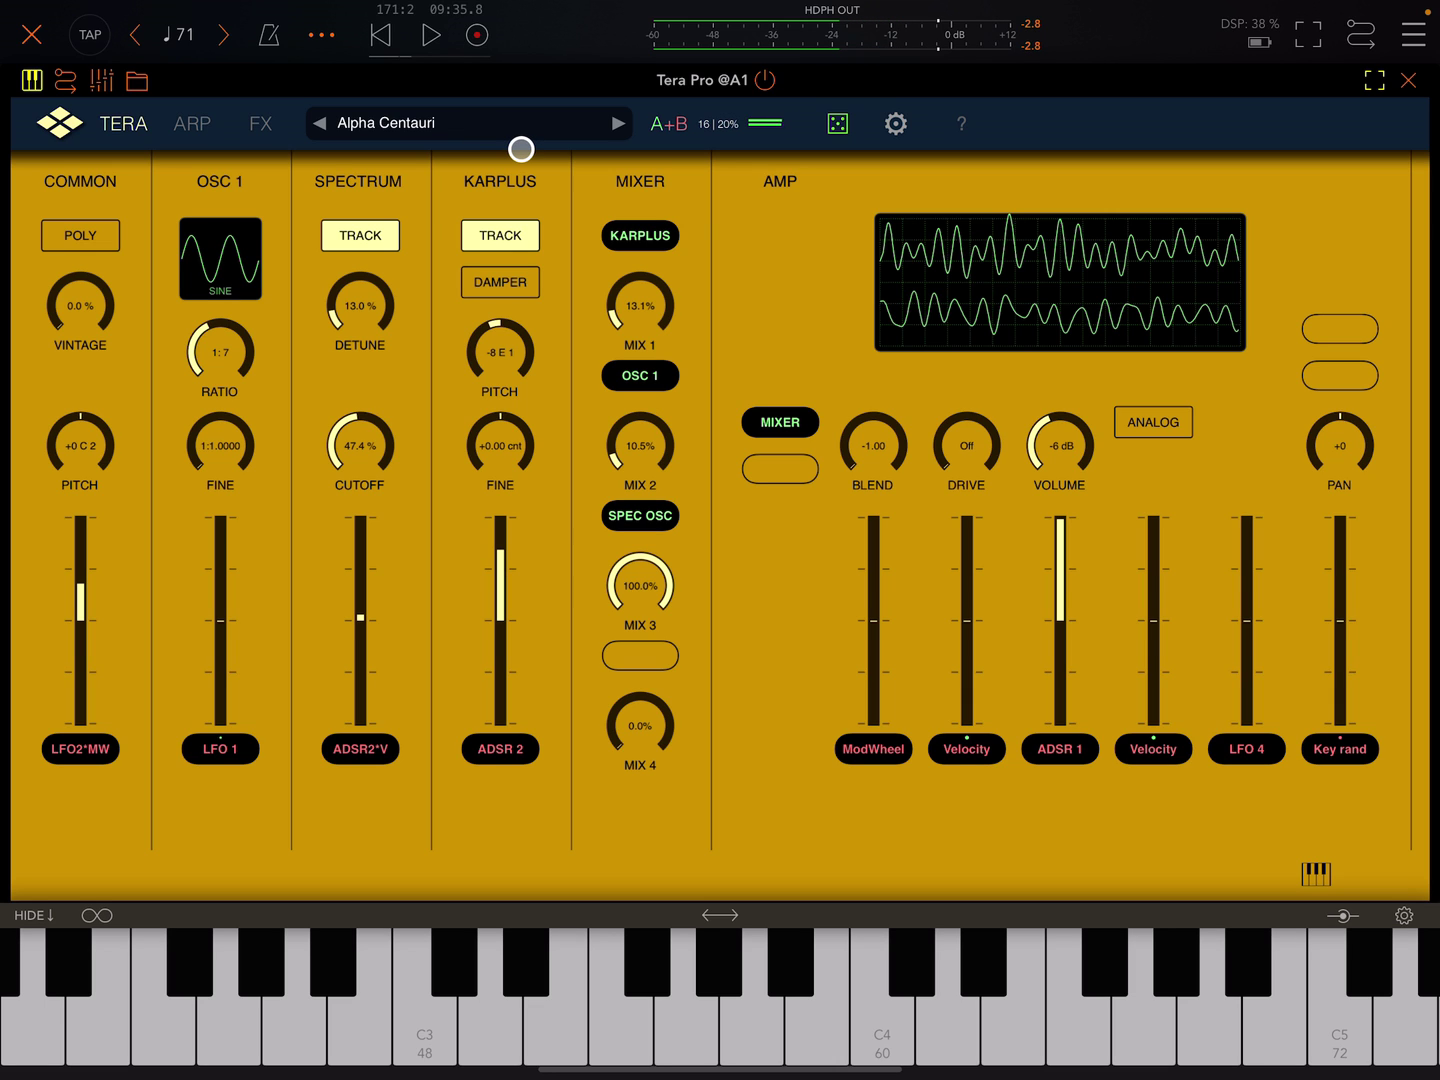
Step: Reopen the preset browser at the top-level folders, then close it without changing preset
click(520, 123)
click(698, 152)
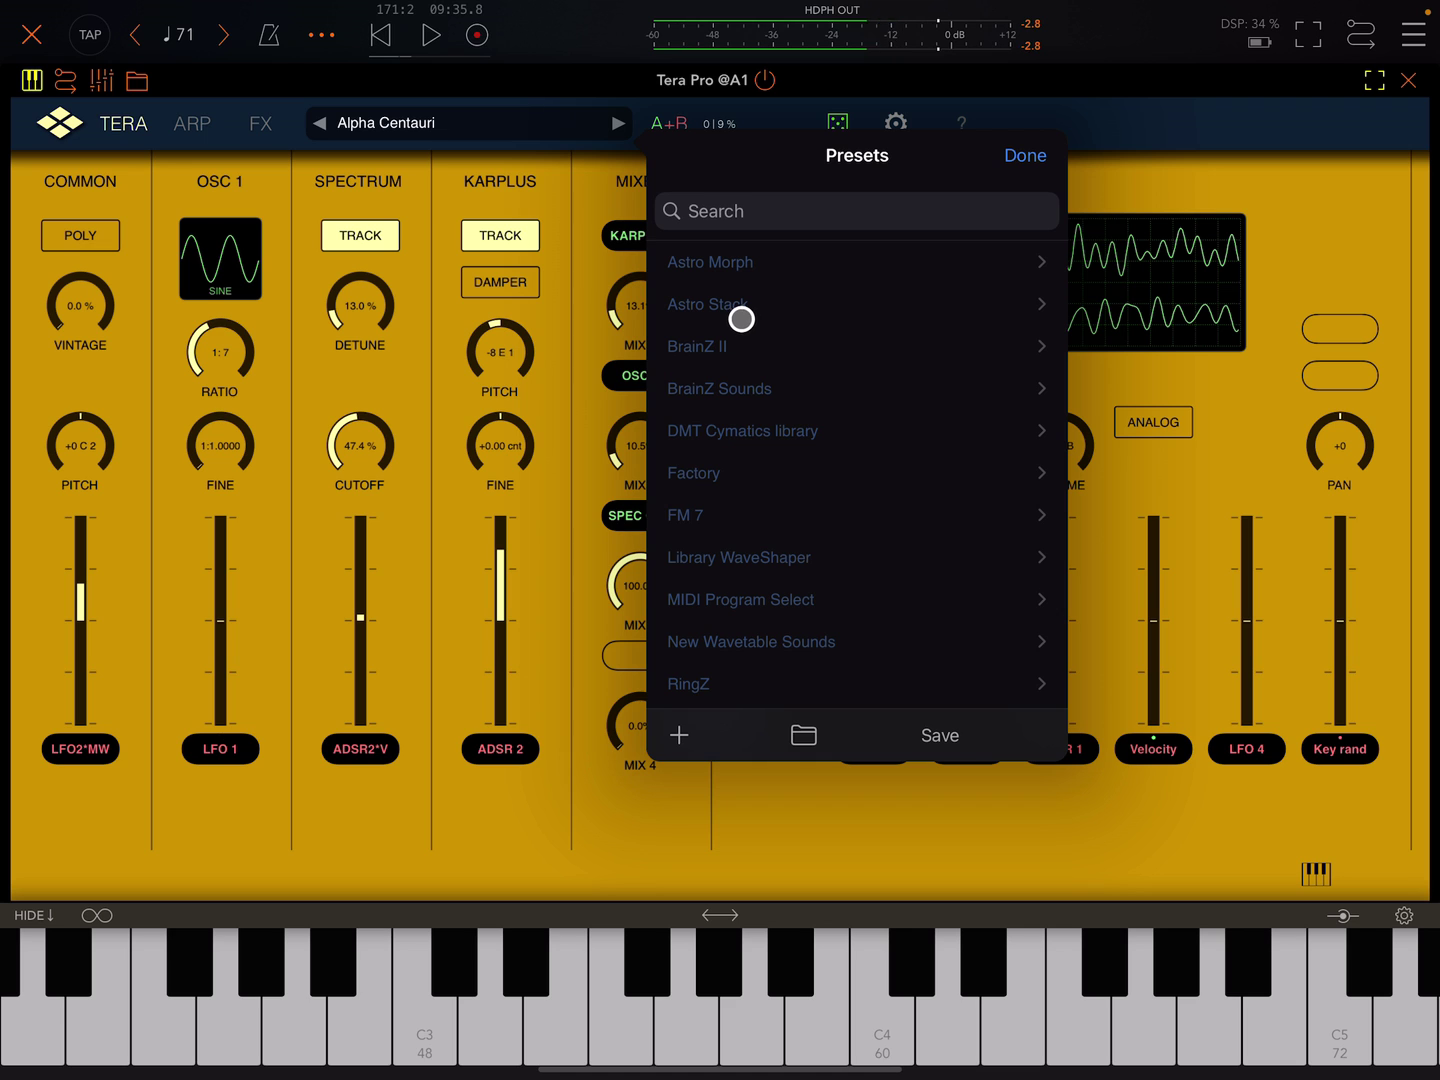
click(600, 238)
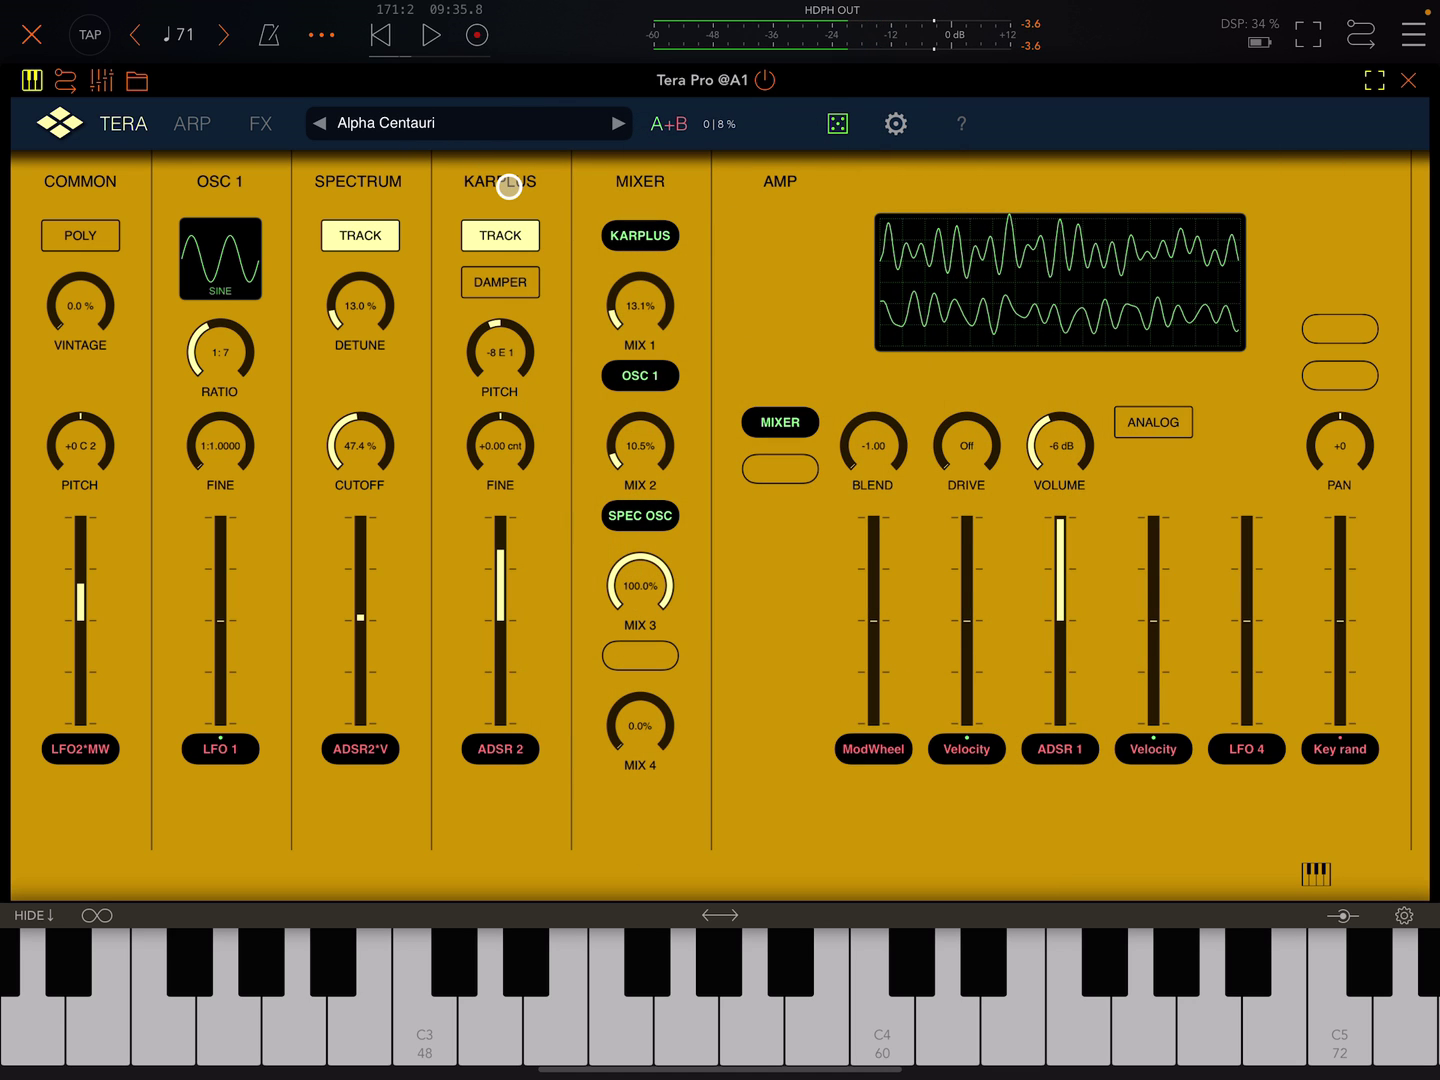
drag(509, 187, 168, 186)
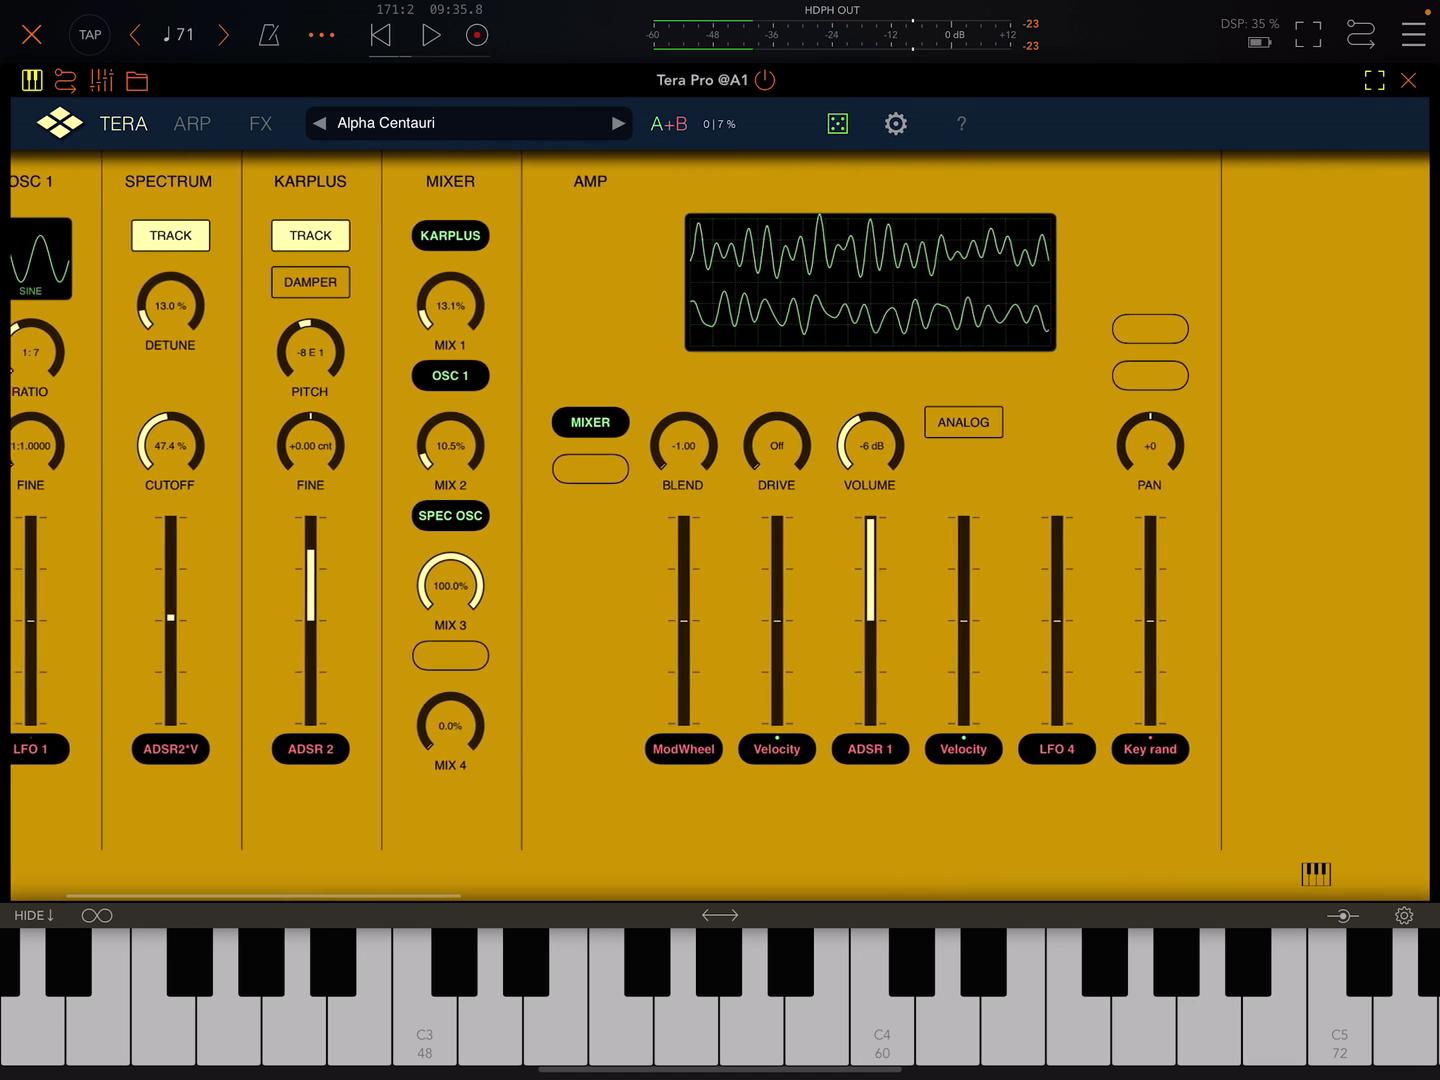
mouse_move(450, 186)
mouse_down()
mouse_move(338, 187)
mouse_move(630, 187)
mouse_up()
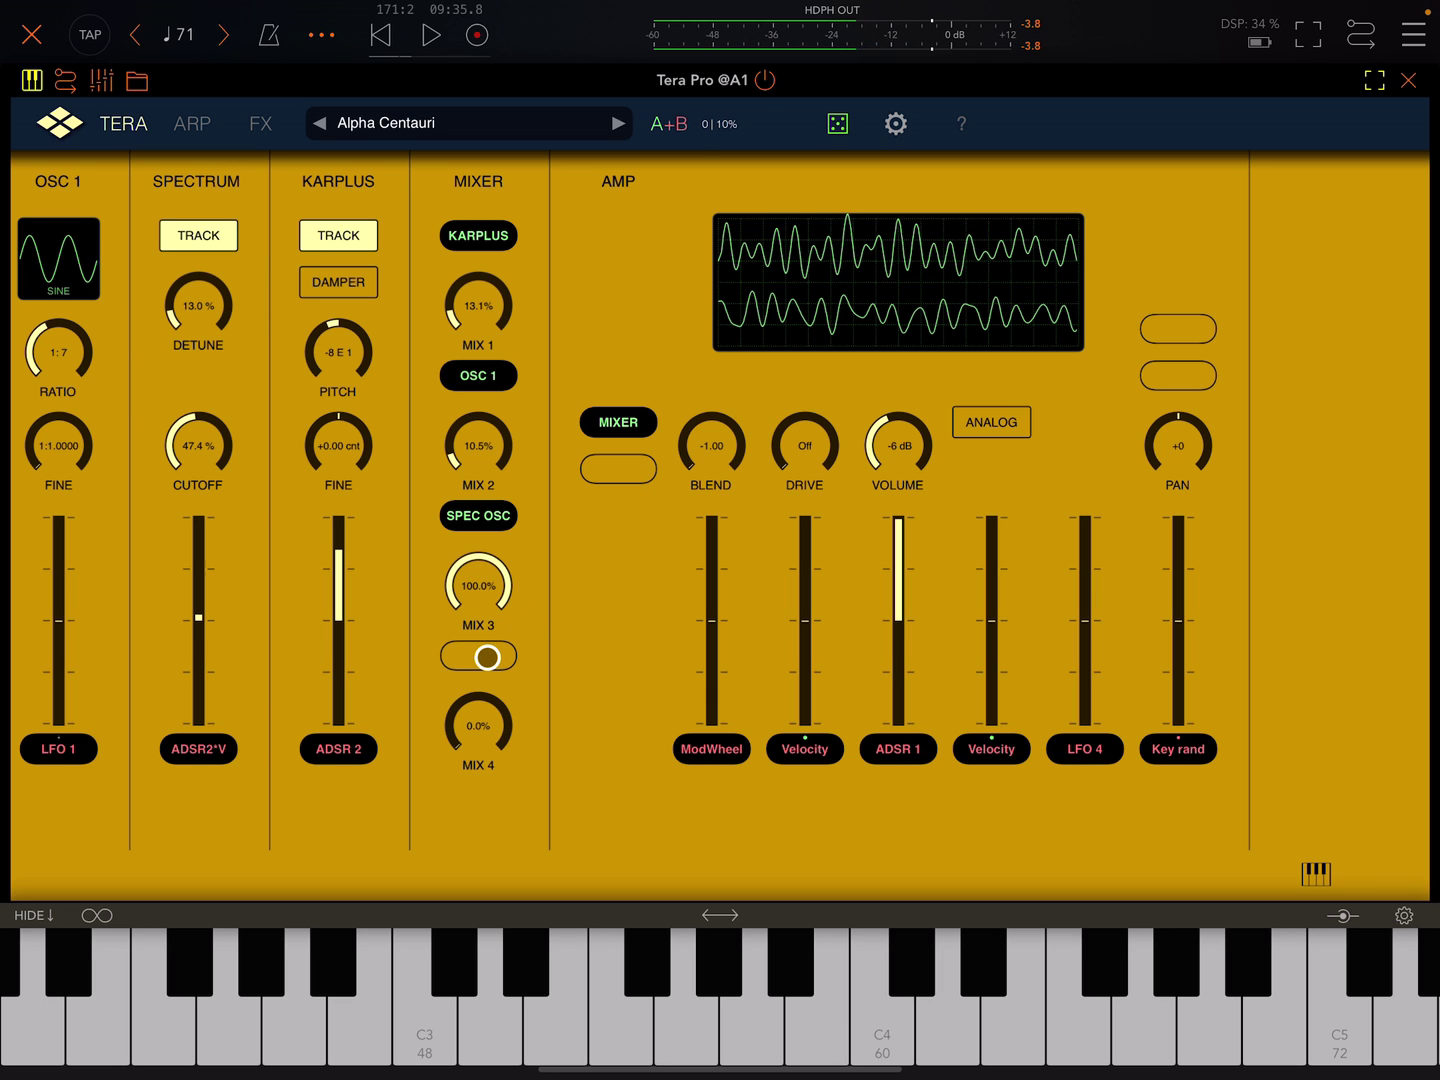
Step: Leave mixer input 4 empty and assign BRAINZ as the amp blend input
click(481, 657)
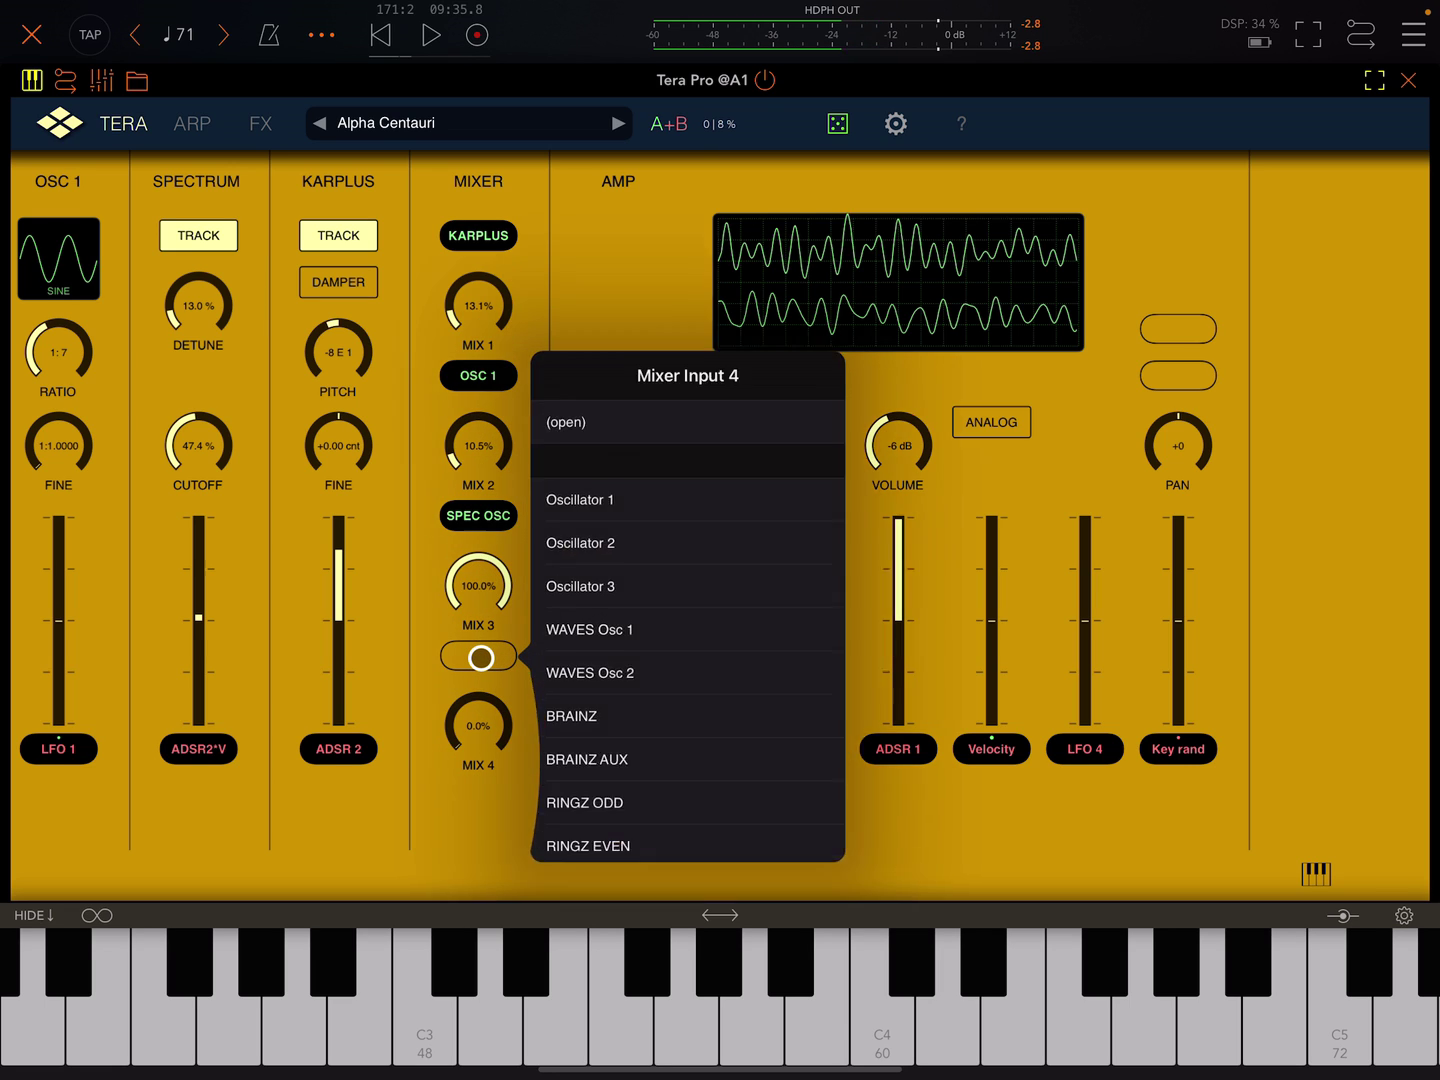
scroll(697, 619, down, 3)
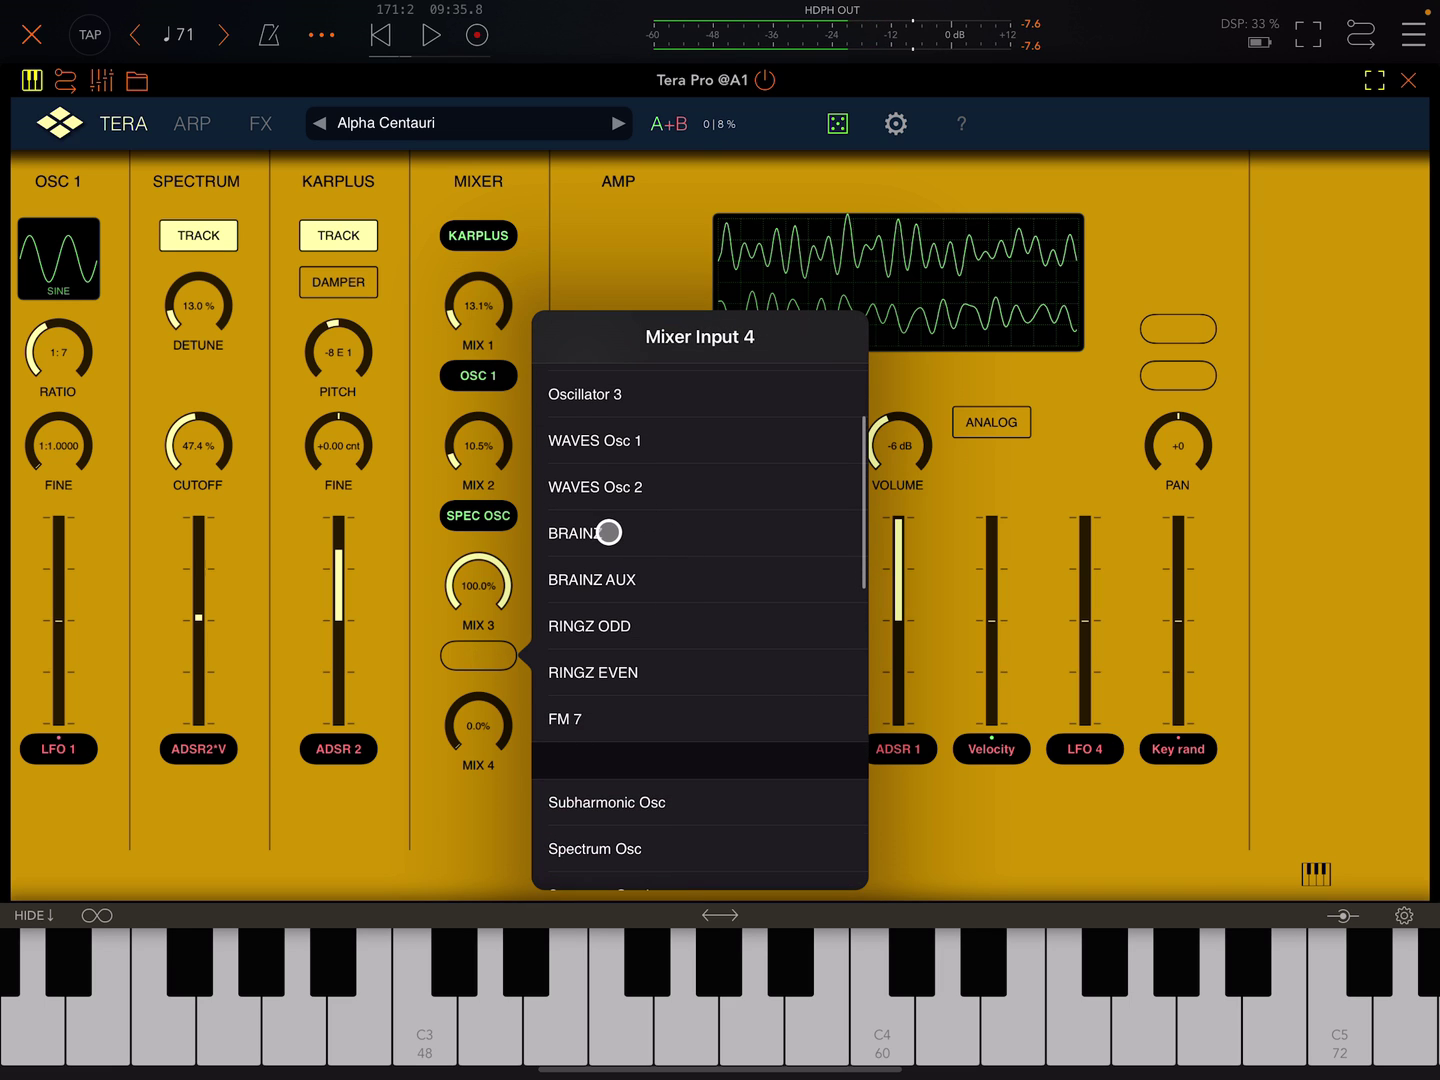
click(618, 590)
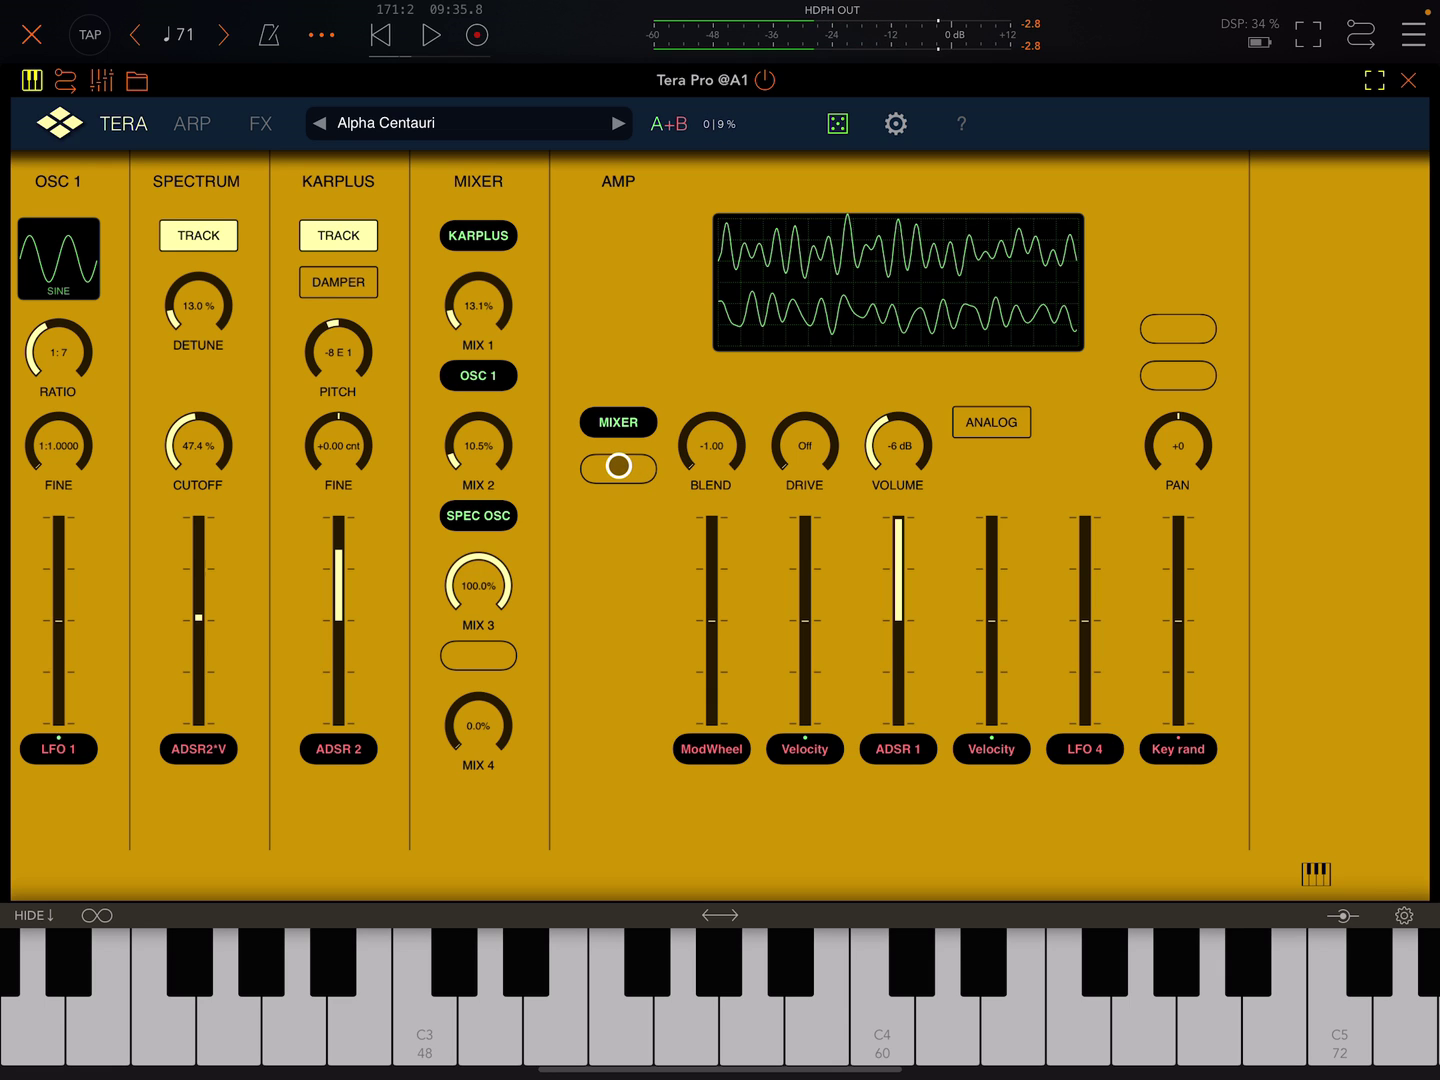
click(615, 469)
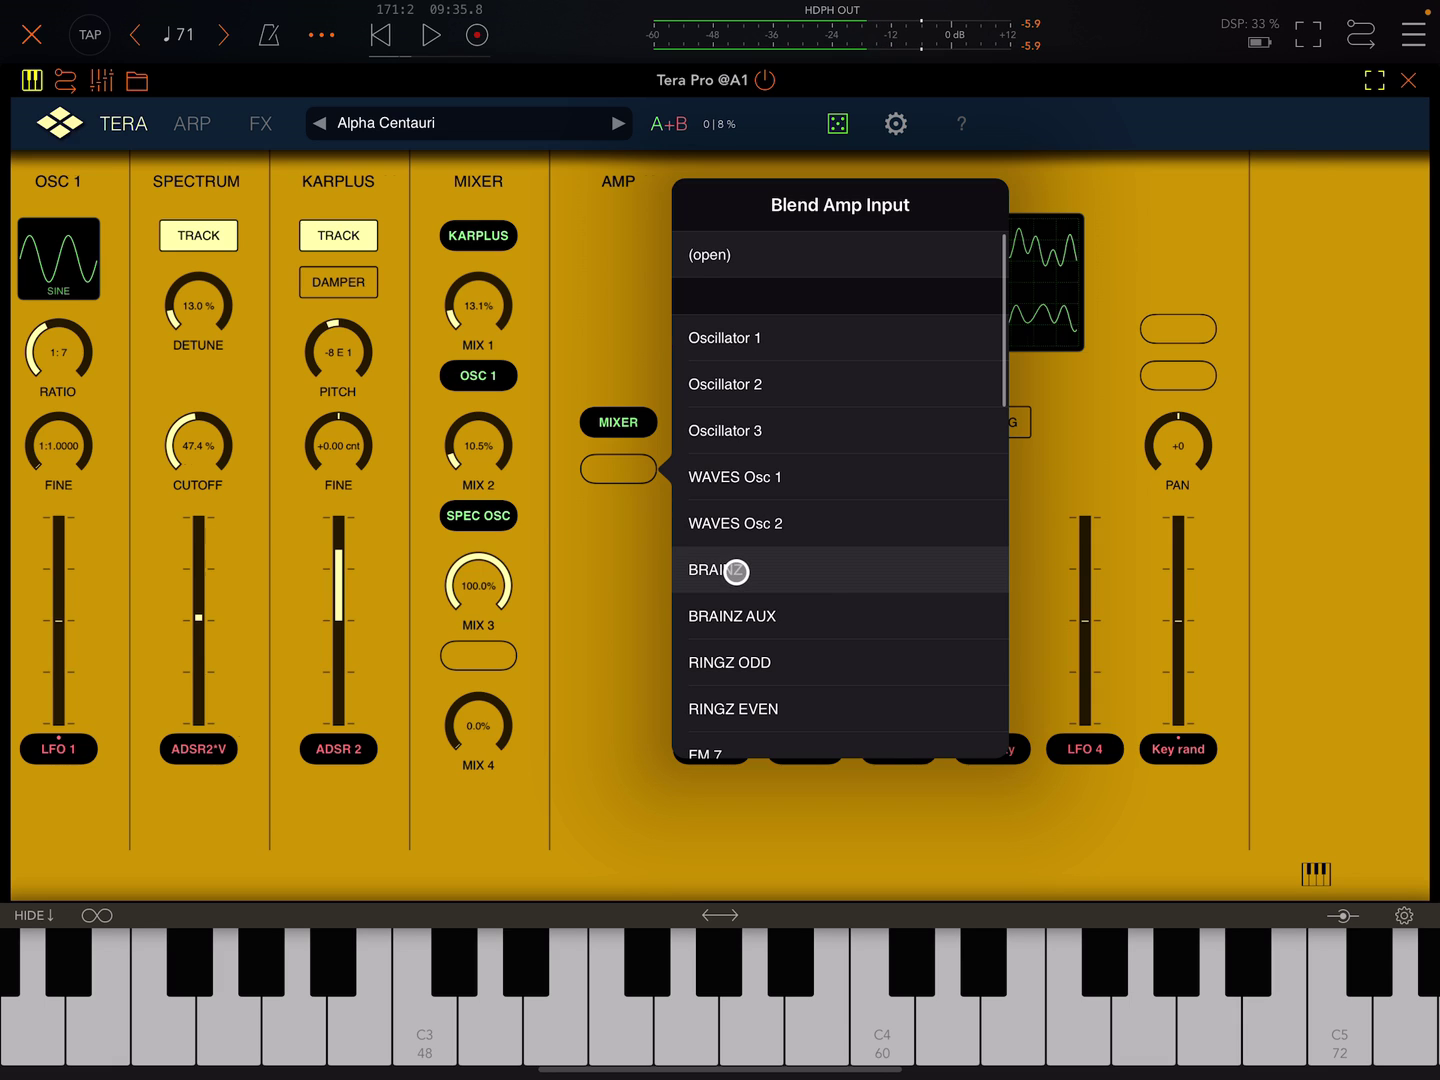
click(735, 570)
scroll(736, 570, right, 8)
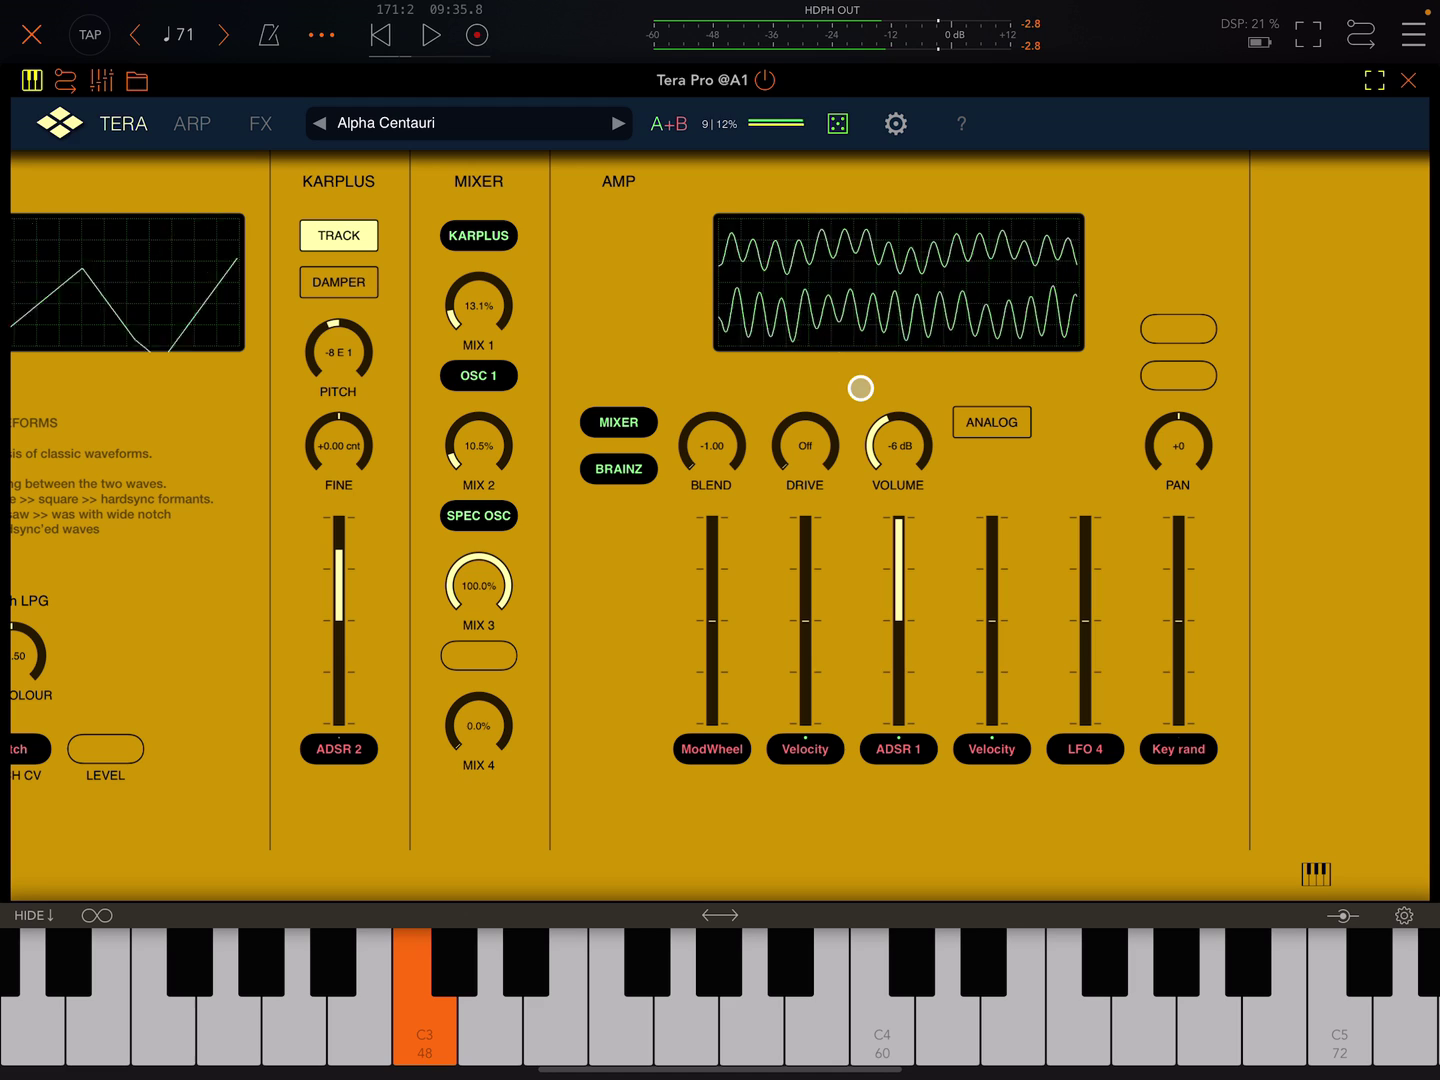
Step: Set the amp blend fully to Brainz and raise timbre to +0.72, morph to +1.00, and harmonics
drag(711, 445, 720, 394)
click(424, 1001)
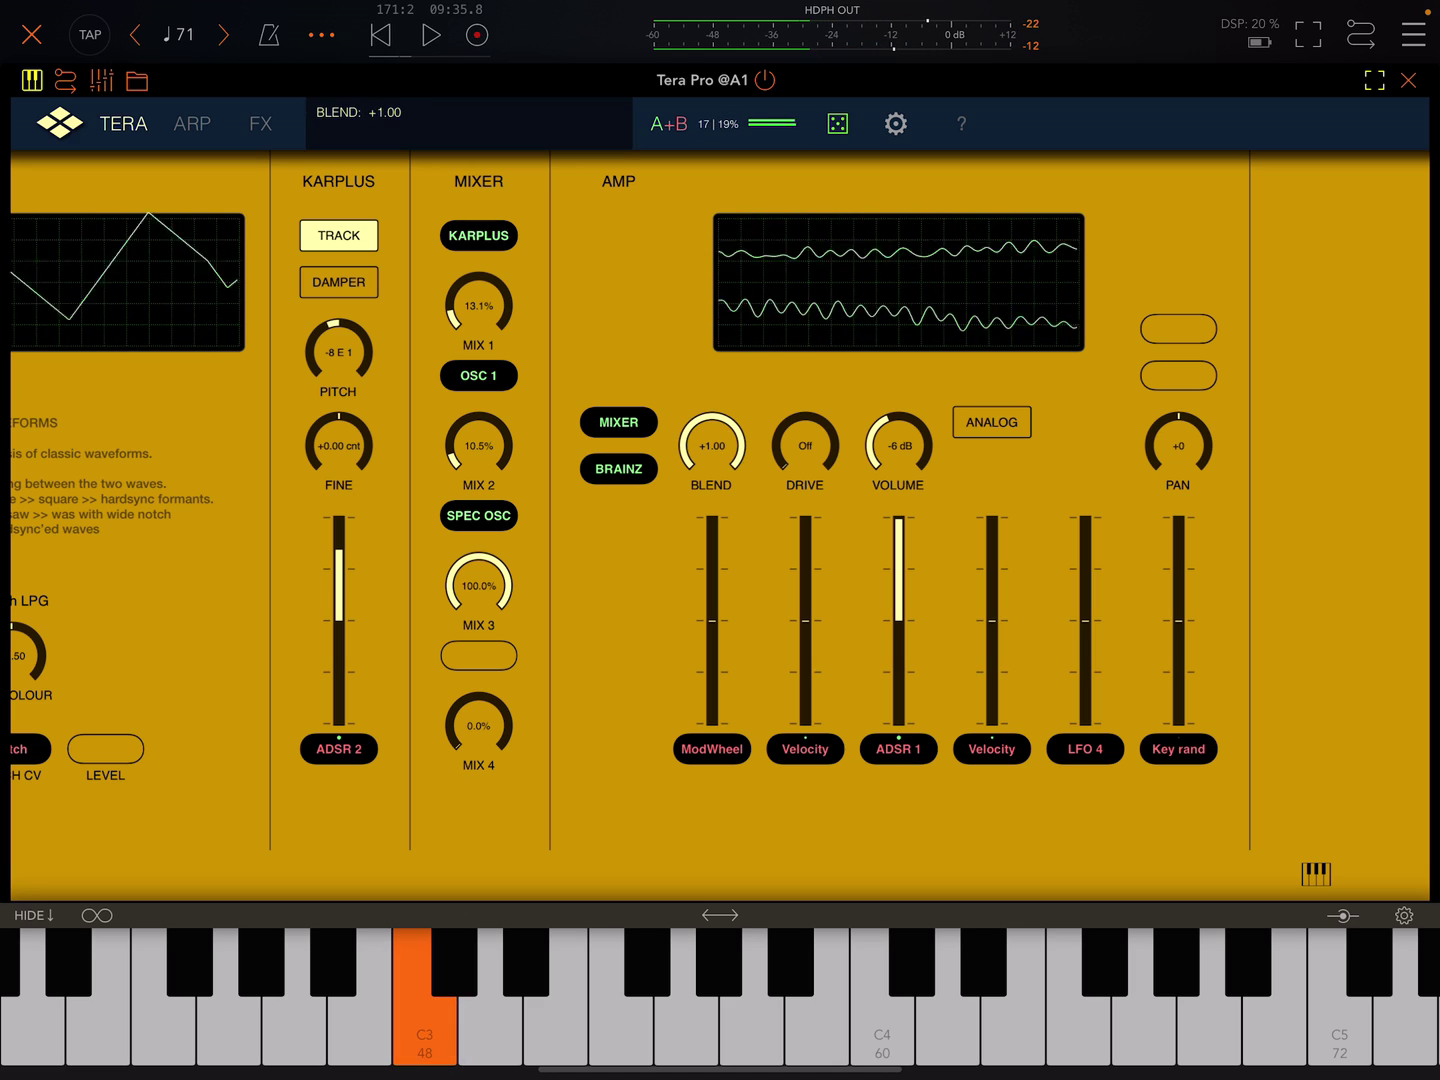
scroll(720, 507, left, 8)
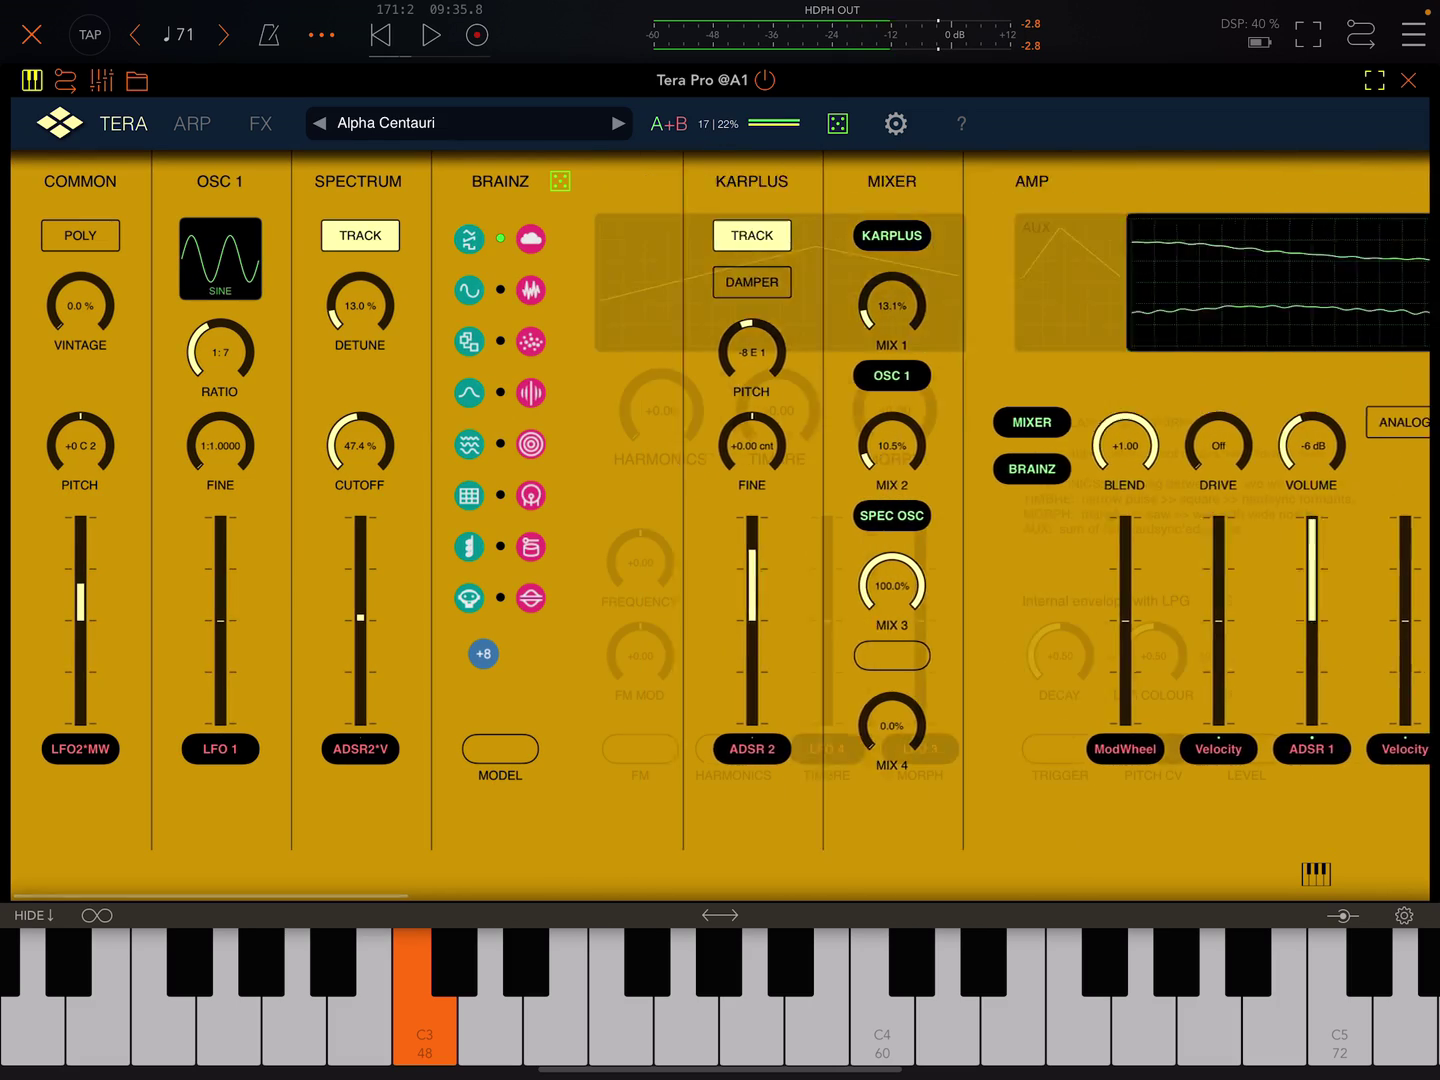
drag(777, 439, 776, 371)
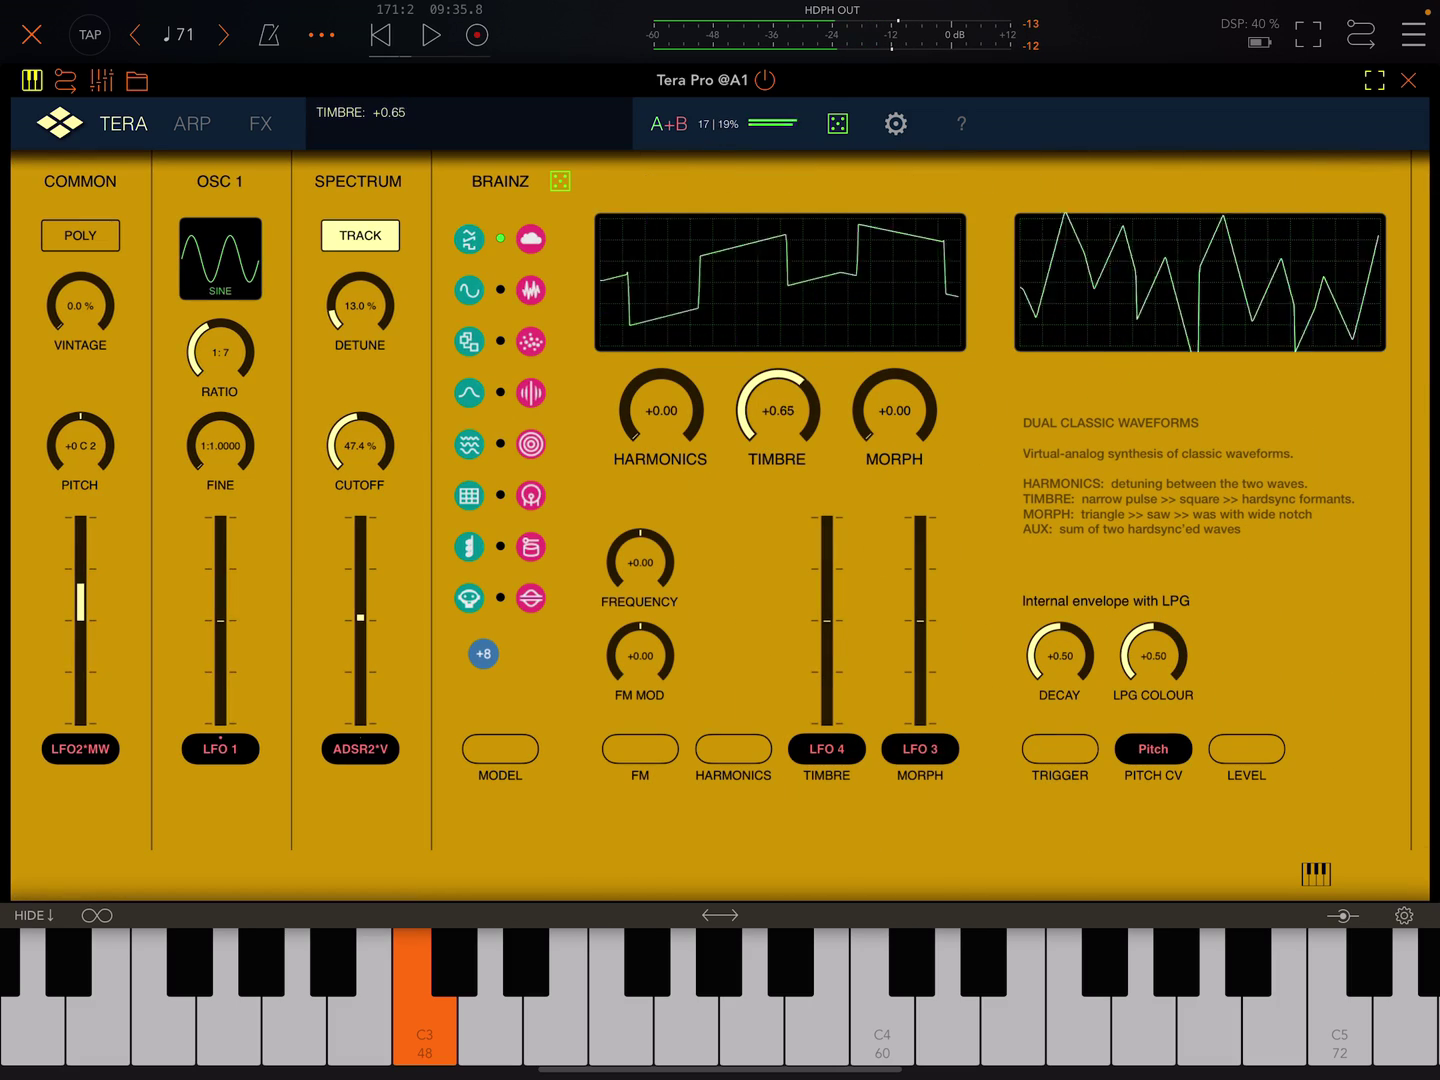
mouse_move(895, 438)
mouse_down()
mouse_move(894, 366)
mouse_move(895, 383)
mouse_up()
drag(660, 438, 661, 348)
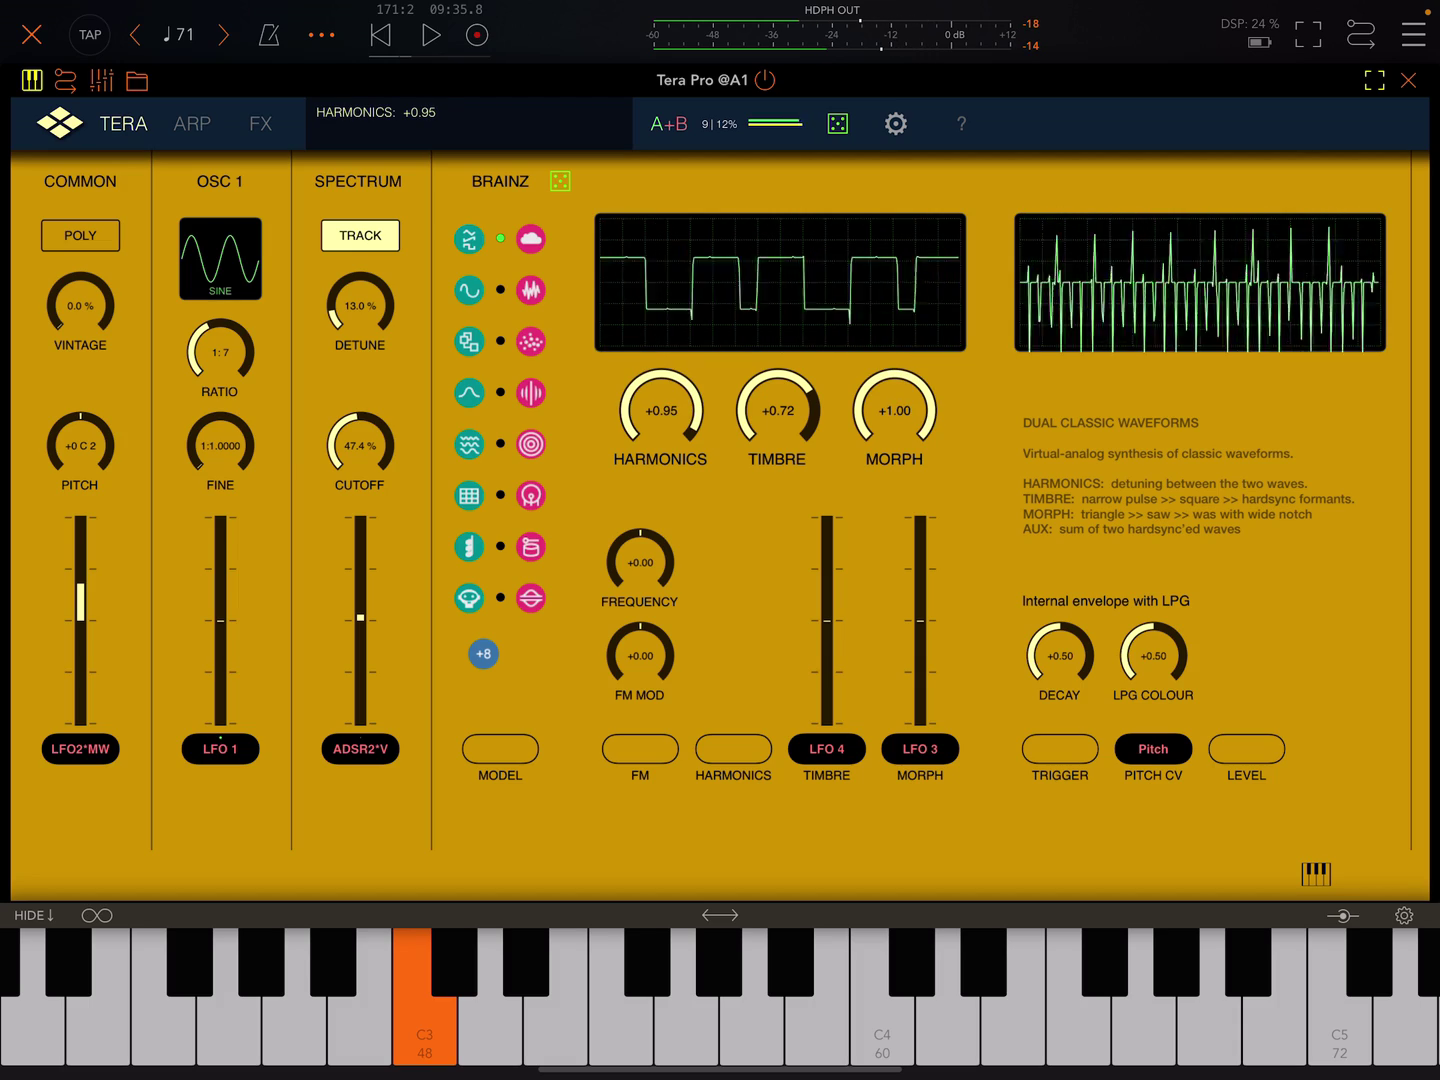
Step: Step through the Brainz oscillator models, past granular formant, to Chords
click(499, 748)
click(500, 749)
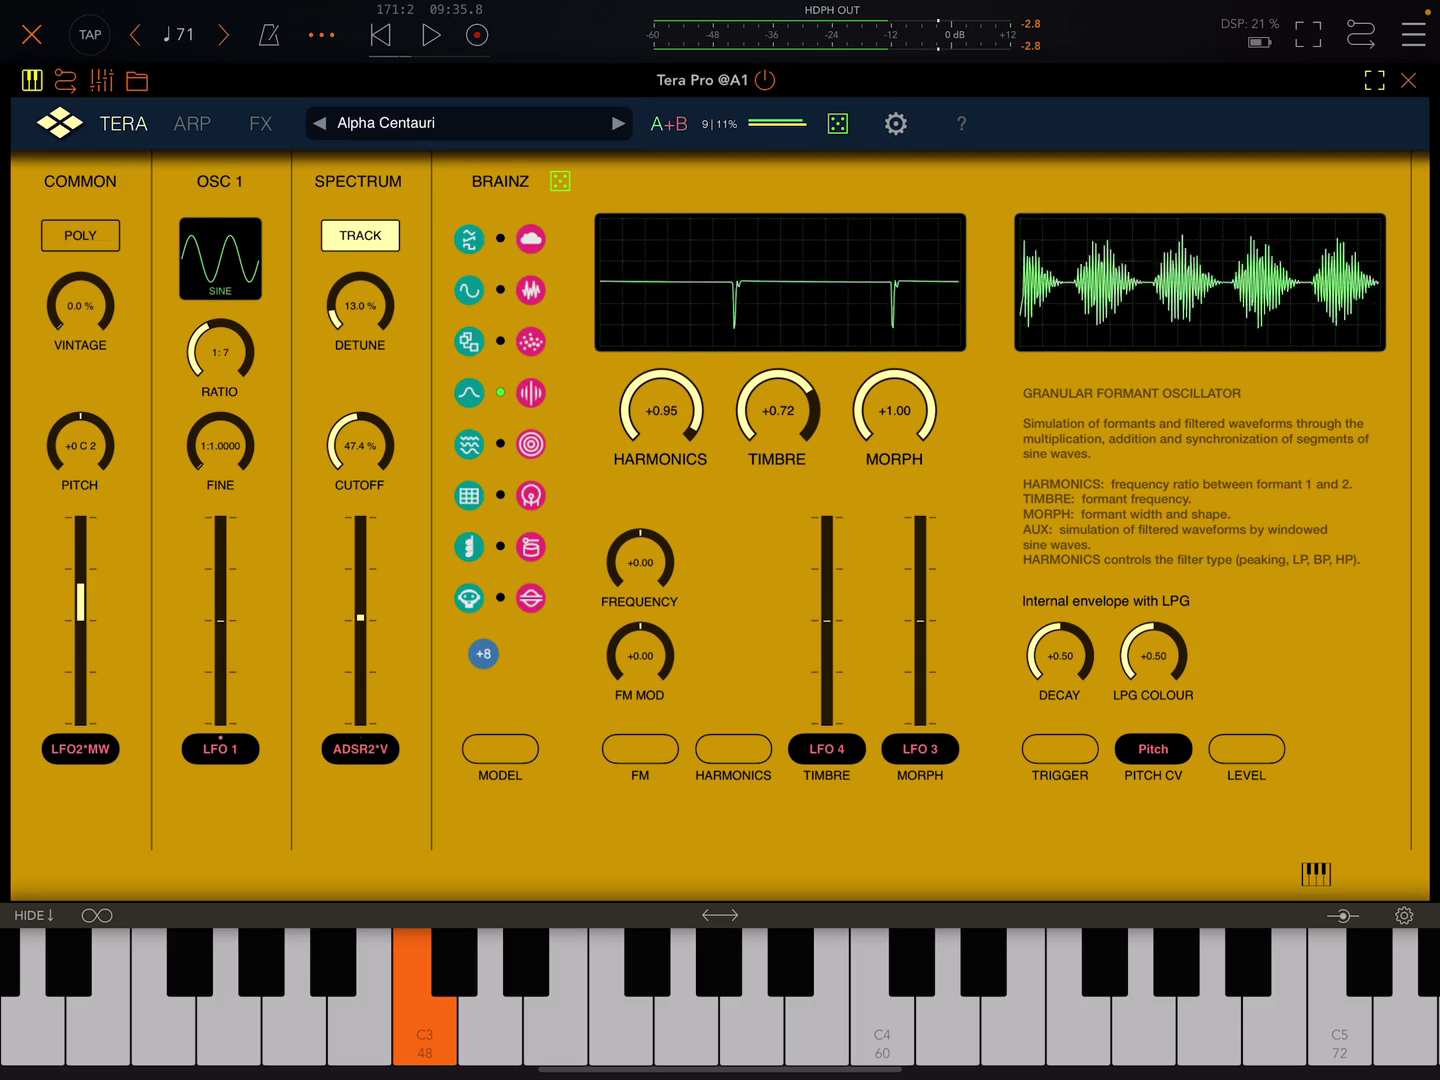
click(499, 748)
click(499, 748)
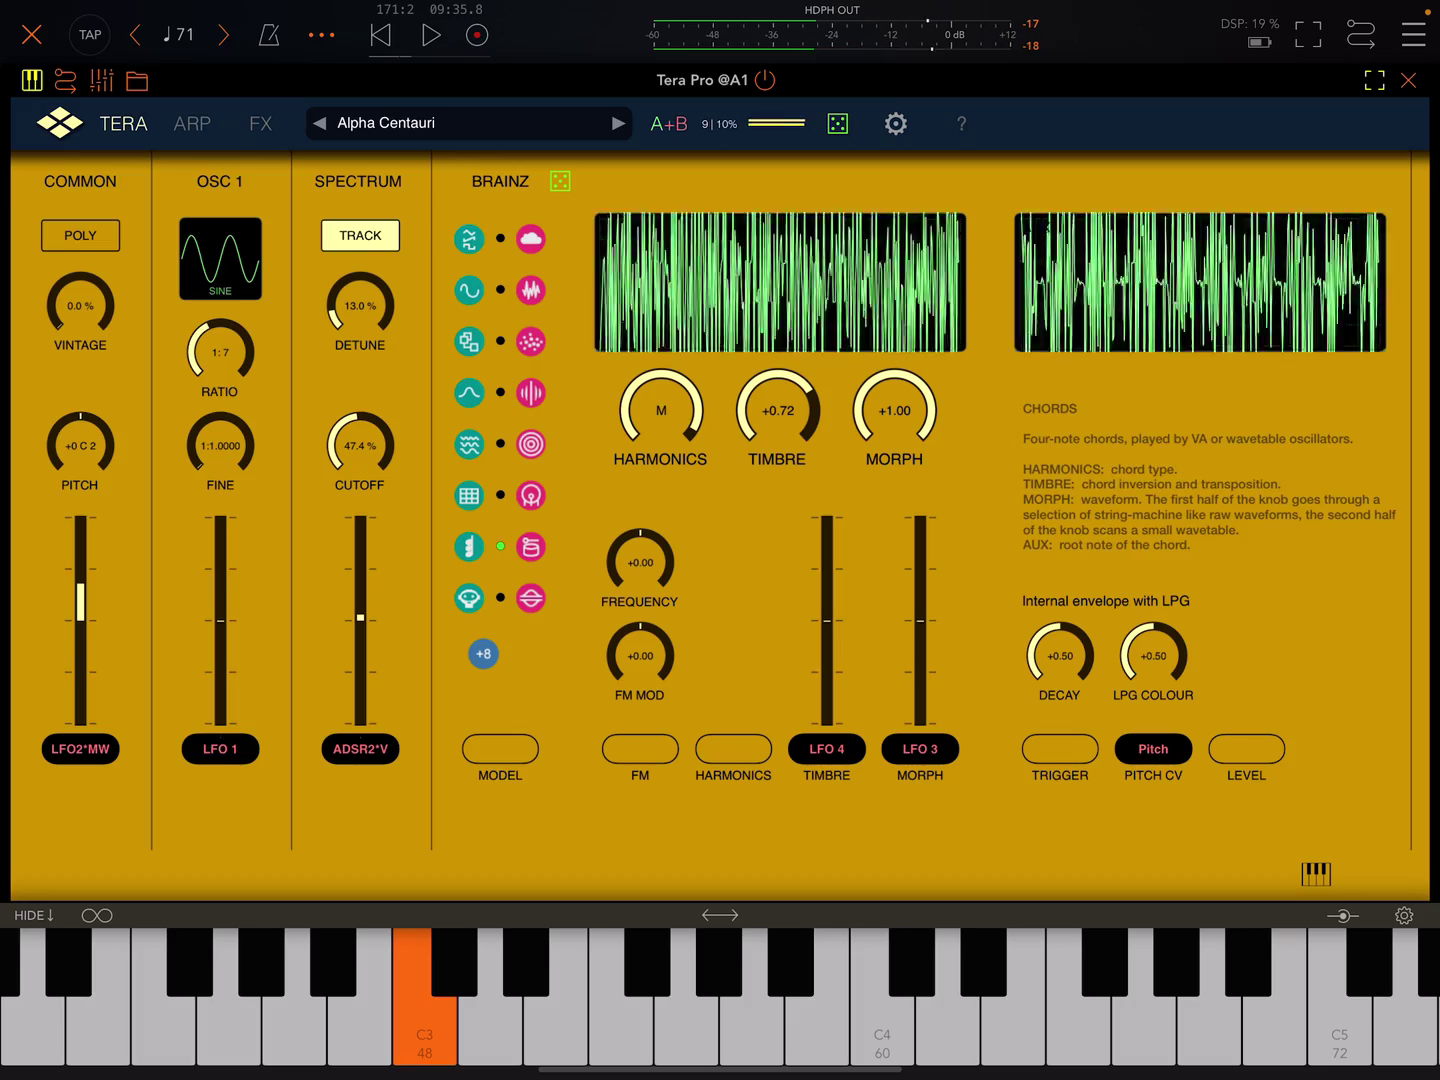
scroll(720, 506, right, 10)
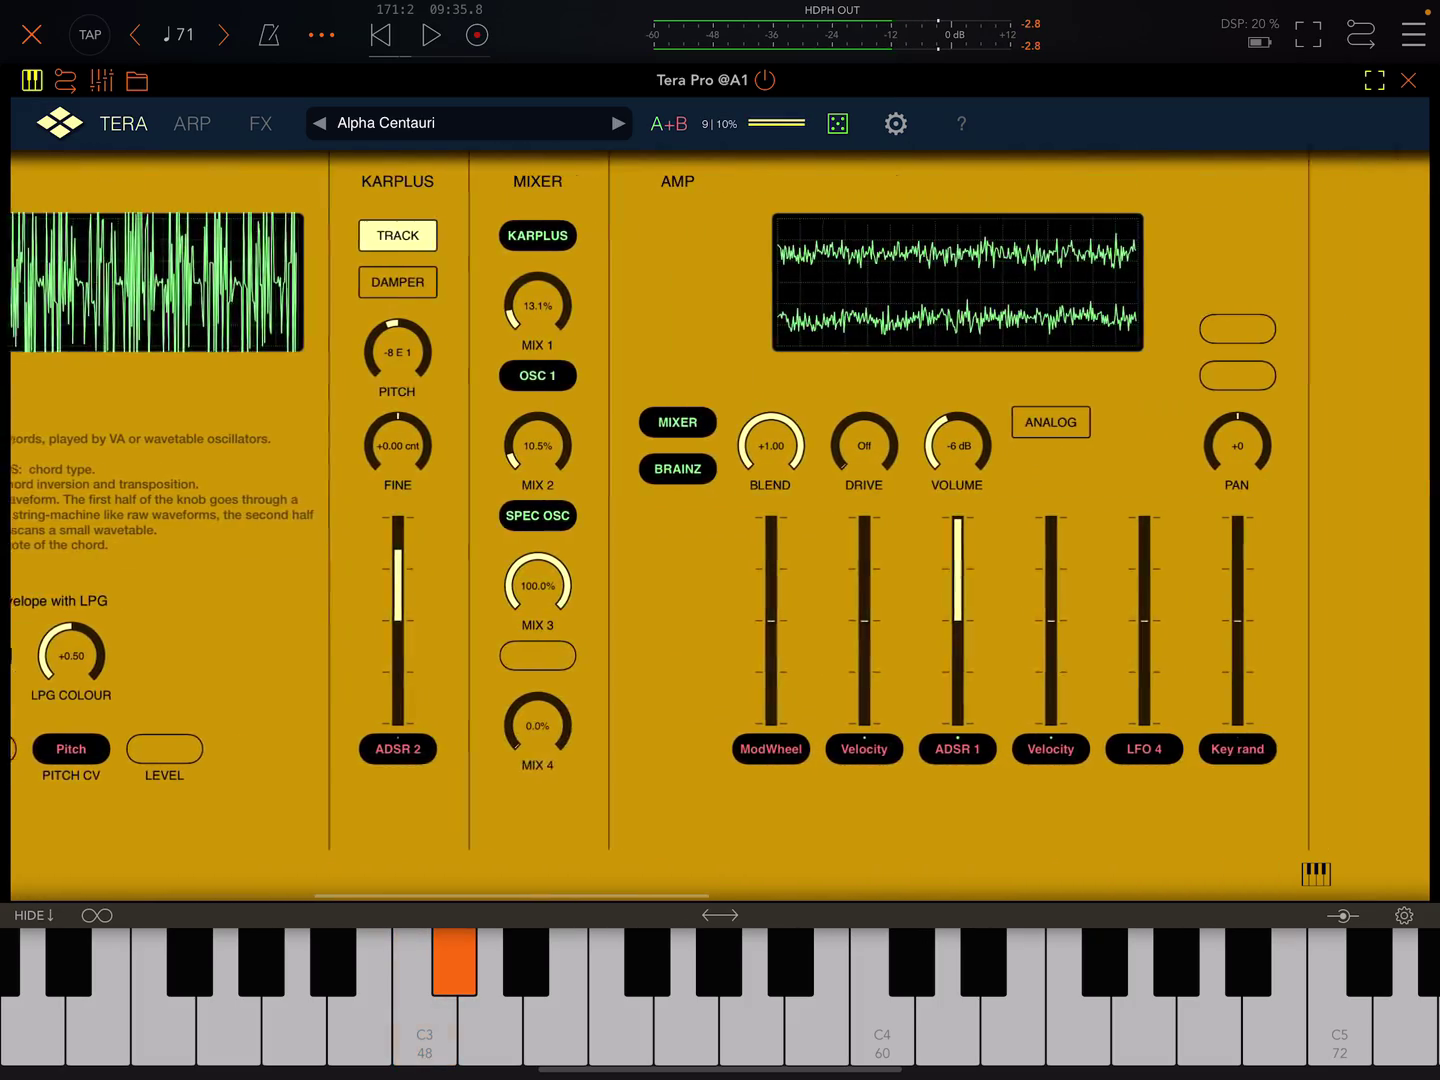
scroll(720, 506, right, 5)
Step: Turn the amp blend down from +1.00 to -0.56 while auditioning a note
drag(649, 448, 650, 495)
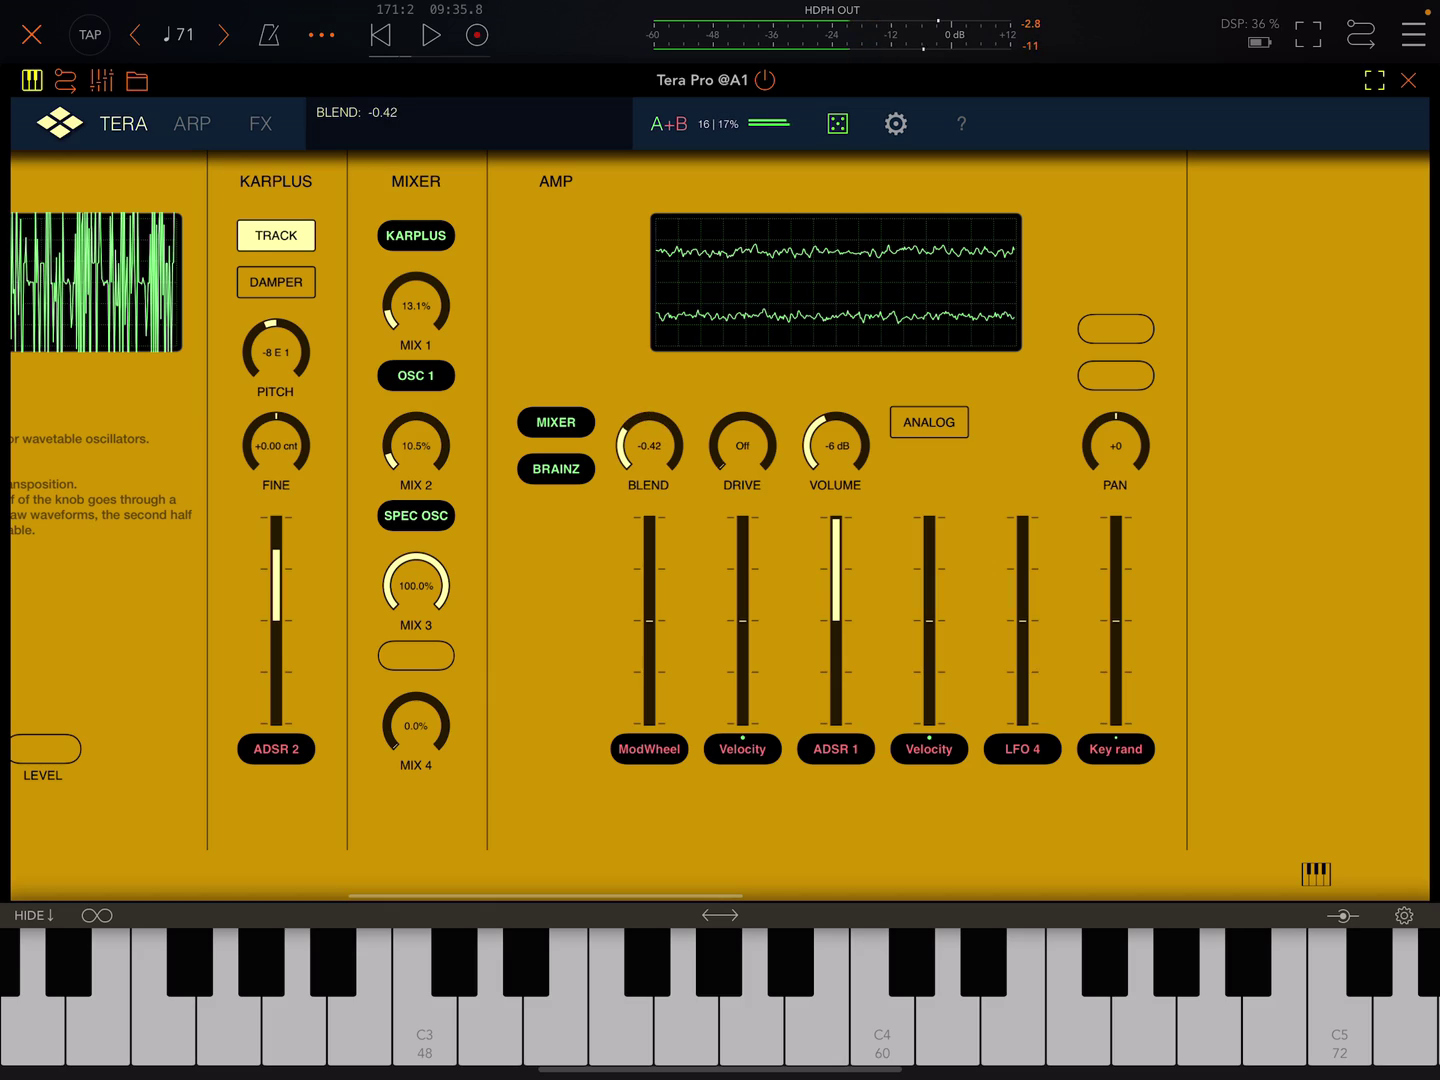
drag(424, 996, 425, 996)
mouse_move(649, 448)
mouse_down()
mouse_move(650, 417)
mouse_move(650, 472)
mouse_up()
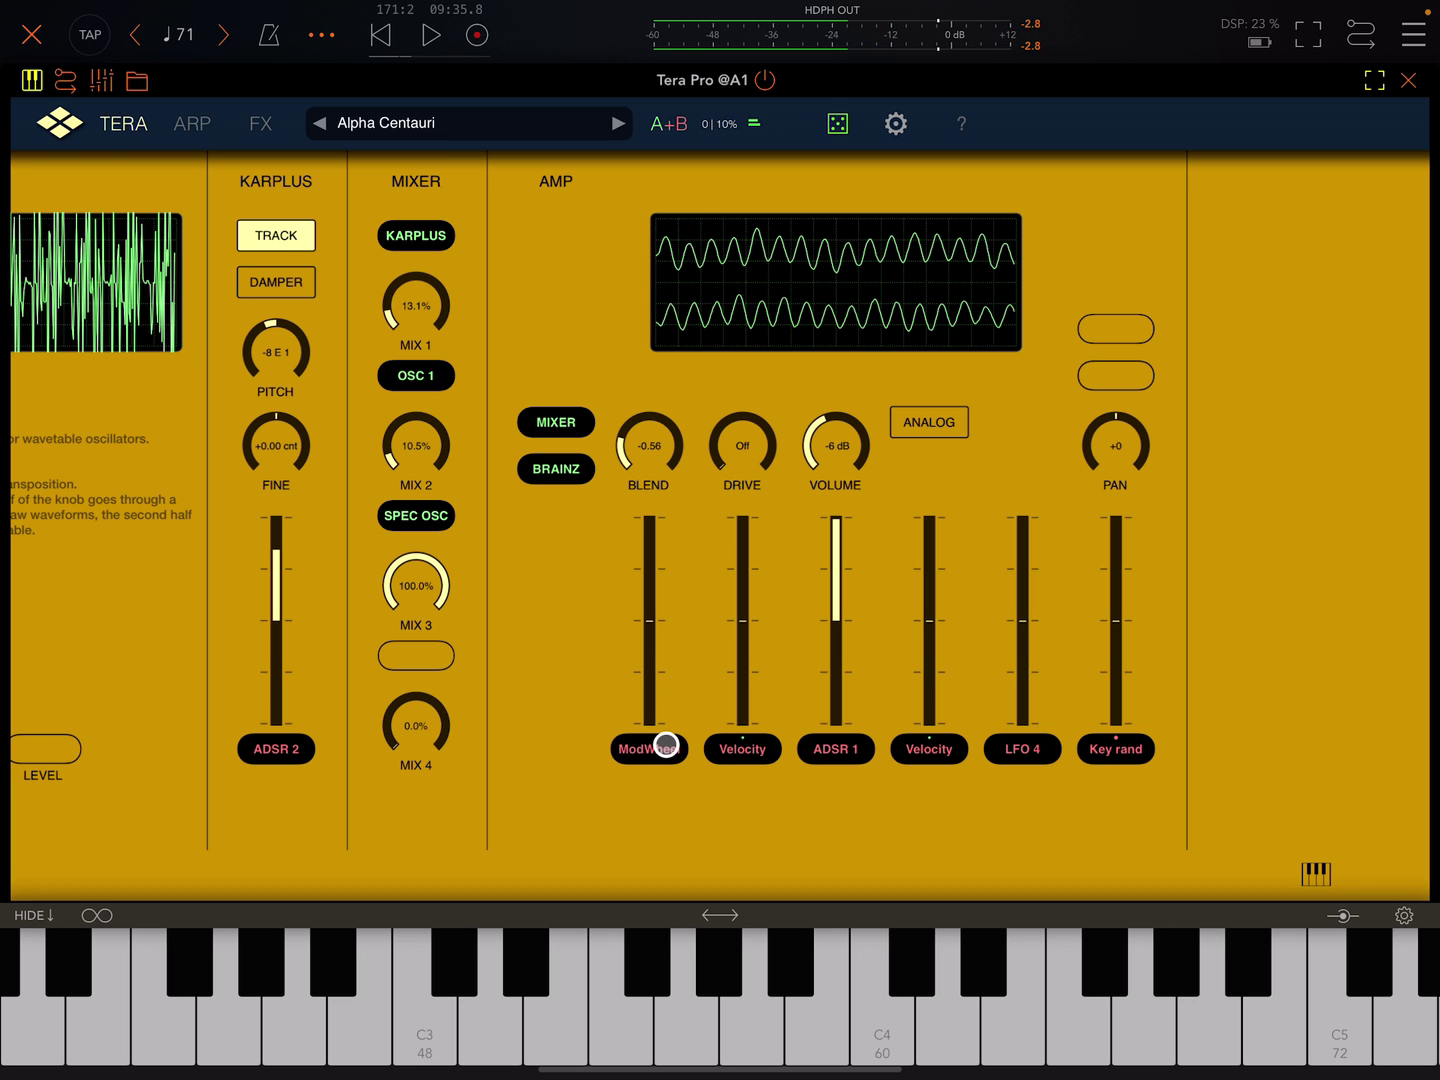
scroll(665, 745, left, 10)
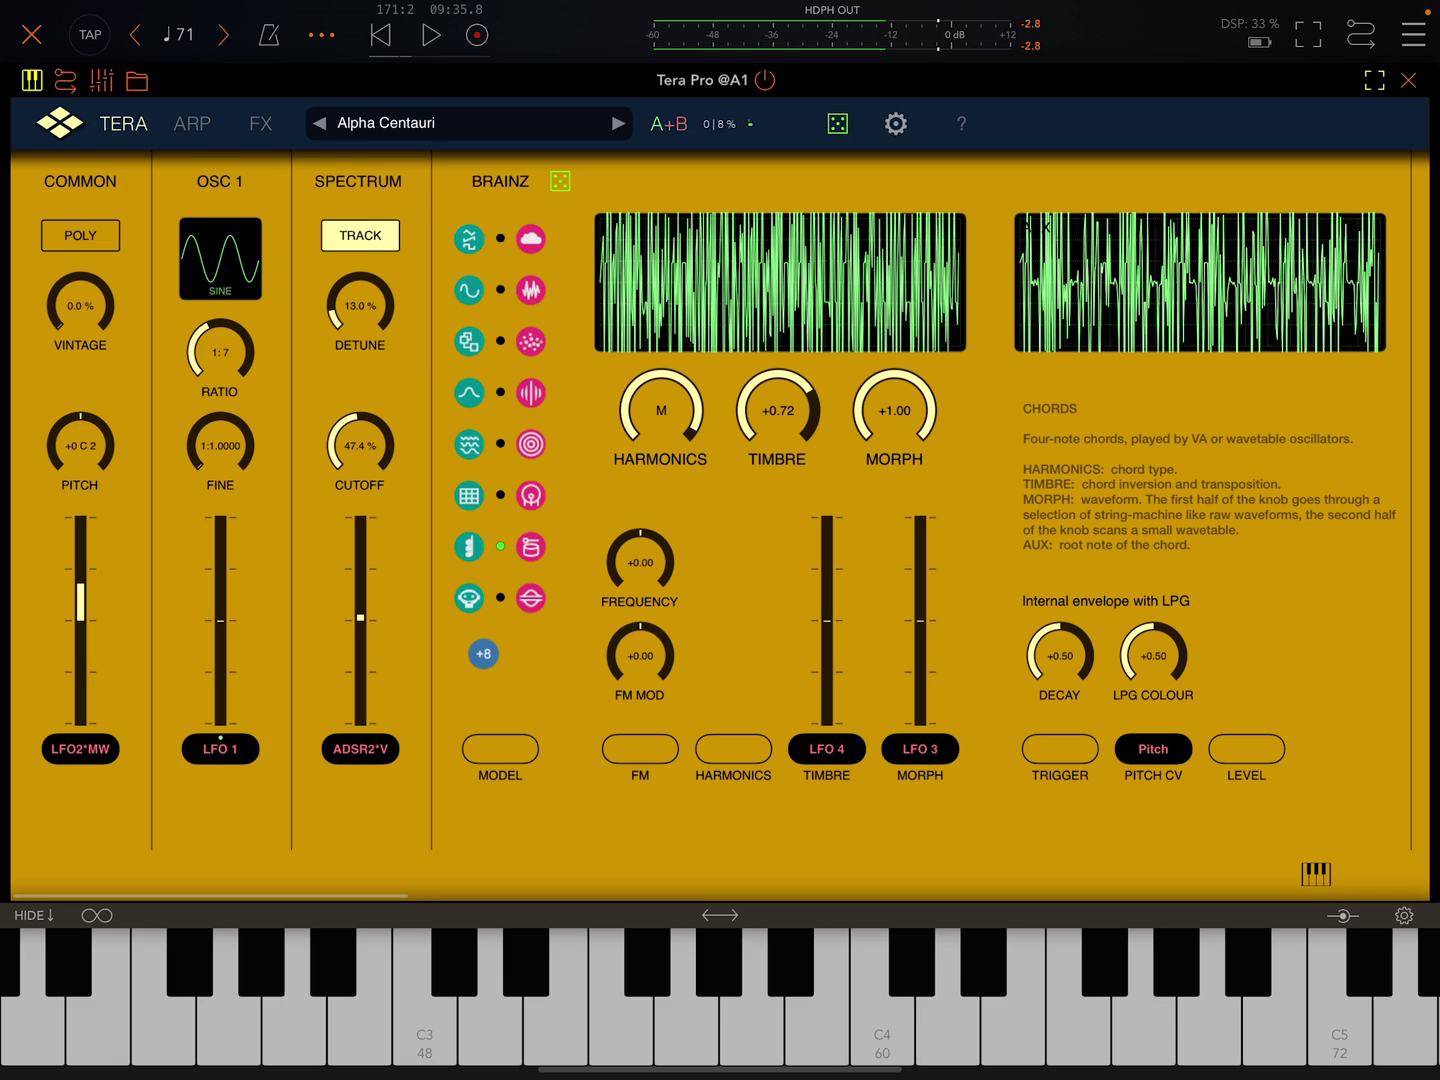